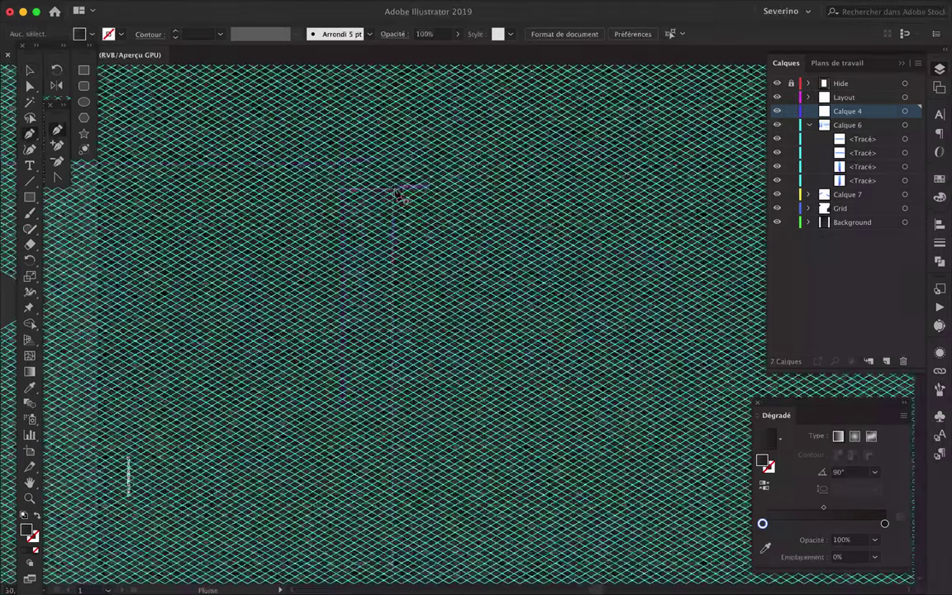
Pen-draw the top rhombus edges between isometric grid intersections, stroked white at 7 px
click(340, 166)
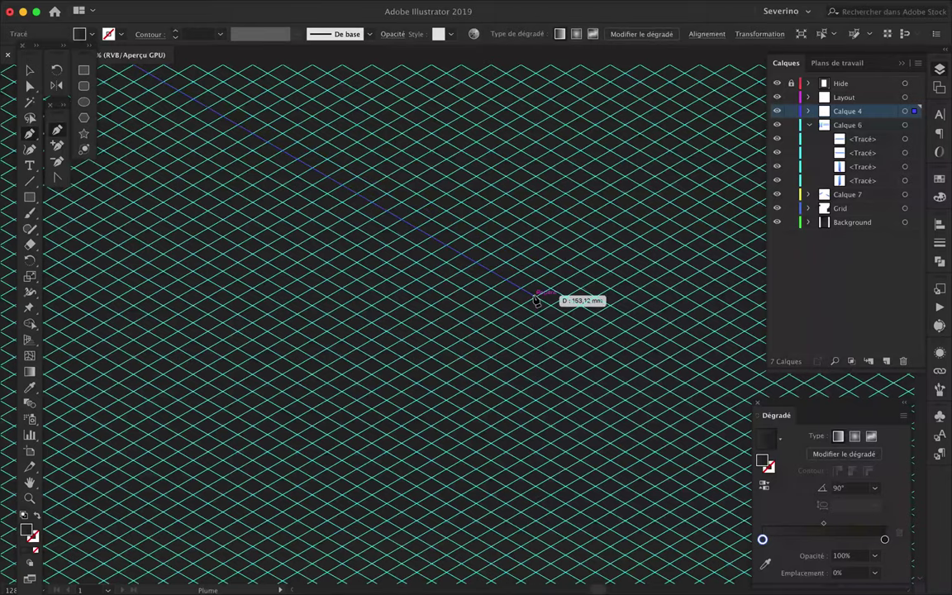
click(536, 300)
scroll(535, 300, down, 5)
scroll(669, 219, up, 3)
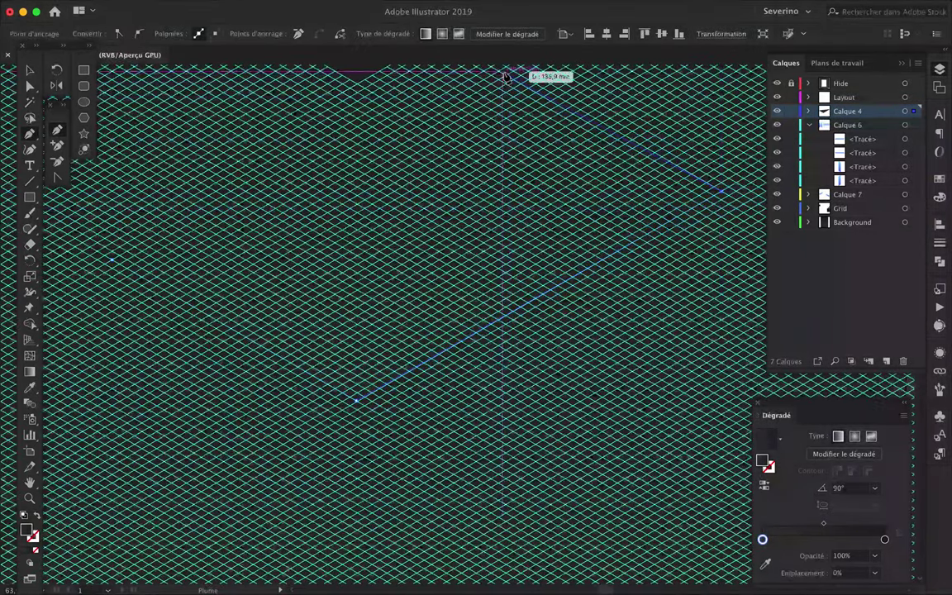
scroll(511, 77, up, 2)
scroll(444, 248, up, 2)
key(a)
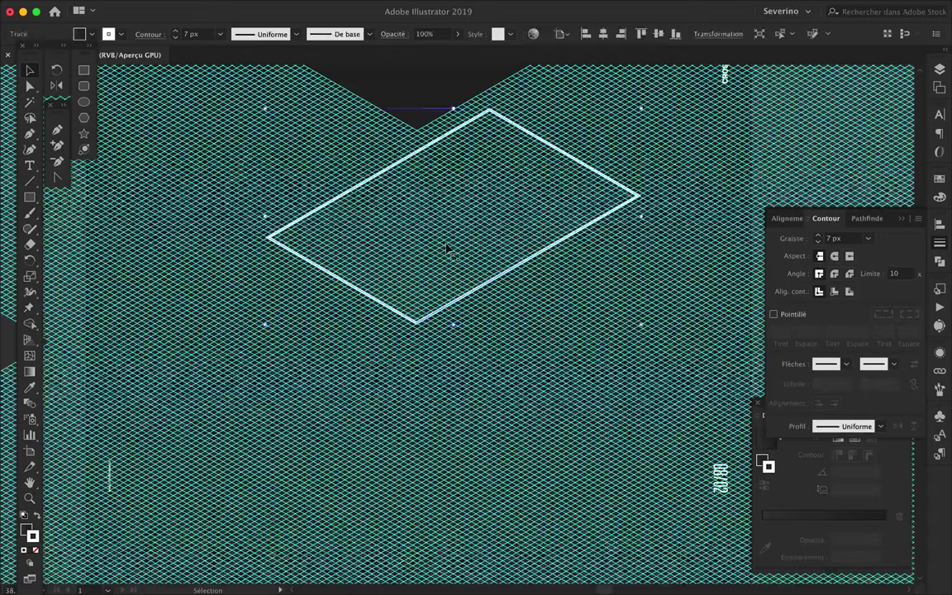
Extend the path from the bottom corner and move its corner points onto the grid vertices
click(418, 324)
scroll(423, 520, up, 2)
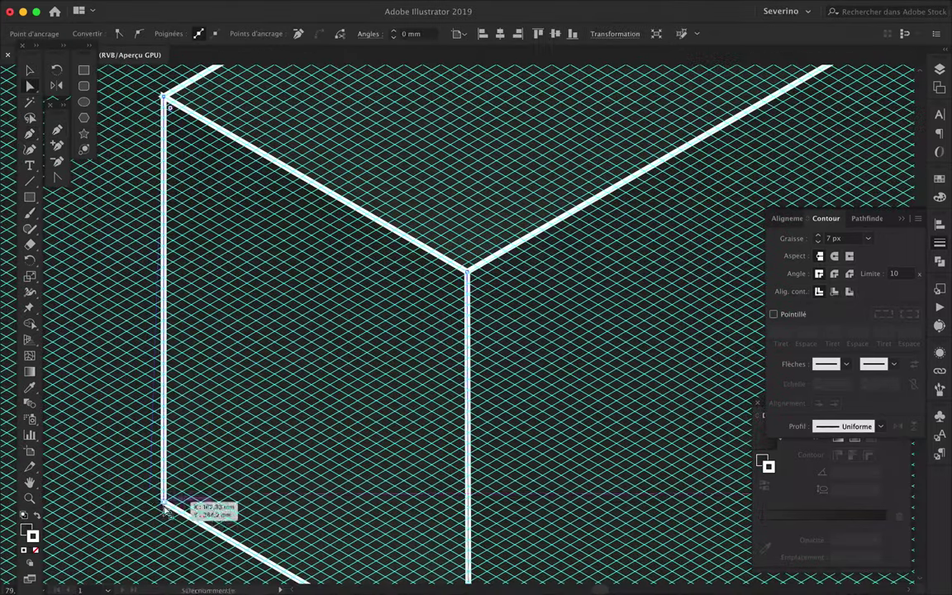
drag(171, 506, 151, 499)
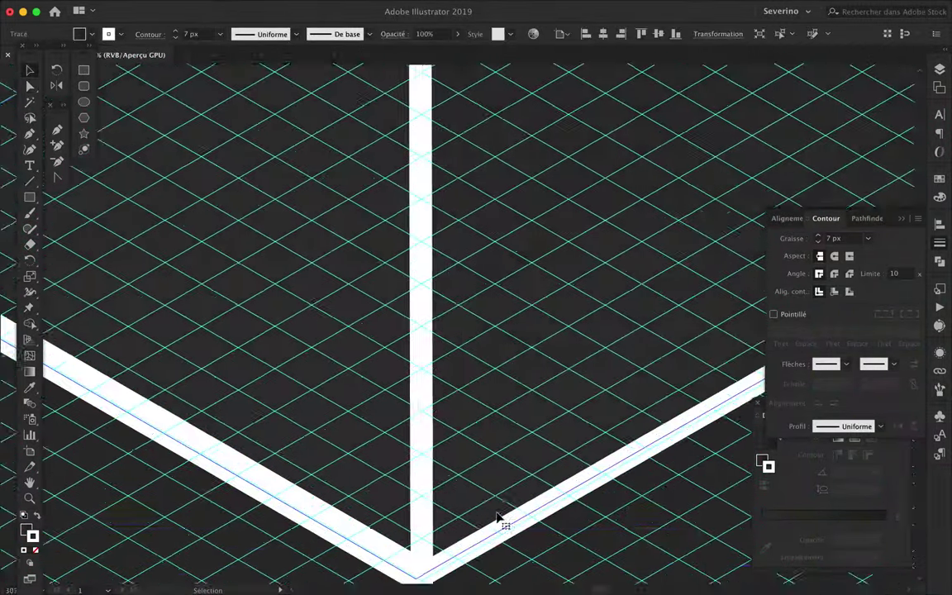
drag(475, 483, 475, 488)
click(438, 453)
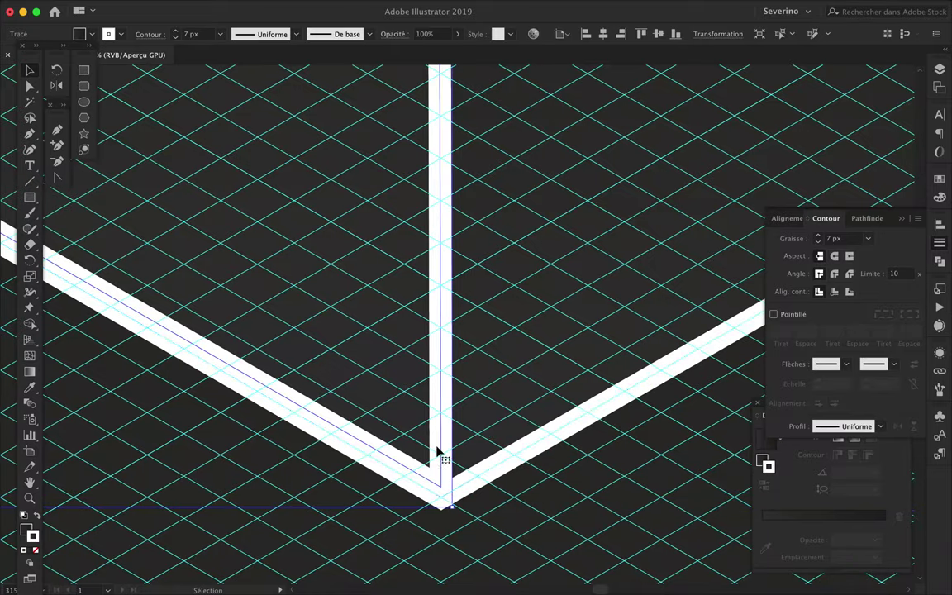
click(441, 489)
In outline view, snap the bottom vertex point exactly onto the cube corner
key(ctrl+y)
scroll(249, 254, down, 3)
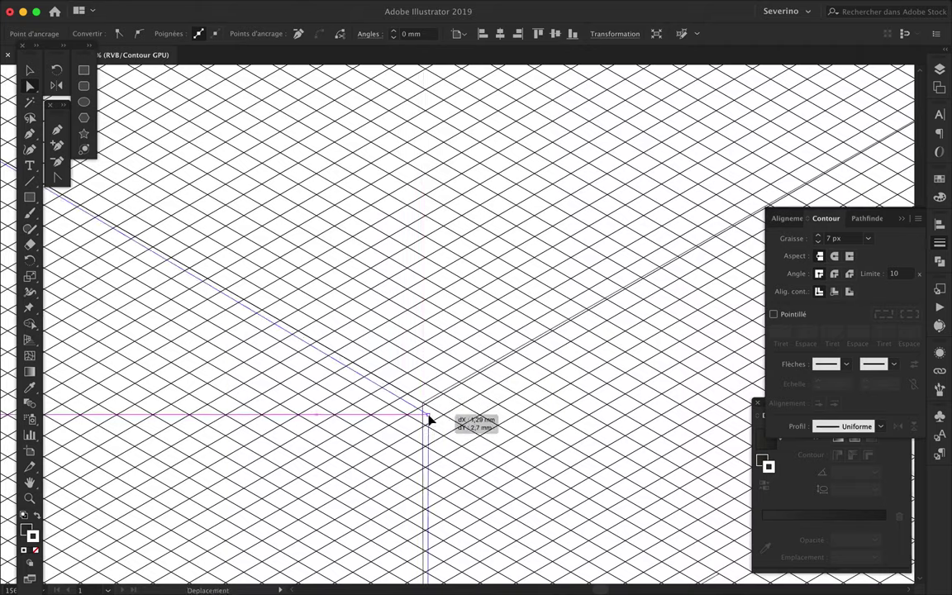
scroll(429, 421, up, 2)
mouse_move(429, 421)
mouse_down()
mouse_move(424, 396)
mouse_move(414, 394)
mouse_up()
scroll(414, 389, up, 2)
scroll(442, 411, up, 3)
scroll(442, 414, down, 5)
scroll(442, 414, up, 2)
scroll(548, 312, down, 2)
scroll(531, 287, down, 2)
scroll(516, 314, up, 4)
scroll(515, 313, down, 6)
scroll(515, 312, up, 3)
scroll(589, 206, up, 2)
Alt+Shift-drag a copy of the vertical edge 229 mm straight down and position it
key(ctrl+y)
drag(562, 157, 560, 513)
scroll(560, 513, up, 5)
scroll(496, 463, down, 2)
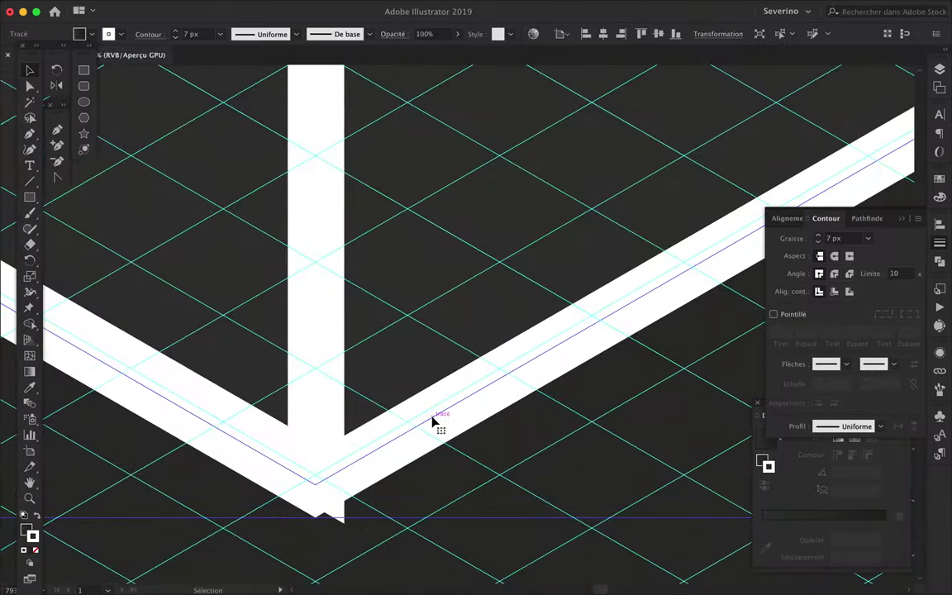
drag(560, 514, 559, 296)
scroll(558, 296, down, 3)
scroll(592, 268, down, 2)
scroll(592, 267, down, 1)
key(F7)
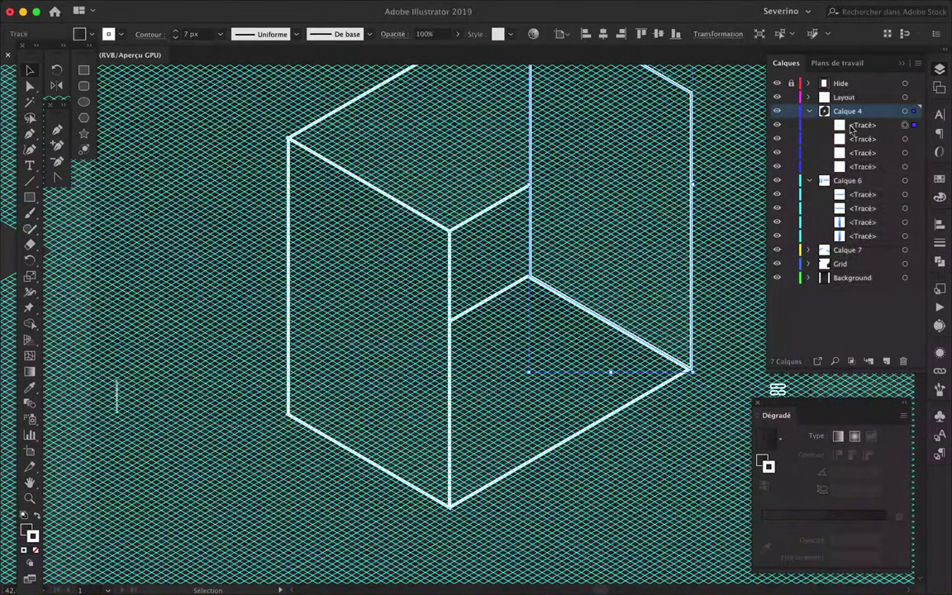
Nudge the inner vertical edge slightly left into alignment
scroll(648, 206, up, 3)
scroll(336, 335, up, 2)
drag(328, 337, 324, 337)
scroll(213, 201, down, 5)
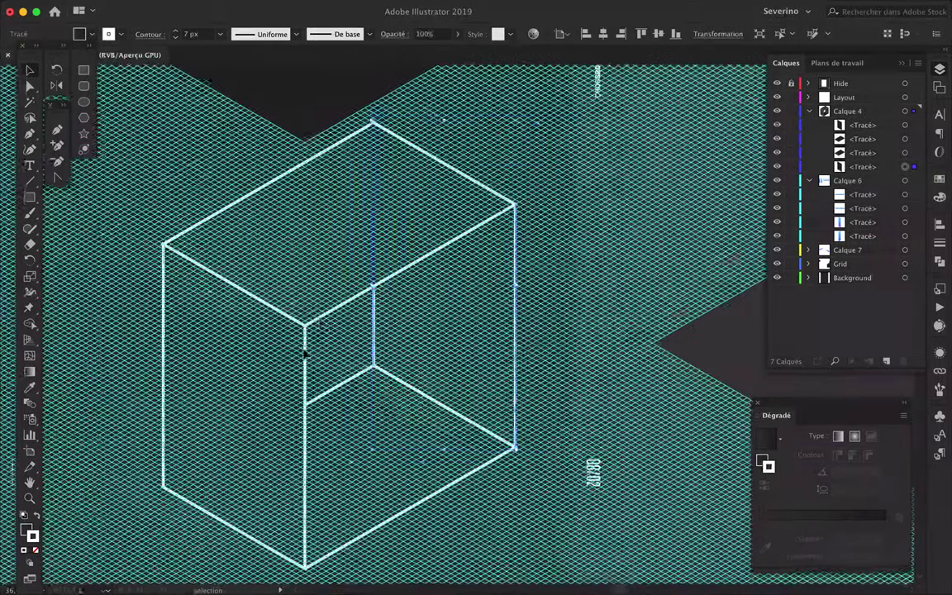
Select all the cube's edge paths and group them, with the Grid layer hidden
click(37, 551)
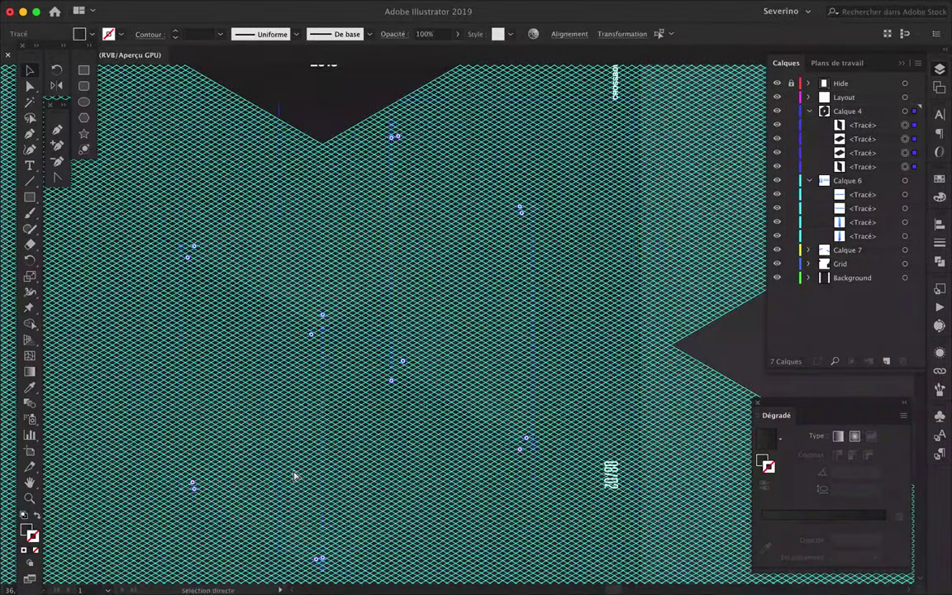
key(ctrl+z)
key(ctrl+shift+z)
right_click(349, 488)
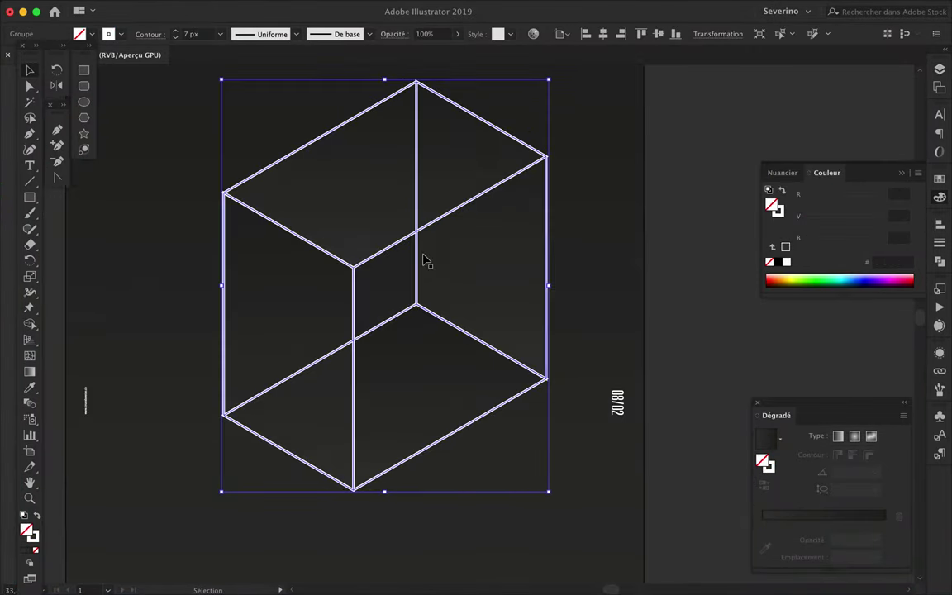
Select a cube edge segment, then the whole cube, and back out of the Object expand settings
scroll(425, 258, up, 5)
key(a)
key(ctrl+shift+a)
click(424, 354)
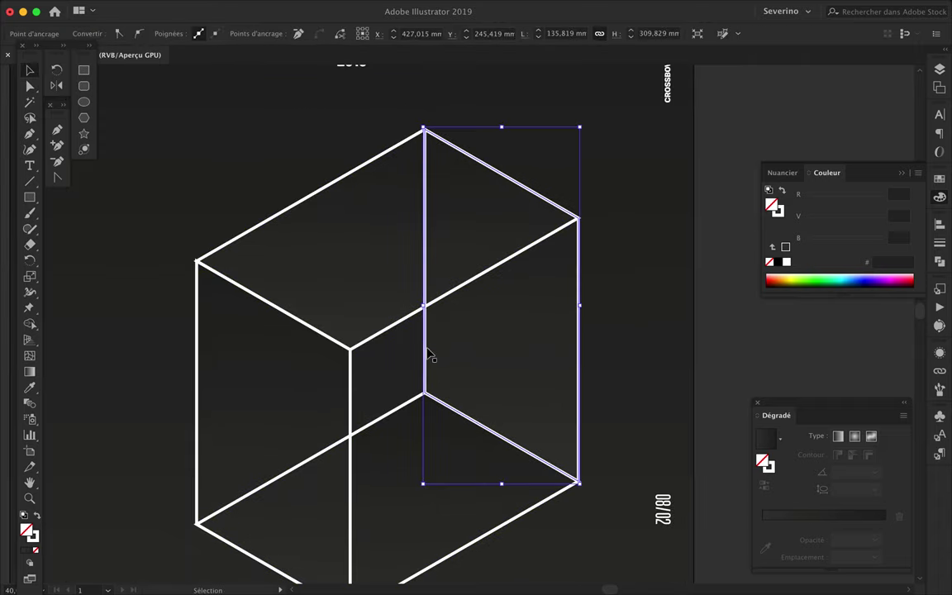
scroll(265, 287, down, 5)
key(v)
key(ctrl+a)
click(187, 7)
click(214, 140)
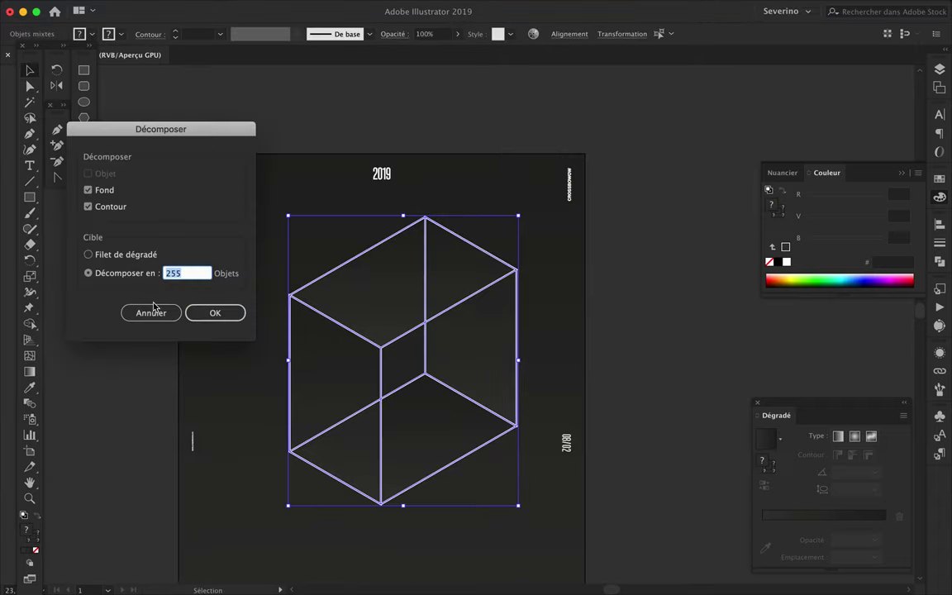
click(212, 312)
Select the grouped cube in the Layers panel and expand its strokes
click(940, 69)
key(ctrl+shift+a)
click(905, 125)
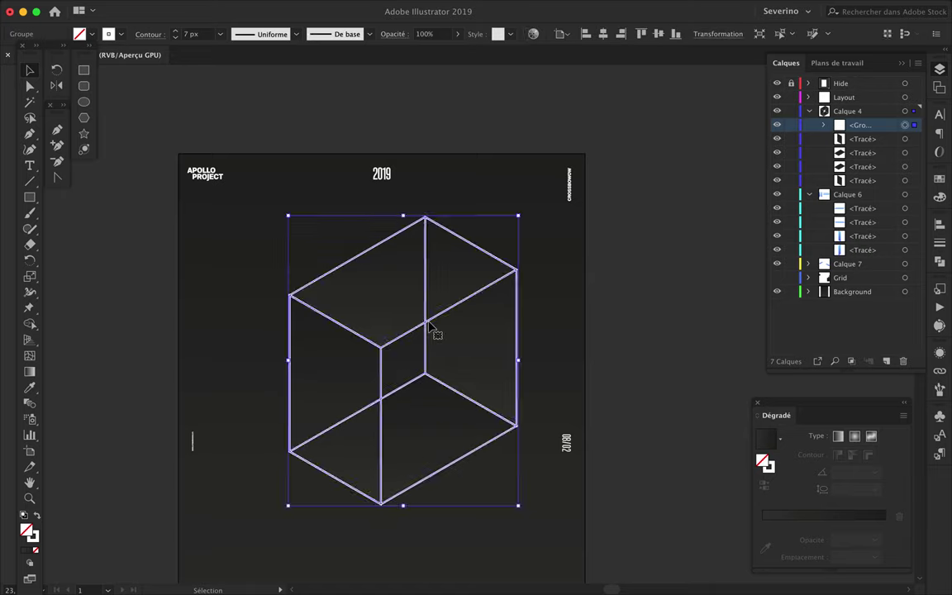
scroll(435, 334, up, 3)
click(188, 8)
click(212, 140)
click(221, 320)
scroll(319, 328, up, 3)
scroll(318, 329, up, 3)
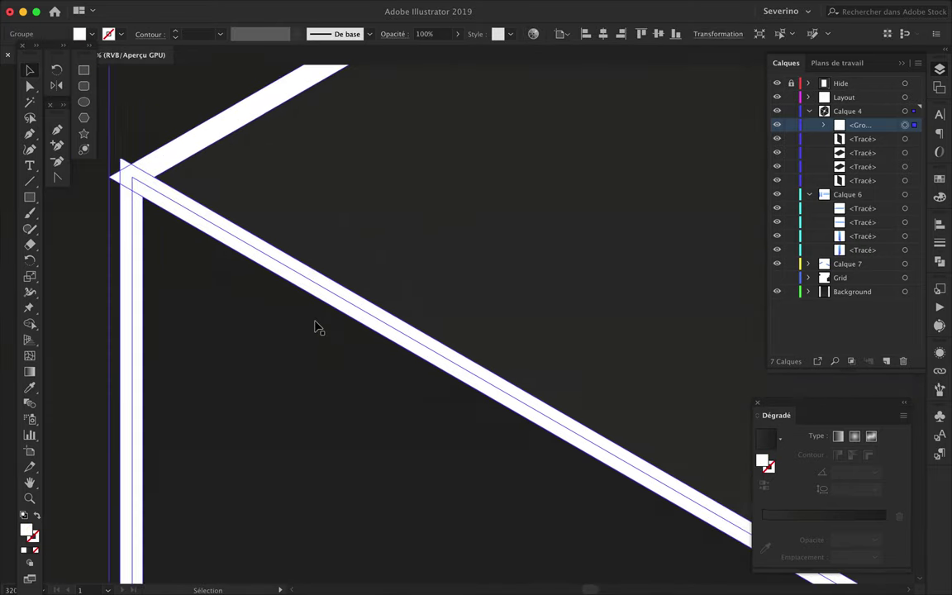
scroll(319, 248, up, 3)
Select the left corner point, then all cube paths, and view the stroke settings
key(a)
click(314, 258)
scroll(310, 263, down, 5)
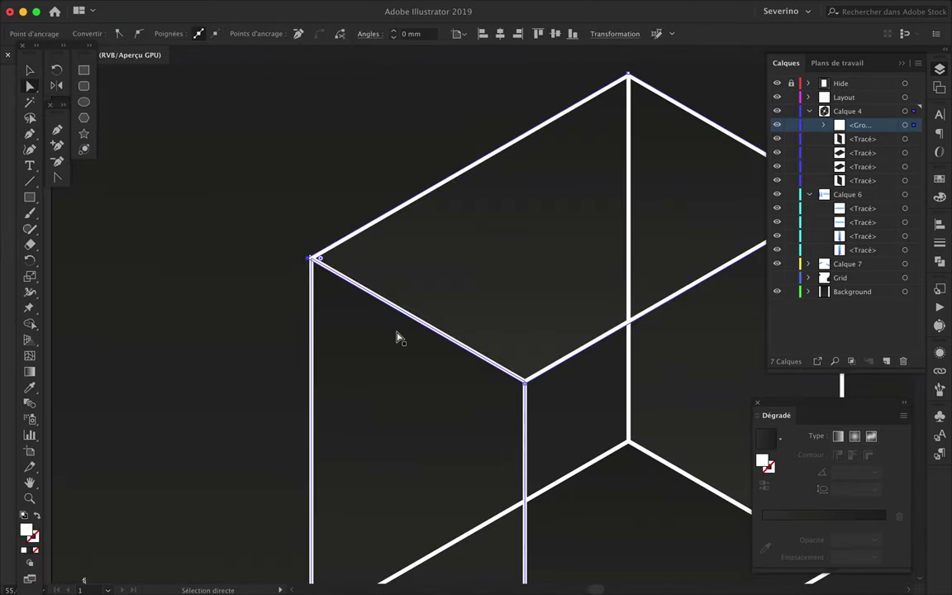
scroll(349, 278, up, 3)
scroll(174, 126, up, 3)
scroll(304, 304, down, 3)
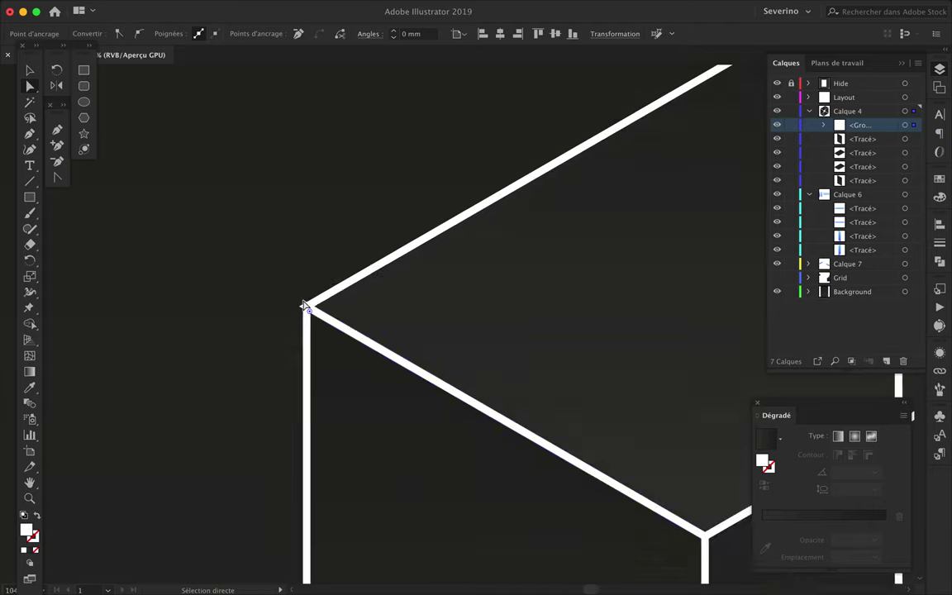
scroll(304, 304, down, 5)
key(super+a)
click(939, 242)
click(676, 353)
Select the whole cube and set its strokes to Align Stroke to Outside
key(v)
click(600, 308)
key(F7)
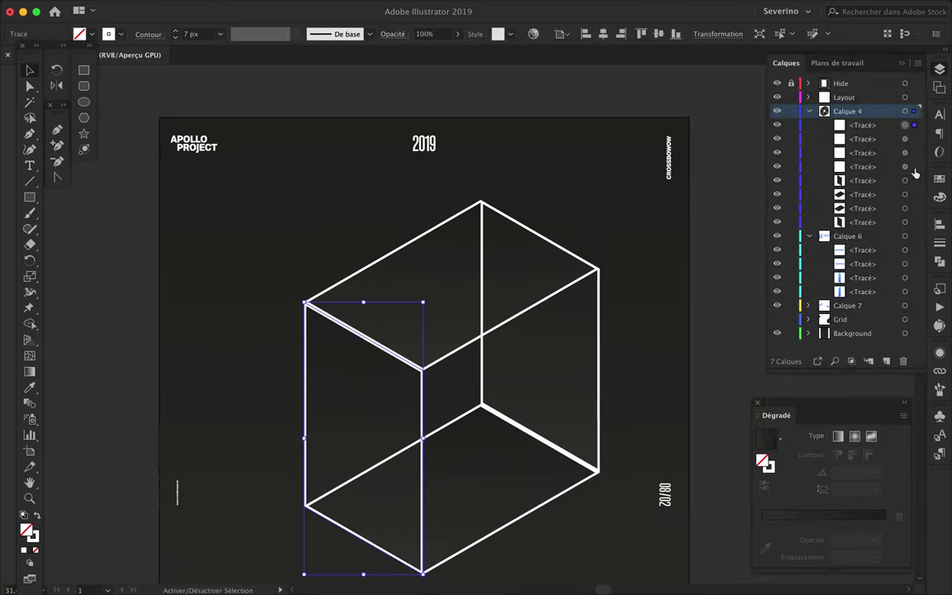
key(super+a)
key(super+F10)
click(851, 292)
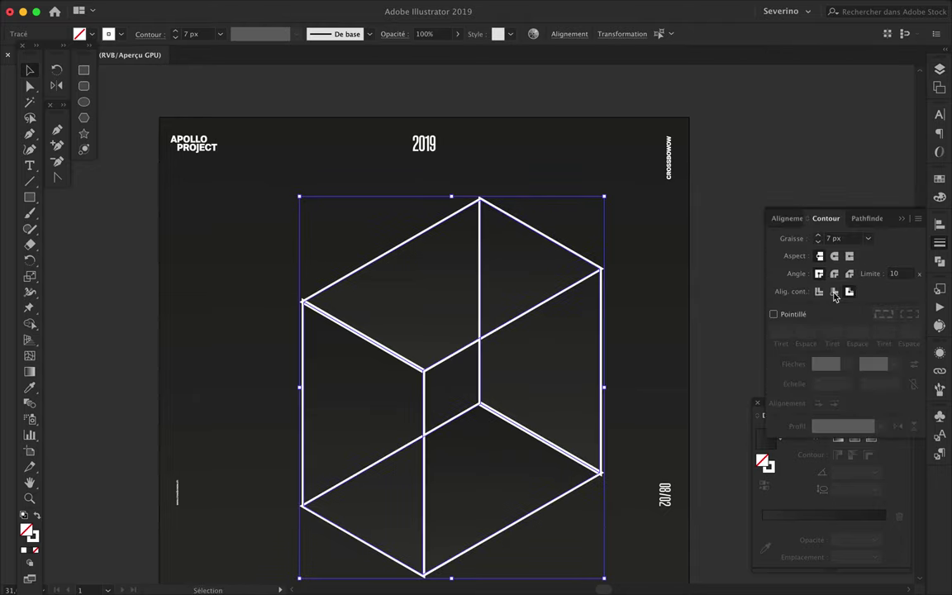
Expand (Décomposer) the cube's white strokes into filled shapes
scroll(389, 293, up, 5)
scroll(390, 294, left, 3)
click(145, 6)
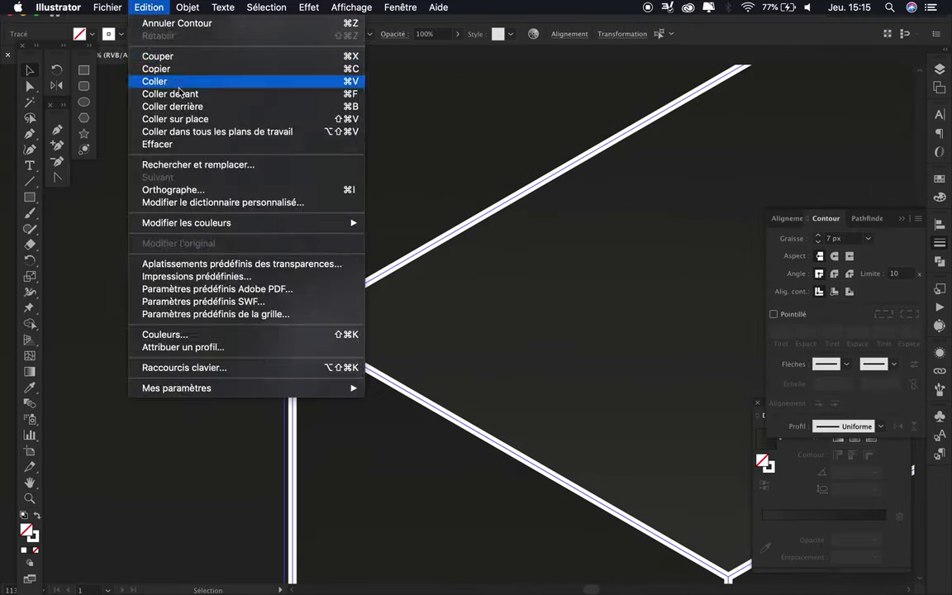
click(179, 213)
key(Return)
scroll(351, 313, left, 3)
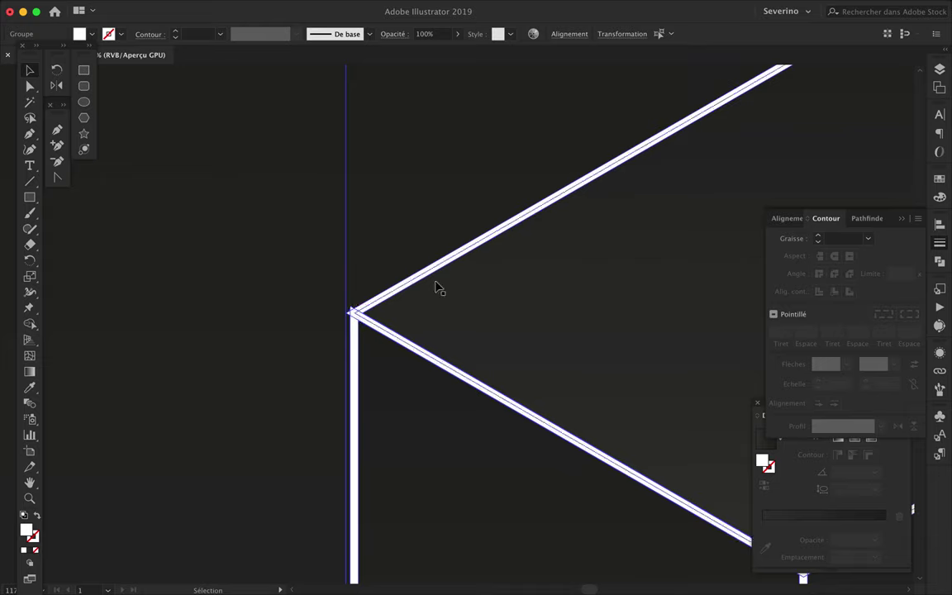
Merge the outlined edges into one shape with Pathfinder and delete a surplus corner anchor
click(940, 263)
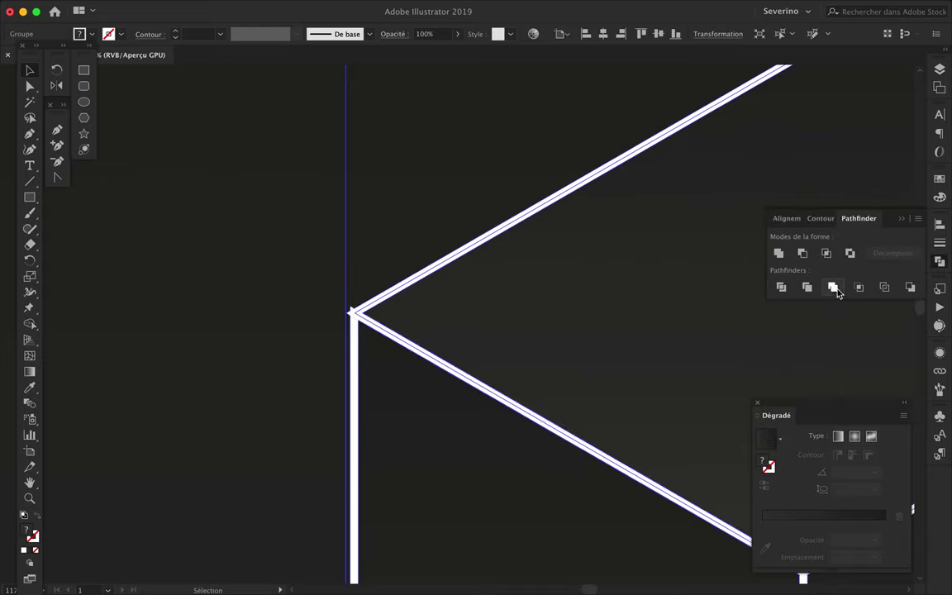
click(833, 287)
key(p)
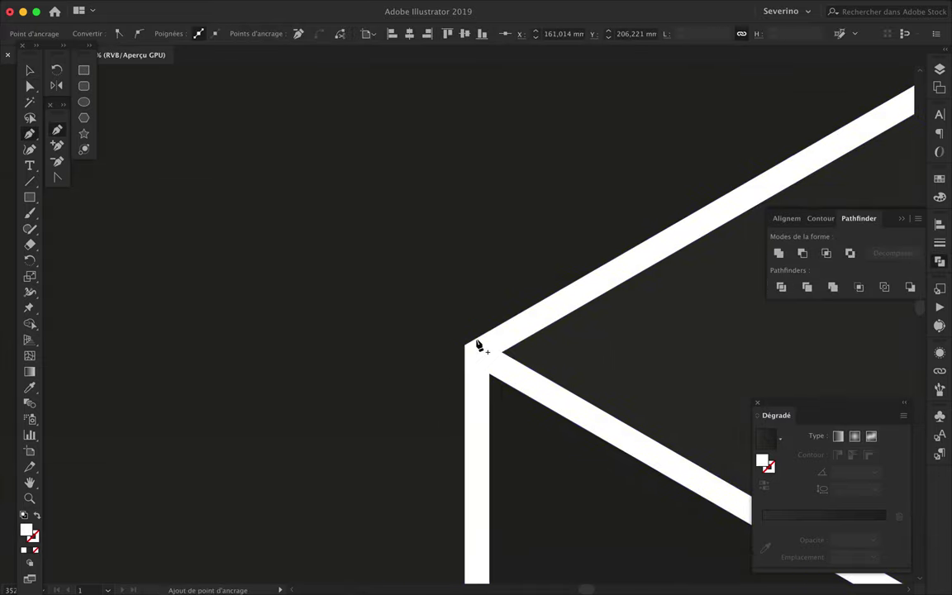
click(477, 338)
scroll(623, 379, down, 5)
scroll(623, 378, right, 5)
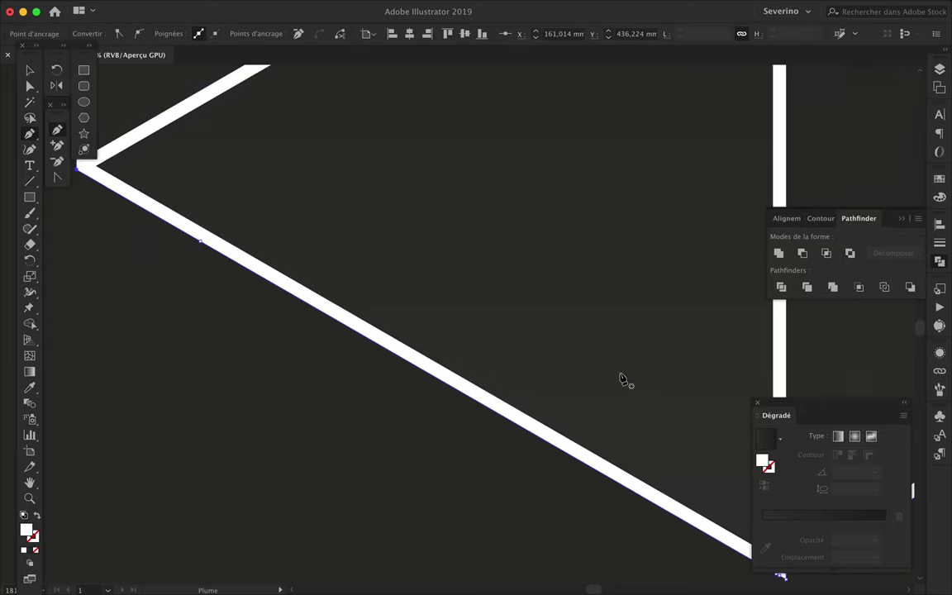
scroll(510, 351, up, 3)
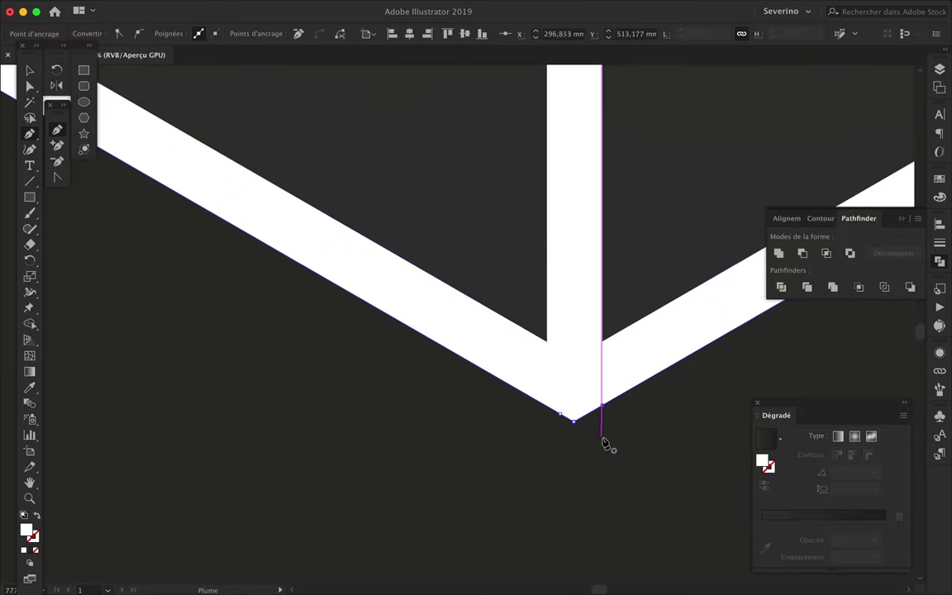
scroll(604, 444, down, 3)
scroll(606, 414, up, 3)
scroll(606, 411, right, 5)
scroll(620, 422, up, 3)
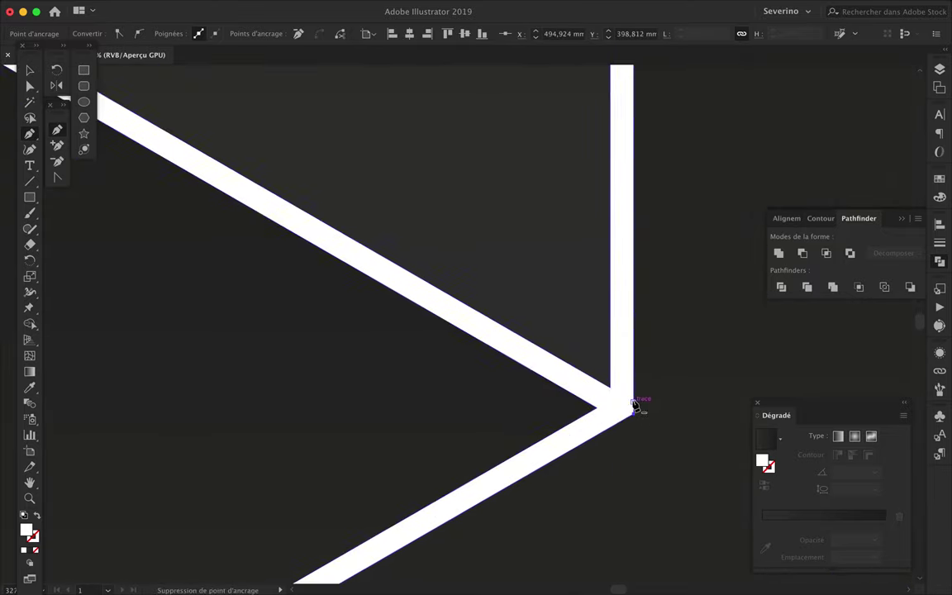
scroll(510, 365, down, 3)
Check a corner point in outline view and fit the whole cube in the window
key(a)
scroll(572, 357, up, 3)
scroll(573, 360, up, 3)
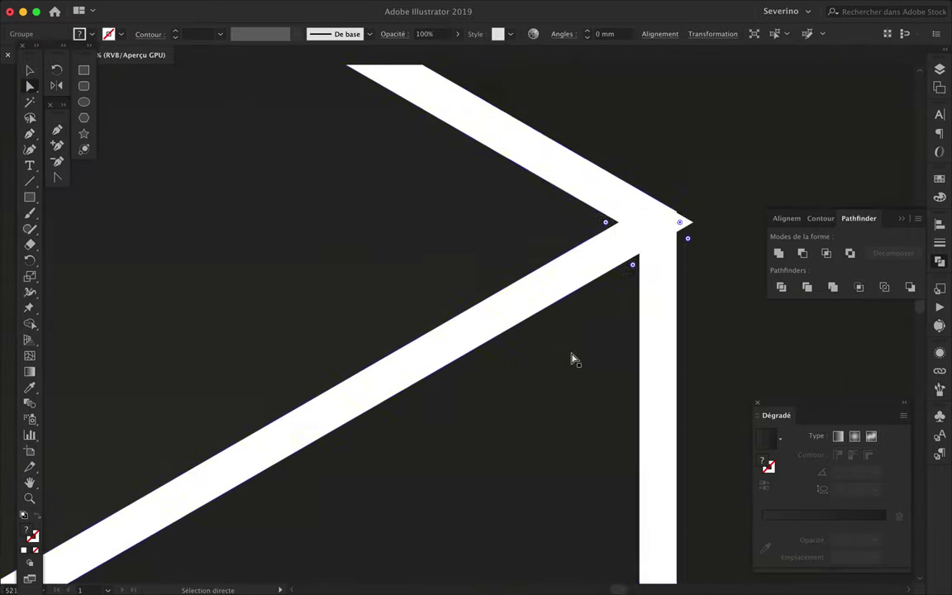
click(602, 294)
key(ctrl+y)
scroll(623, 323, down, 3)
key(ctrl+0)
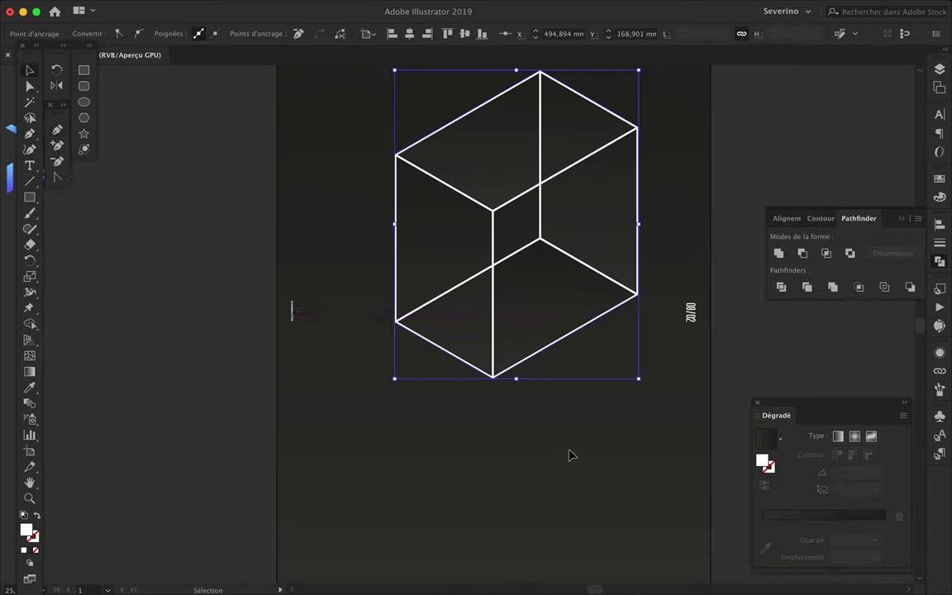
Return to full preview and select the cube outline at its top corner
key(ctrl+y)
key(v)
scroll(425, 265, up, 3)
scroll(417, 244, up, 2)
scroll(420, 272, down, 2)
scroll(439, 254, down, 2)
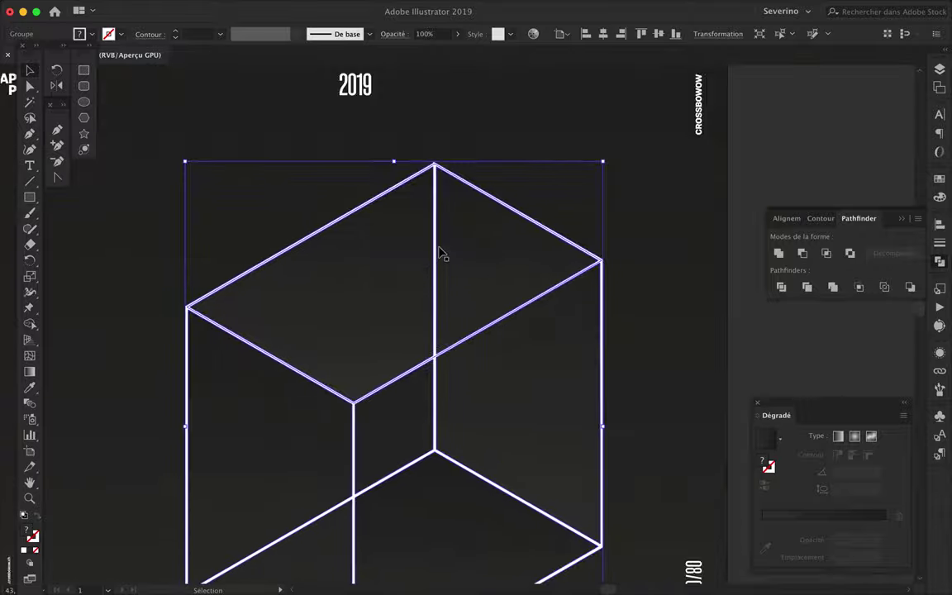
scroll(440, 253, up, 3)
click(404, 248)
Clean the top chevron join: drop its apex anchor and vertical bar, then reshape the inner corner
key(p)
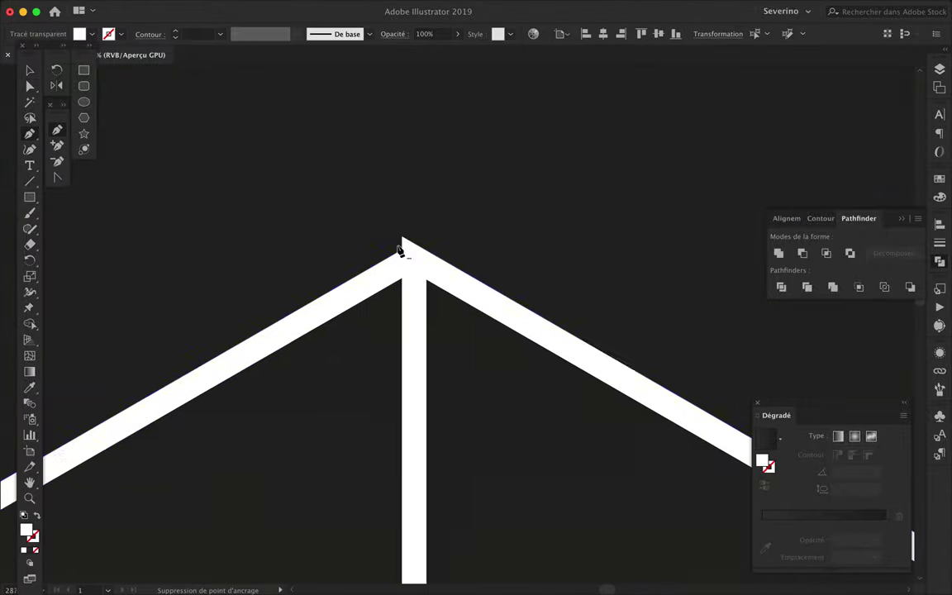
scroll(400, 250, up, 1)
key(a)
drag(414, 254, 443, 245)
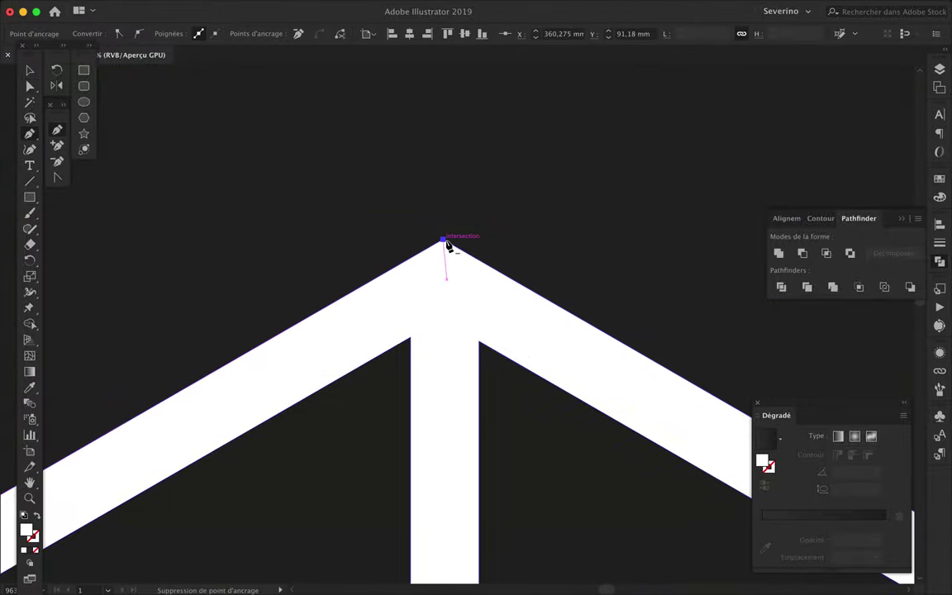
click(444, 241)
click(434, 334)
key(Delete)
mouse_move(480, 336)
mouse_down()
mouse_move(415, 335)
mouse_move(473, 328)
mouse_up()
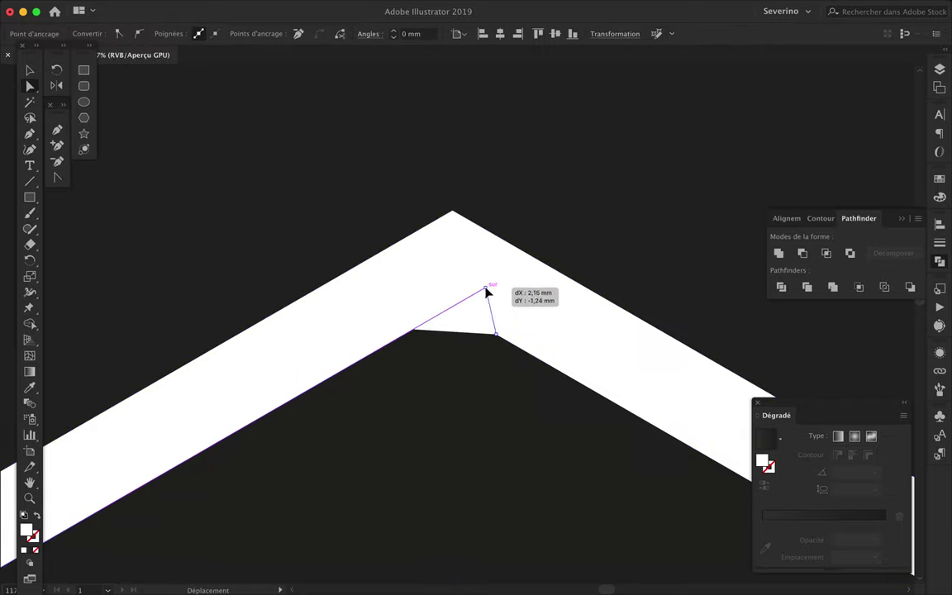
Delete the upper diagonal stroke at the lower-left corner and pull its anchor down to square the join
key(p)
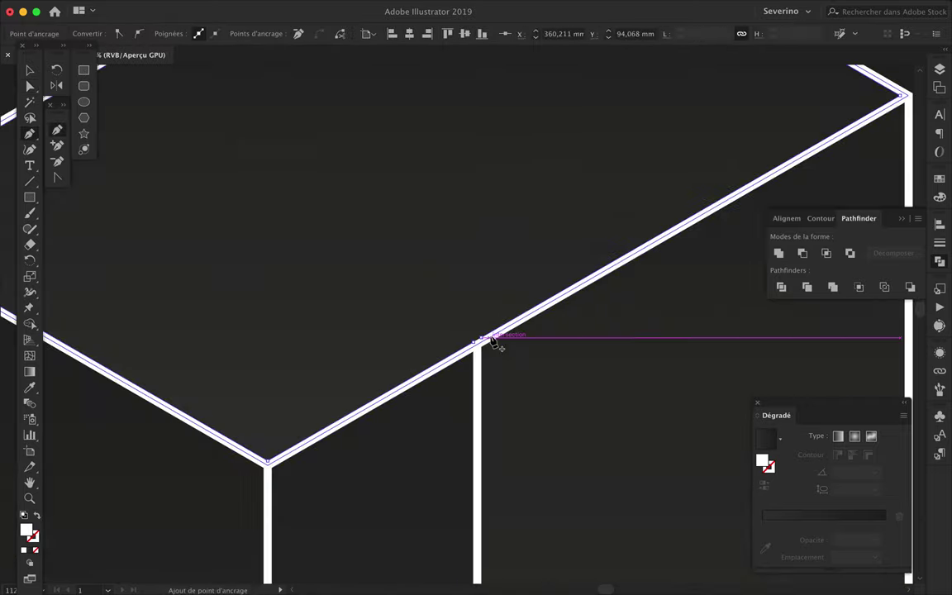
key(v)
key(ctrl+0)
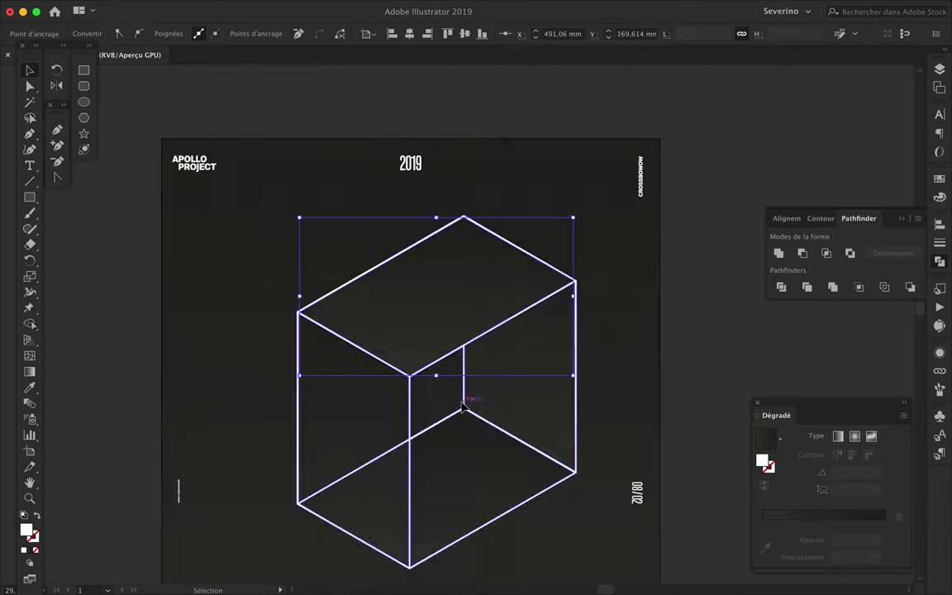
scroll(309, 383, up, 3)
scroll(304, 388, up, 3)
scroll(303, 389, up, 3)
key(a)
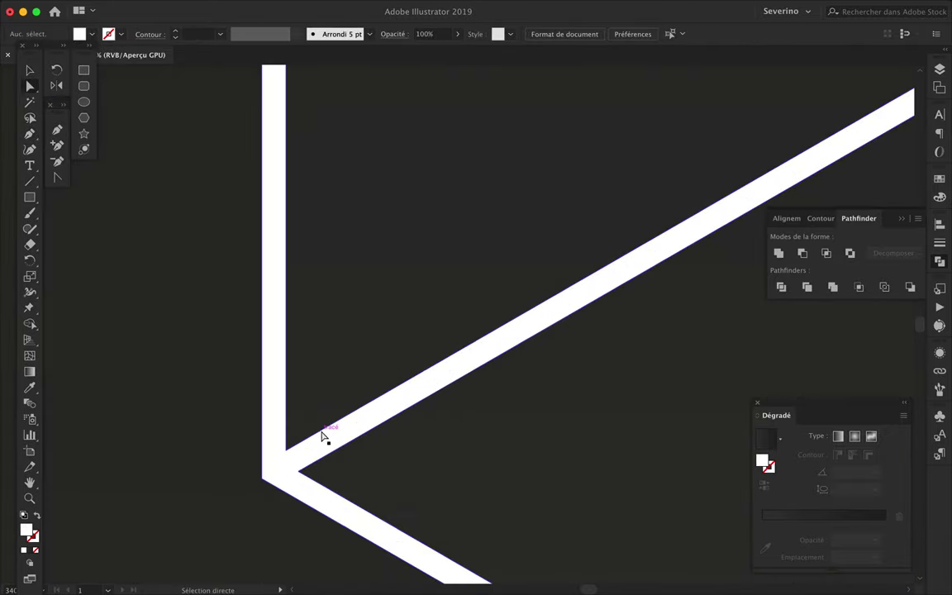
click(322, 436)
key(Delete)
key(p)
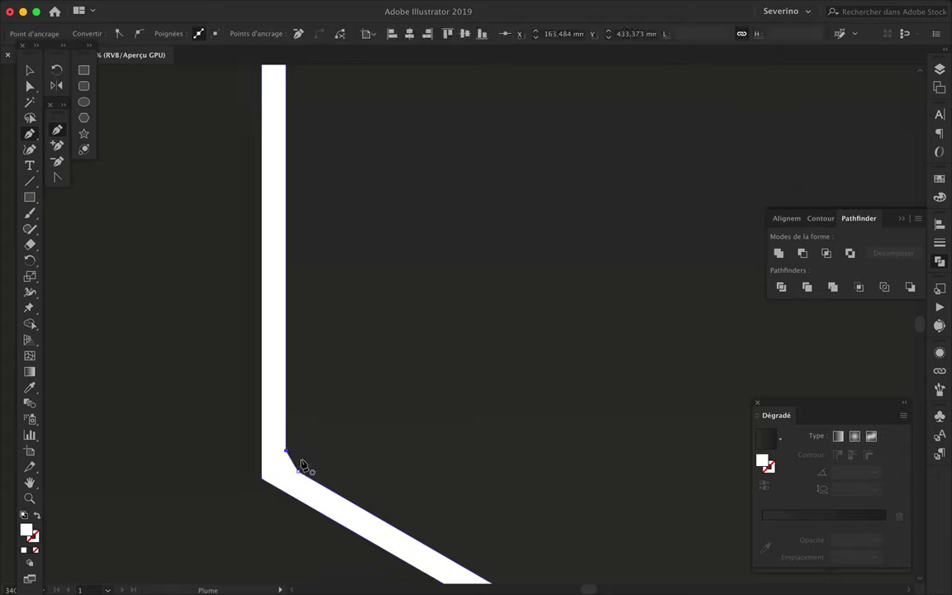
key(a)
scroll(303, 465, up, 3)
drag(249, 432, 246, 479)
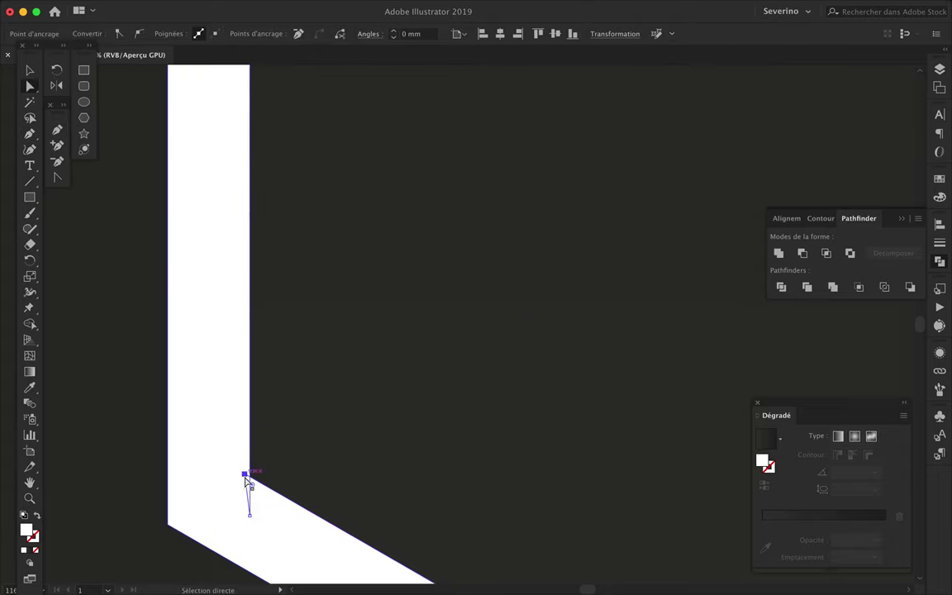
Inspect the cleaned-up cube joins and deselect the outline
scroll(253, 484, up, 3)
scroll(250, 477, down, 2)
scroll(516, 304, down, 3)
scroll(277, 279, up, 5)
key(p)
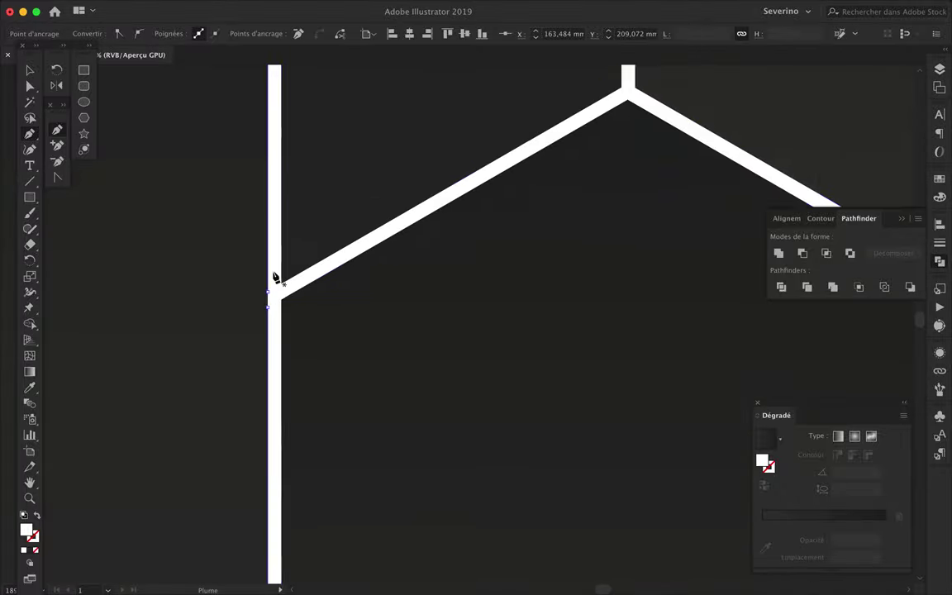
scroll(269, 307, down, 5)
scroll(463, 276, up, 2)
scroll(350, 357, up, 2)
scroll(478, 361, up, 1)
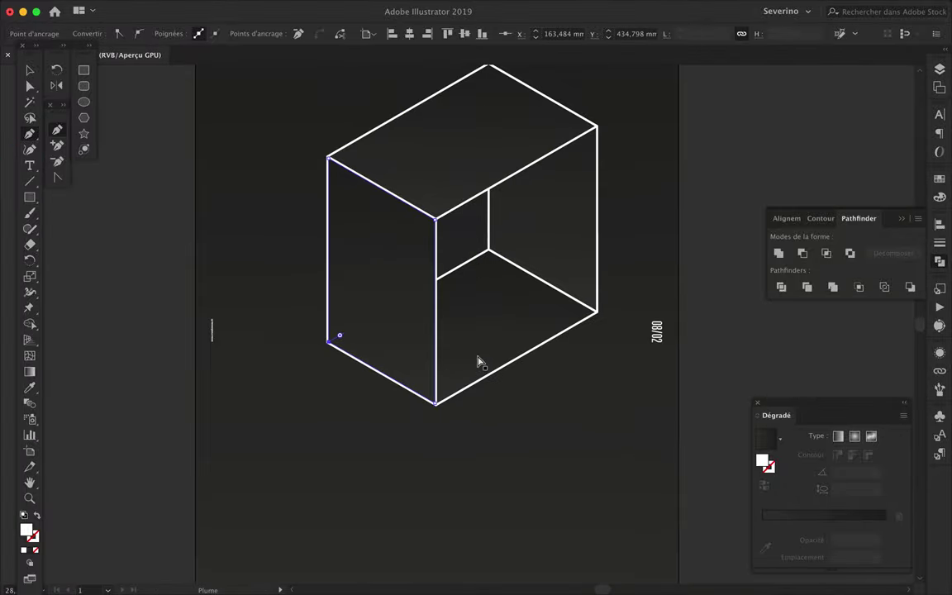
click(521, 406)
scroll(580, 438, up, 1)
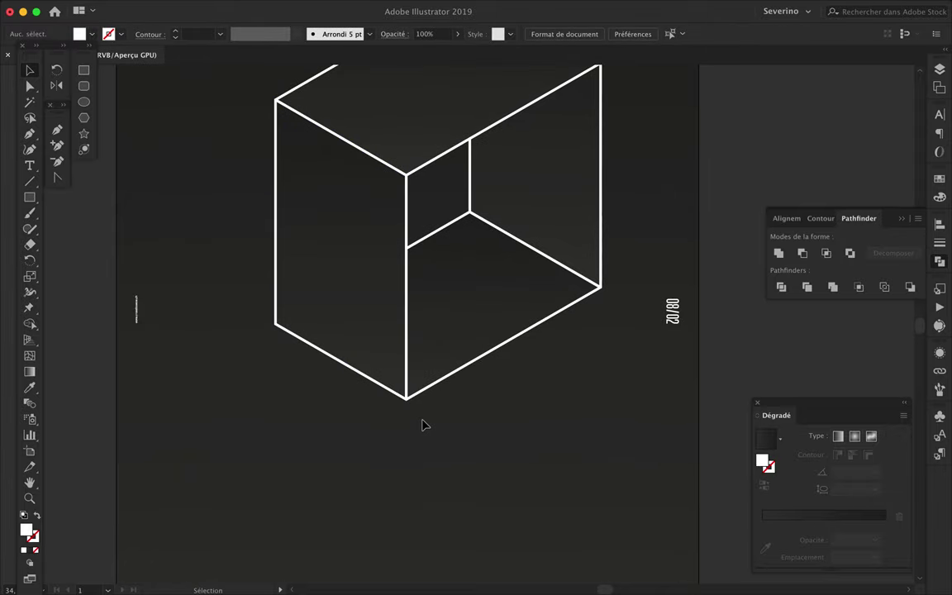
scroll(421, 425, up, 3)
Select all the cube paths in Calque 4 and move the cube
click(940, 69)
click(914, 112)
drag(532, 234, 493, 357)
scroll(414, 421, up, 3)
scroll(397, 422, up, 2)
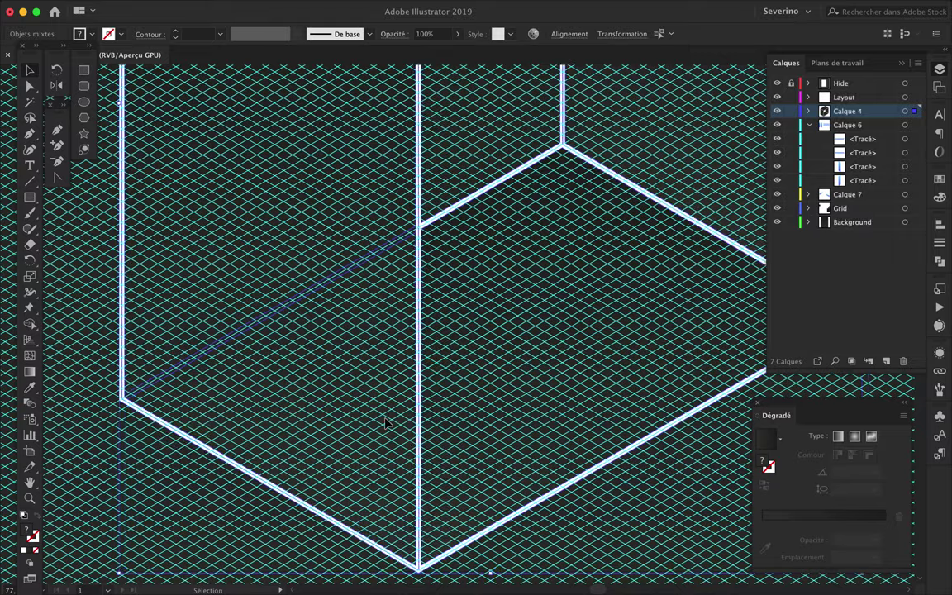
scroll(276, 404, up, 2)
scroll(386, 408, down, 5)
Shift the cube so its bottom corner snaps onto the isometric grid
drag(387, 408, 410, 483)
scroll(436, 404, up, 4)
scroll(435, 404, up, 2)
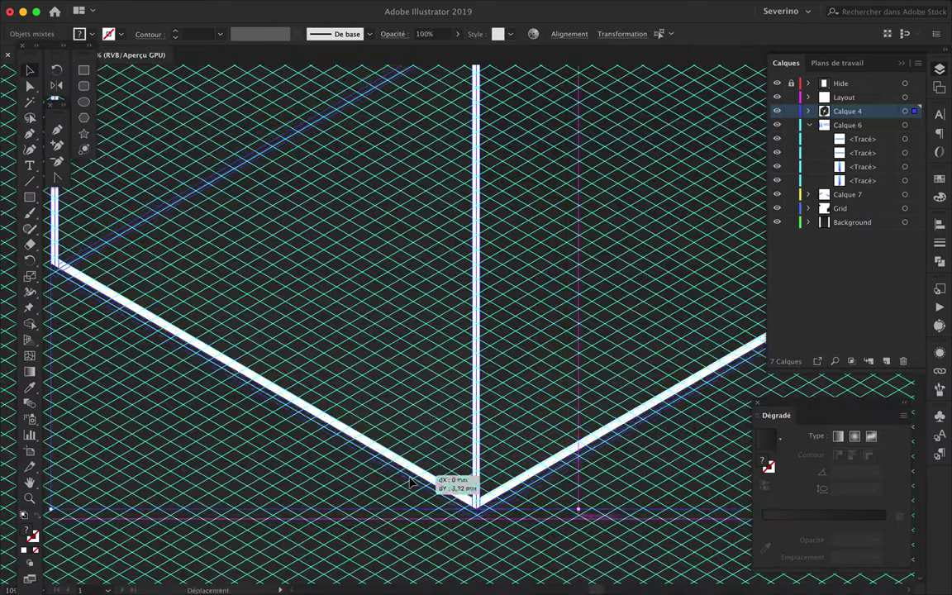
scroll(418, 494, up, 2)
scroll(438, 500, up, 2)
drag(411, 483, 435, 482)
scroll(439, 510, down, 5)
scroll(462, 512, up, 2)
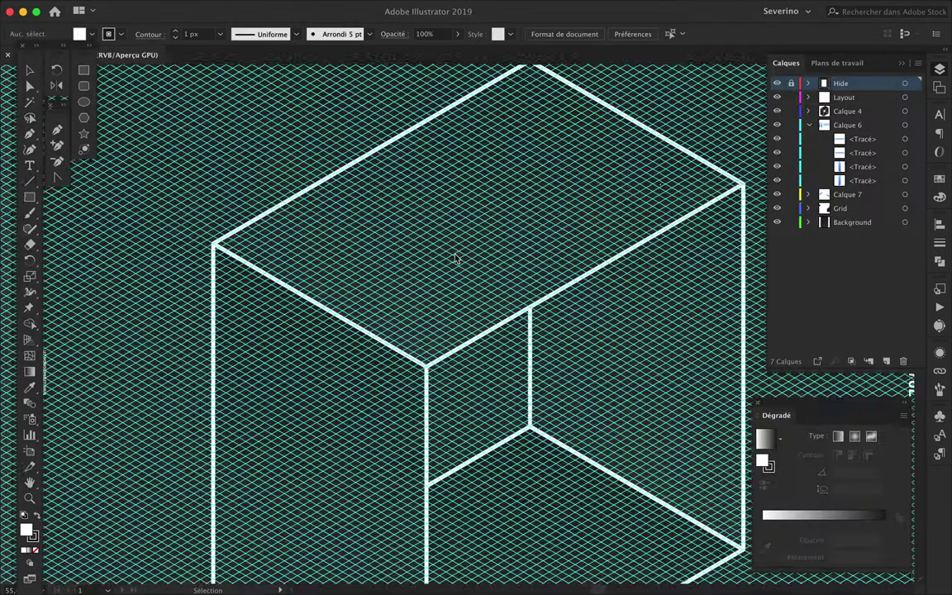
scroll(454, 258, right, 2)
scroll(455, 259, down, 1)
scroll(477, 240, down, 2)
On Calque 4, pen-draw a small bent strip on the top face near the right edge
click(848, 111)
key(p)
scroll(436, 266, up, 3)
click(408, 260)
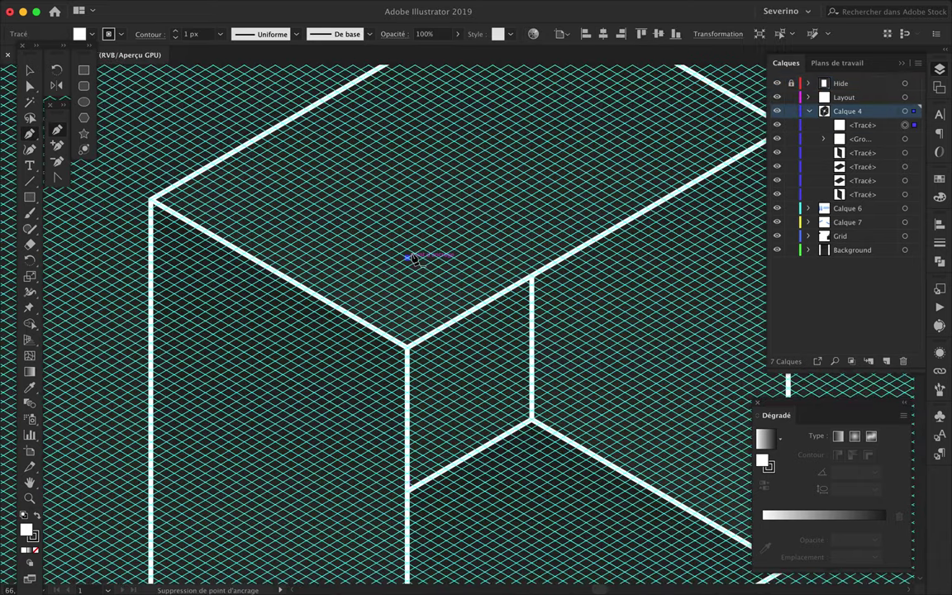
click(439, 243)
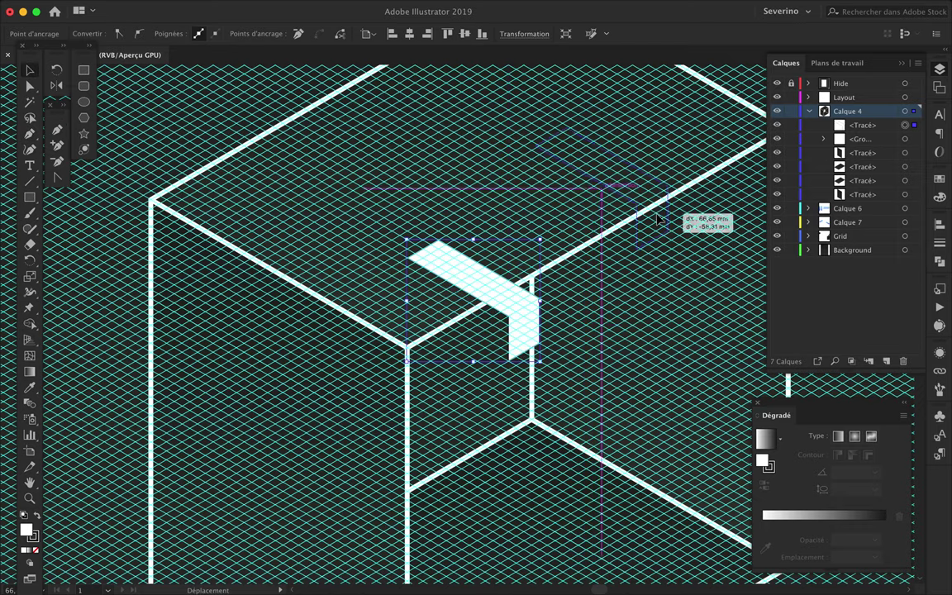
drag(685, 205, 679, 216)
scroll(679, 217, up, 2)
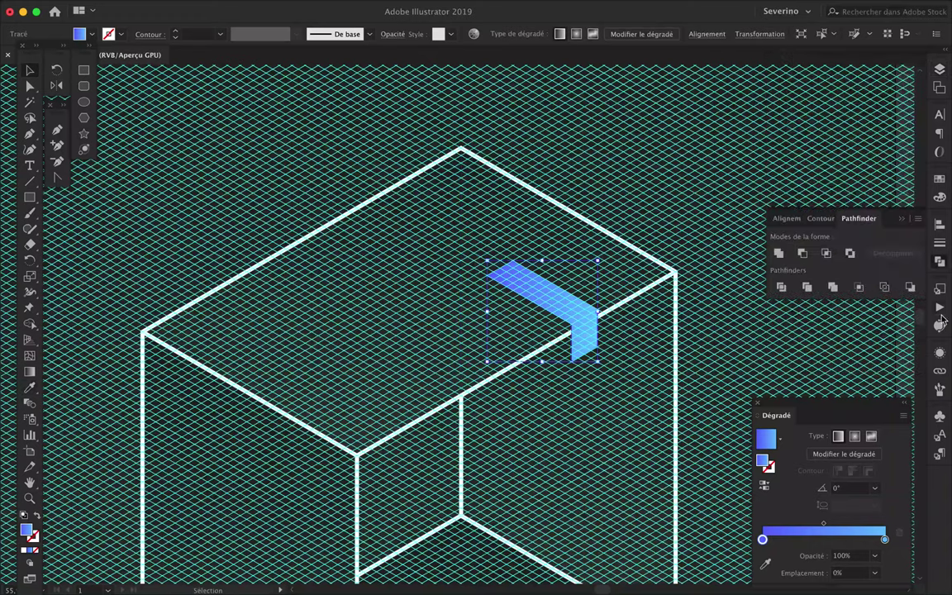
Fill the bent strip with the blue gradient swatch
click(939, 325)
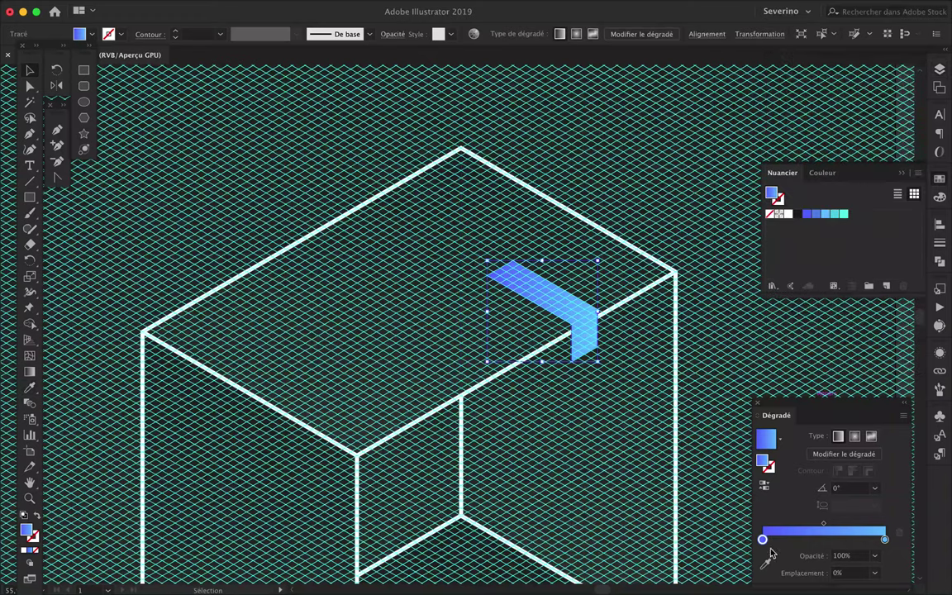
click(835, 215)
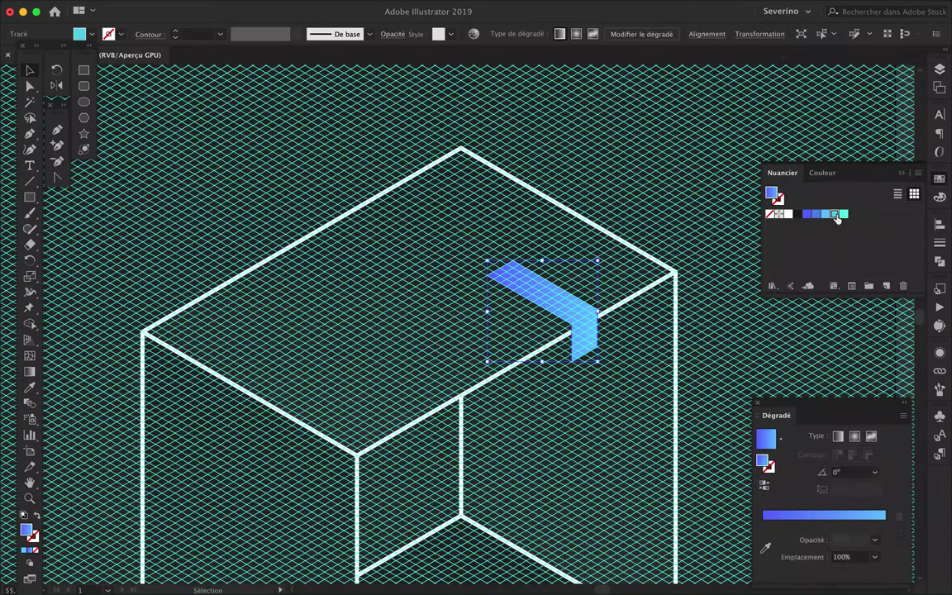
click(823, 515)
scroll(590, 340, up, 3)
Draw a lower strip piece folding over the cube's edge and attach it to the strip
key(p)
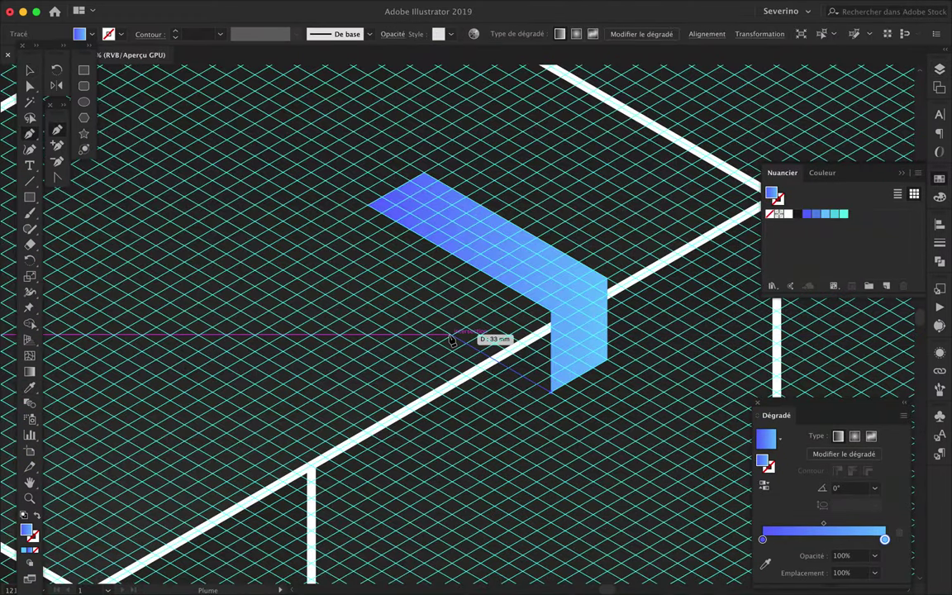
click(451, 338)
click(506, 304)
click(549, 324)
drag(524, 382, 524, 416)
key(a)
scroll(556, 431, down, 2)
key(v)
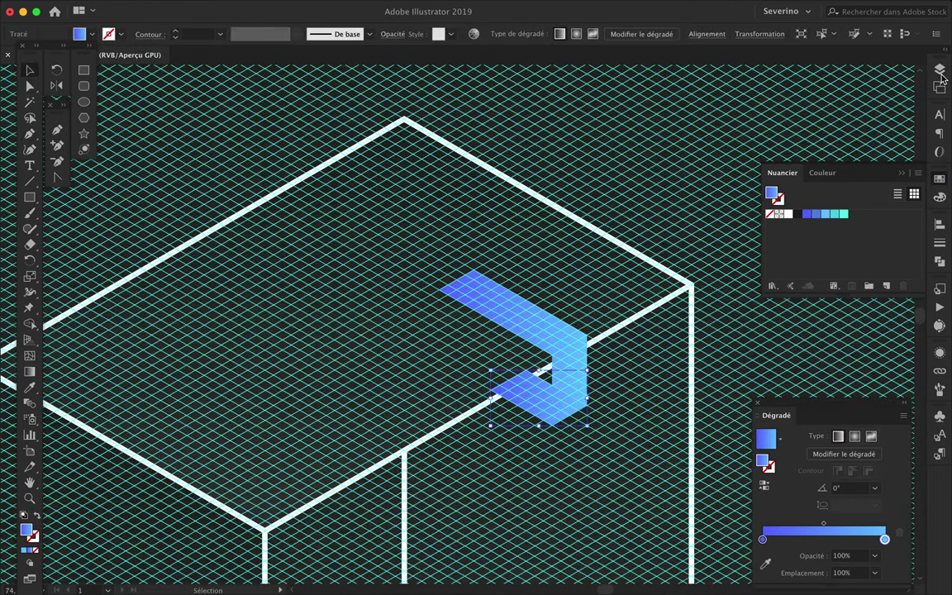
Adjust the strip's gradient direction and hide the isometric grid
click(939, 73)
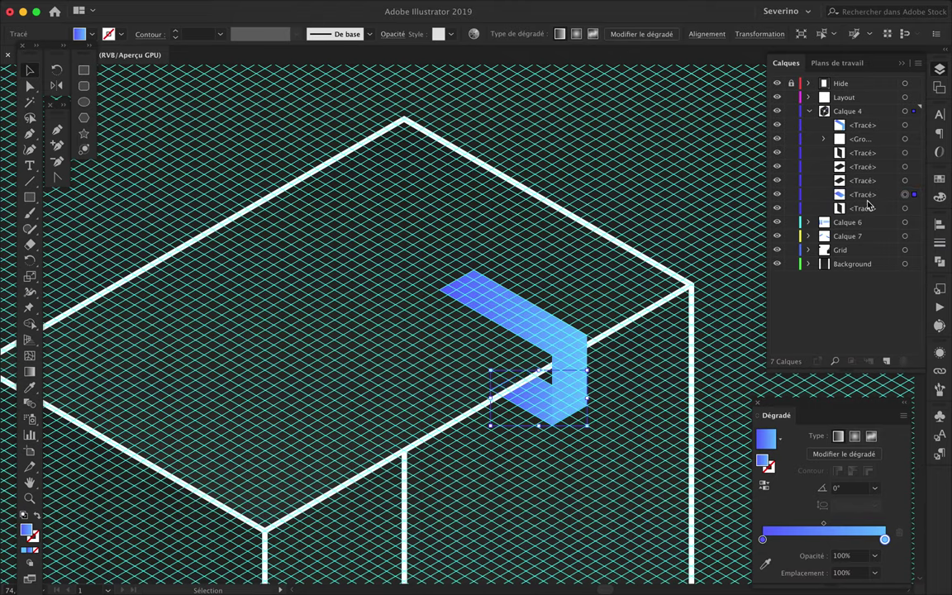
scroll(510, 308, up, 1)
key(g)
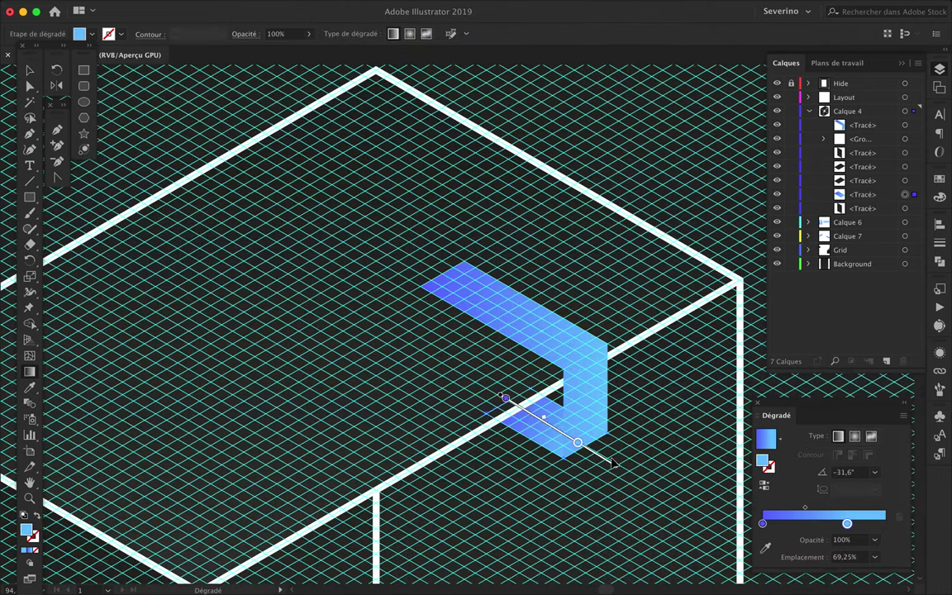
key(v)
scroll(500, 305, down, 2)
scroll(500, 306, down, 1)
Stretch the blue strip's end anchors toward the cube's back corner
key(ctrl+quotedbl)
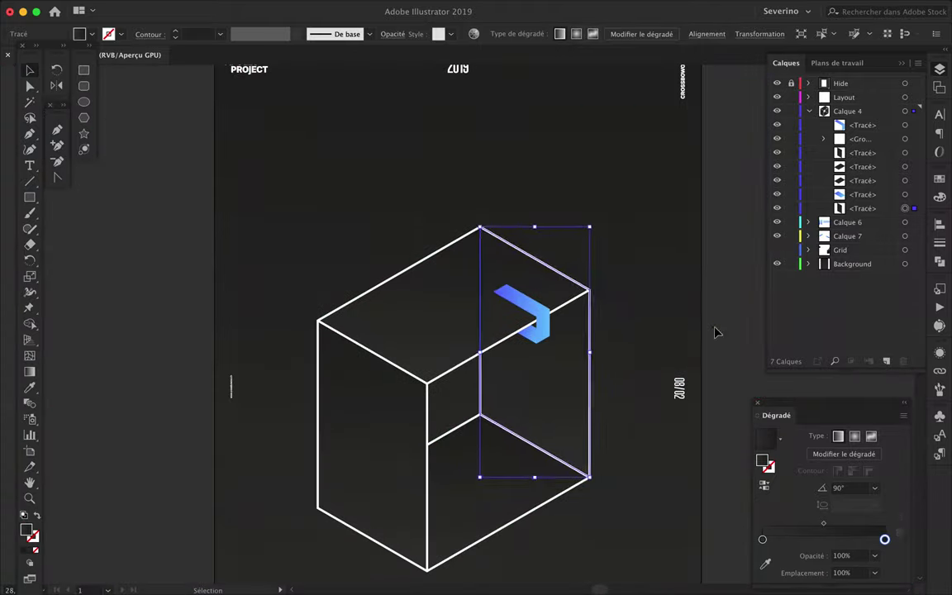
click(628, 350)
scroll(628, 350, up, 1)
key(a)
click(468, 278)
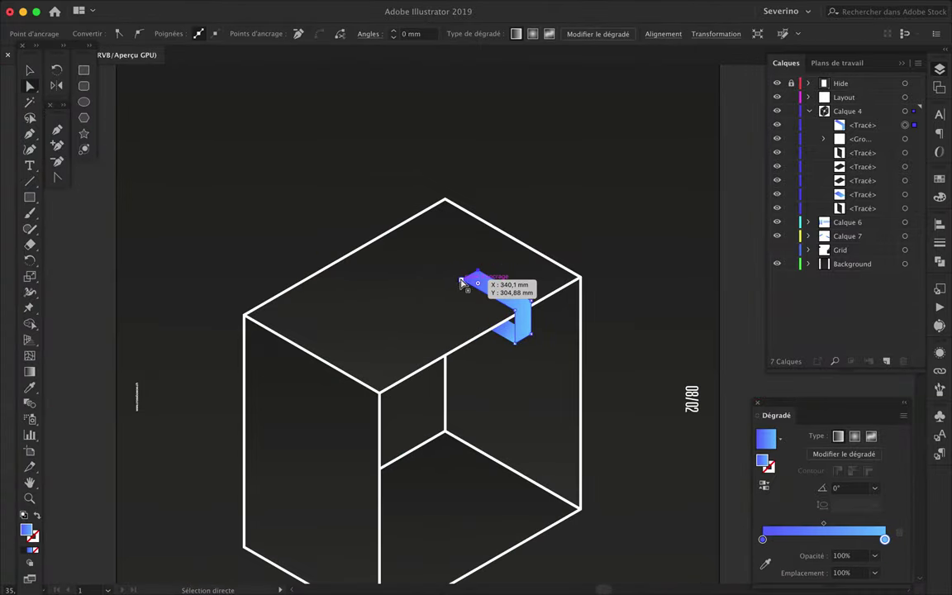
scroll(461, 284, up, 2)
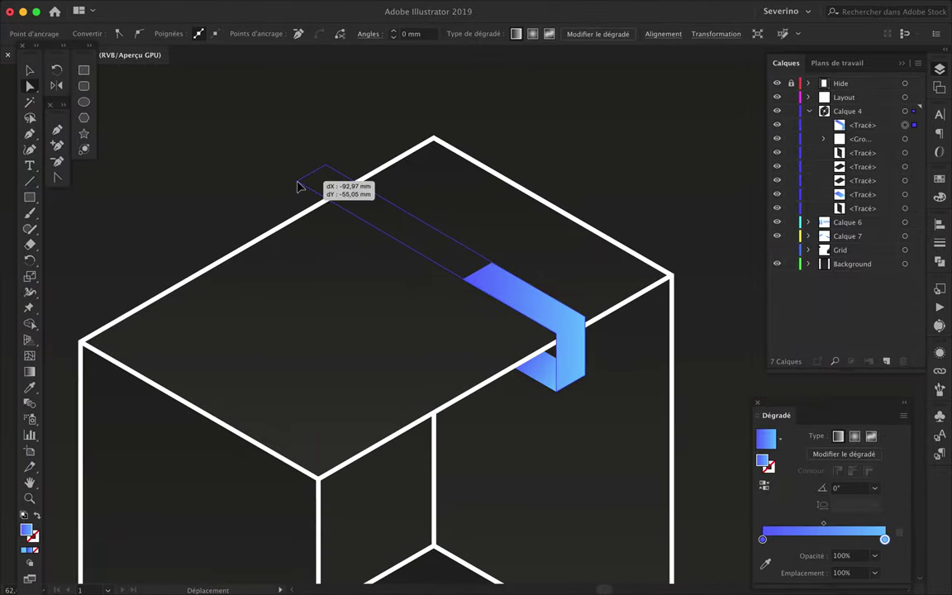
drag(299, 186, 299, 186)
scroll(397, 299, down, 2)
click(591, 381)
scroll(591, 380, up, 2)
scroll(591, 380, left, 2)
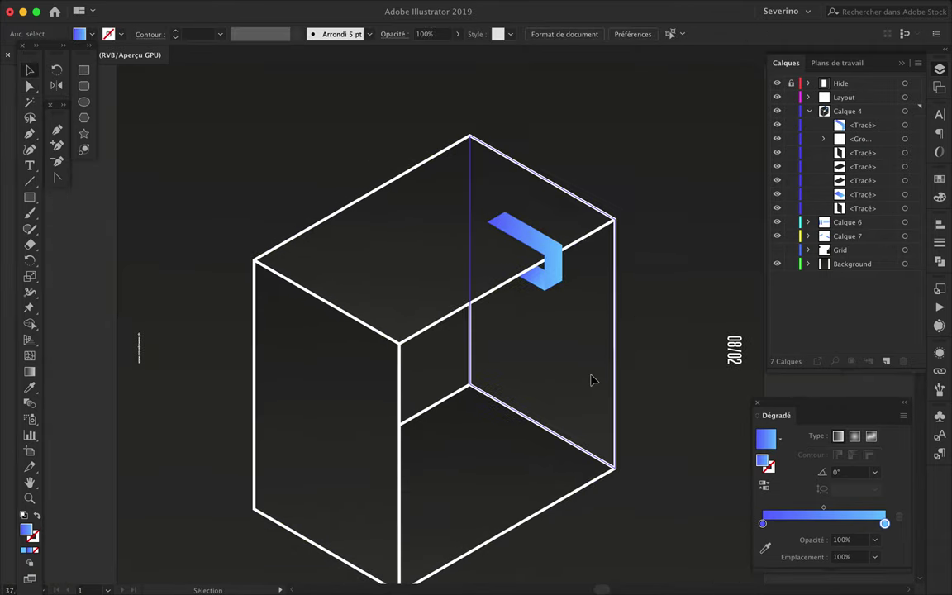
scroll(591, 380, down, 2)
Give the back panel a white 7 px stroke and nudge it up
click(599, 374)
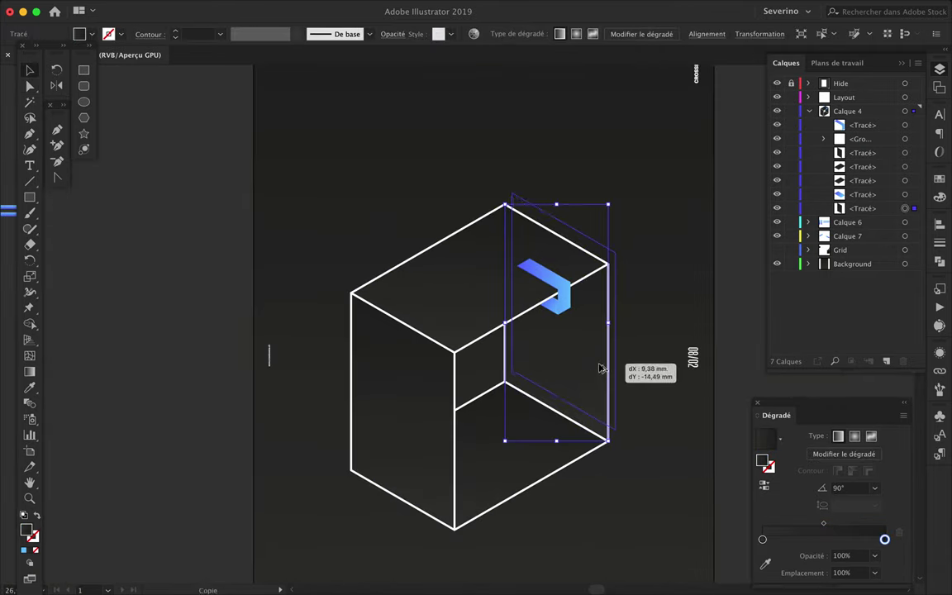
click(622, 270)
click(608, 273)
click(32, 536)
double_click(32, 535)
click(748, 294)
click(940, 242)
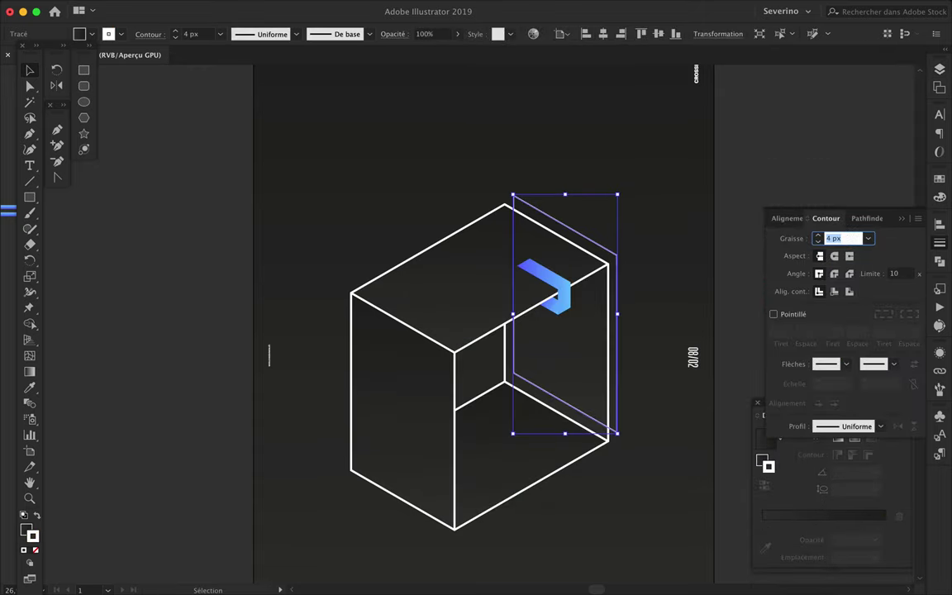
click(646, 221)
drag(617, 331, 623, 303)
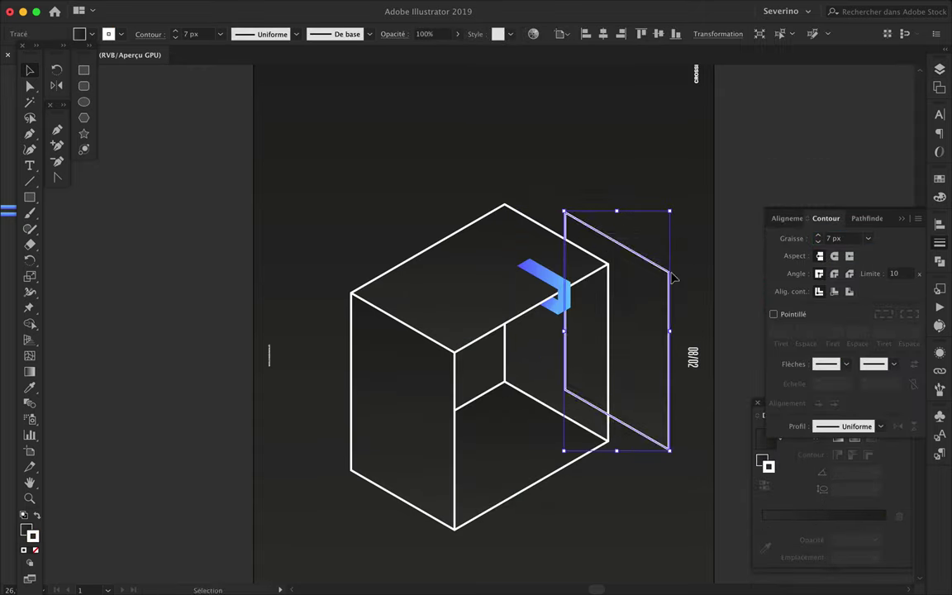
Move the back panel into Calque 6 behind the cube and align it to the grid
click(940, 69)
drag(915, 242, 915, 237)
click(731, 295)
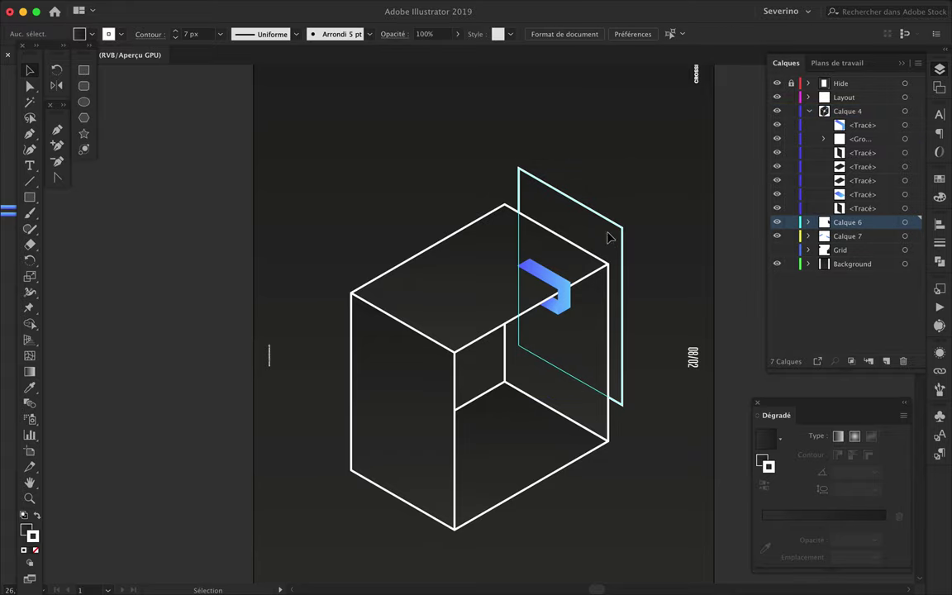
scroll(601, 265, up, 5)
mouse_move(488, 147)
mouse_down()
mouse_move(425, 153)
mouse_move(450, 161)
mouse_up()
scroll(425, 153, up, 3)
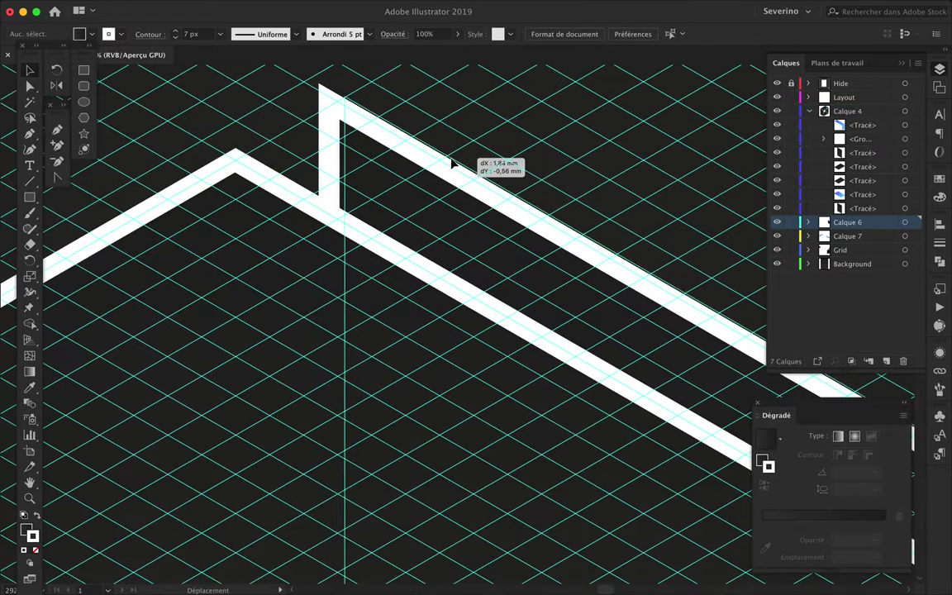
scroll(446, 168, down, 2)
scroll(446, 168, down, 3)
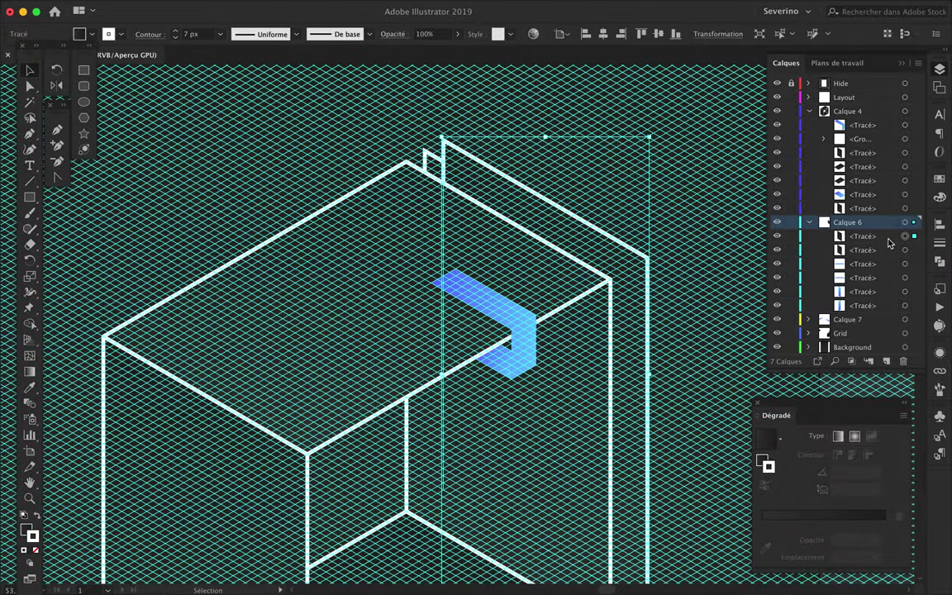
Stack two offset copies of the back panel behind the cube's right side
click(885, 250)
drag(604, 235, 615, 225)
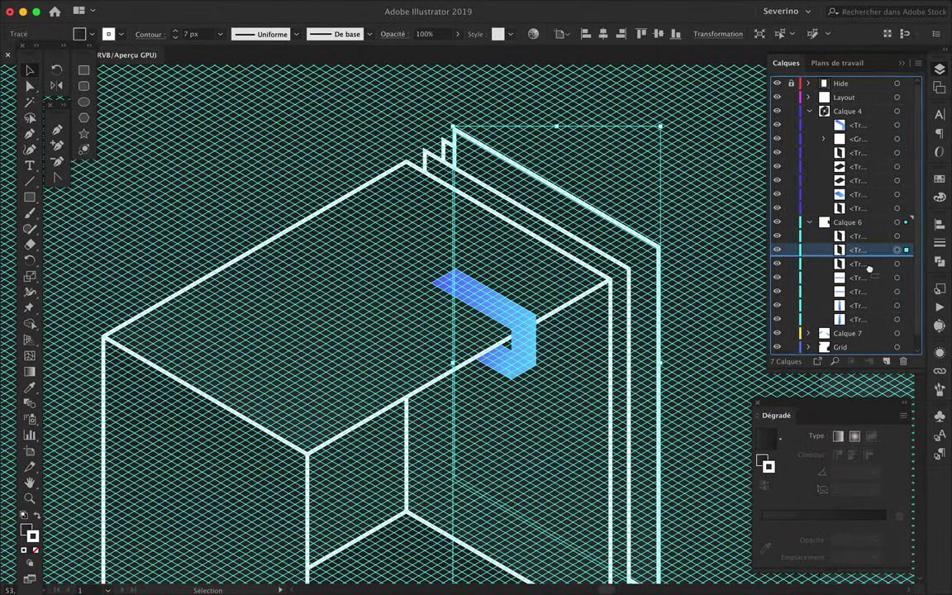
scroll(496, 215, up, 3)
drag(504, 221, 422, 188)
scroll(421, 189, up, 2)
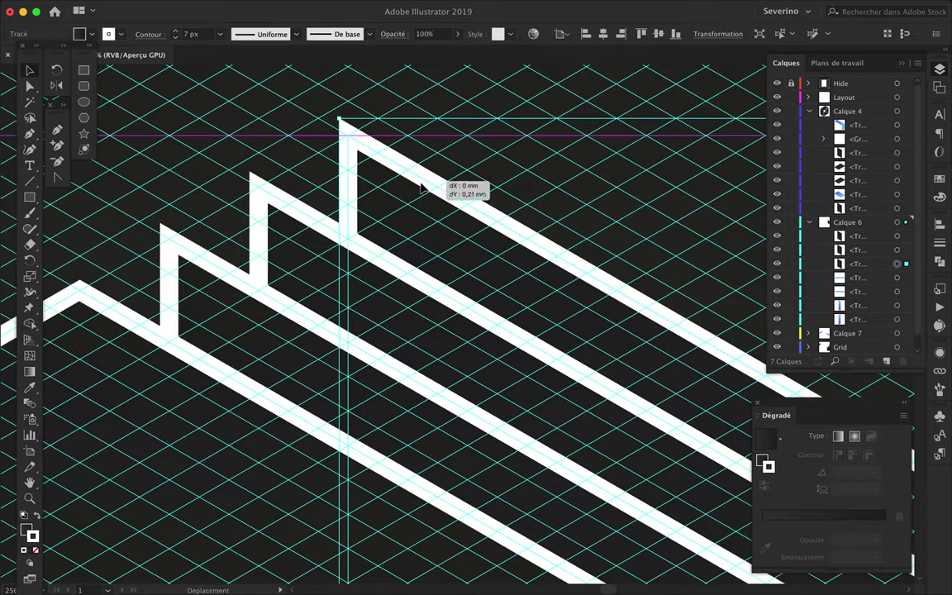
scroll(422, 188, down, 5)
scroll(422, 188, up, 1)
scroll(333, 340, up, 3)
scroll(333, 340, down, 3)
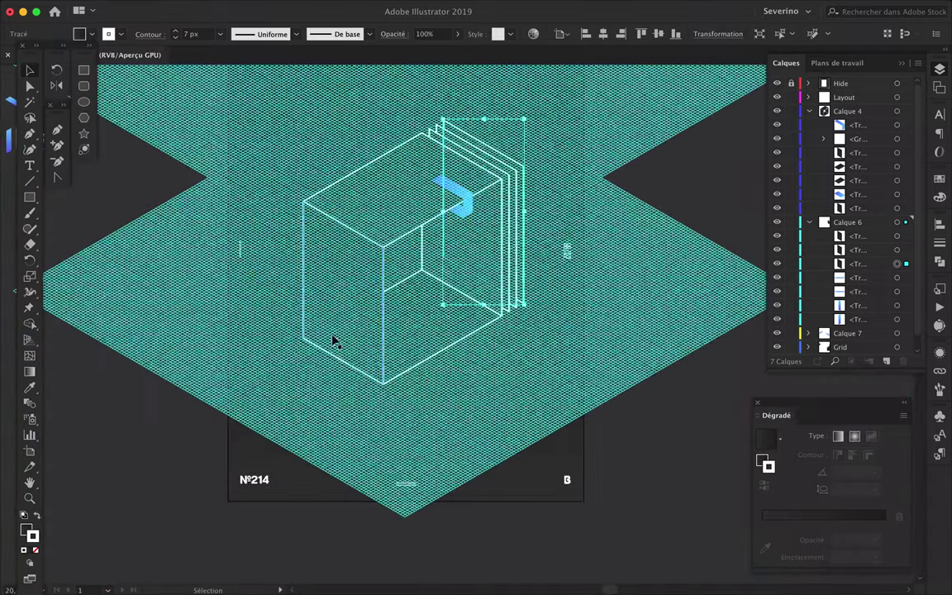
scroll(436, 382, up, 1)
scroll(261, 238, up, 2)
Pen-draw a flat isometric slab outline left of the cube and adjust its corner
key(p)
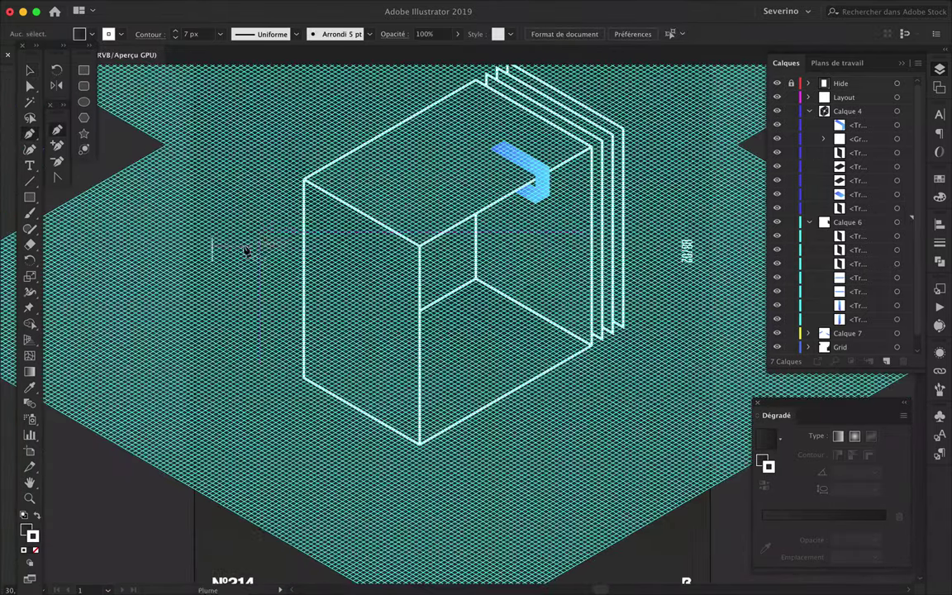
scroll(215, 230, up, 4)
click(183, 210)
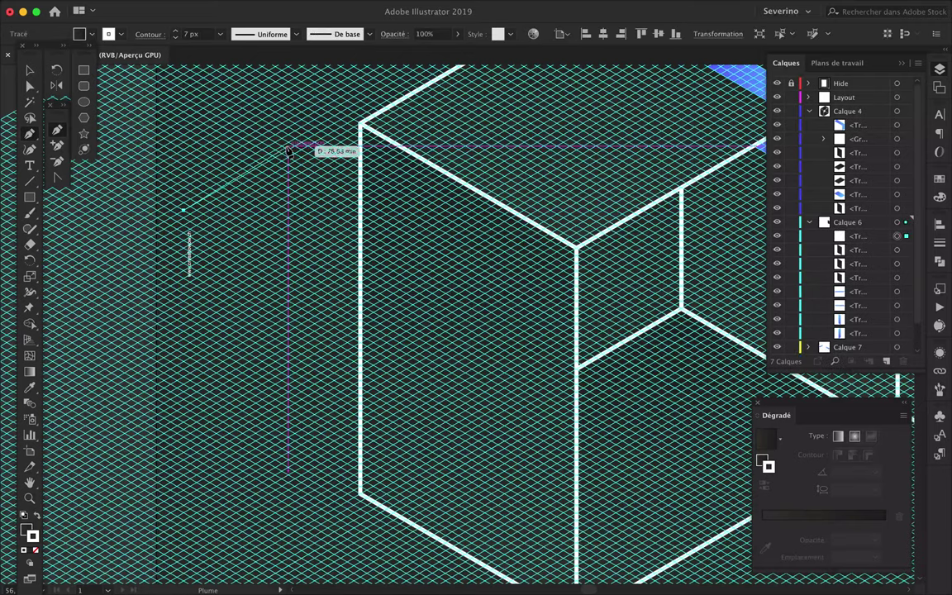
click(290, 152)
scroll(699, 382, up, 3)
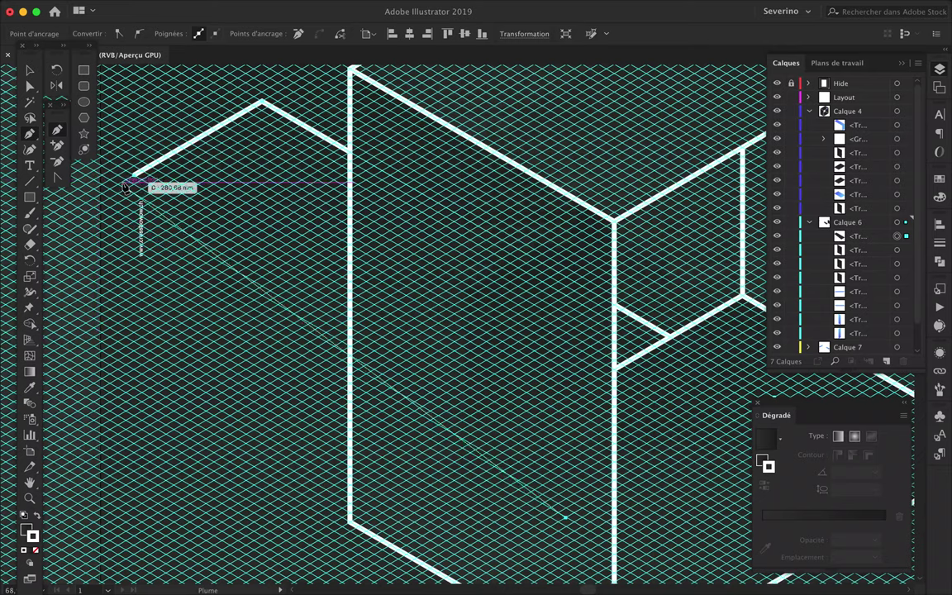
drag(133, 177, 636, 468)
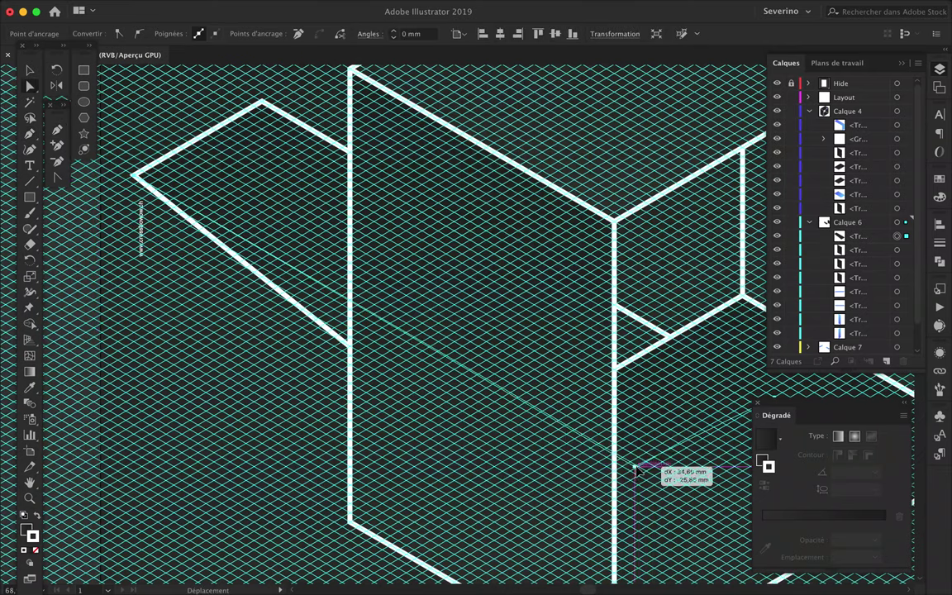
drag(638, 470, 648, 463)
Move the new slab path into Calque 4 and group the two plate paths
key(v)
key(ctrl+minus)
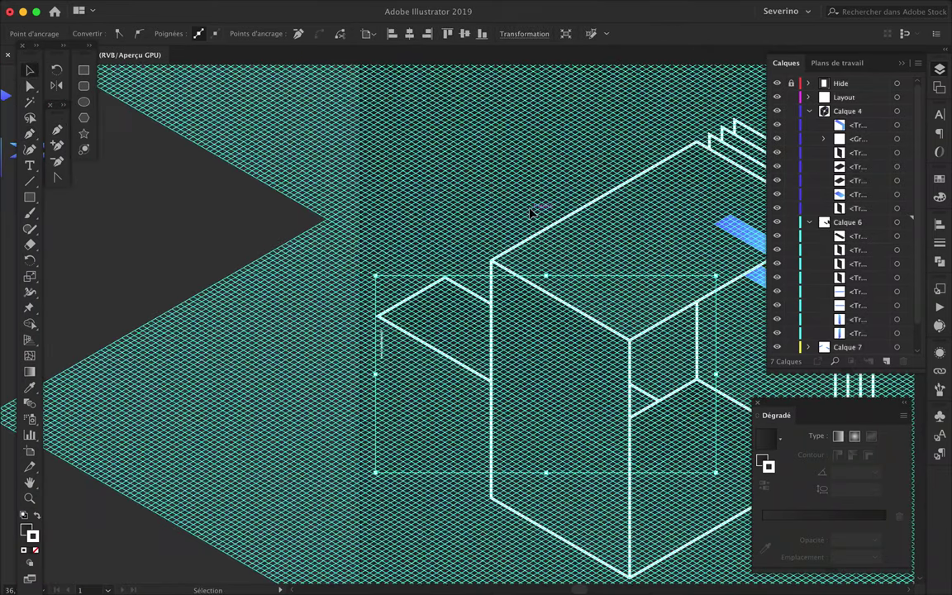
scroll(817, 196, down, 2)
click(896, 208)
scroll(868, 203, up, 2)
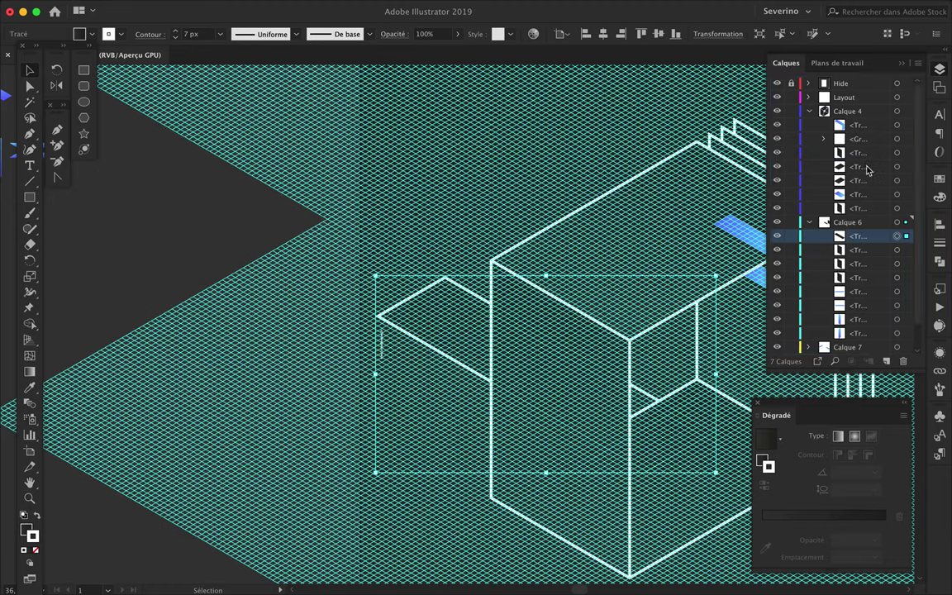
drag(860, 169, 860, 171)
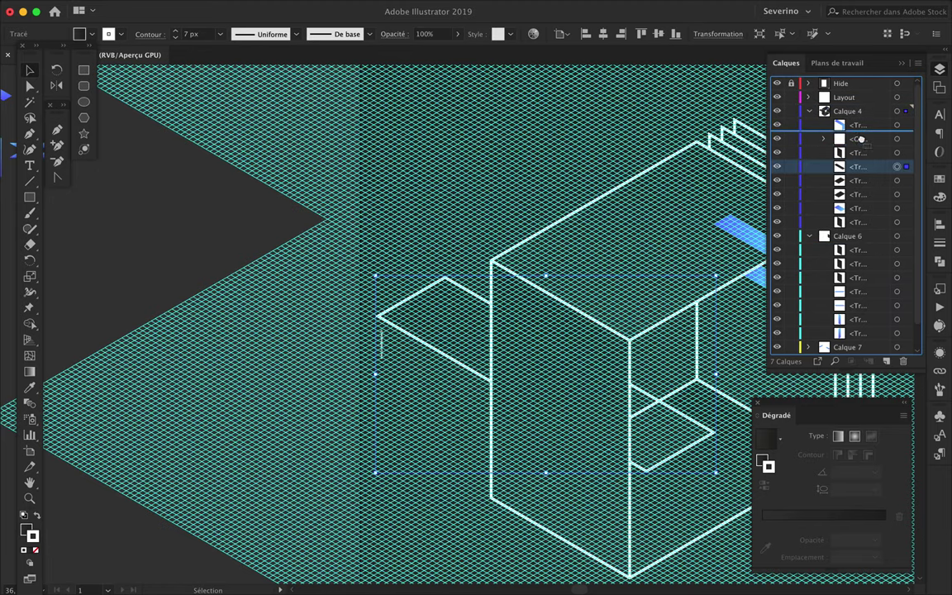
key(ctrl+g)
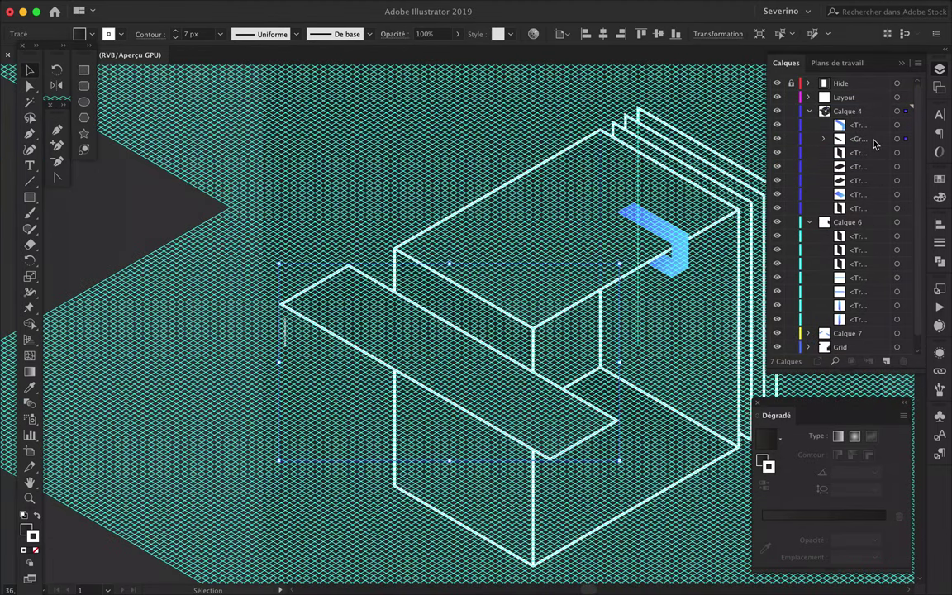
Move the slab into Calque 6 and drag it down to the cube's base
key(a)
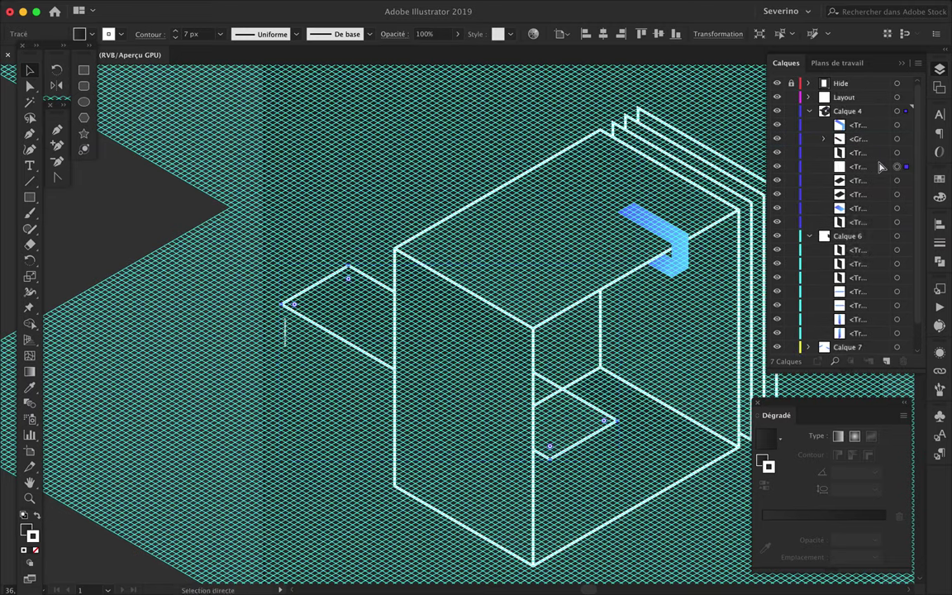
drag(790, 153, 824, 254)
drag(399, 392, 344, 449)
scroll(372, 447, up, 3)
scroll(347, 446, down, 10)
scroll(347, 446, up, 6)
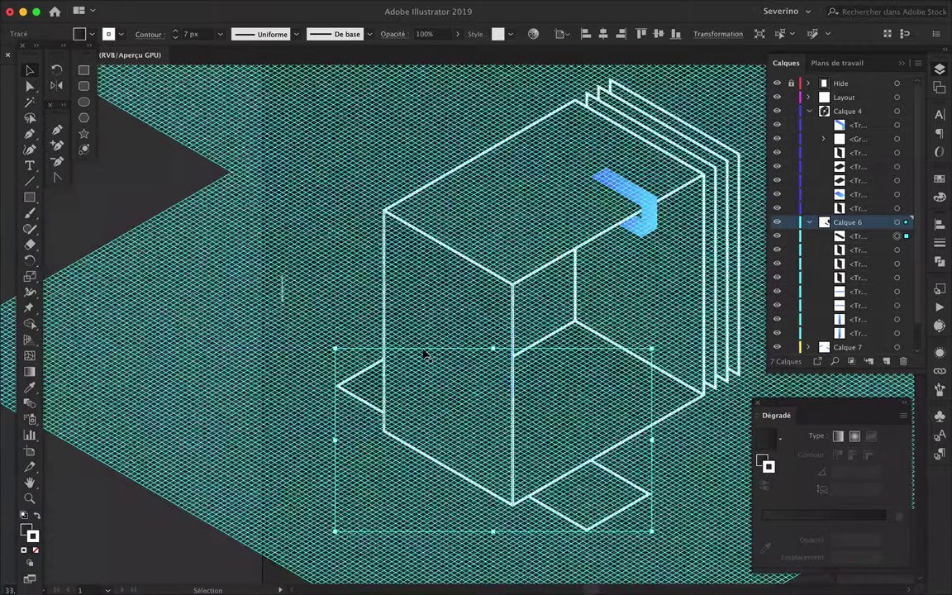
Start a tall bar outline in front of the cube with the Pen tool
key(p)
scroll(399, 277, up, 2)
click(395, 272)
scroll(405, 329, down, 4)
scroll(413, 414, down, 1)
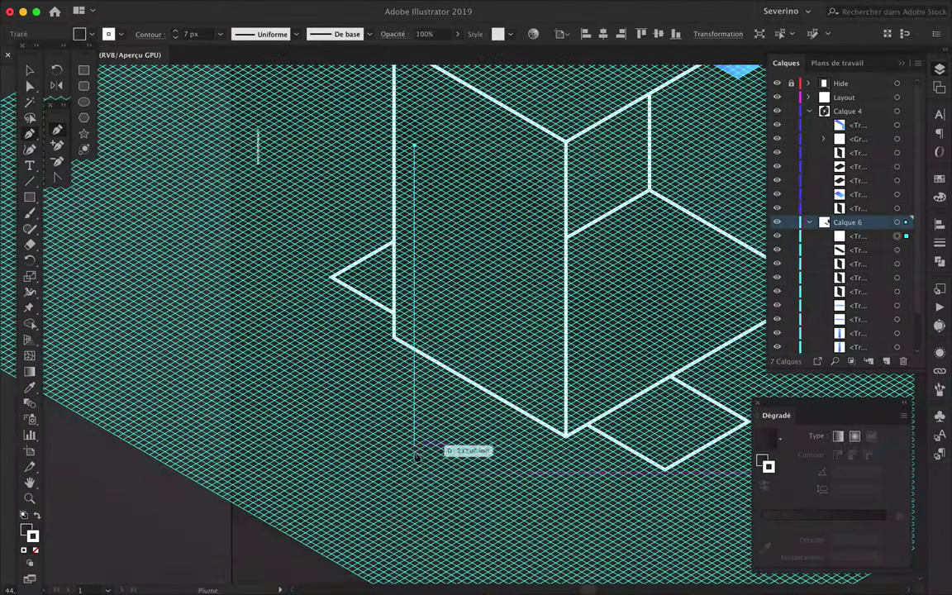
Finish the tall bar outline, fit its top corner to the grid, and move it into Calque 4
click(415, 461)
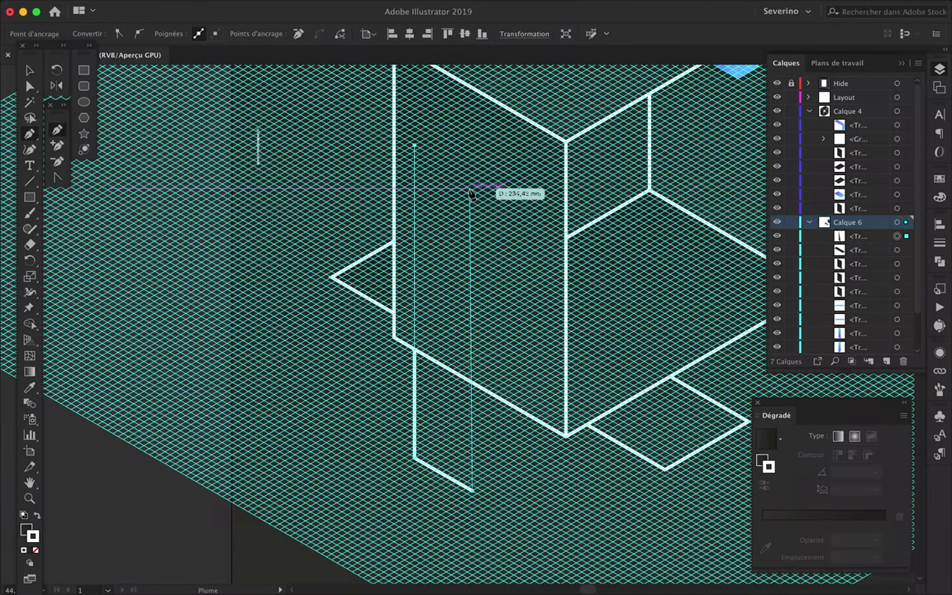
drag(472, 190, 473, 187)
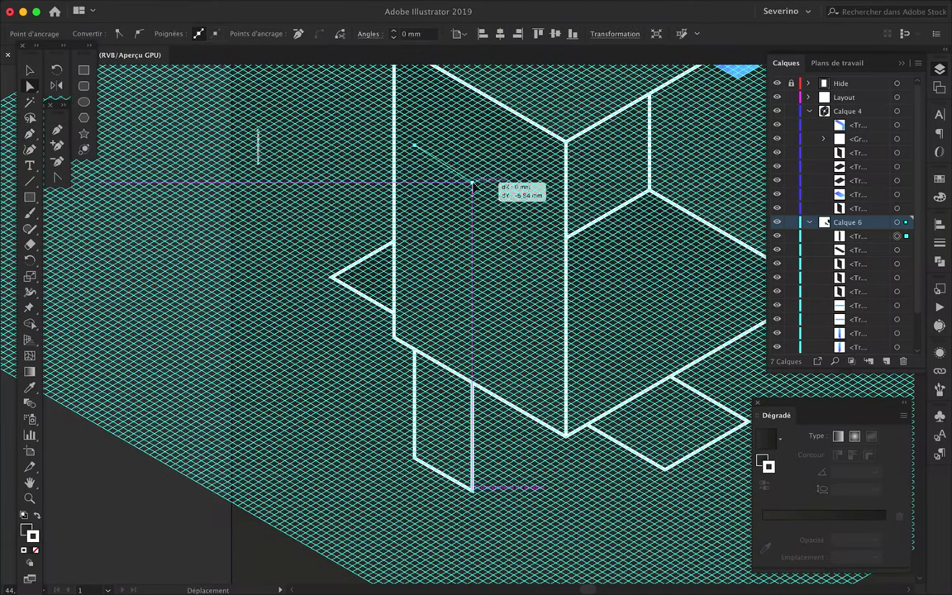
drag(875, 232, 859, 116)
scroll(484, 283, down, 3)
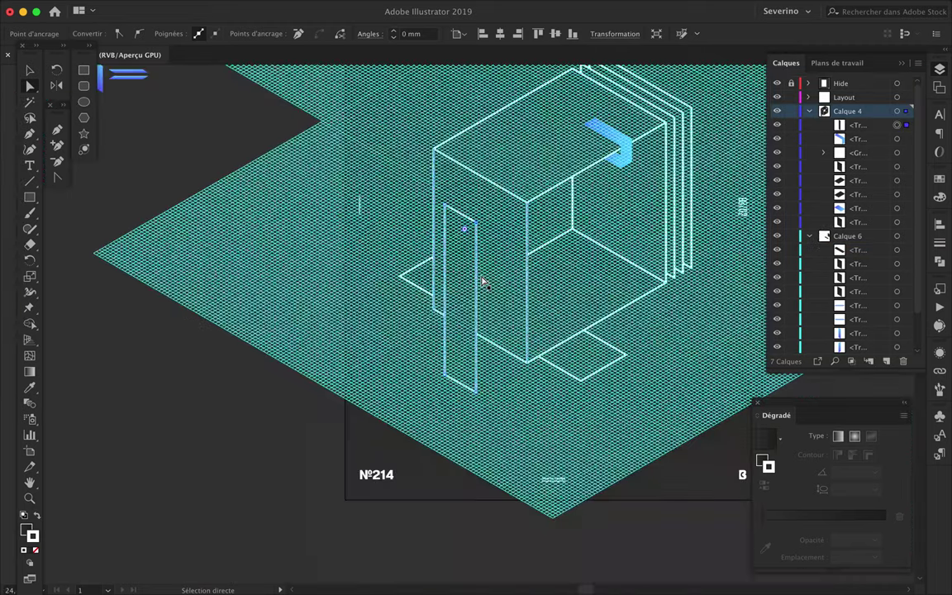
scroll(484, 283, up, 3)
Make two offset copies of the tall bar layered behind the original
drag(467, 239, 457, 230)
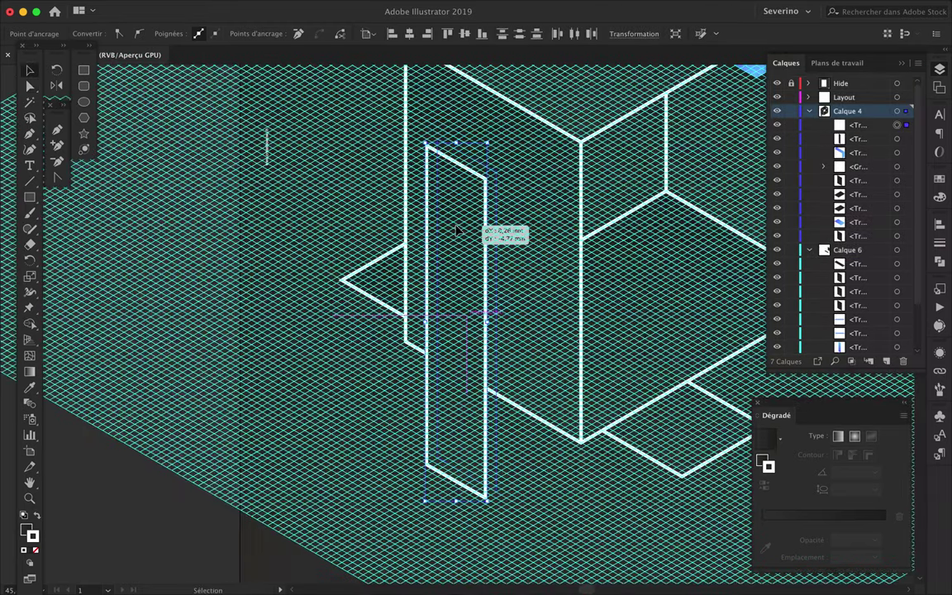
drag(863, 147, 864, 149)
scroll(459, 212, up, 2)
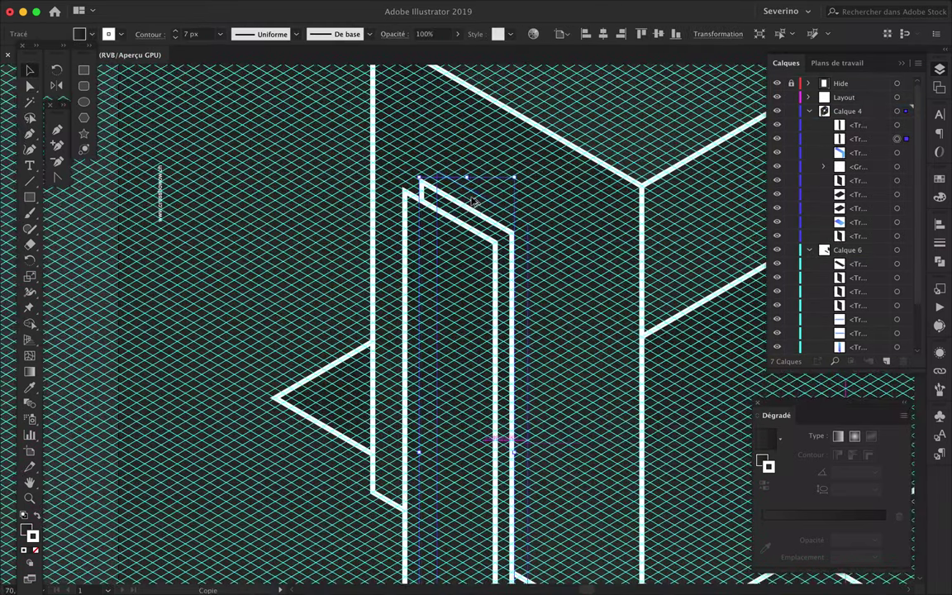
drag(475, 202, 489, 192)
scroll(470, 199, up, 2)
scroll(539, 181, up, 3)
drag(472, 236, 481, 235)
Align the back bar's outer top corner with the other bars using Direct Selection
key(a)
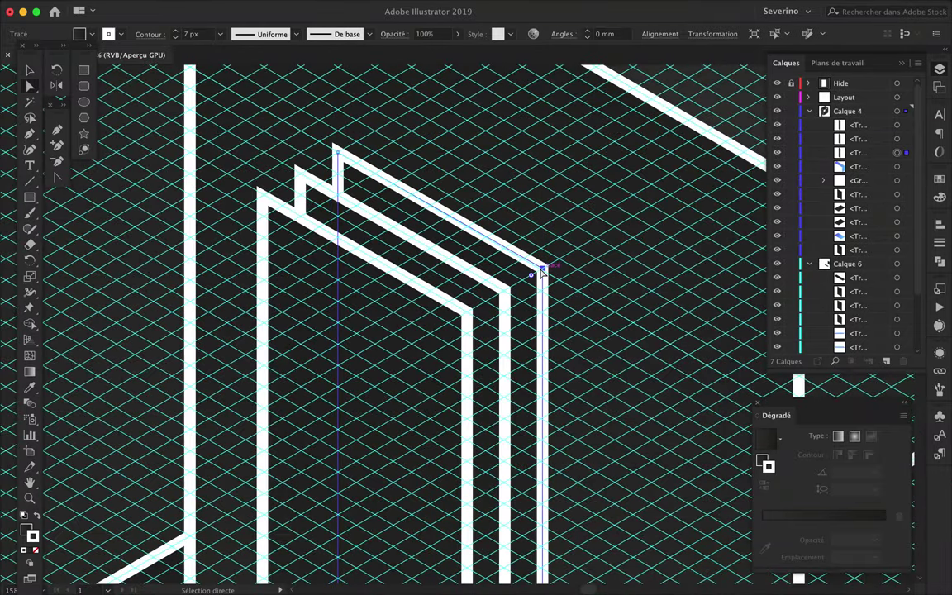
click(542, 267)
scroll(545, 268, up, 3)
scroll(548, 269, down, 1)
mouse_move(548, 269)
mouse_down()
mouse_move(557, 260)
mouse_move(548, 261)
mouse_up()
scroll(548, 265, down, 10)
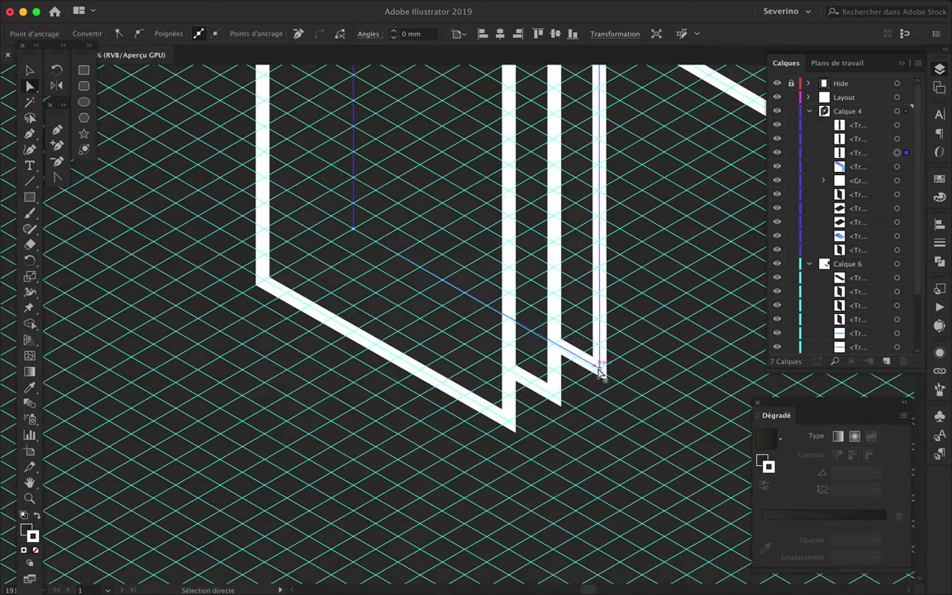
scroll(599, 379, up, 5)
scroll(597, 378, down, 3)
Select one of the tall bars and review the stacked panels
key(v)
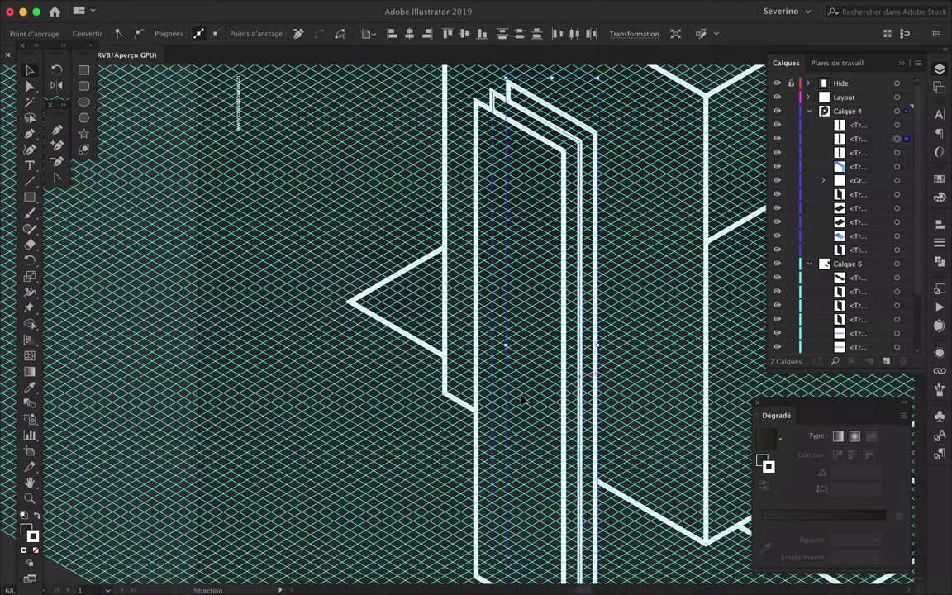
click(563, 247)
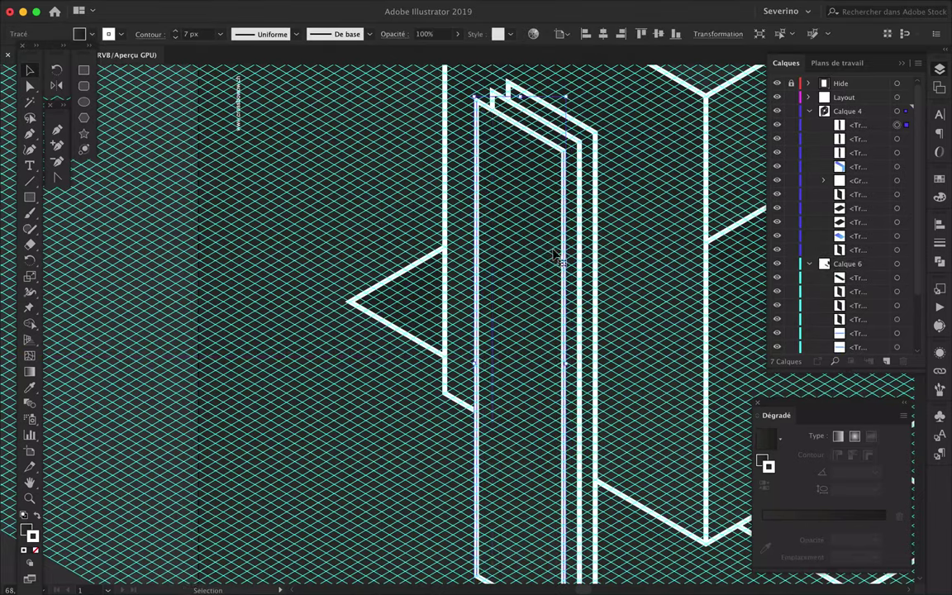
scroll(547, 259, down, 3)
scroll(573, 229, down, 3)
scroll(575, 235, down, 1)
scroll(576, 235, up, 1)
scroll(574, 236, up, 3)
scroll(574, 236, up, 2)
key(p)
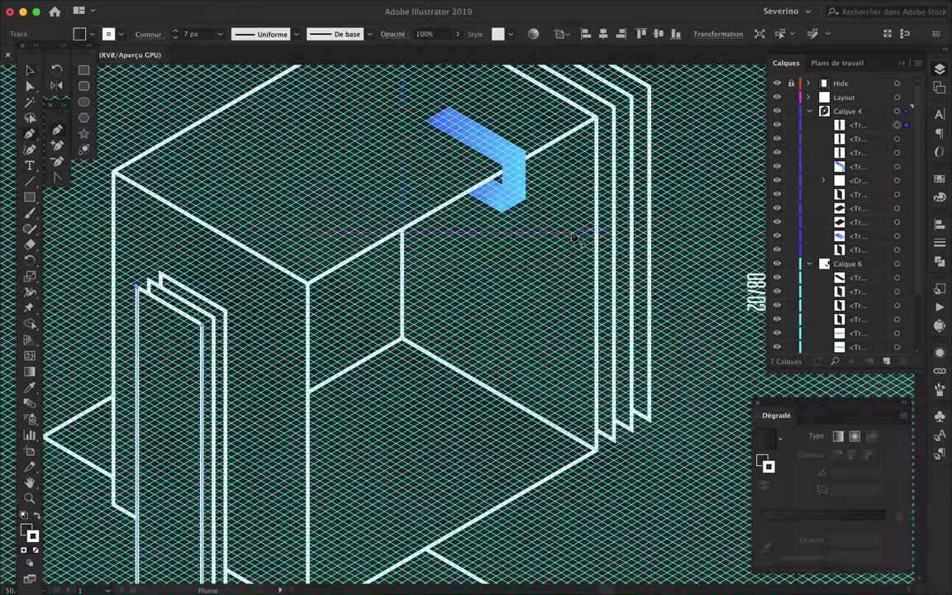
Draw a slanted shape right of the cube, give it the blue gradient, and notch its right end
click(573, 191)
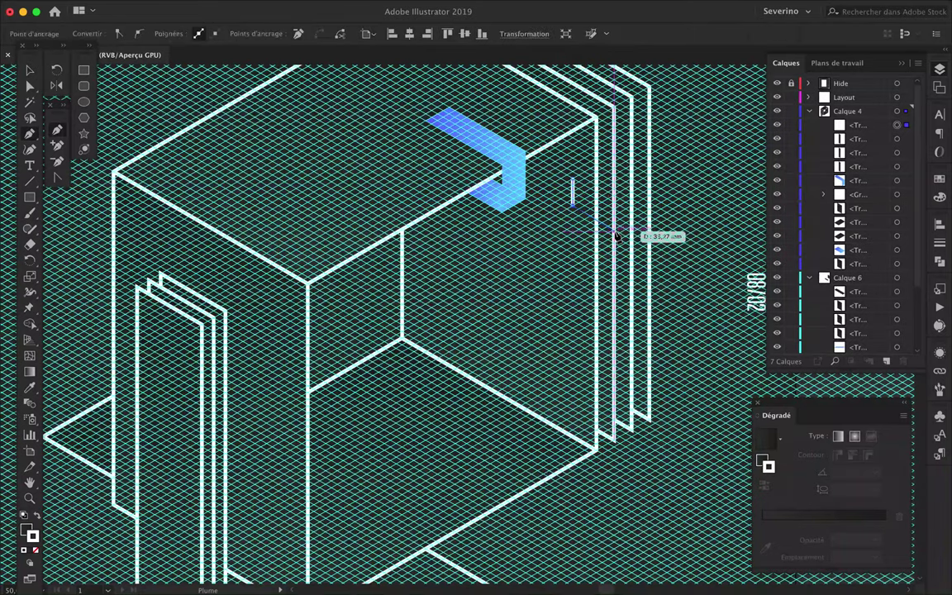
click(626, 239)
scroll(627, 240, up, 2)
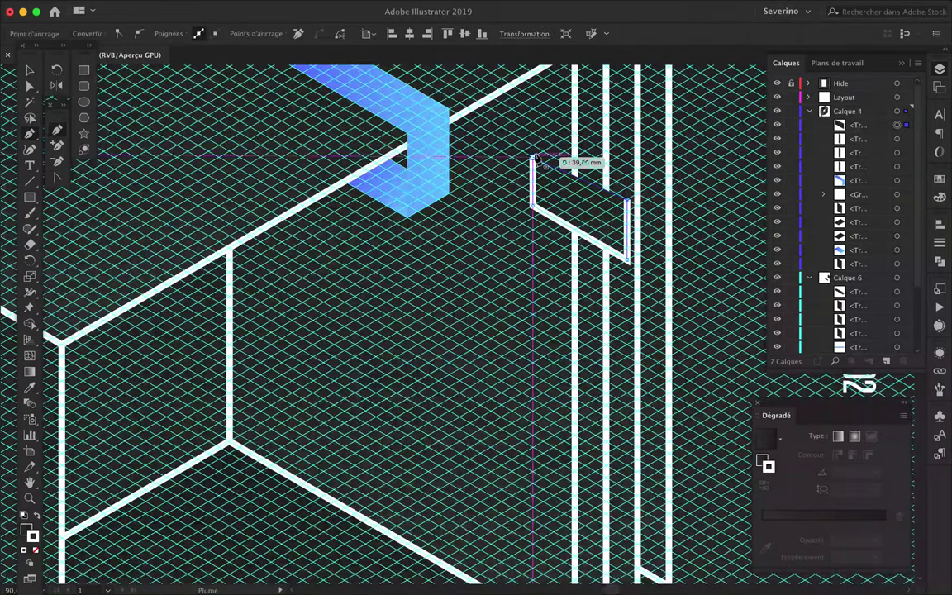
key(i)
click(434, 186)
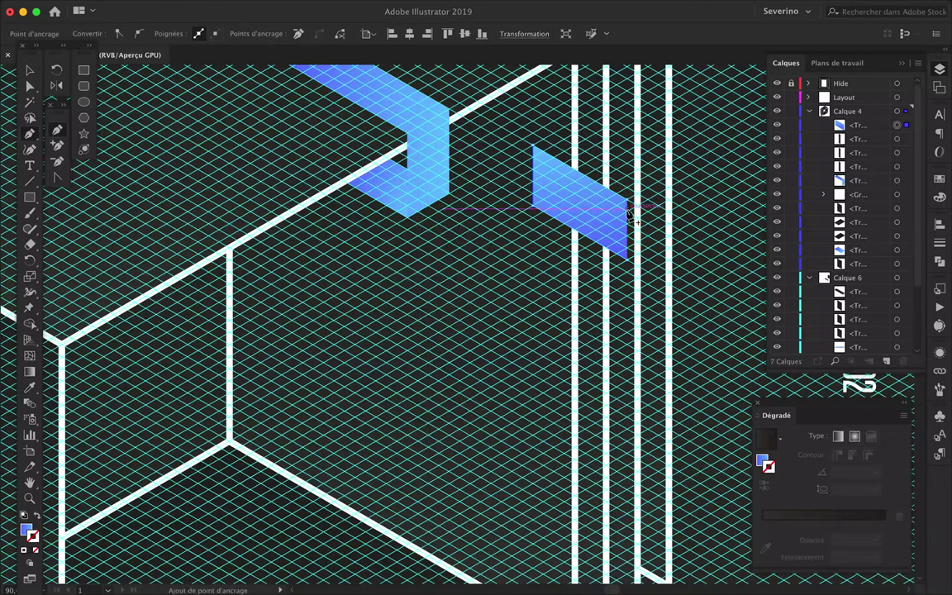
drag(637, 201, 645, 238)
scroll(644, 238, up, 2)
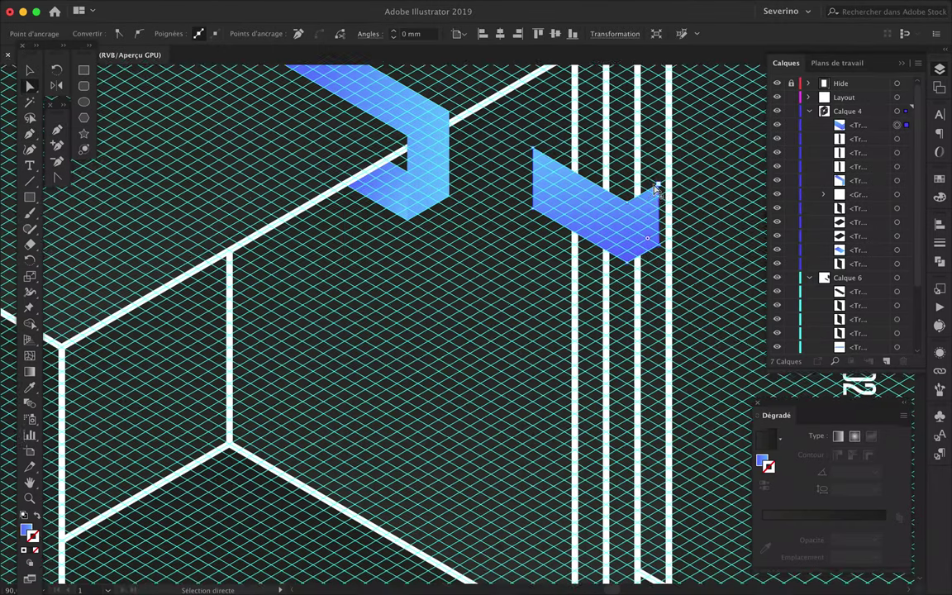
Move the notched blue chevron into Calque 6 behind the white outlines
key(p)
click(626, 199)
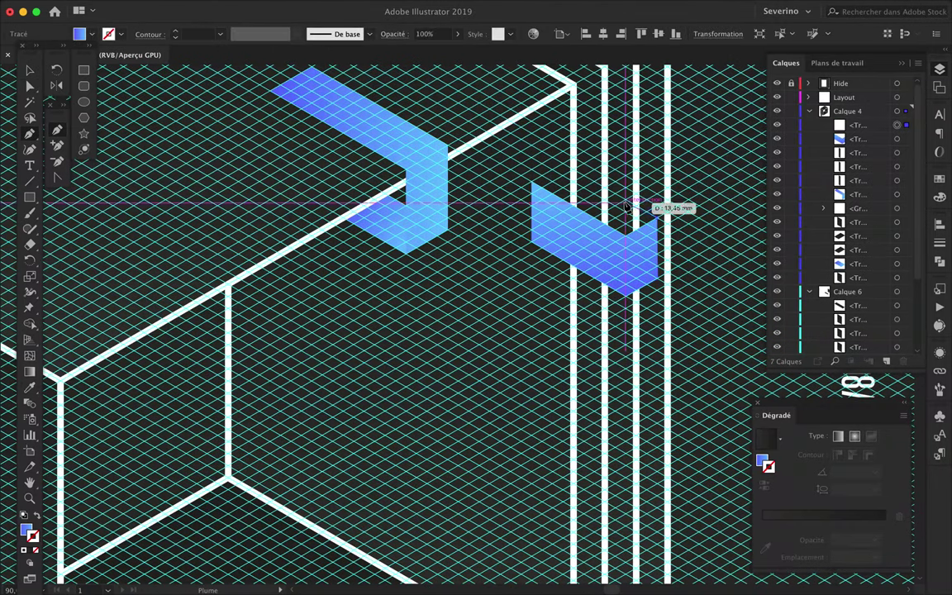
drag(864, 128, 858, 184)
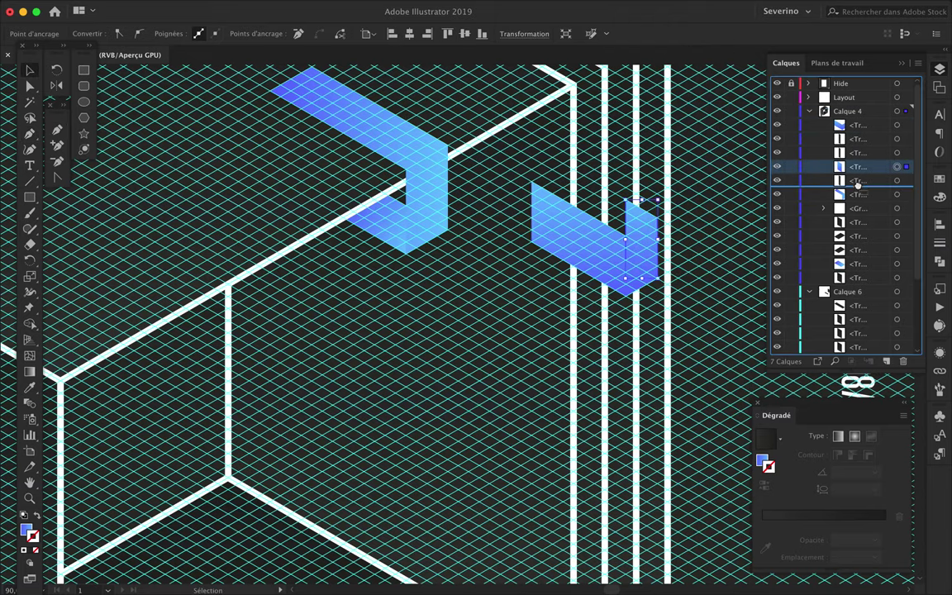
drag(856, 315, 855, 319)
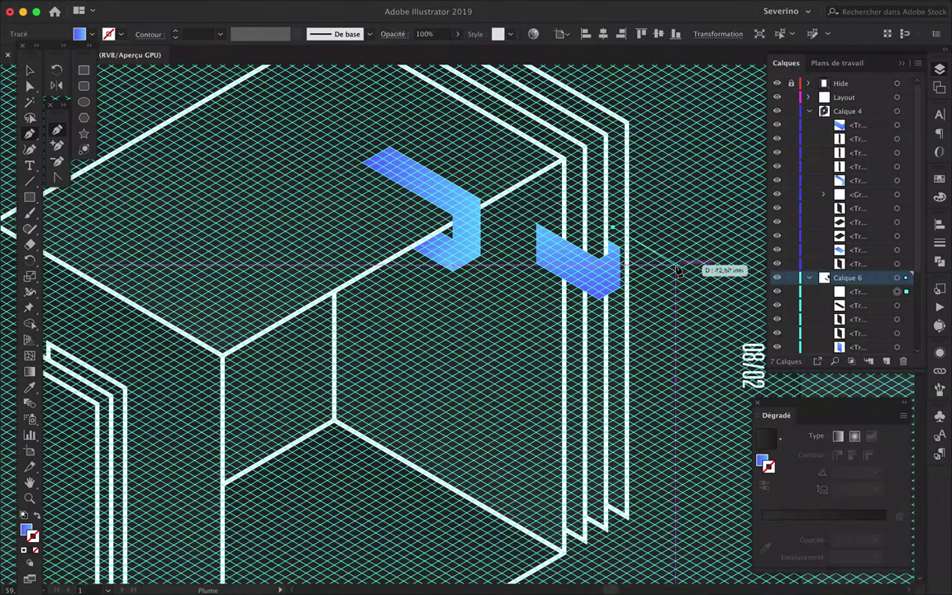
Draw a blue gradient strip extending right from the chevron past the back panels
click(710, 283)
click(711, 323)
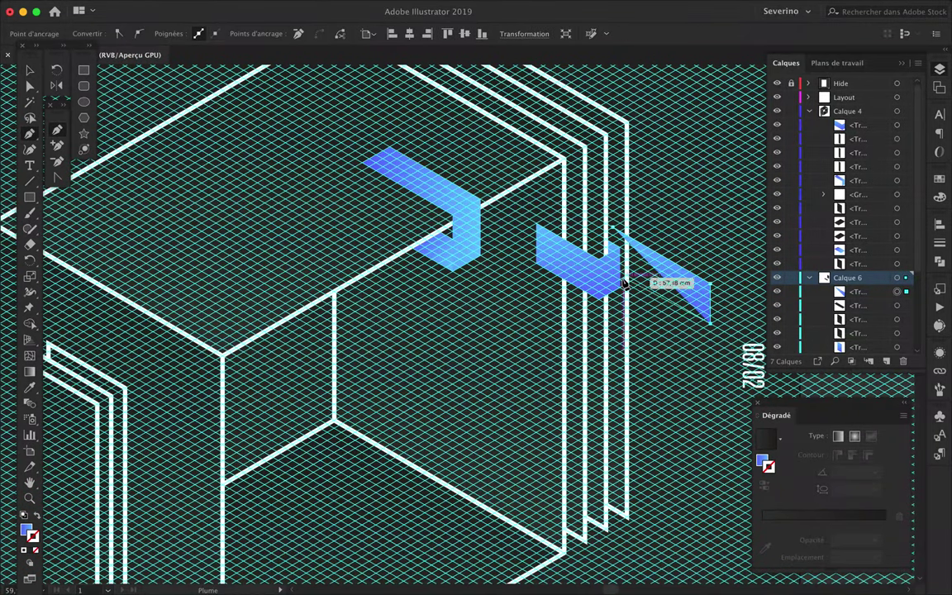
click(621, 277)
drag(863, 291, 867, 348)
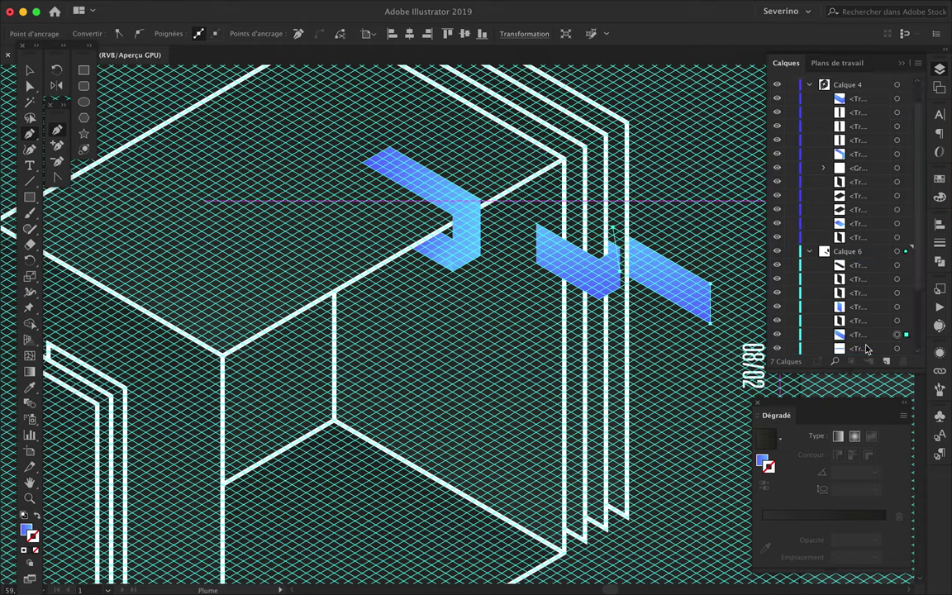
key(v)
scroll(645, 322, left, 3)
scroll(645, 322, down, 1)
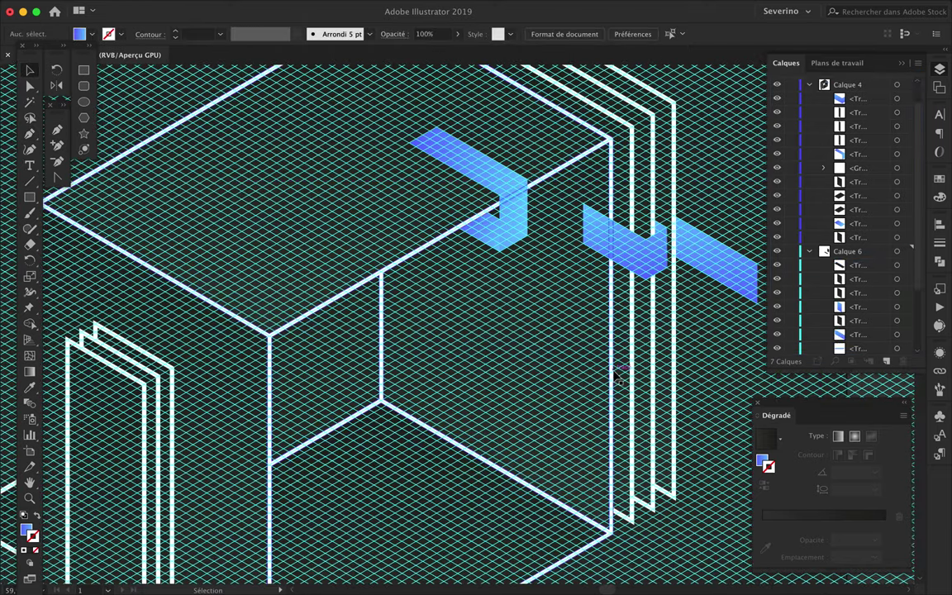
scroll(616, 378, down, 3)
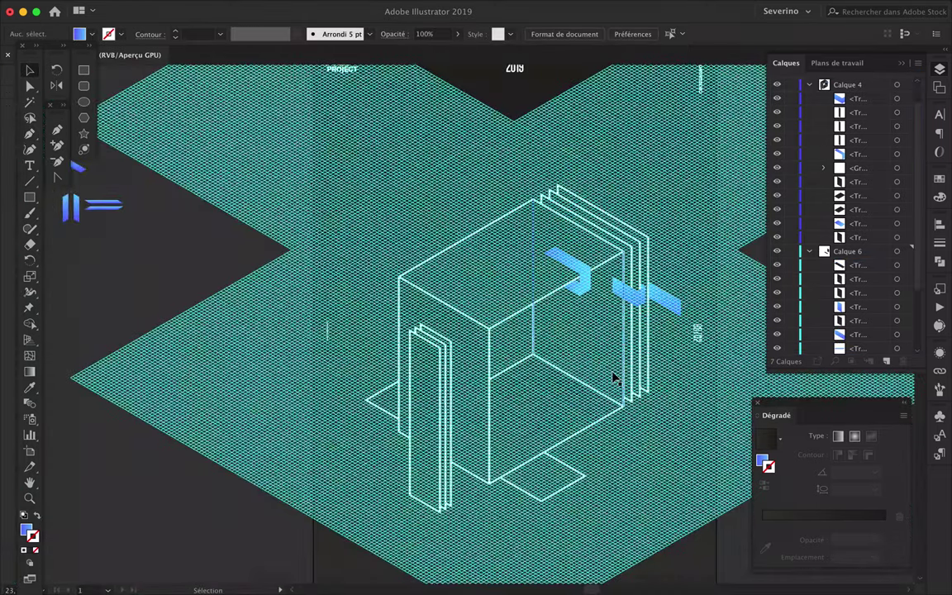
Copy the base rhombus plate straight down twice to stack three plates
scroll(548, 472, up, 5)
drag(548, 469, 542, 493)
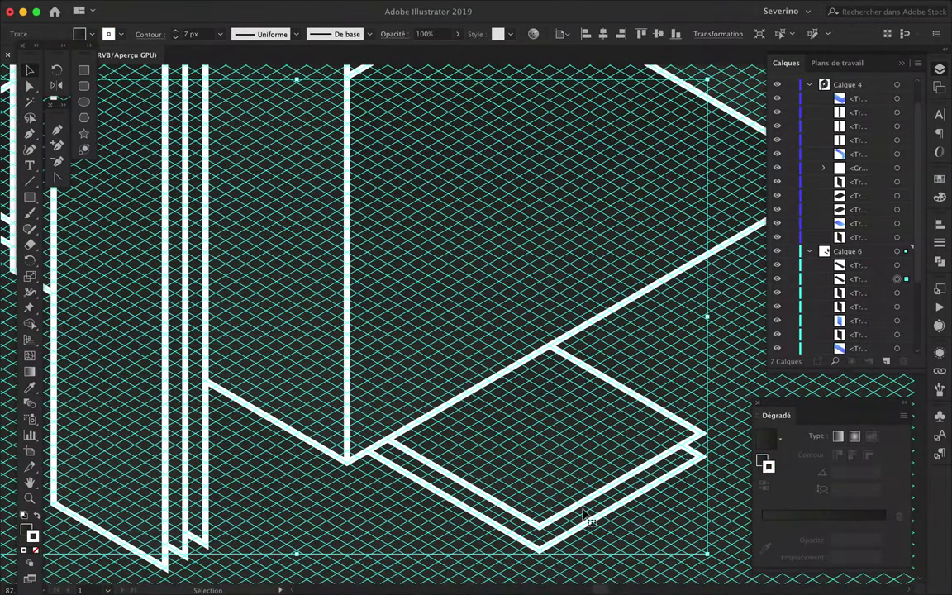
scroll(579, 492, down, 1)
scroll(579, 491, down, 1)
drag(548, 488, 547, 510)
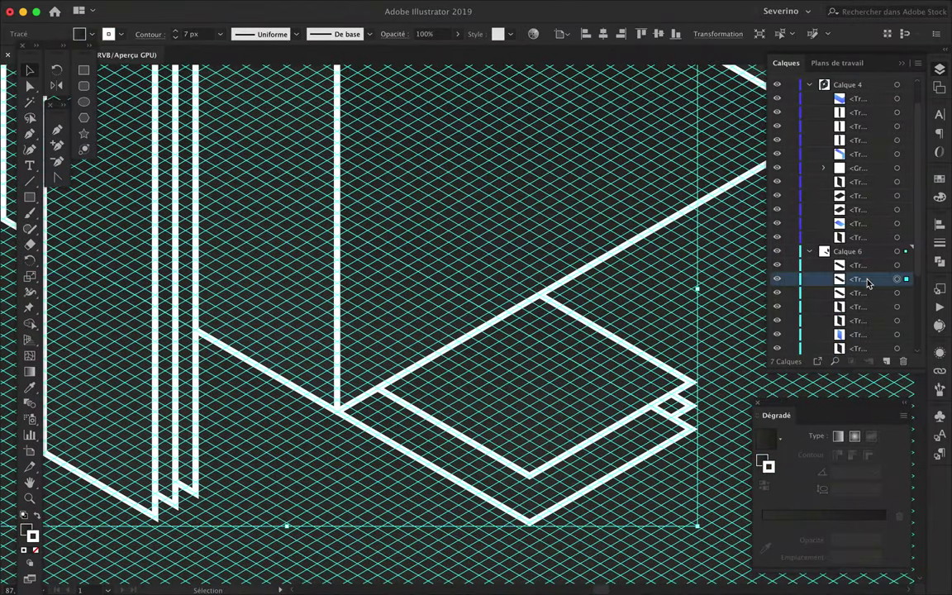
scroll(711, 326, down, 5)
scroll(651, 393, up, 3)
scroll(656, 365, up, 2)
Copy the other rhombus plate downward to stack it as well
drag(657, 366, 650, 380)
scroll(719, 413, up, 2)
scroll(719, 413, up, 2)
scroll(719, 413, down, 4)
scroll(710, 397, up, 1)
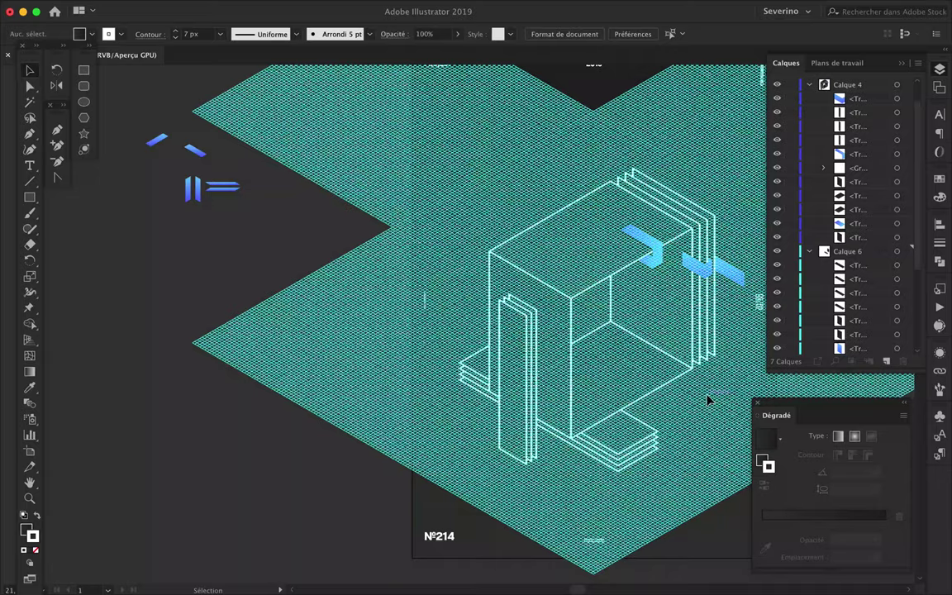
scroll(709, 399, up, 2)
scroll(493, 271, up, 2)
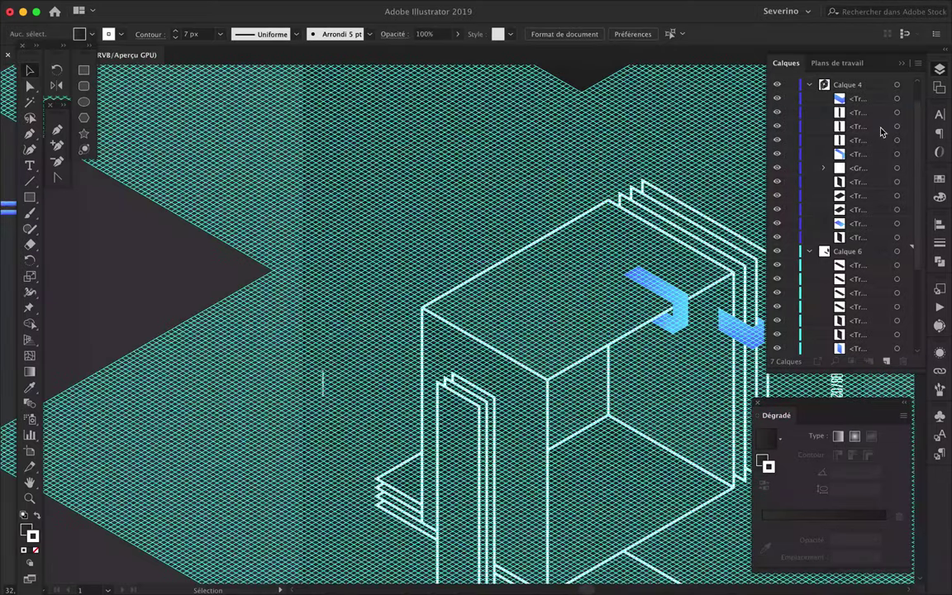
scroll(468, 316, up, 2)
Pen-draw a rhombus plate on the cube's top and fit a corner to the grid
click(458, 321)
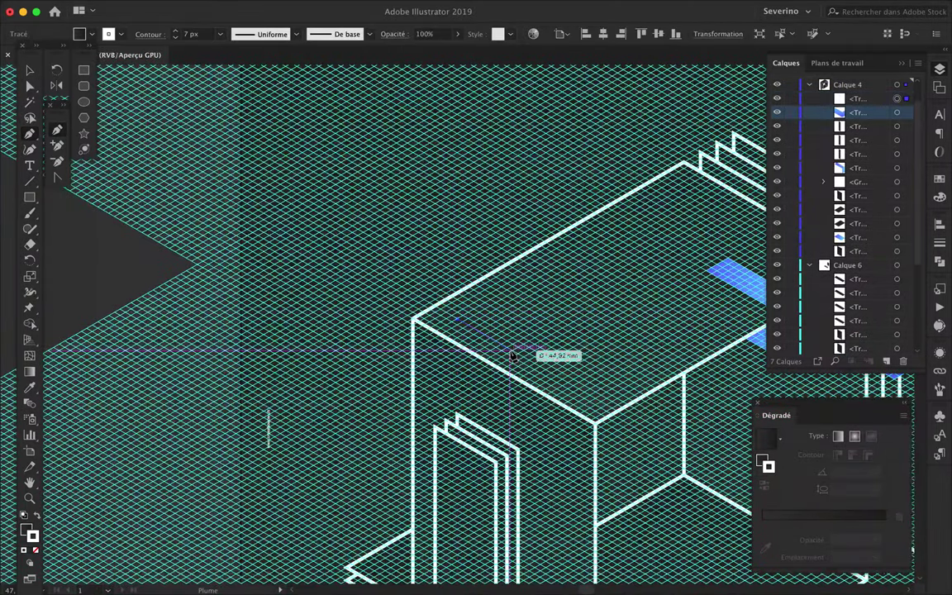
click(511, 351)
click(700, 245)
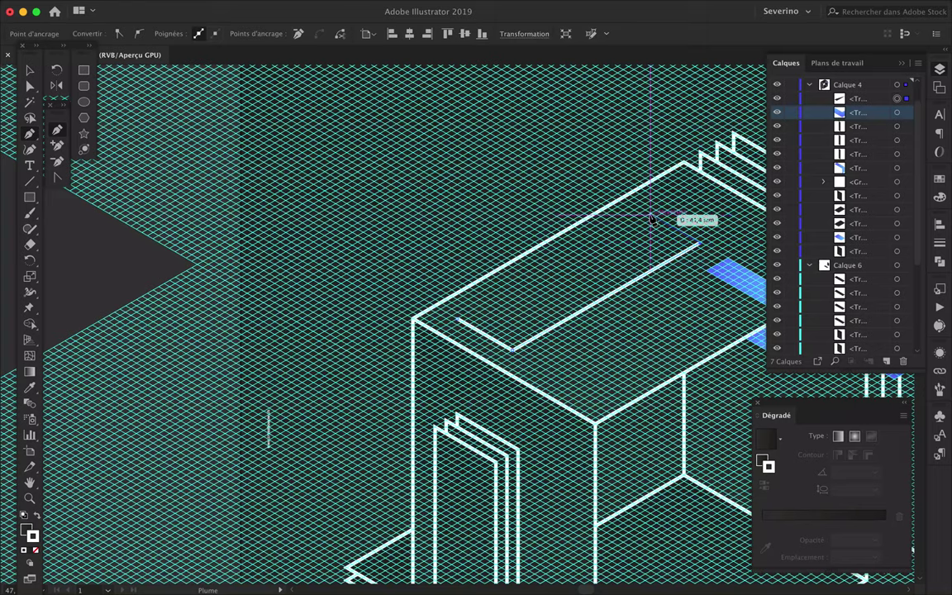
click(459, 319)
key(ctrl+plus)
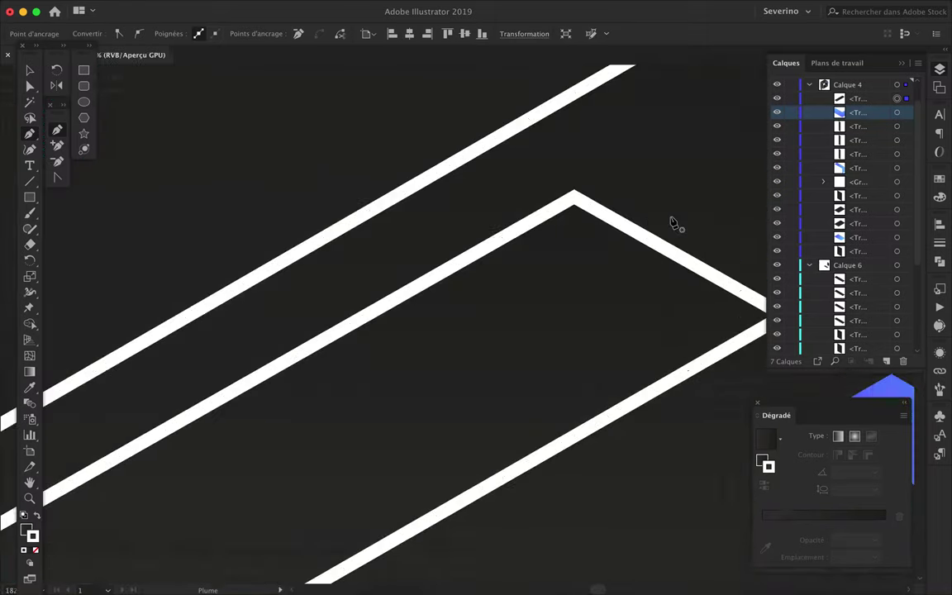
key(a)
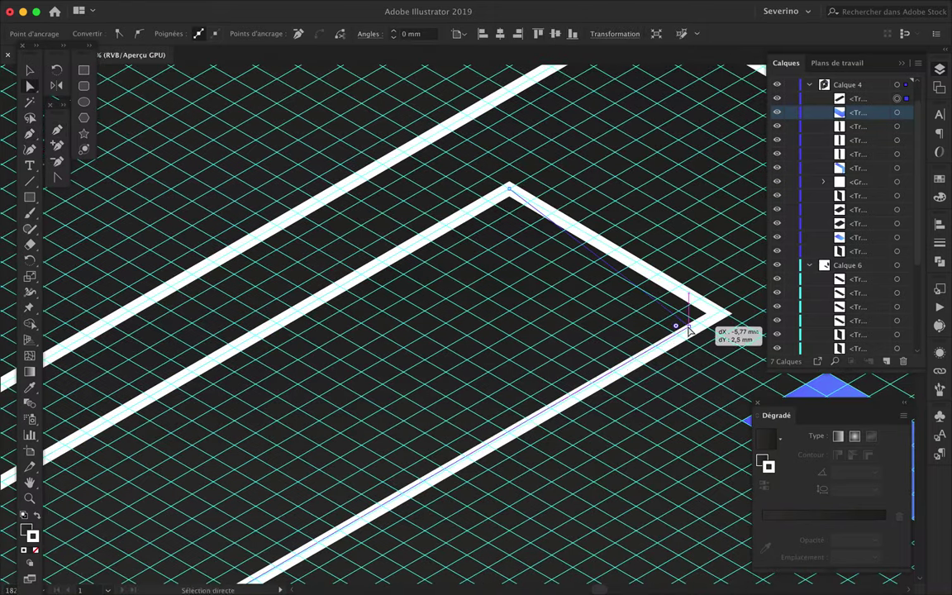
drag(721, 313, 722, 315)
Make stacked copies of the top plate just above it and preview them without the grid
key(ctrl+minus)
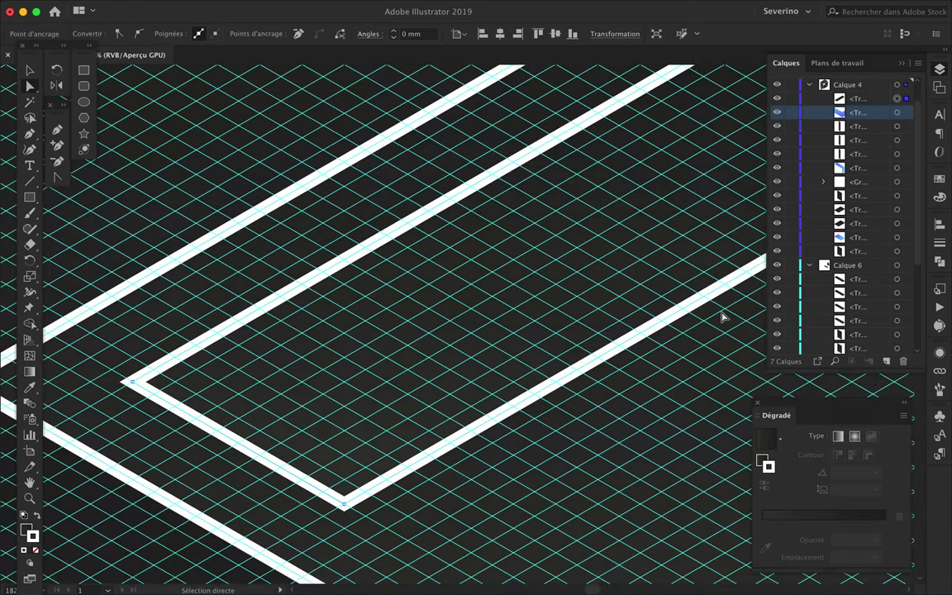
key(ctrl+minus)
key(v)
mouse_move(468, 410)
mouse_down()
mouse_move(461, 376)
mouse_move(419, 393)
mouse_up()
key(ctrl+plus)
key(ctrl+minus)
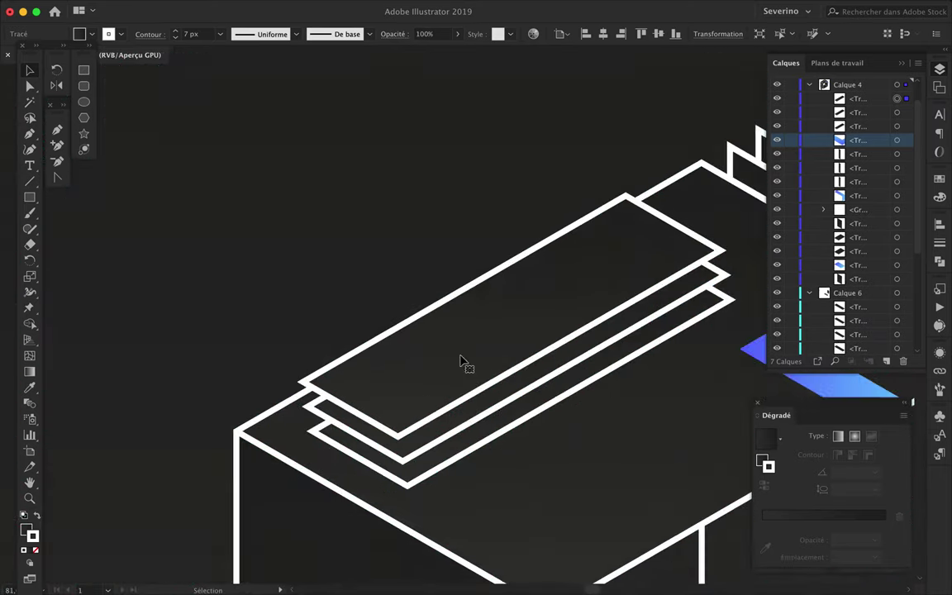
scroll(463, 364, down, 3)
scroll(462, 364, down, 3)
scroll(465, 376, up, 3)
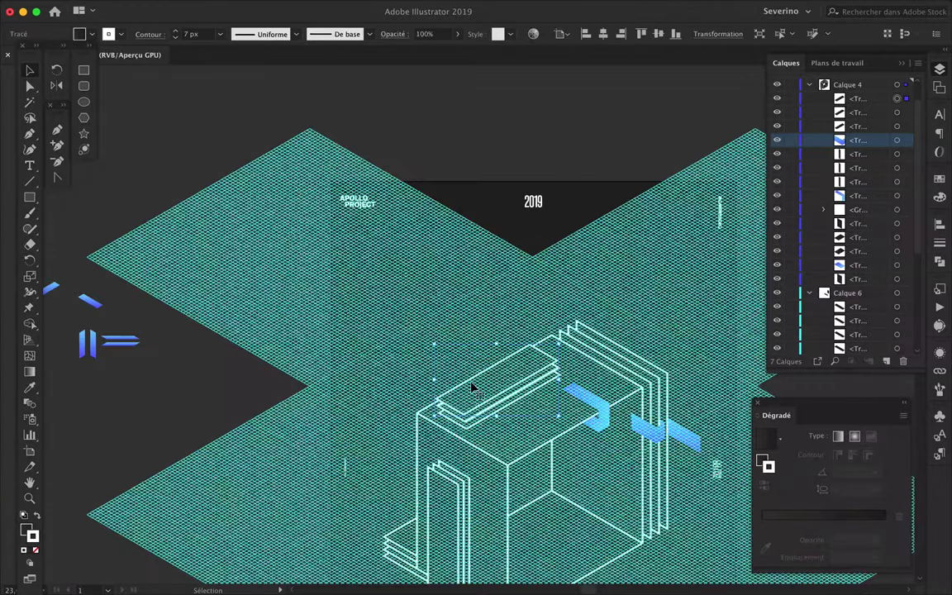
scroll(472, 387, up, 3)
Stretch two corners of the uppermost plate outward to enlarge it
key(a)
drag(400, 423, 324, 382)
mouse_move(491, 309)
mouse_down()
mouse_move(545, 279)
mouse_move(526, 266)
mouse_up()
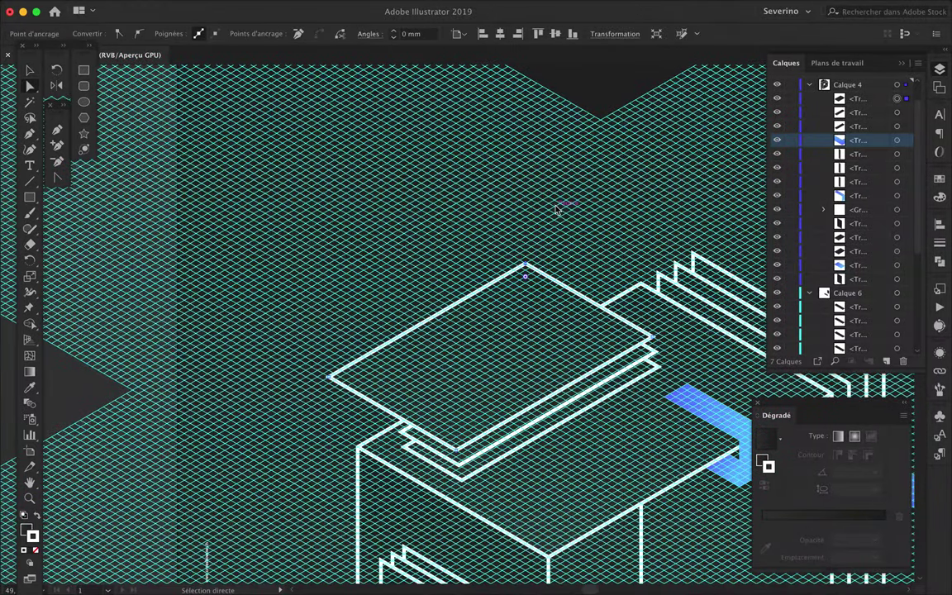
click(556, 209)
scroll(579, 248, down, 10)
scroll(579, 248, right, 5)
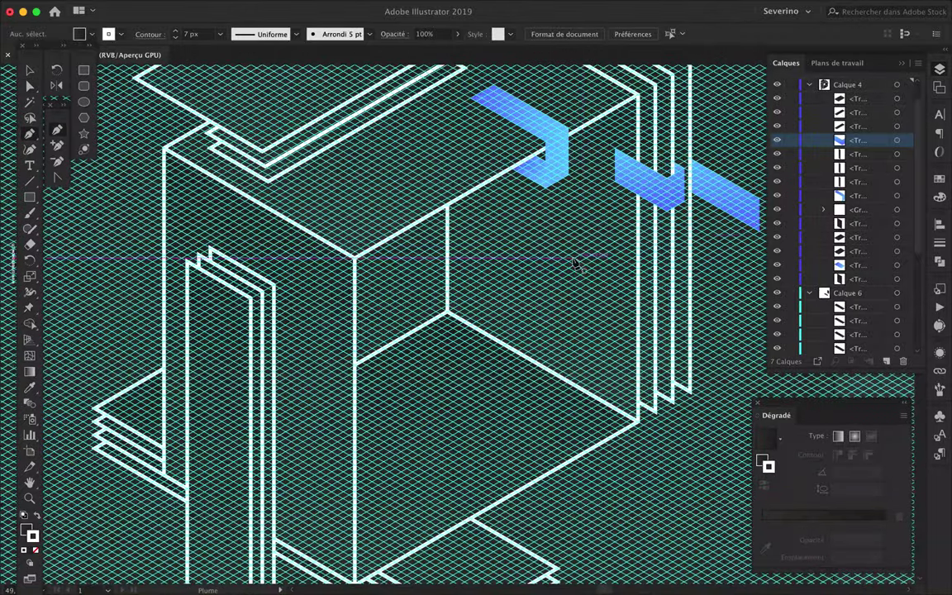
Draw a new panel outline on the cube's right side and position it against the right face
click(584, 239)
click(582, 285)
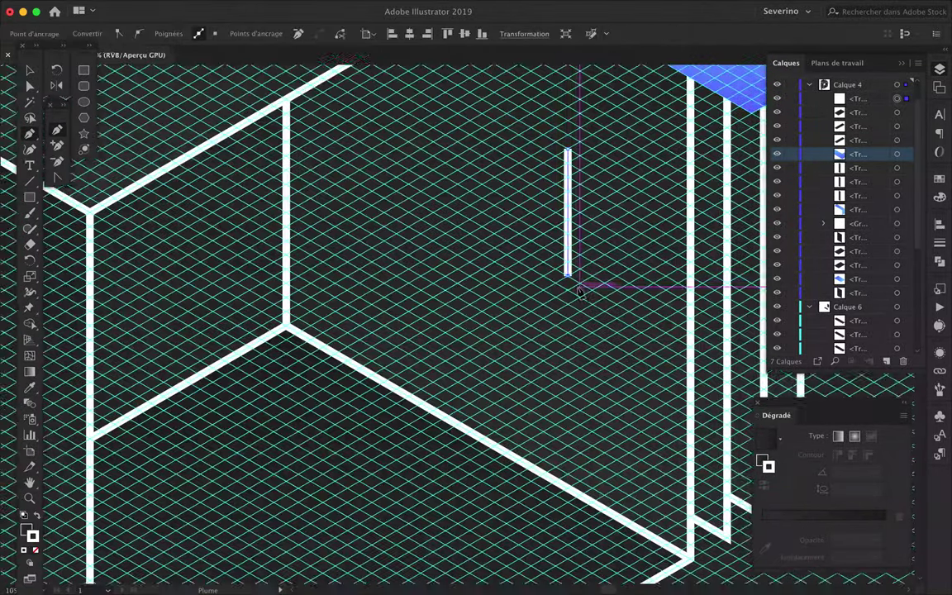
scroll(583, 285, down, 5)
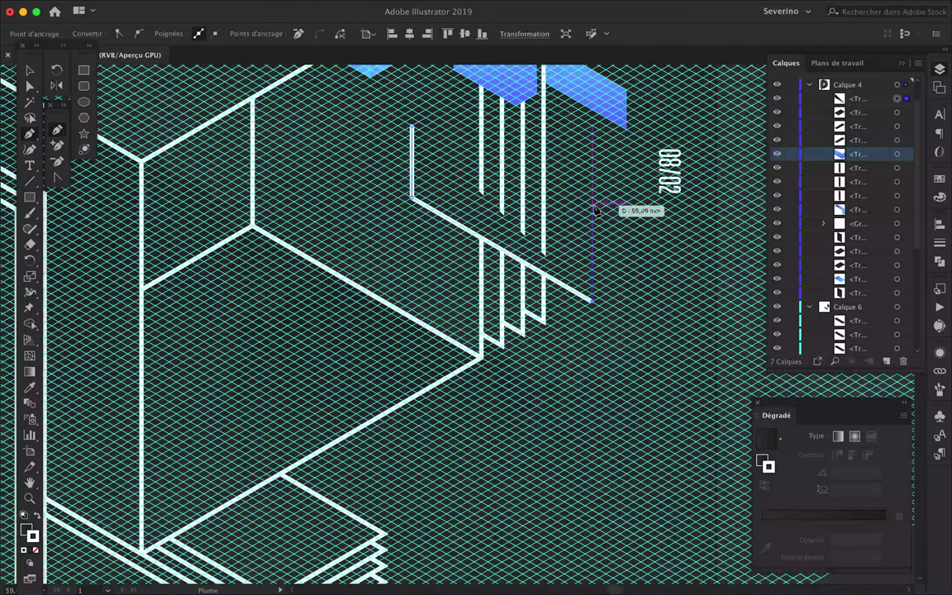
click(412, 128)
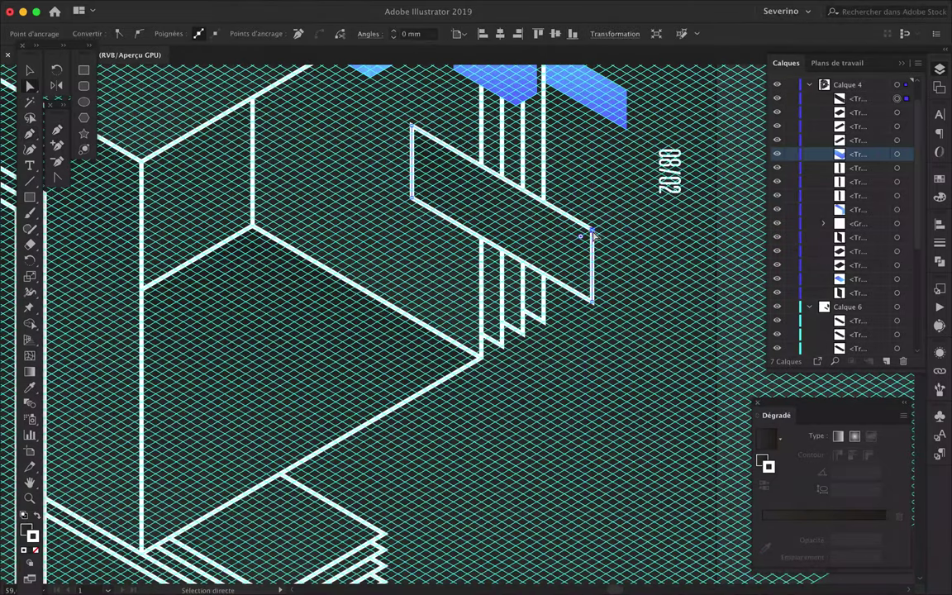
click(585, 260)
scroll(584, 260, down, 3)
drag(577, 265, 616, 281)
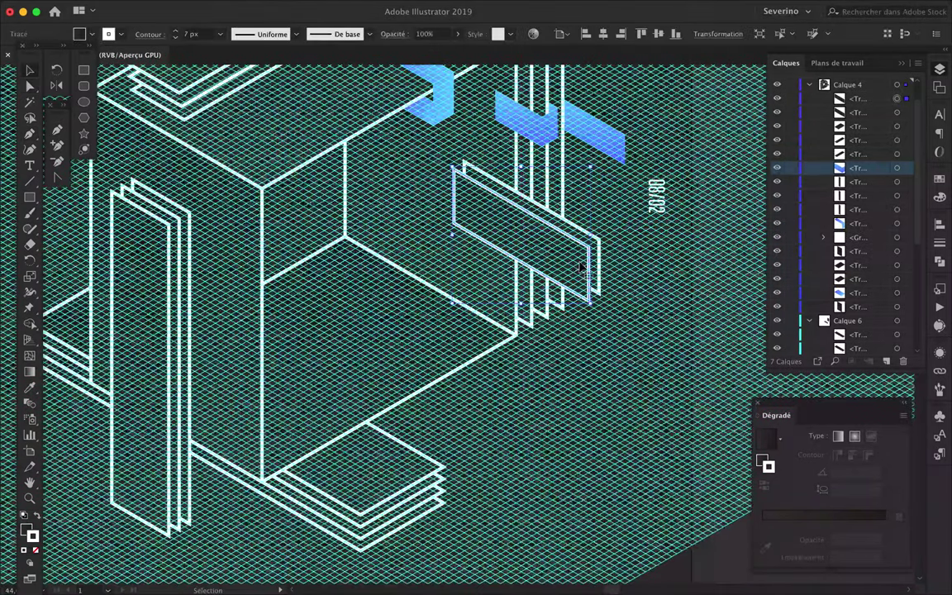
Clear the selection and get the Pen tool ready for the next outline
scroll(615, 281, up, 5)
scroll(615, 281, down, 8)
scroll(616, 281, left, 2)
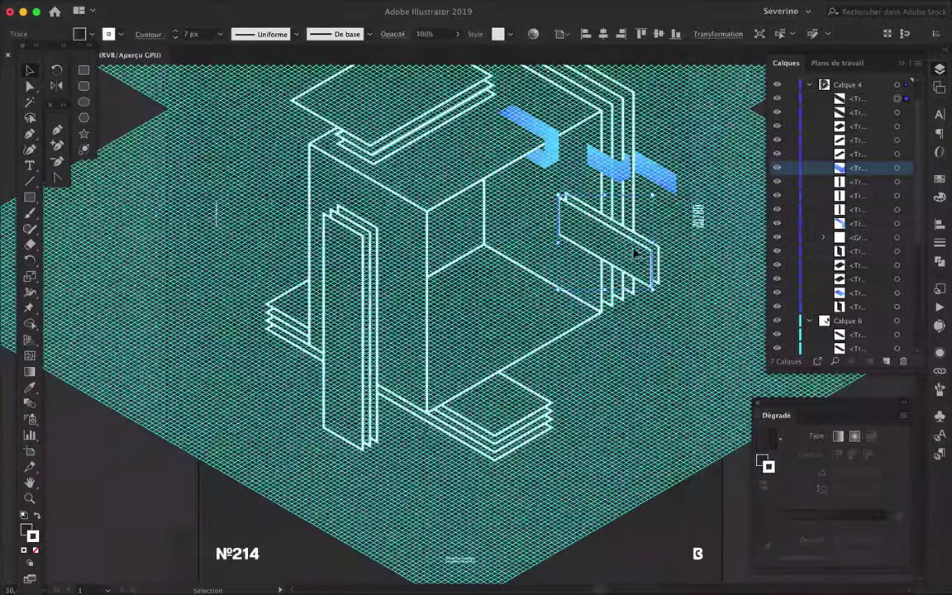
drag(547, 305, 548, 304)
click(548, 304)
scroll(548, 304, up, 4)
scroll(546, 306, down, 4)
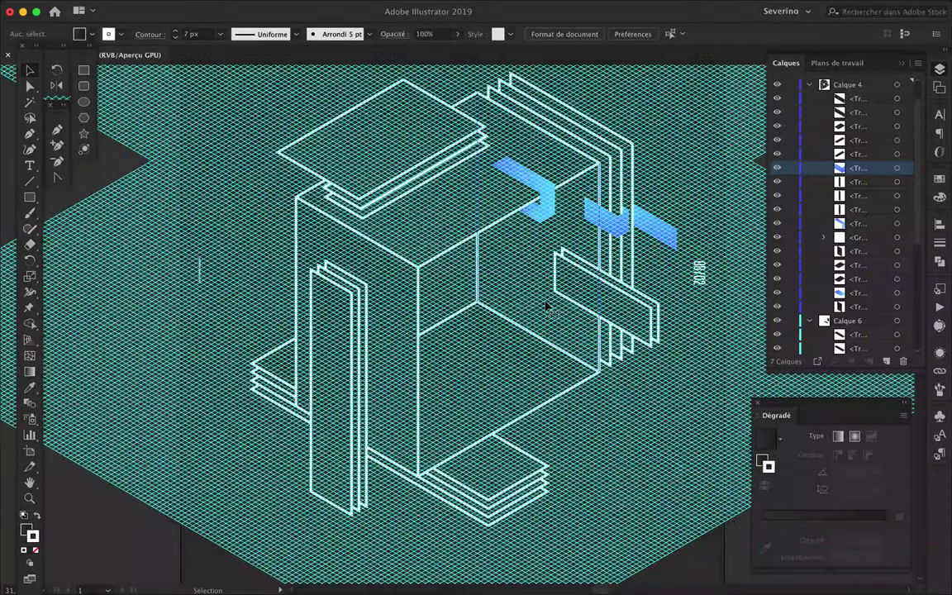
key(p)
scroll(273, 173, up, 2)
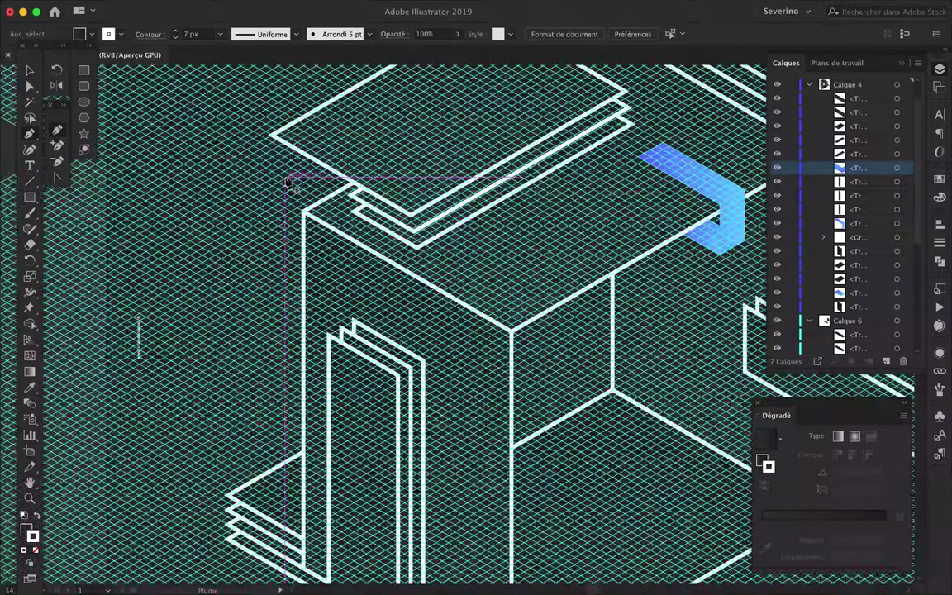
Draw a closed four-corner pen outline for the tall panel beside the cube's left face
click(289, 205)
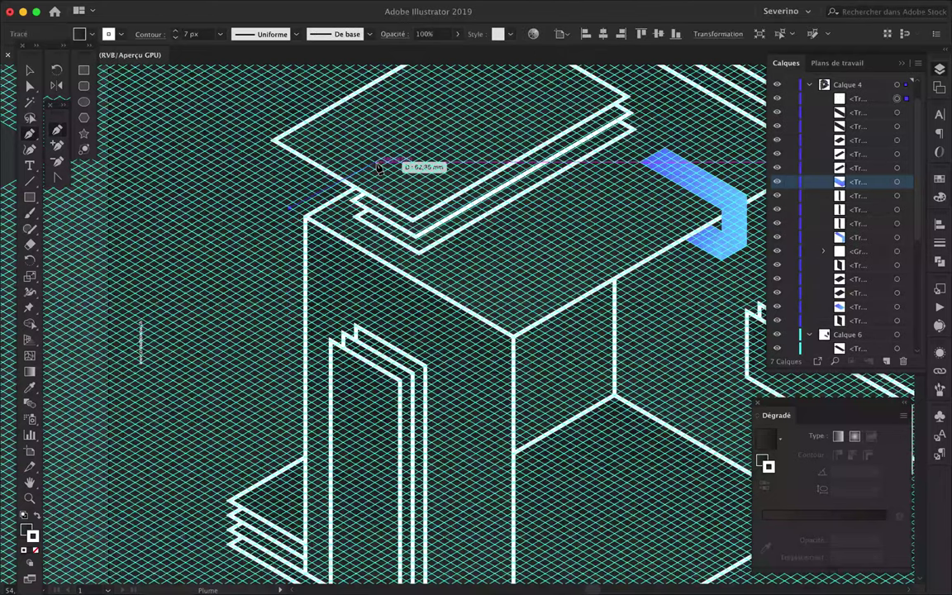
scroll(377, 166, up, 2)
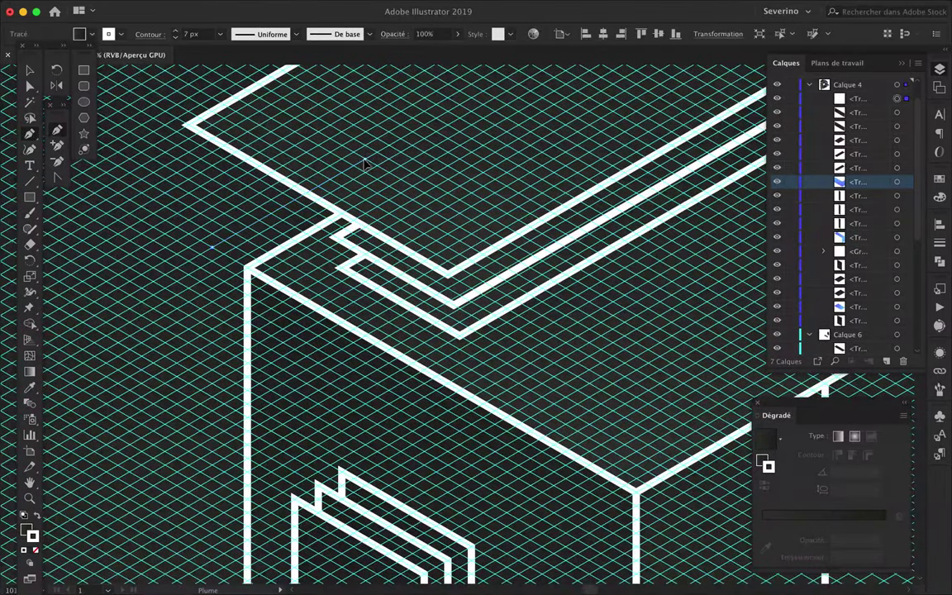
scroll(368, 163, down, 5)
click(384, 474)
click(243, 552)
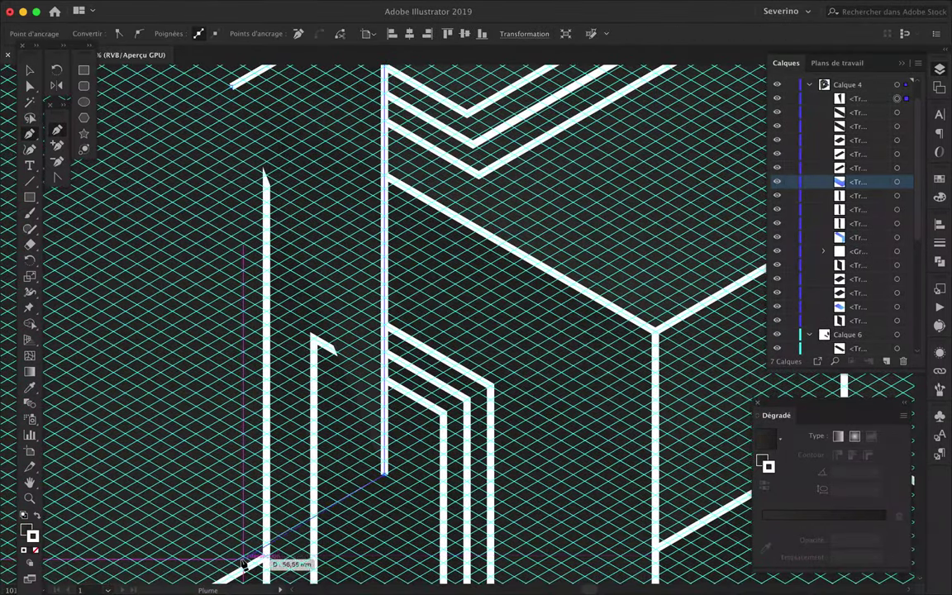
click(231, 80)
Select the new panel and move it to the cube's left side
key(a)
key(ctrl+minus)
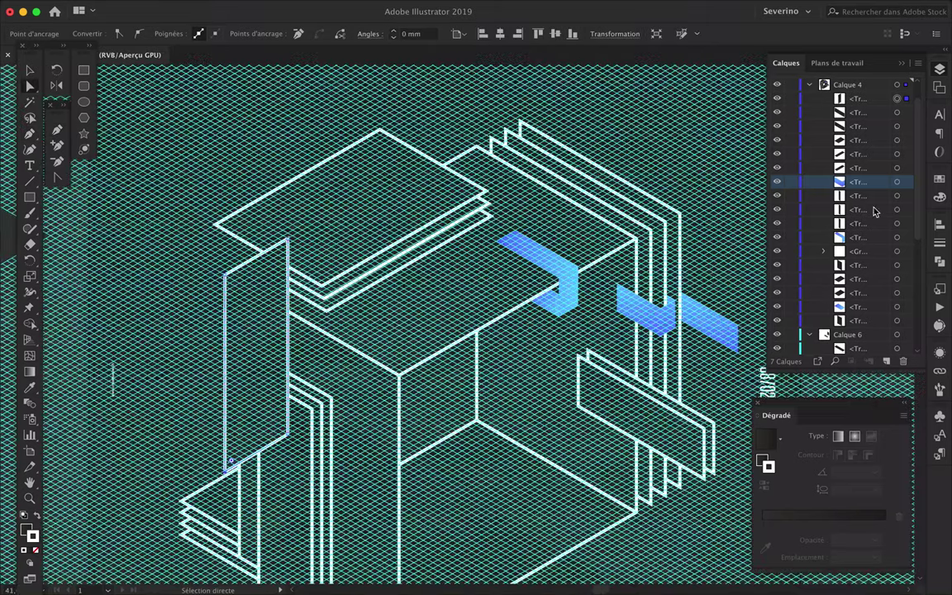
scroll(884, 241, down, 5)
click(225, 310)
scroll(231, 338, up, 5)
scroll(231, 337, up, 3)
drag(231, 337, 206, 265)
Nudge the panel into alignment with the grid, then deselect it
scroll(331, 273, down, 5)
scroll(322, 264, up, 3)
drag(331, 252, 315, 260)
scroll(315, 260, up, 3)
drag(435, 234, 330, 245)
scroll(441, 347, down, 2)
click(440, 348)
scroll(442, 348, down, 5)
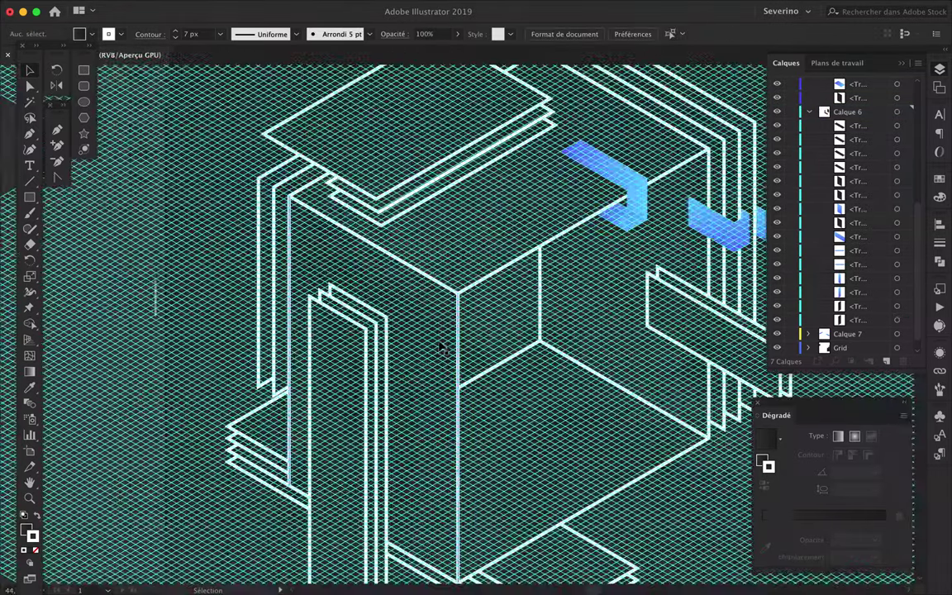
scroll(495, 350, up, 5)
scroll(542, 351, down, 5)
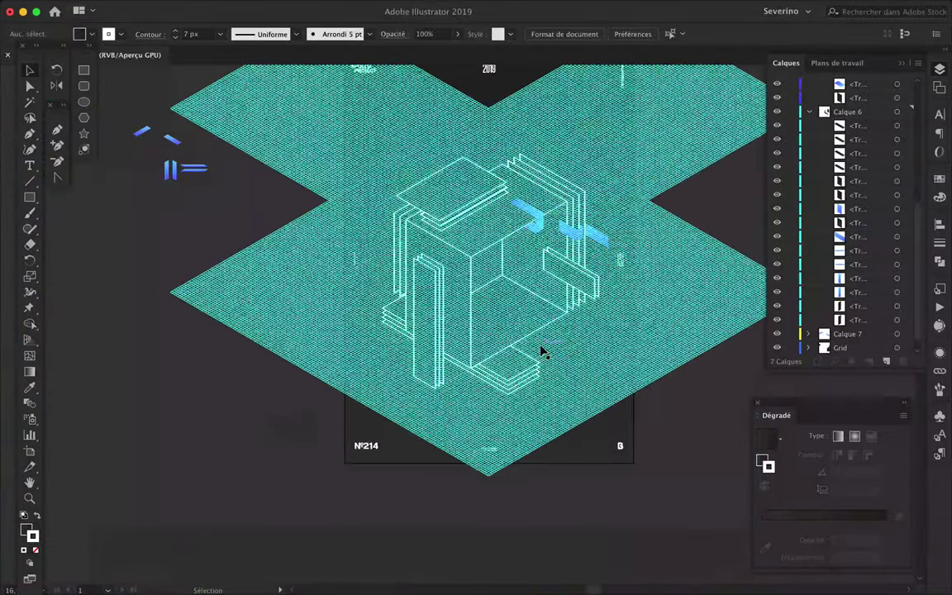
scroll(421, 304, up, 6)
Duplicate the blue bracket onto the top slab, stacking the copy above it
click(589, 414)
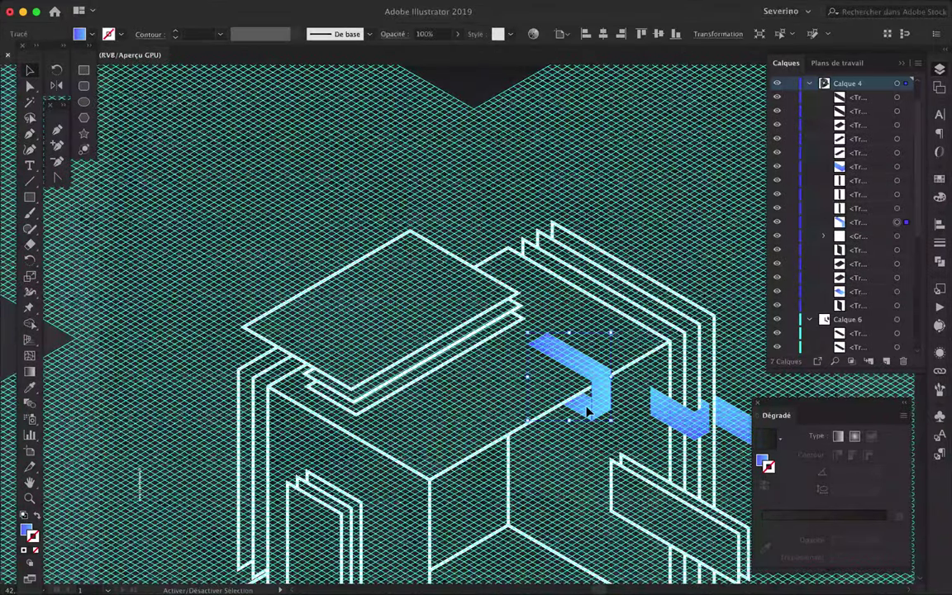
alt+drag(604, 403, 442, 373)
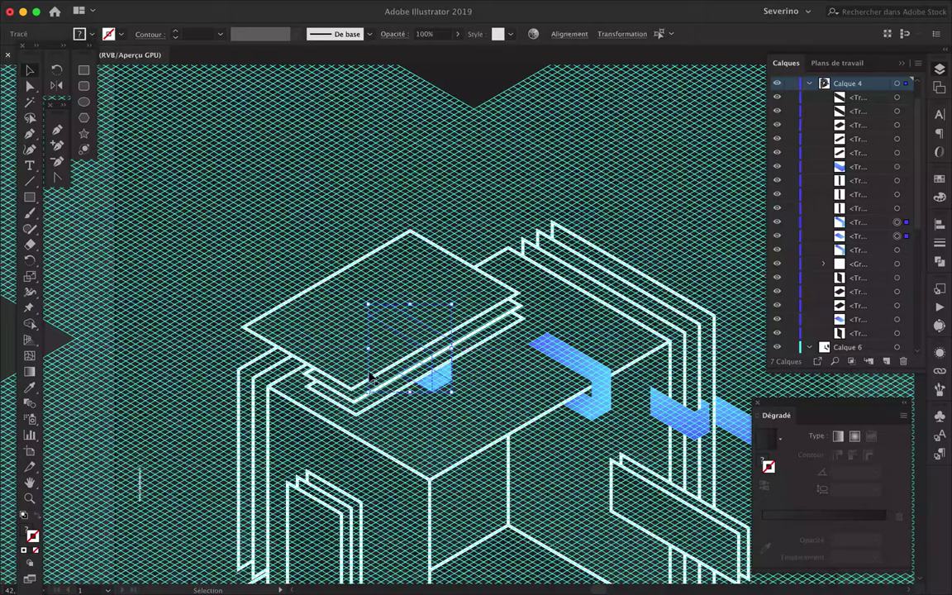
drag(860, 222, 867, 127)
click(425, 261)
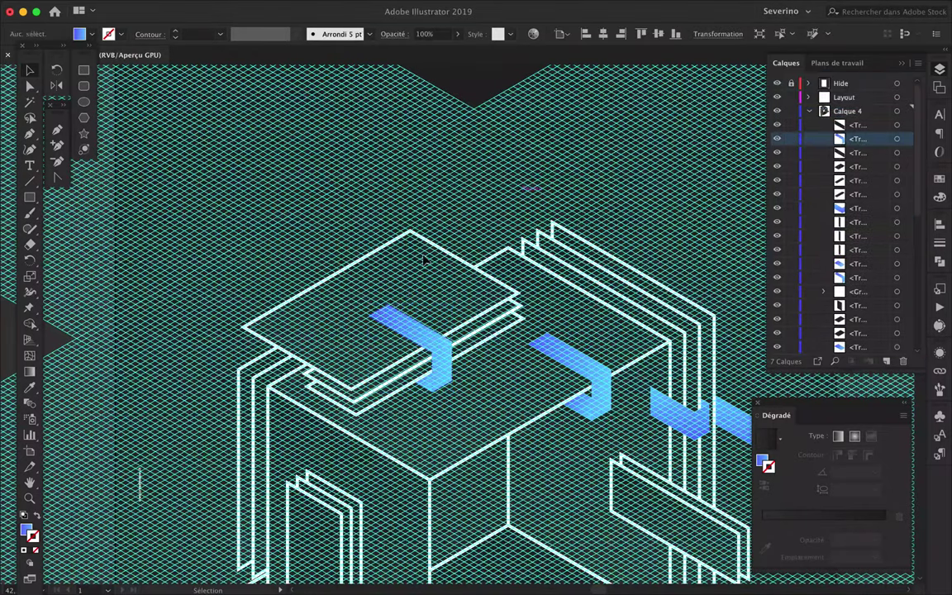
Reposition the copied bracket so it drapes over the top slab's edge
scroll(388, 281, up, 3)
click(493, 435)
scroll(488, 434, up, 2)
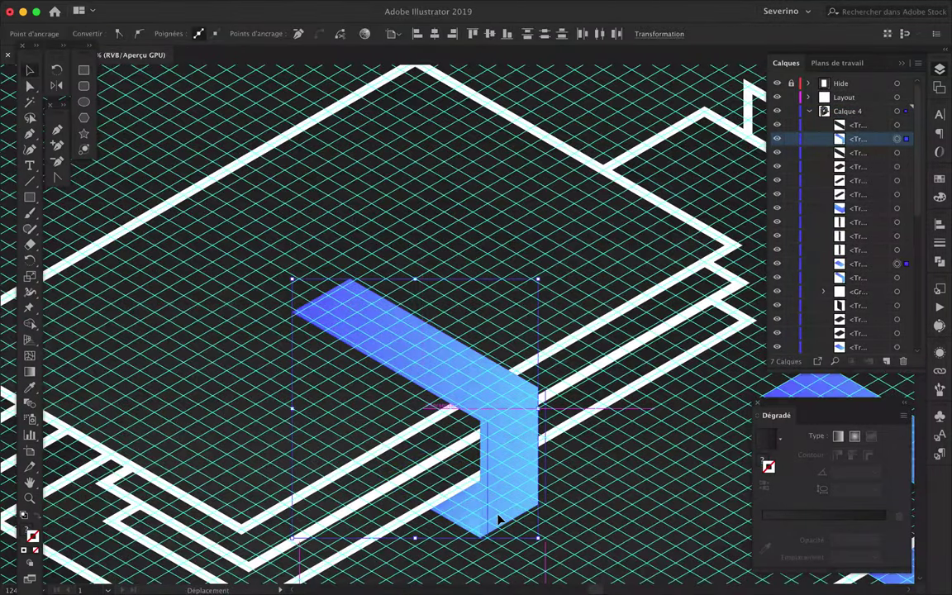
scroll(496, 533, up, 2)
scroll(476, 519, down, 5)
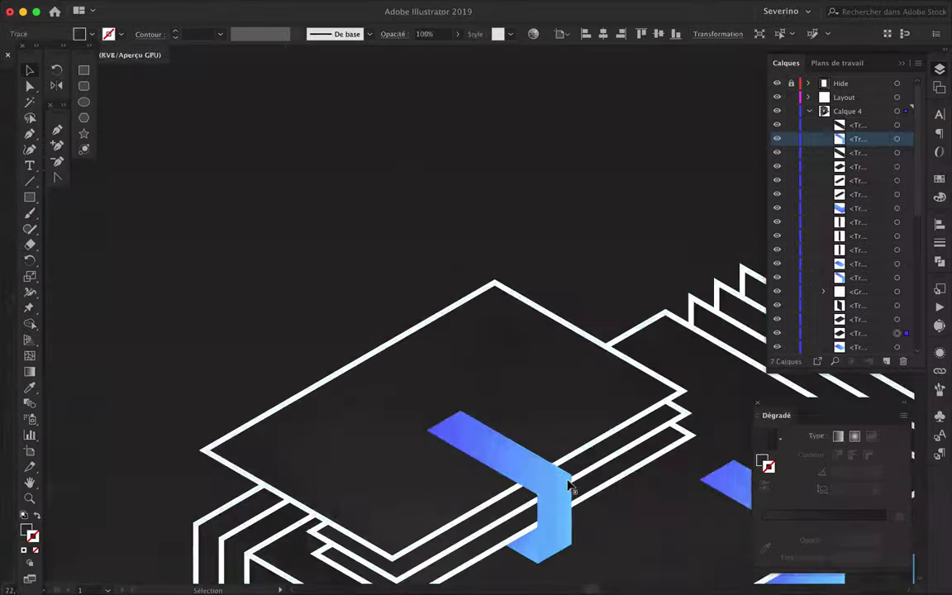
key(a)
scroll(463, 417, up, 3)
mouse_move(538, 440)
mouse_down()
mouse_move(506, 482)
mouse_move(454, 402)
mouse_up()
scroll(505, 483, down, 3)
scroll(453, 402, down, 2)
key(v)
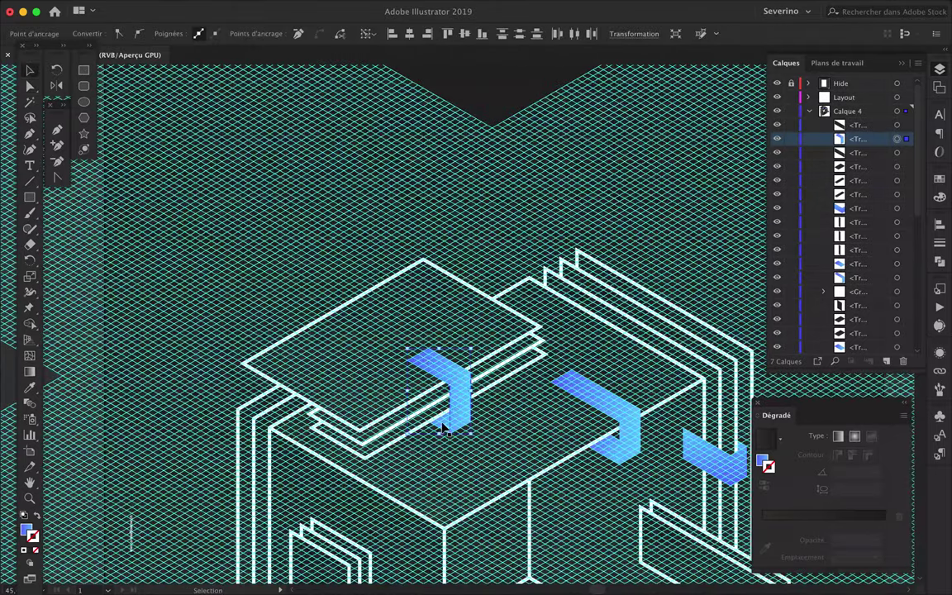
Add two more bracket copies, sending them backward and tucking the bottom piece behind the white lines
drag(452, 434, 541, 339)
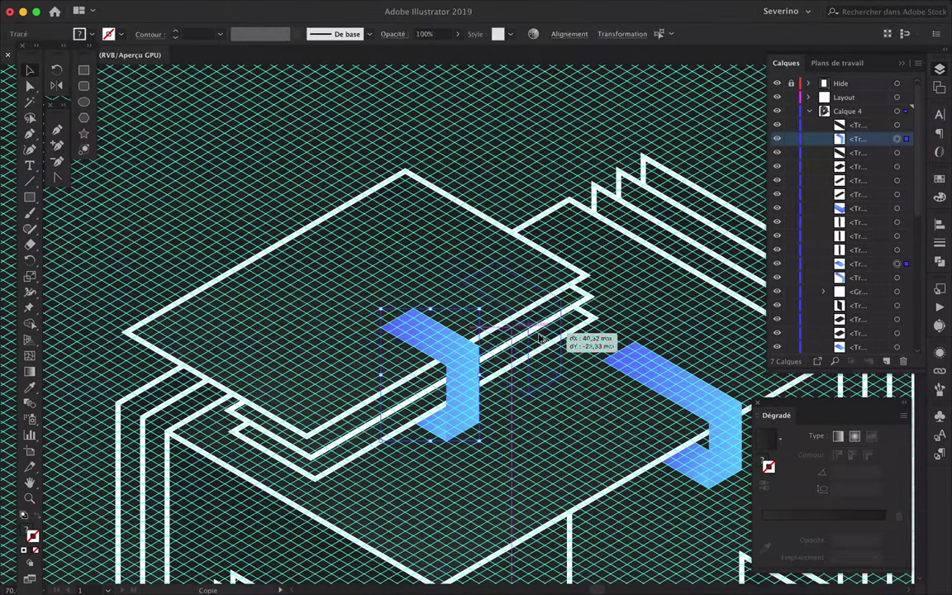
key(ctrl+bracketleft)
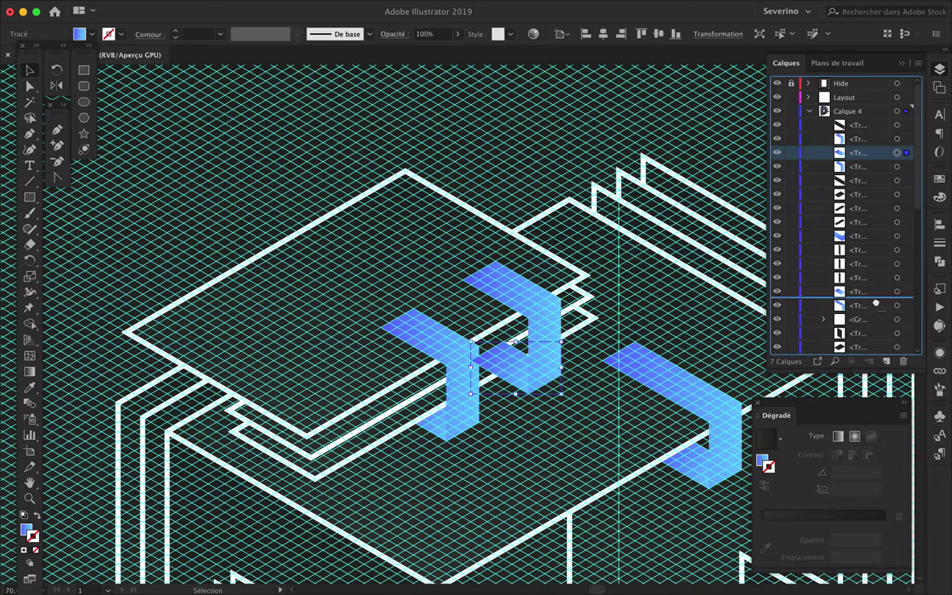
drag(518, 380, 354, 476)
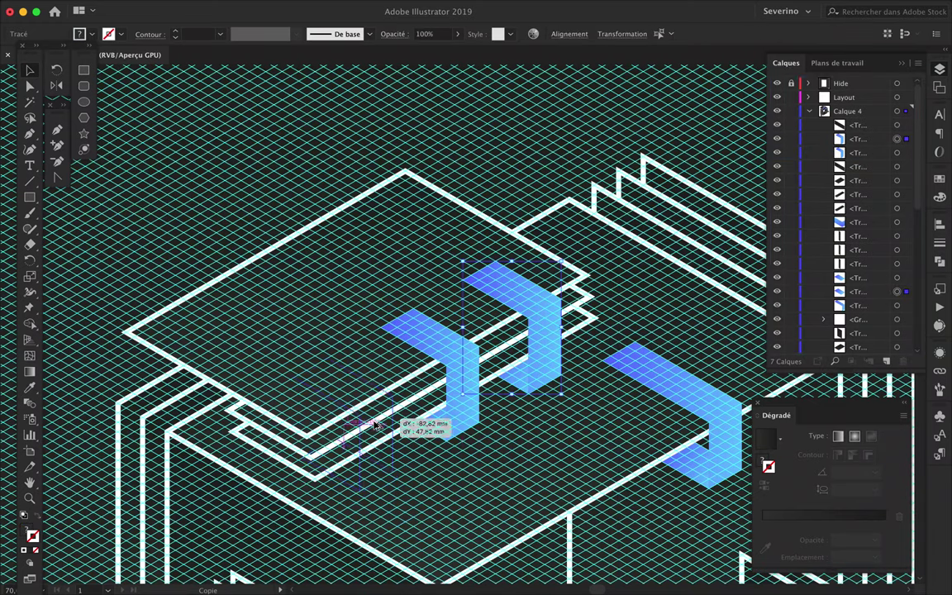
click(343, 459)
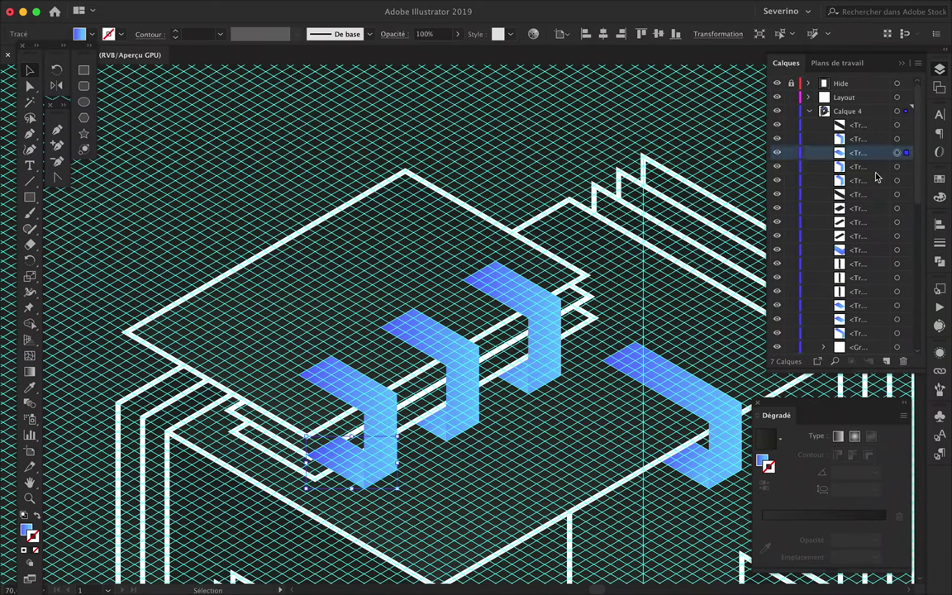
drag(865, 309, 864, 311)
click(362, 393)
click(939, 178)
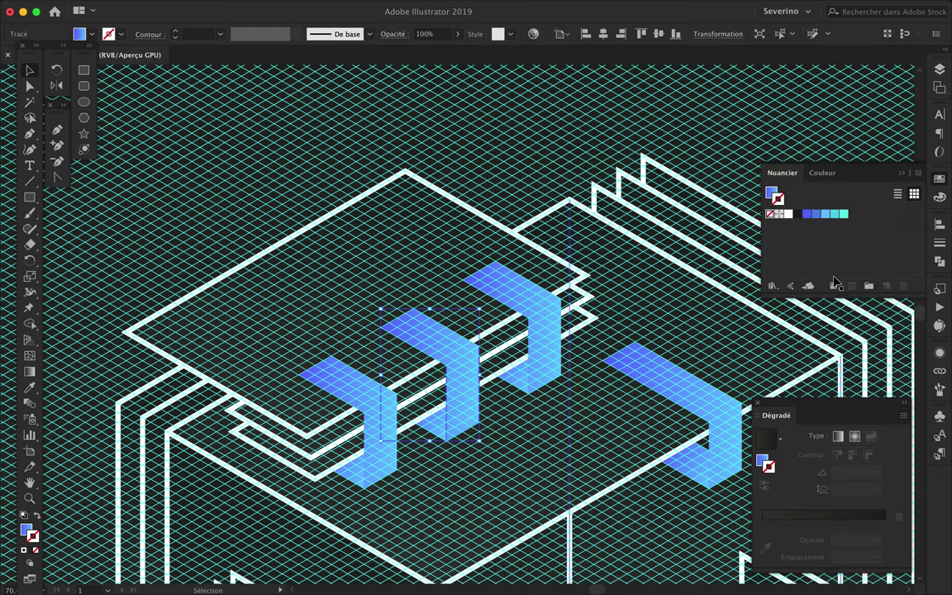
Give the bracket piece a cyan gradient fill and no outline
click(876, 514)
drag(843, 213, 762, 539)
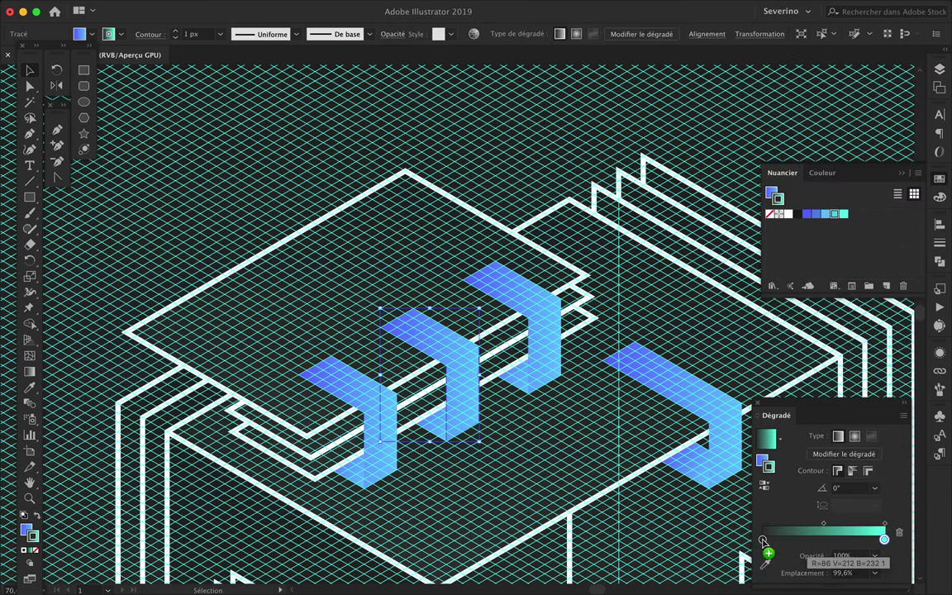
click(762, 465)
click(769, 213)
click(839, 174)
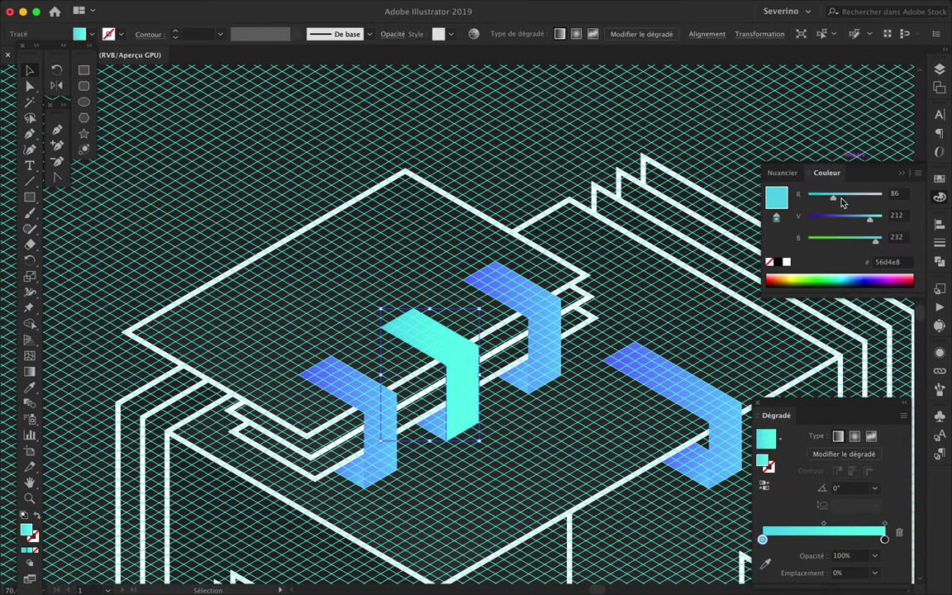
click(943, 182)
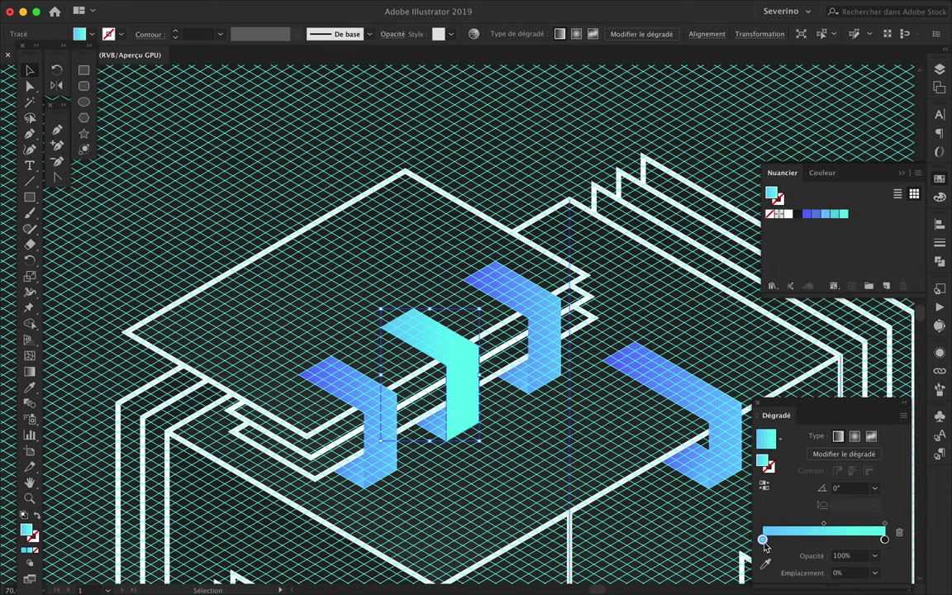
Make the gradient blue-to-cyan at -31.6° and re-aim the left bracket's gradient
drag(884, 539, 881, 539)
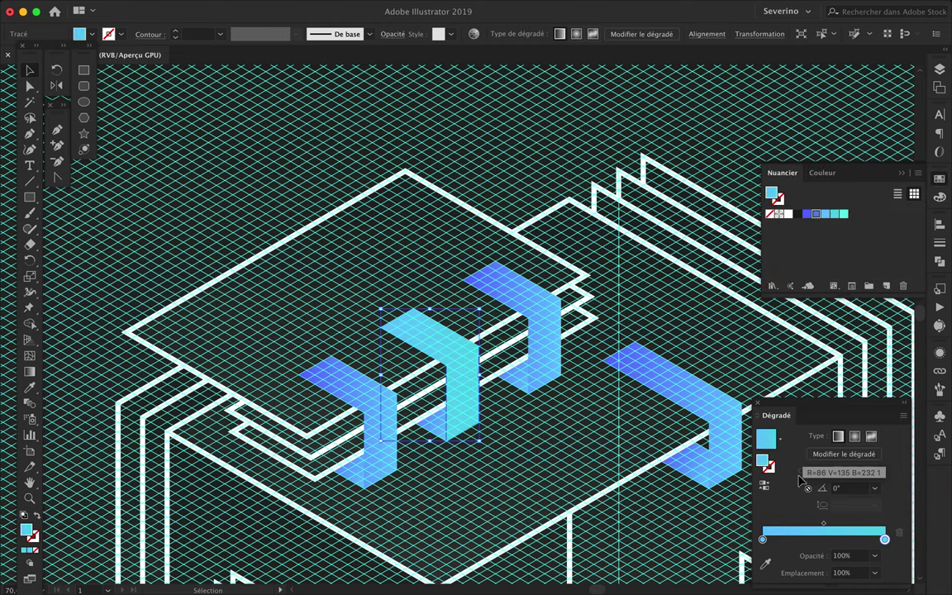
key(i)
click(462, 364)
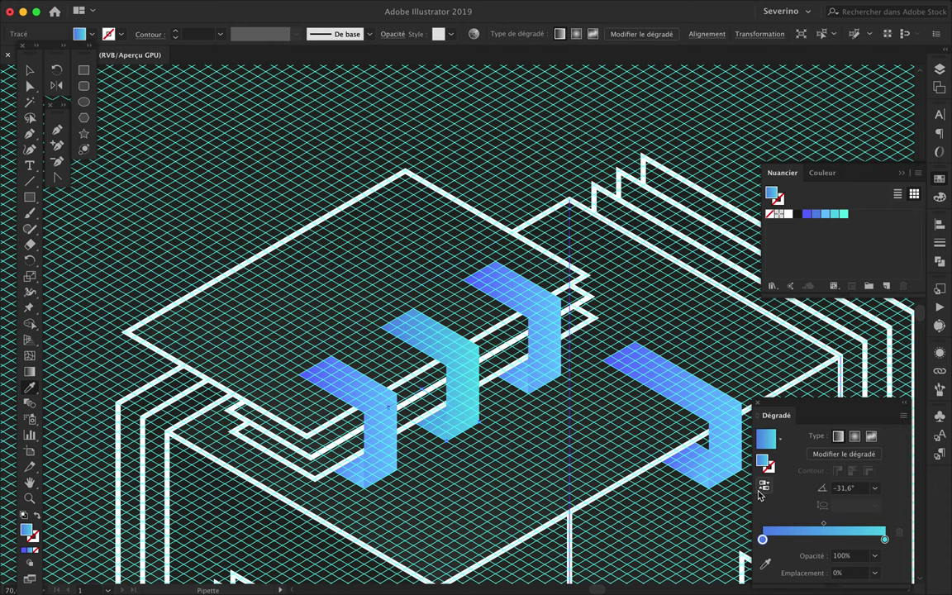
key(g)
click(359, 477)
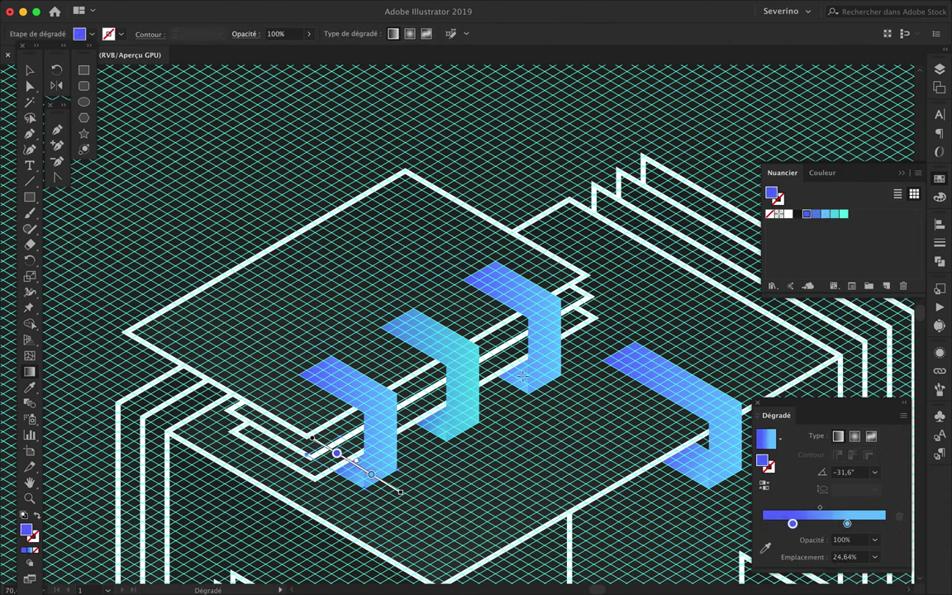
click(525, 484)
key(ctrl+minus)
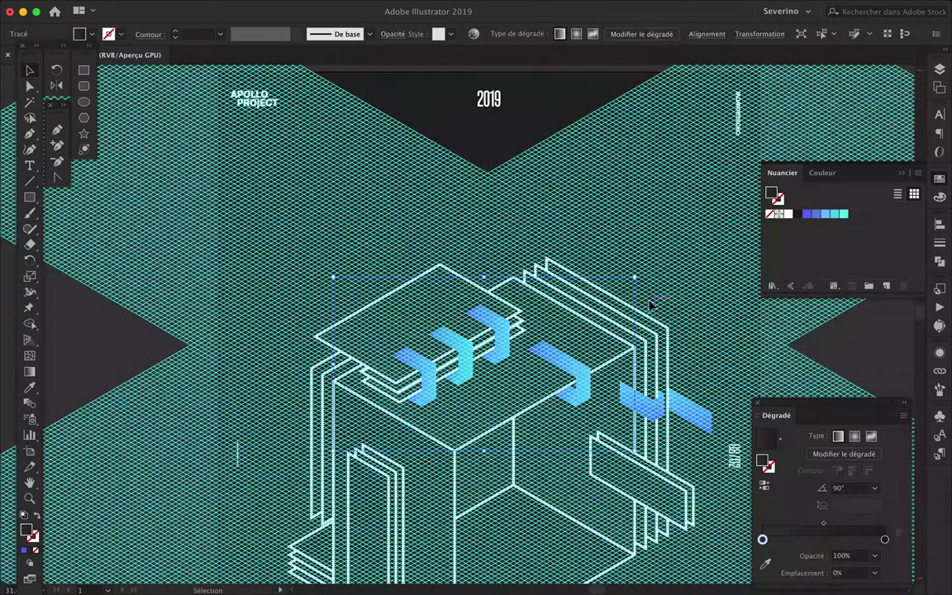
Nudge the selected object slightly upward
scroll(651, 306, down, 3)
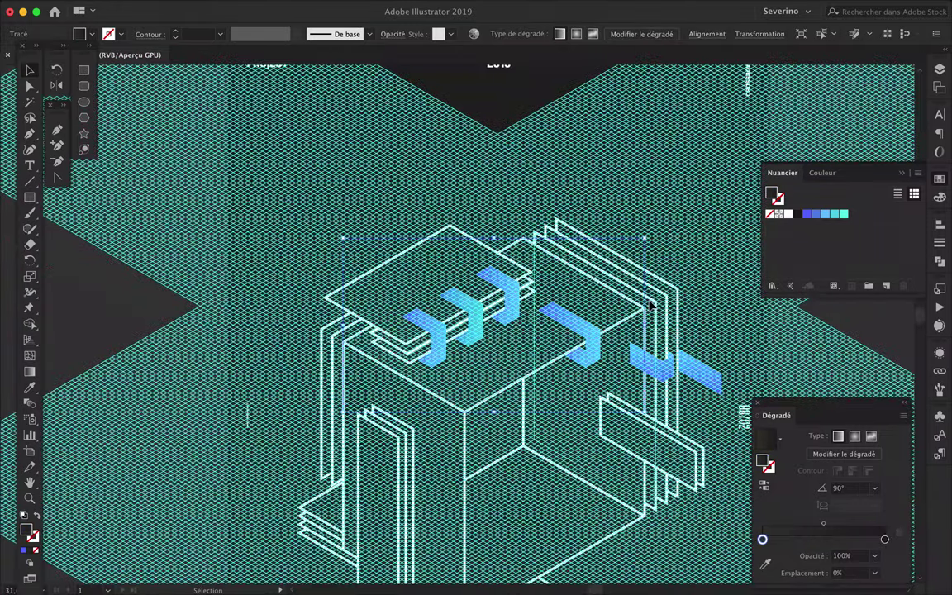
scroll(651, 306, down, 3)
scroll(650, 305, down, 5)
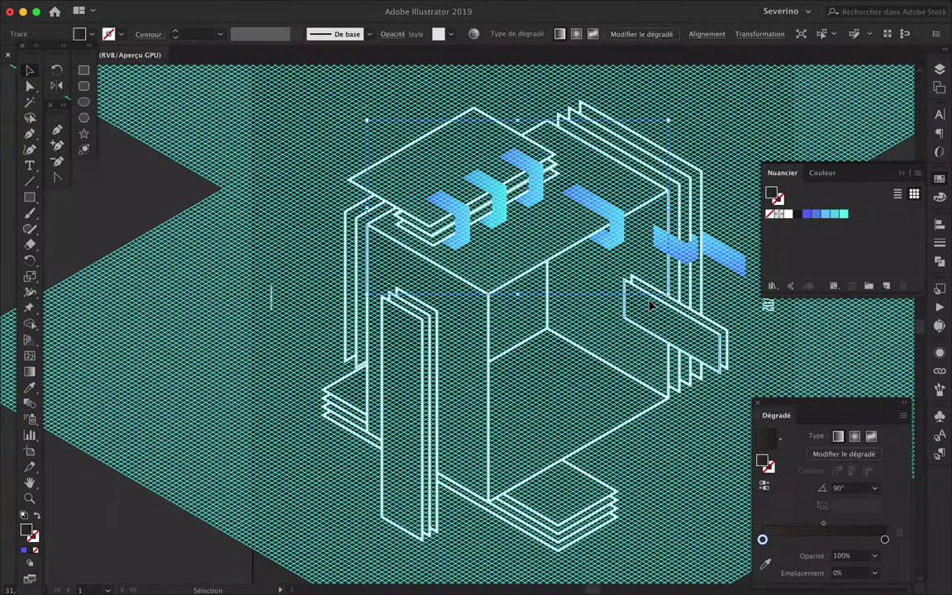
scroll(651, 306, up, 3)
scroll(522, 394, up, 3)
scroll(392, 343, down, 3)
scroll(392, 343, up, 3)
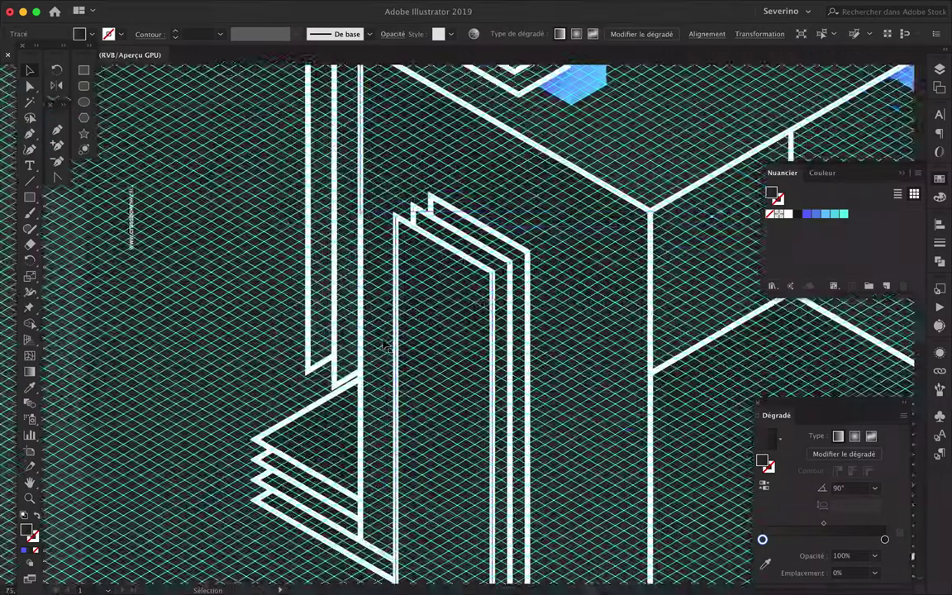
scroll(330, 388, up, 3)
drag(297, 428, 297, 425)
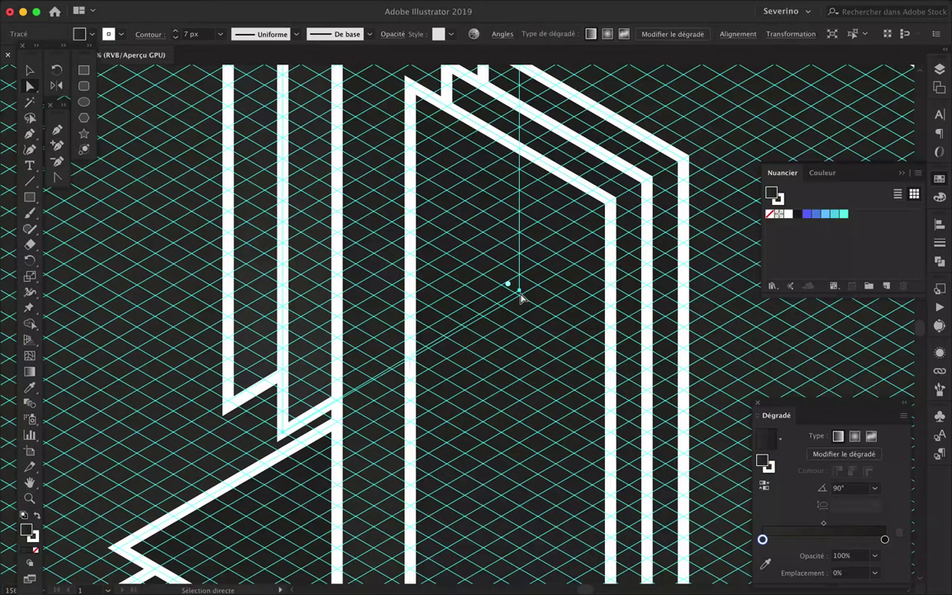
Drag the vertical guide right to the left-side plates, toggling the grid to check alignment
key(a)
scroll(512, 290, down, 2)
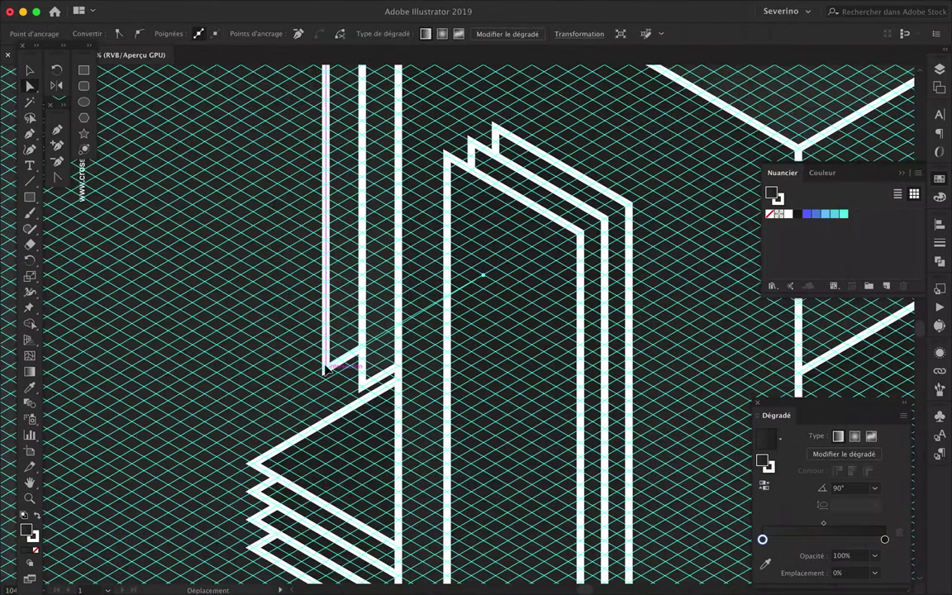
scroll(327, 376, up, 3)
scroll(329, 378, down, 5)
scroll(329, 376, up, 4)
drag(455, 151, 494, 171)
scroll(494, 172, up, 3)
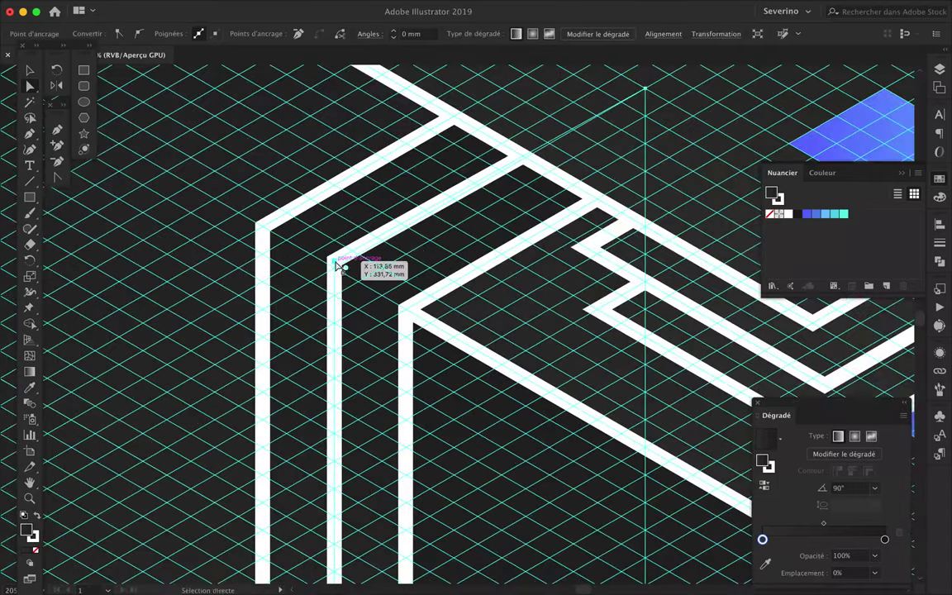
key(ctrl+apostrophe)
key(ctrl+apostrophe)
scroll(361, 149, down, 2)
scroll(361, 149, down, 2)
scroll(364, 149, down, 1)
scroll(363, 149, down, 1)
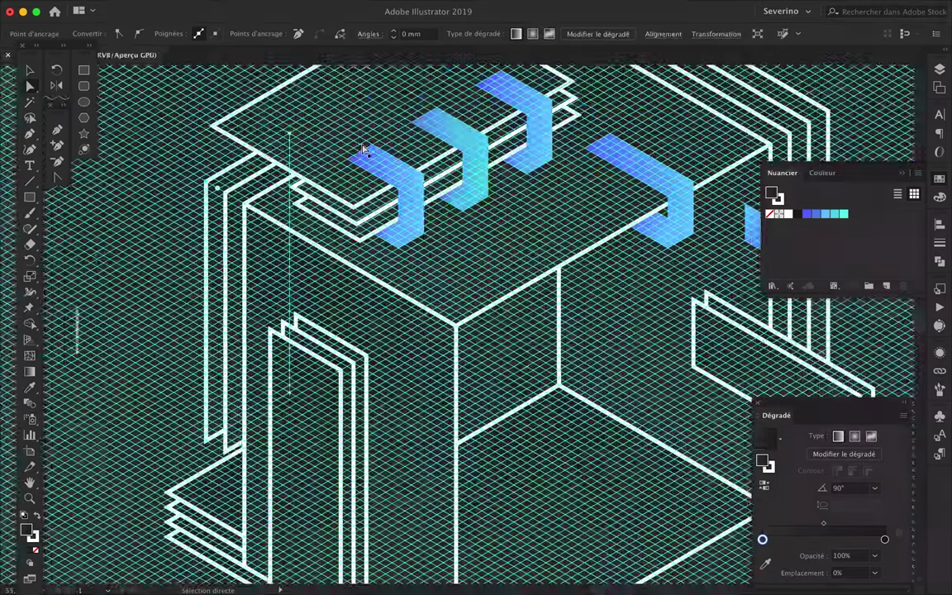
key(ctrl+apostrophe)
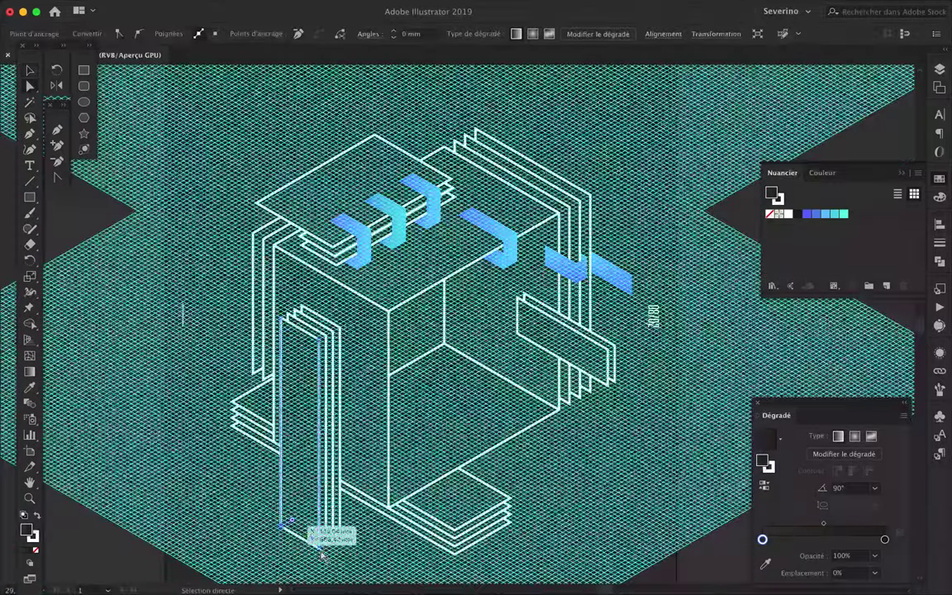
scroll(319, 379, up, 3)
Shorten the left plate and copy it straight down into a column of panels
drag(323, 379, 323, 451)
scroll(368, 409, down, 3)
scroll(372, 409, down, 2)
scroll(371, 408, up, 2)
mouse_move(371, 409)
mouse_down()
mouse_move(337, 447)
mouse_move(336, 471)
mouse_up()
scroll(336, 471, up, 2)
scroll(340, 295, up, 2)
drag(340, 295, 336, 484)
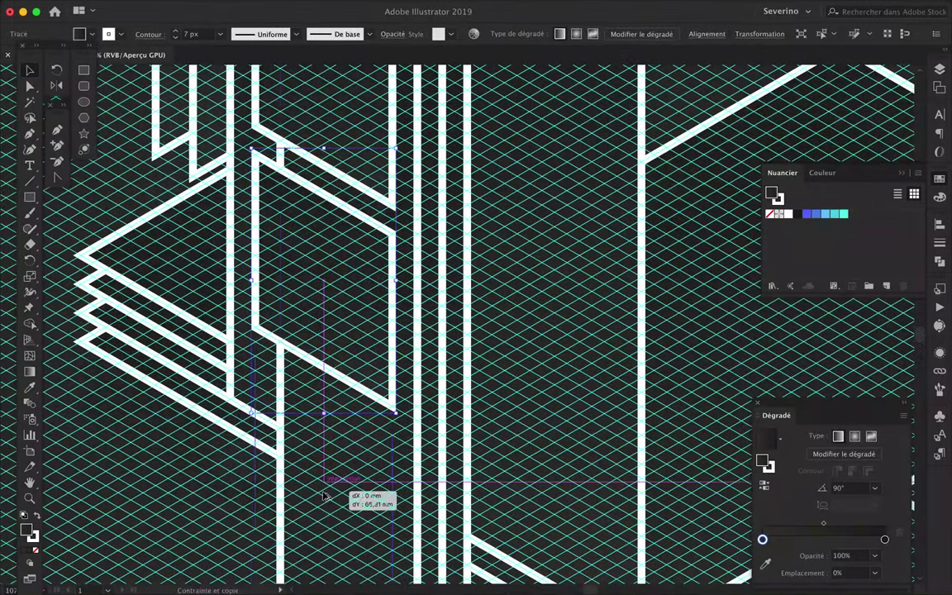
scroll(334, 351, up, 2)
scroll(335, 351, up, 2)
drag(335, 351, 339, 542)
Move the selected anchors straight down, then select all artwork
scroll(339, 541, down, 2)
key(a)
drag(431, 463, 432, 491)
scroll(525, 488, down, 5)
scroll(524, 488, up, 5)
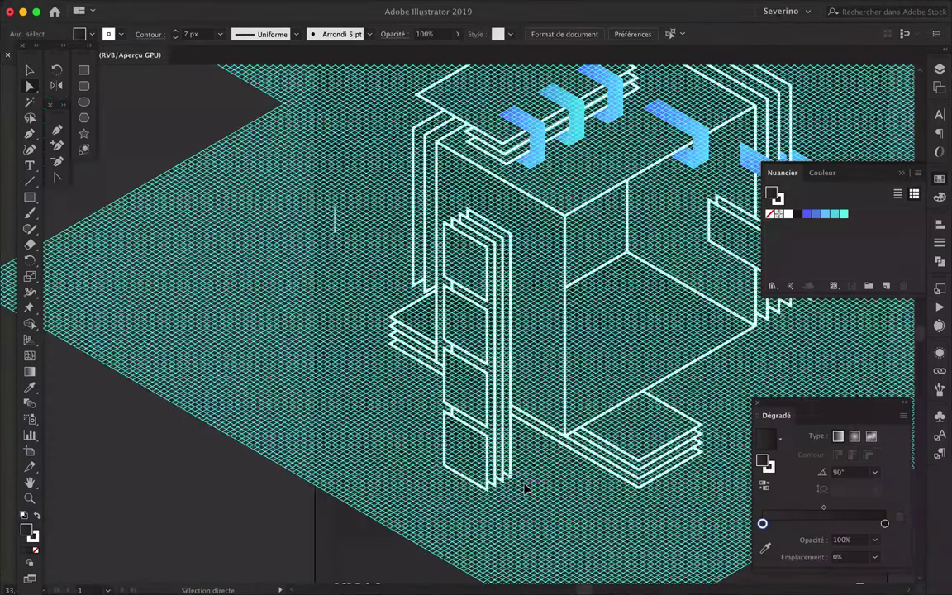
key(ctrl+a)
click(940, 69)
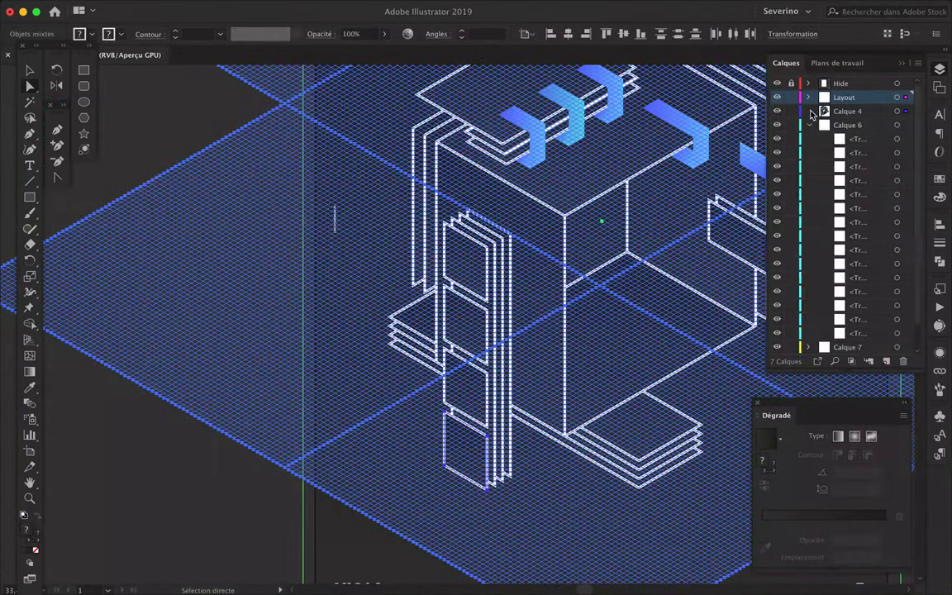
Lock the Grid layer and move the selected panel up and right
click(791, 153)
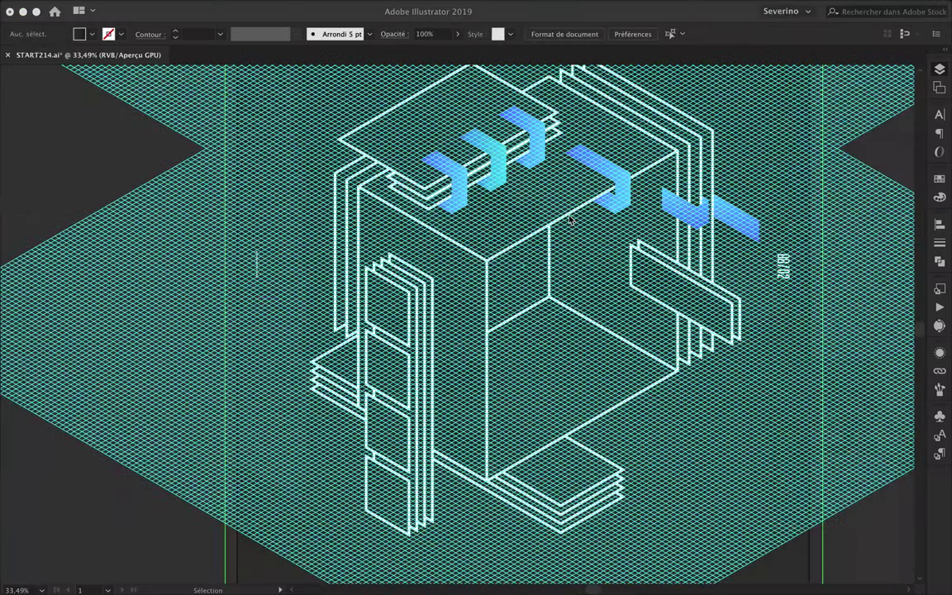
scroll(499, 397, up, 5)
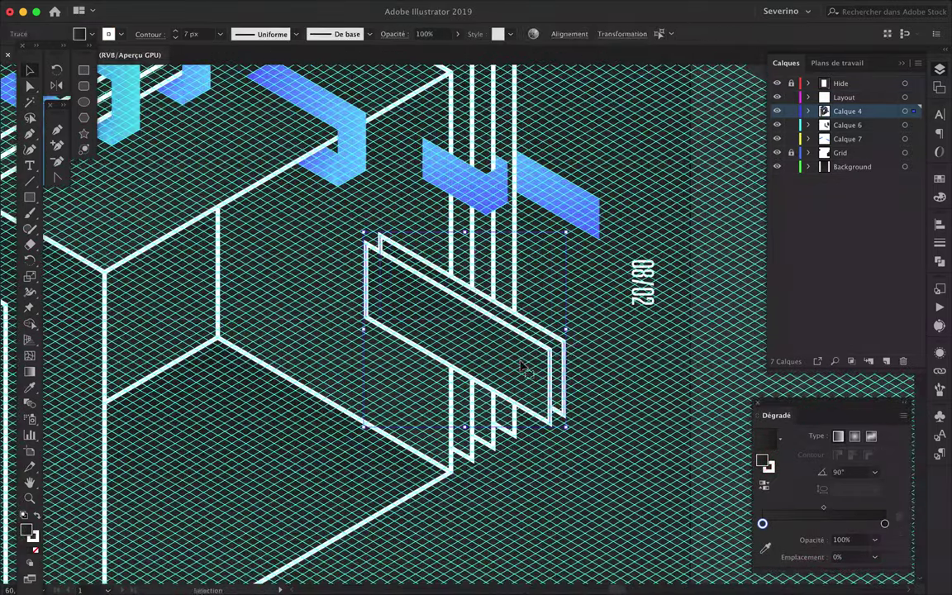
drag(527, 365, 579, 340)
scroll(573, 337, up, 3)
Select all artwork on Calque 6 and start a new pen path on the top plate
click(915, 122)
scroll(515, 268, down, 3)
scroll(515, 267, down, 3)
scroll(380, 267, up, 3)
scroll(353, 215, up, 3)
scroll(353, 215, up, 3)
key(p)
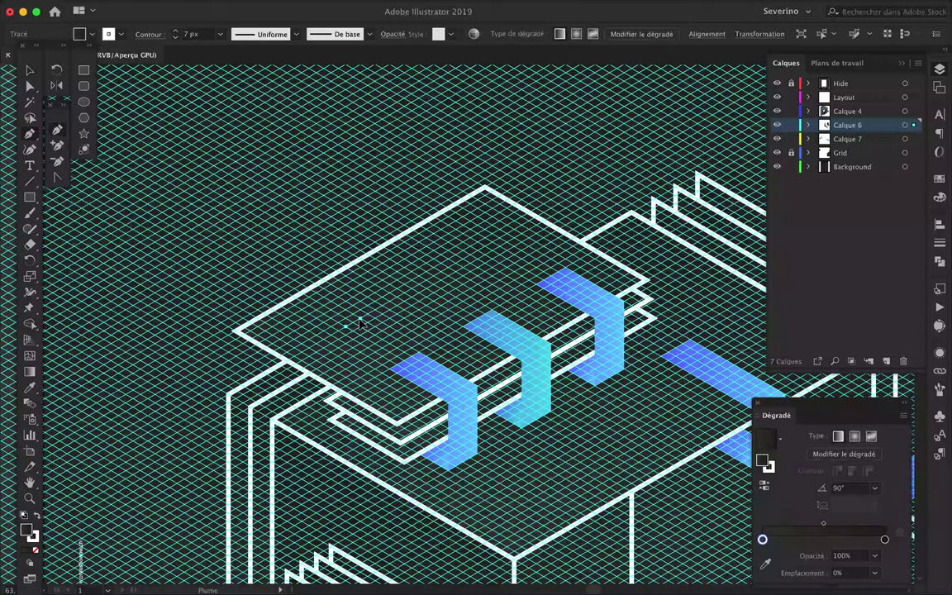
click(350, 332)
Move the small gradient bar into Calque 4 and place copies along the top plate
click(546, 356)
key(v)
drag(913, 125, 913, 110)
mouse_move(319, 304)
mouse_down()
mouse_move(375, 279)
mouse_move(356, 252)
mouse_move(331, 170)
mouse_up()
drag(347, 256, 458, 243)
scroll(458, 244, down, 3)
drag(372, 203, 335, 200)
scroll(335, 201, up, 5)
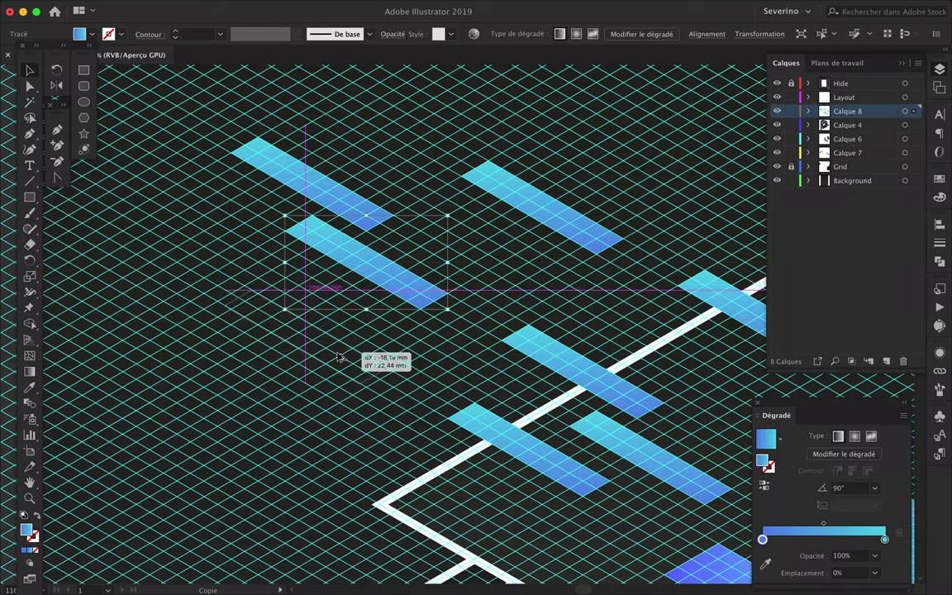
drag(335, 201, 333, 353)
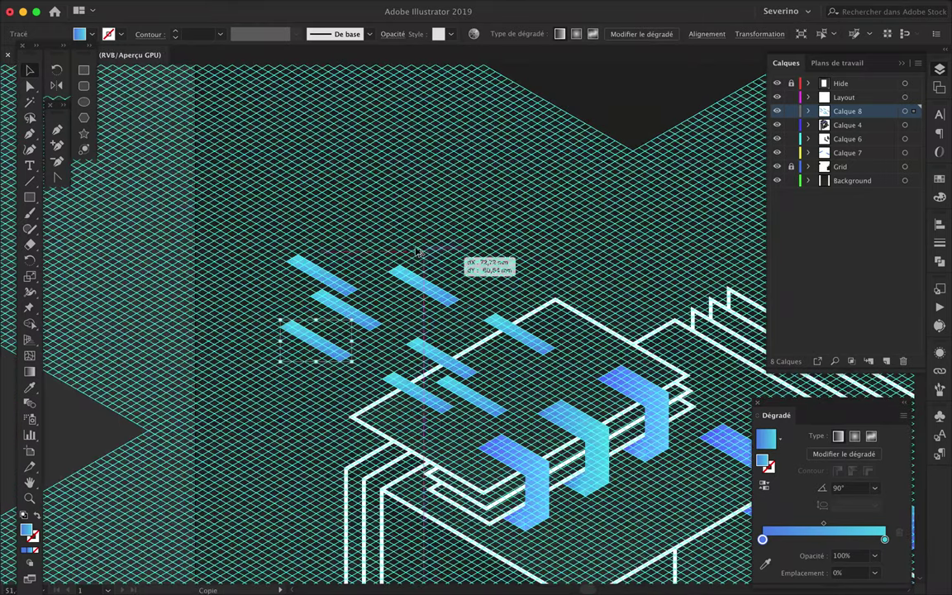
drag(417, 248, 279, 208)
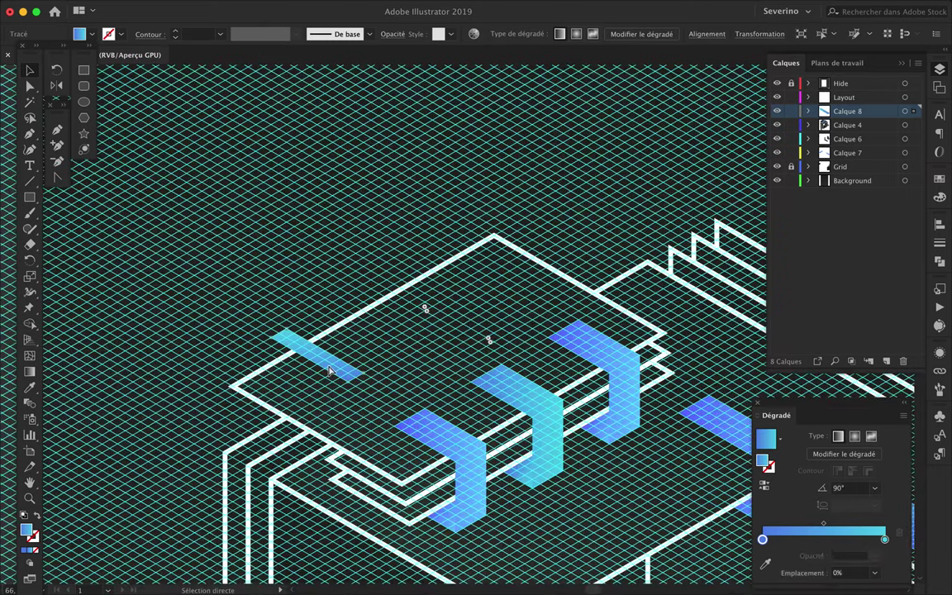
Extend the stripe row with two more copies and delete an extra stripe
mouse_move(329, 371)
mouse_down()
mouse_move(471, 339)
mouse_move(352, 345)
mouse_move(397, 328)
mouse_up()
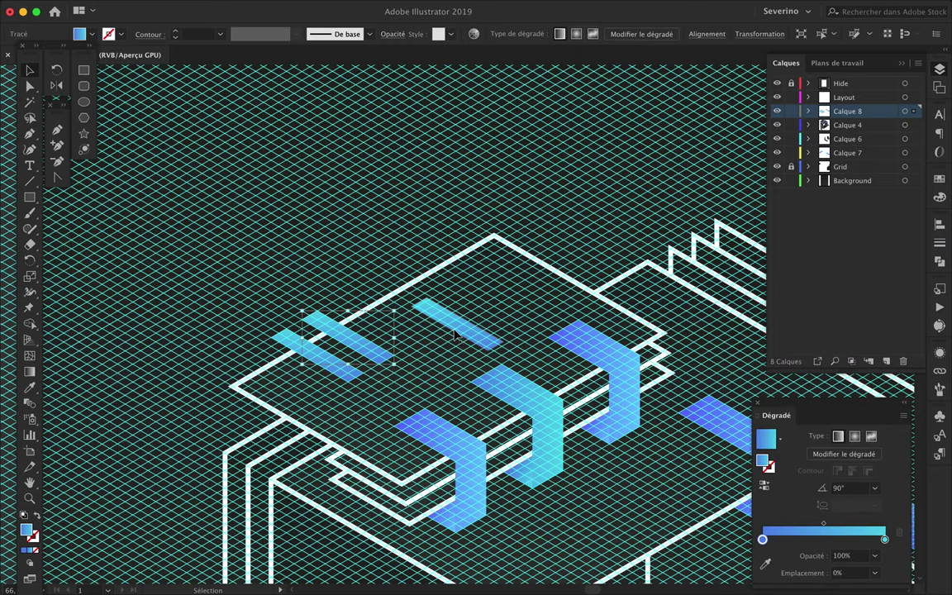
click(463, 297)
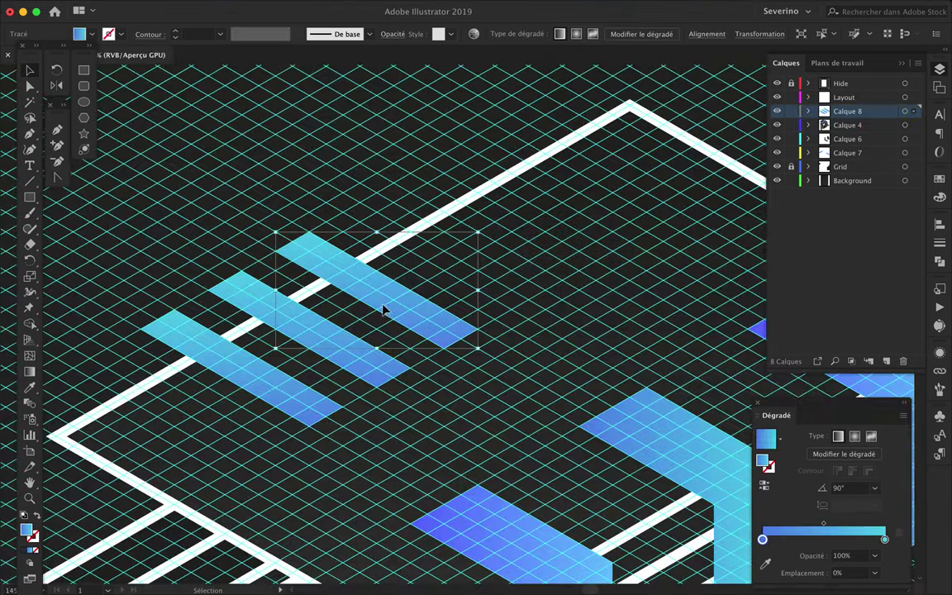
drag(383, 309, 454, 271)
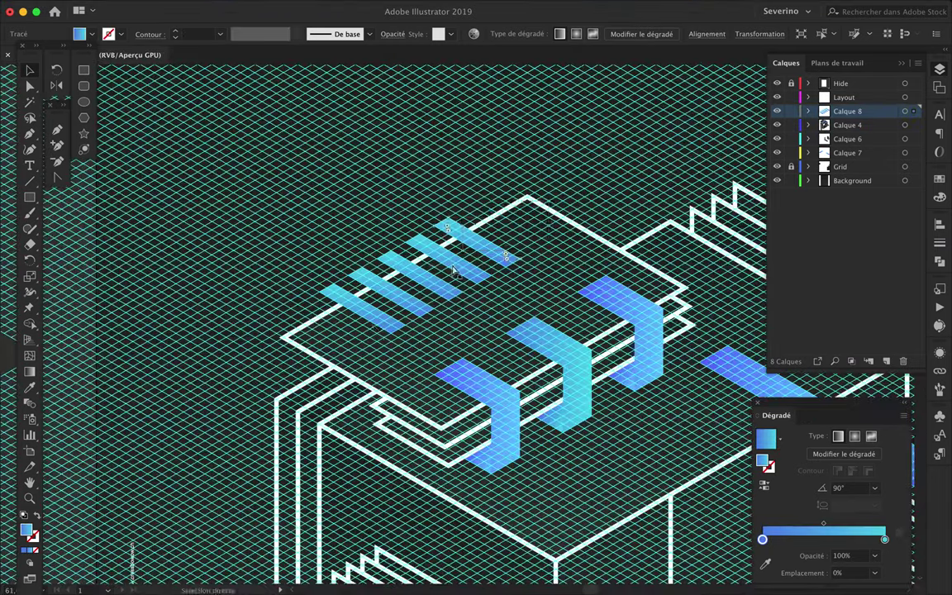
scroll(333, 245, up, 2)
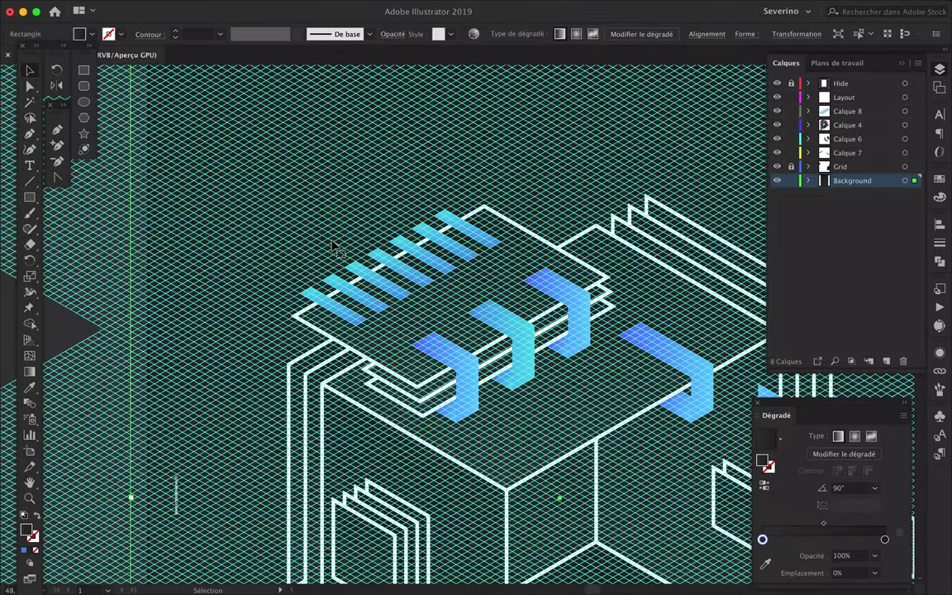
click(333, 246)
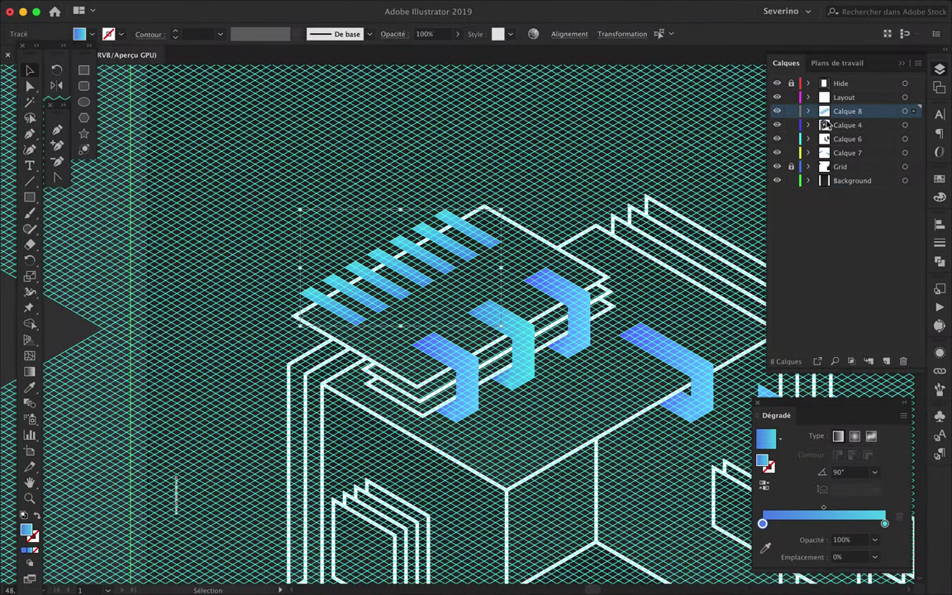
key(Delete)
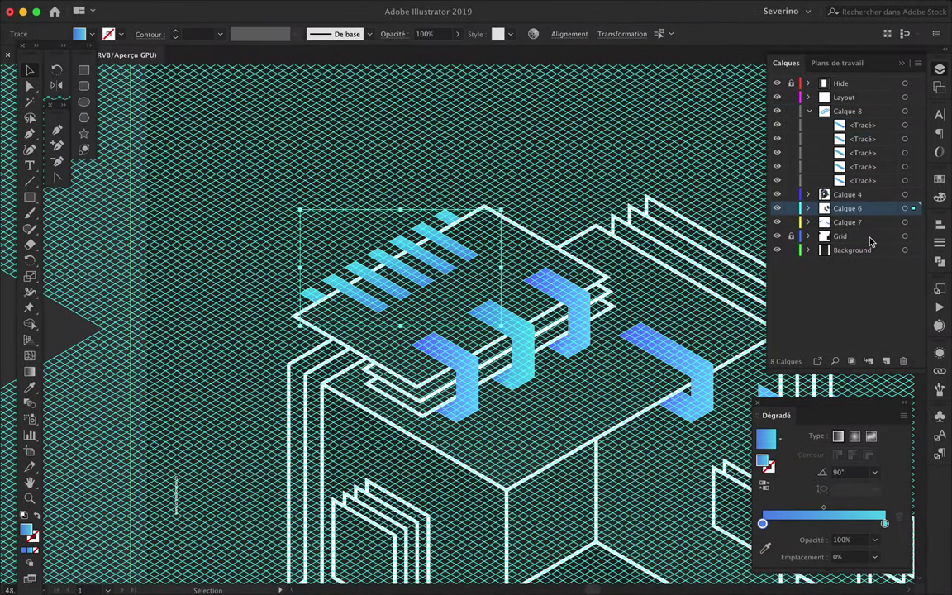
Delete a surplus stripe and select another stripe of the cube
click(472, 170)
click(317, 267)
key(Delete)
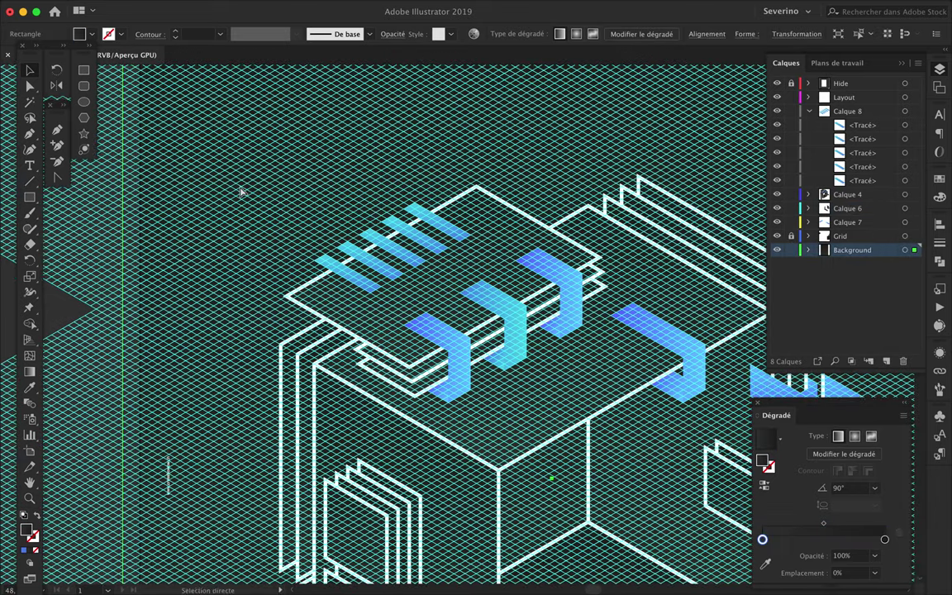
scroll(239, 190, down, 3)
scroll(240, 191, right, 3)
click(328, 203)
scroll(311, 150, down, 10)
scroll(312, 150, left, 5)
Draw a new chevron path with the Pen tool and move it into Calque 4
key(p)
alt+scroll(345, 193, up, 3)
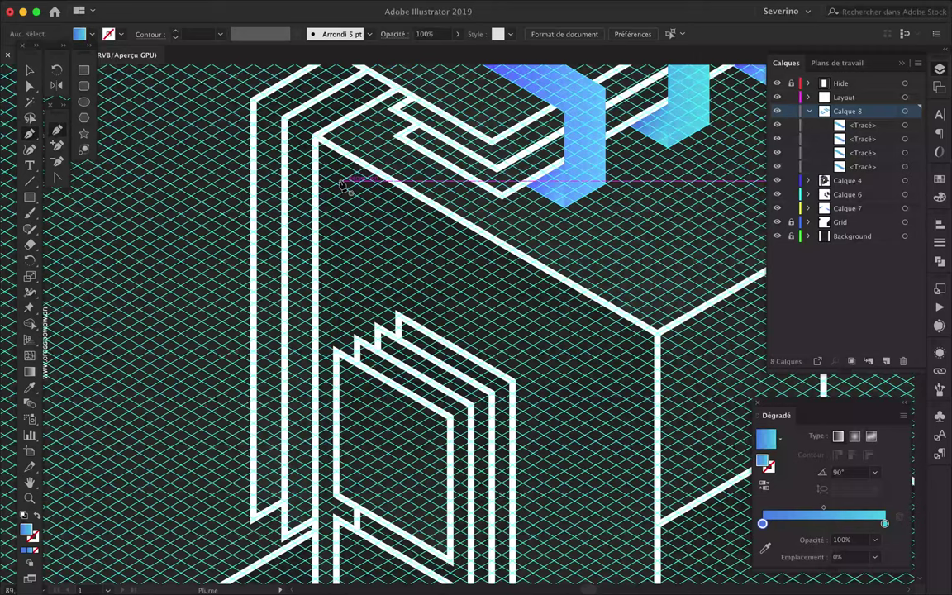
drag(345, 195, 207, 195)
click(206, 195)
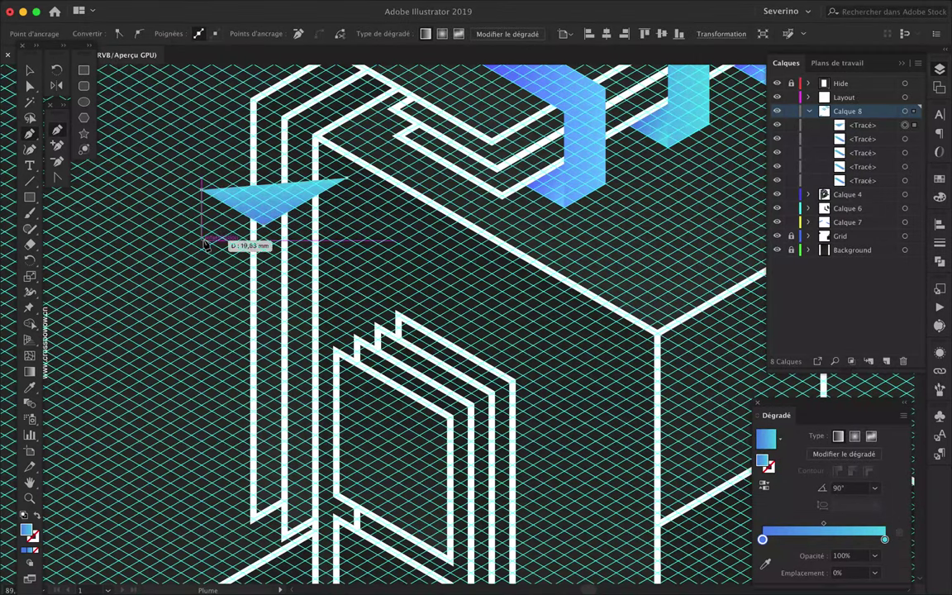
click(235, 265)
click(262, 298)
mouse_move(343, 181)
mouse_down()
mouse_move(353, 250)
mouse_move(345, 241)
mouse_up()
key(v)
mouse_move(860, 124)
mouse_down()
mouse_move(876, 195)
mouse_move(859, 252)
mouse_up()
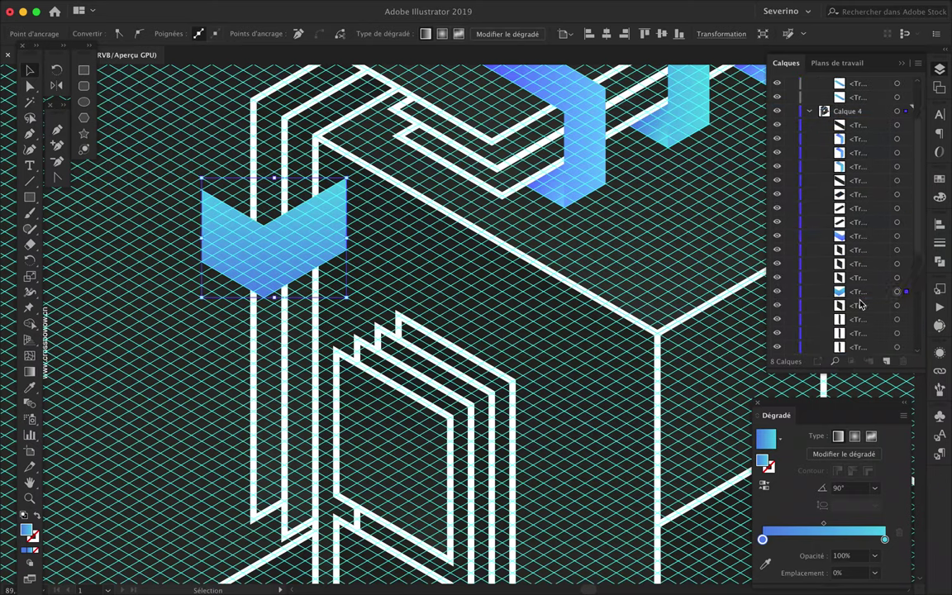
drag(862, 253, 856, 306)
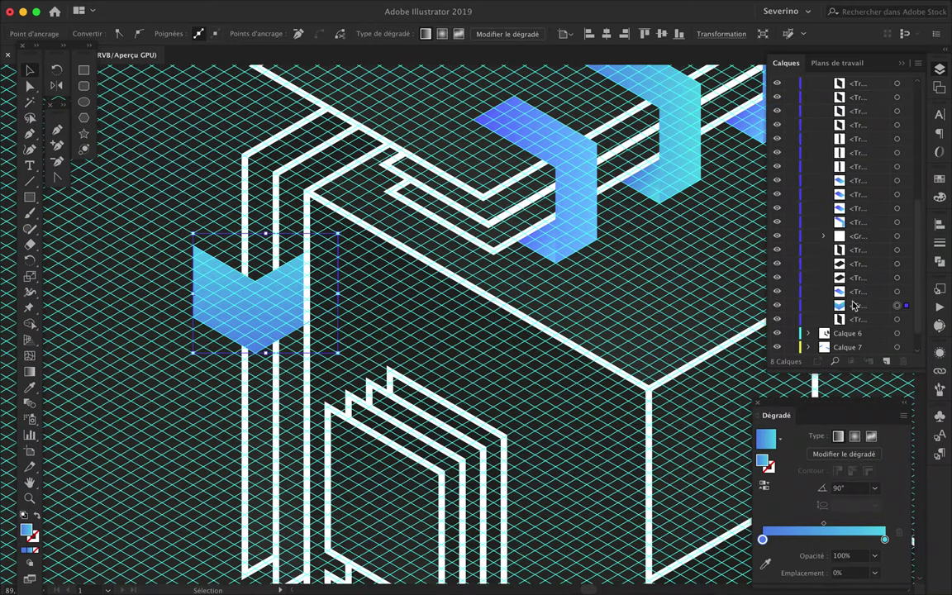
Draw the chevron's four-point left face and reorder it in the layer stack
click(196, 247)
click(255, 212)
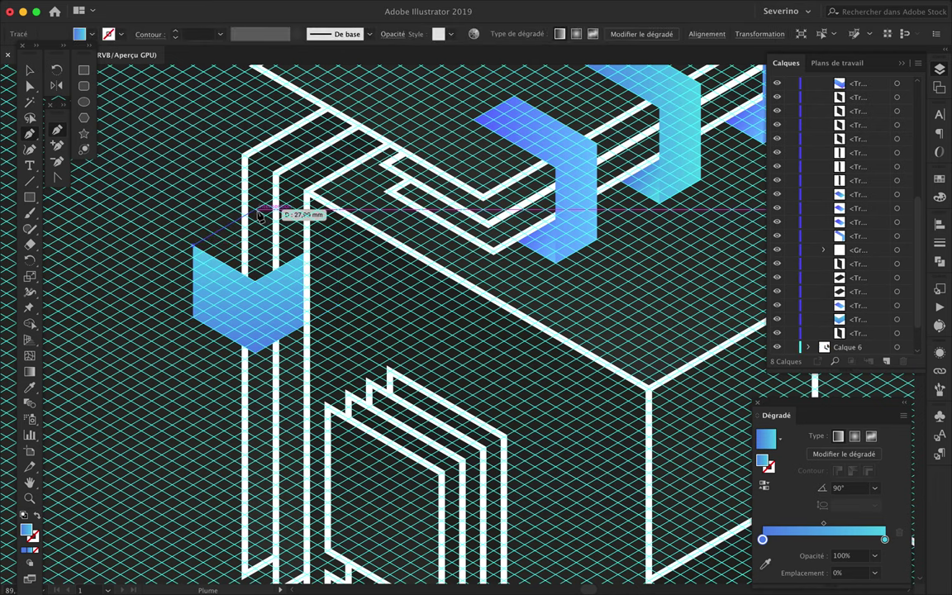
click(255, 286)
click(196, 326)
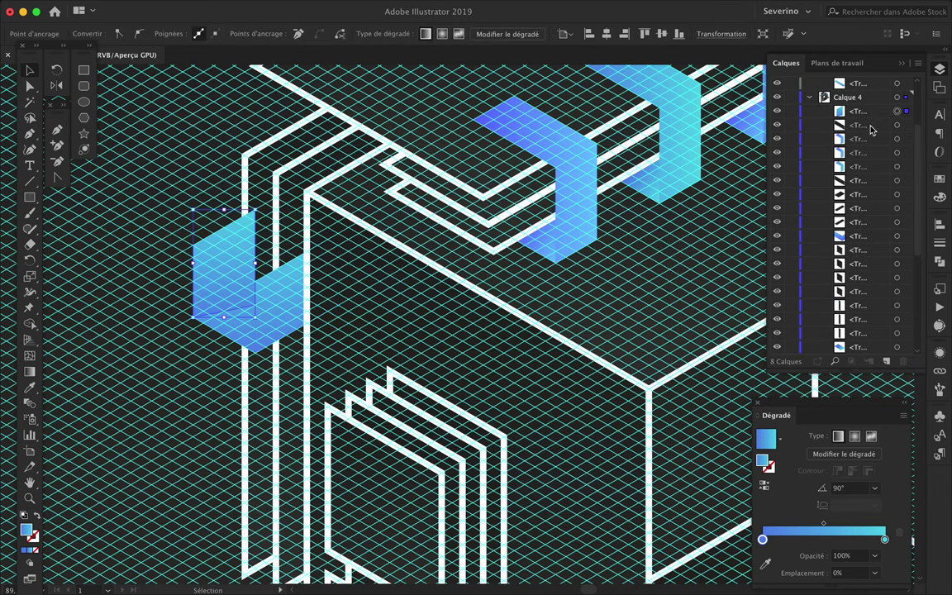
mouse_move(860, 269)
mouse_down()
mouse_move(852, 271)
mouse_move(859, 266)
mouse_up()
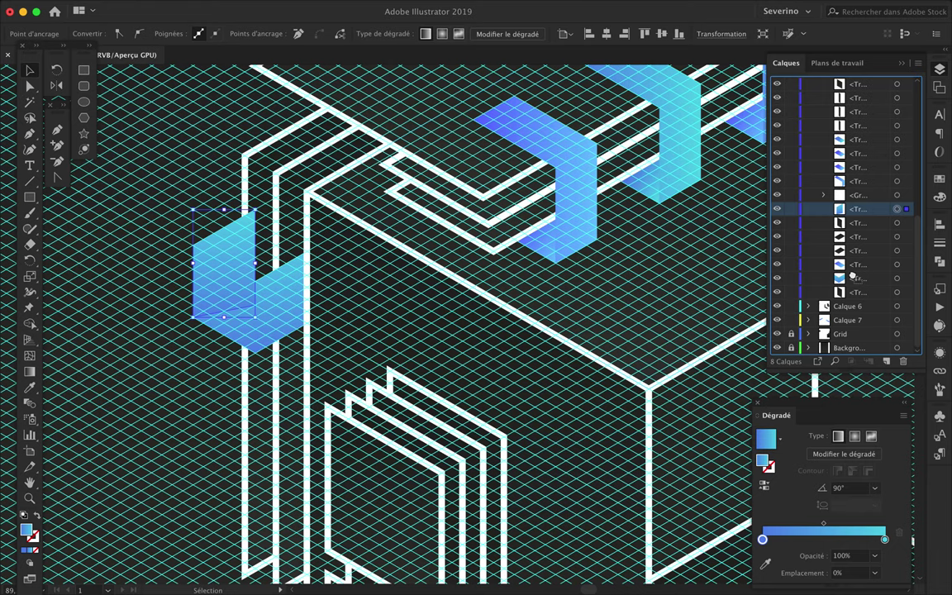
Give the chevron faces the horizontal -180° blue-to-cyan gradient, then target Calque 7
key(g)
drag(266, 223, 156, 342)
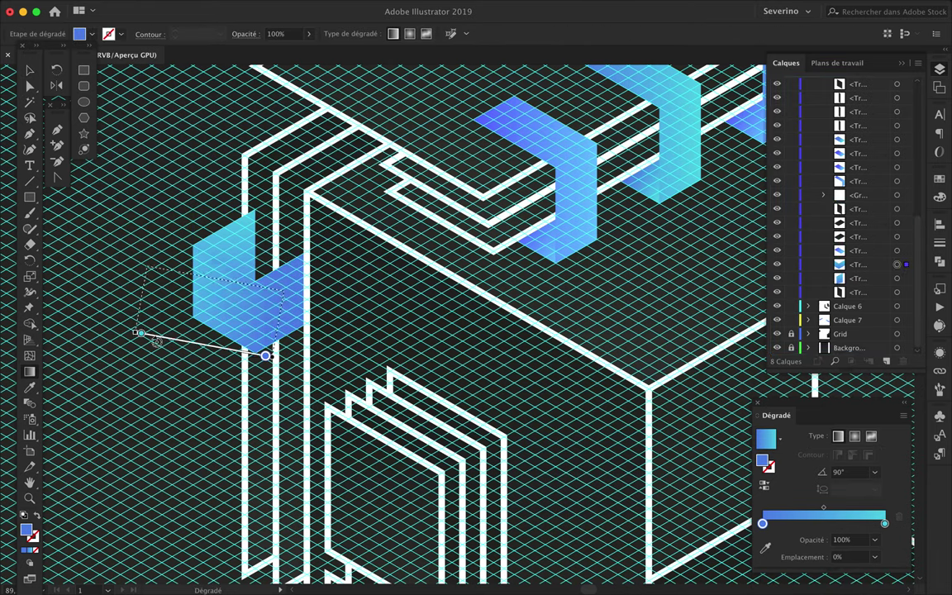
drag(235, 294, 268, 304)
super+click(245, 241)
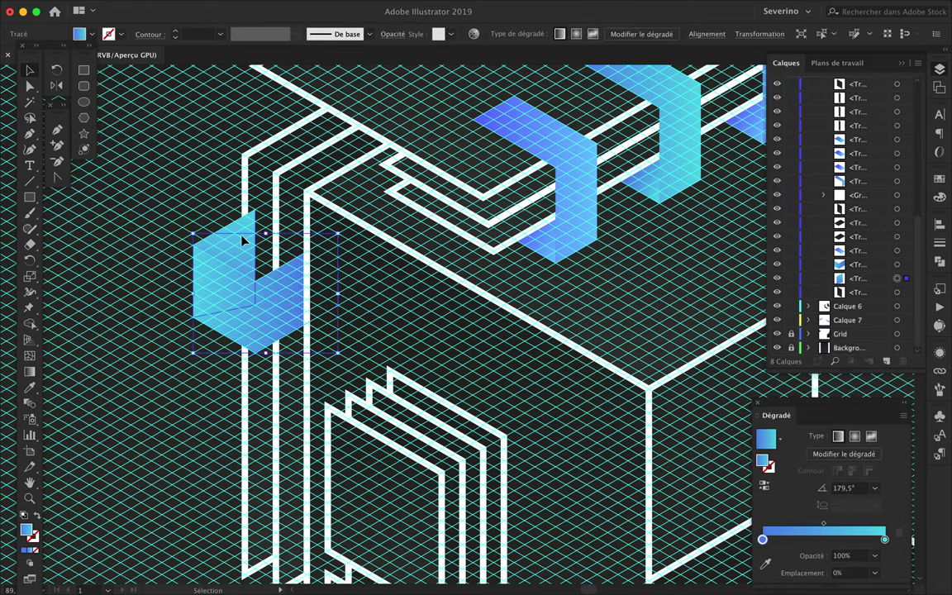
drag(224, 263, 155, 263)
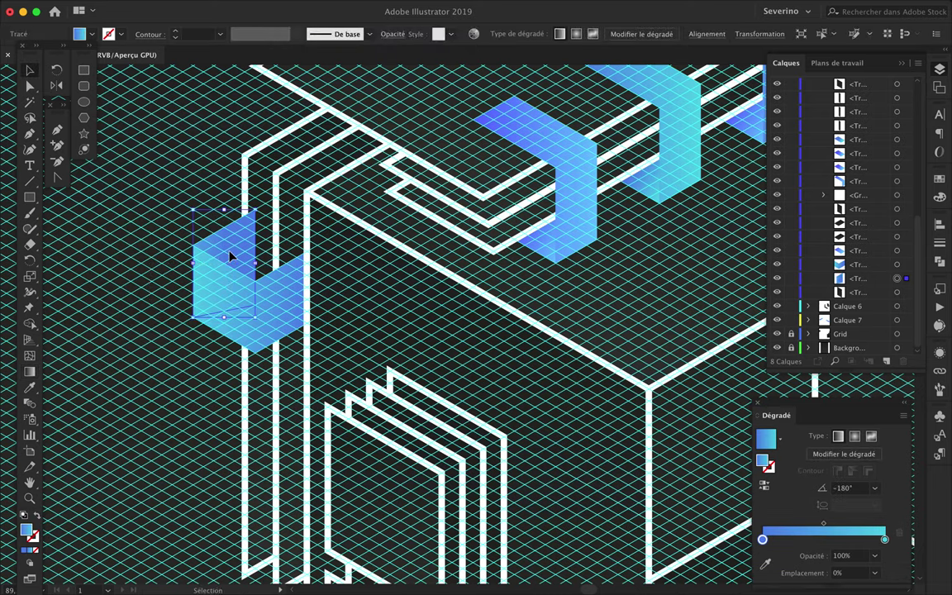
key(super)
scroll(219, 357, down, 3)
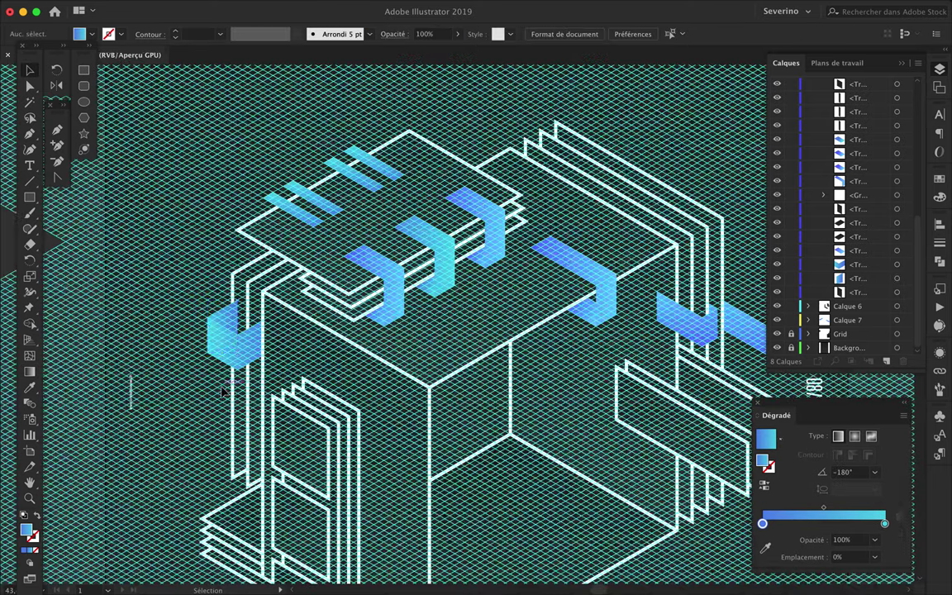
click(847, 320)
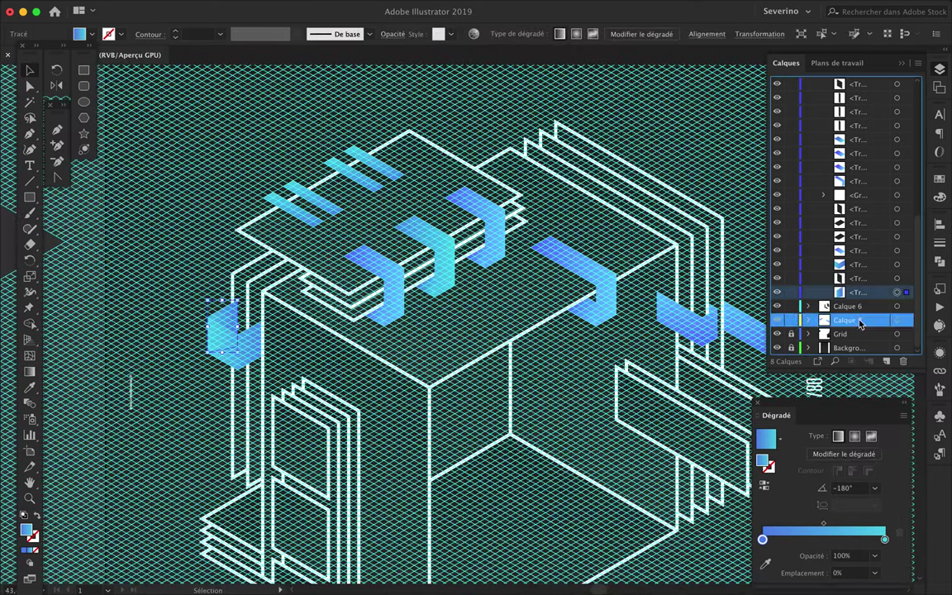
Deselect all and briefly hide the isometric grid to check the artwork
key(super+equal)
click(777, 334)
scroll(405, 301, down, 3)
scroll(413, 299, up, 1)
scroll(415, 299, down, 2)
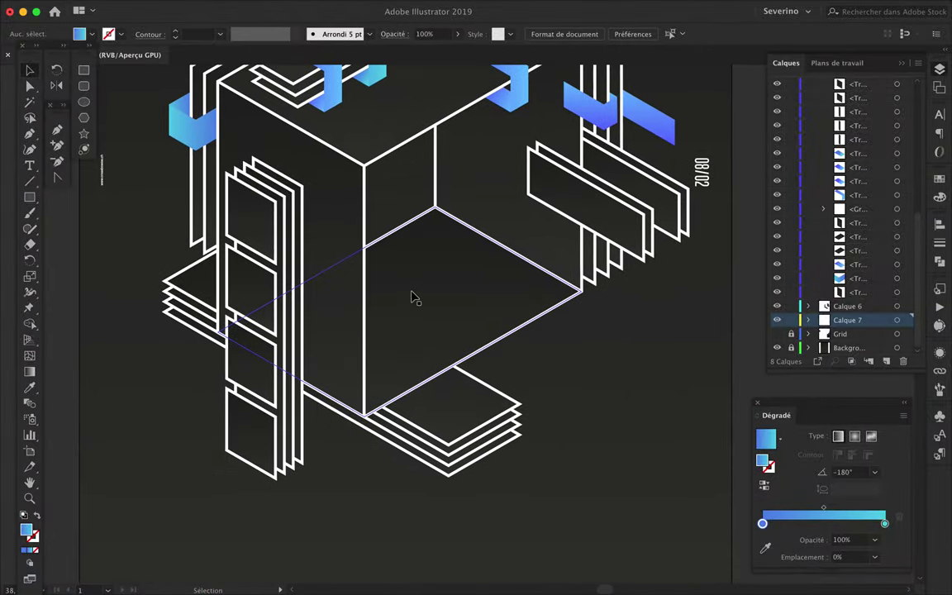
key(super+z)
scroll(500, 305, up, 2)
Draw a tall four-corner panel and pull its right corner left onto the grid
key(p)
click(469, 315)
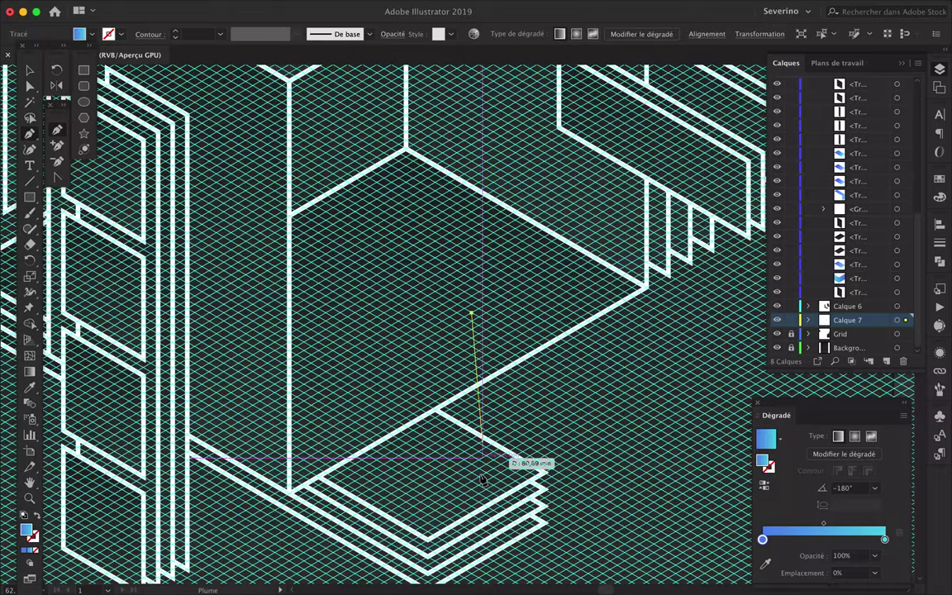
scroll(475, 405, up, 2)
click(482, 502)
click(641, 409)
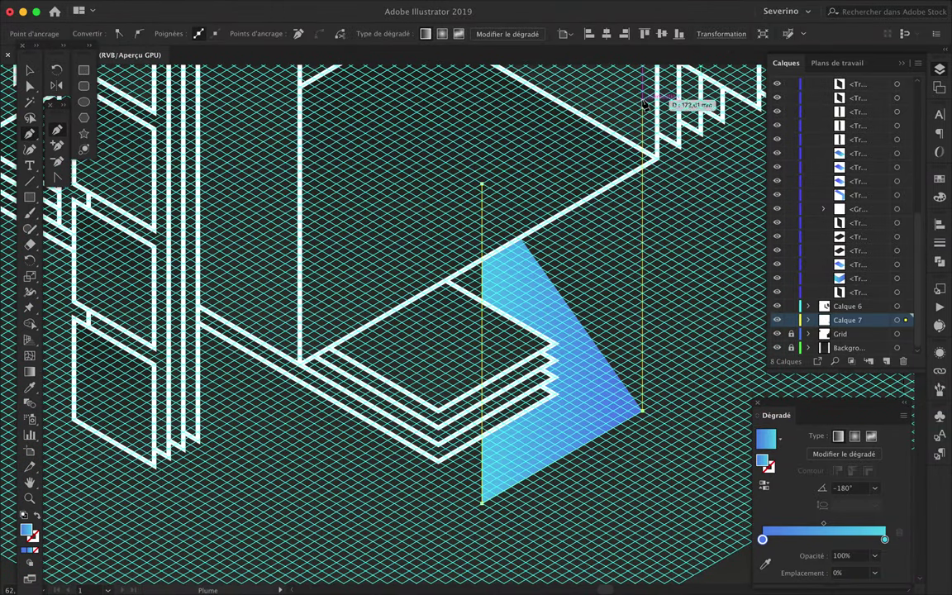
click(644, 164)
click(482, 184)
key(a)
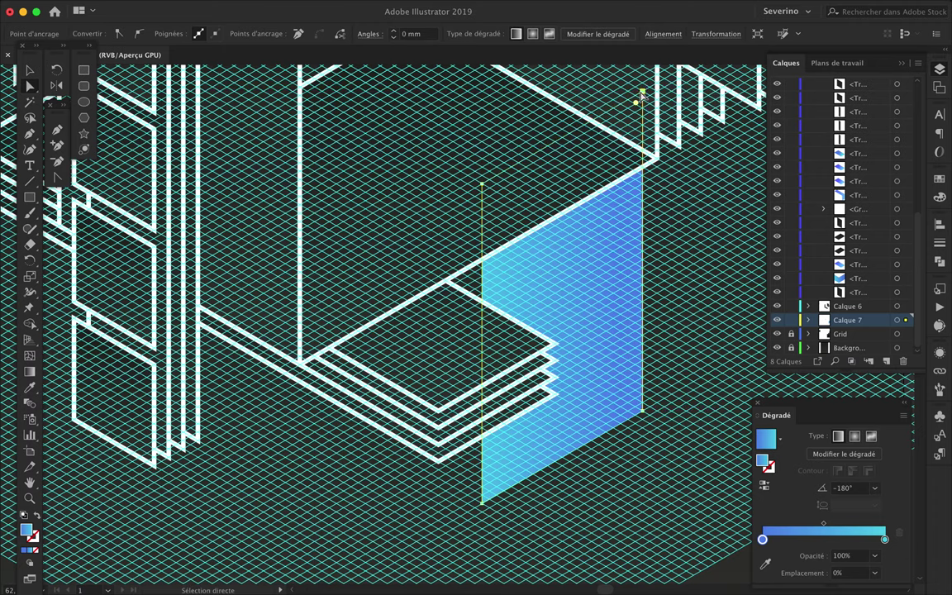
click(645, 413)
drag(643, 93, 615, 110)
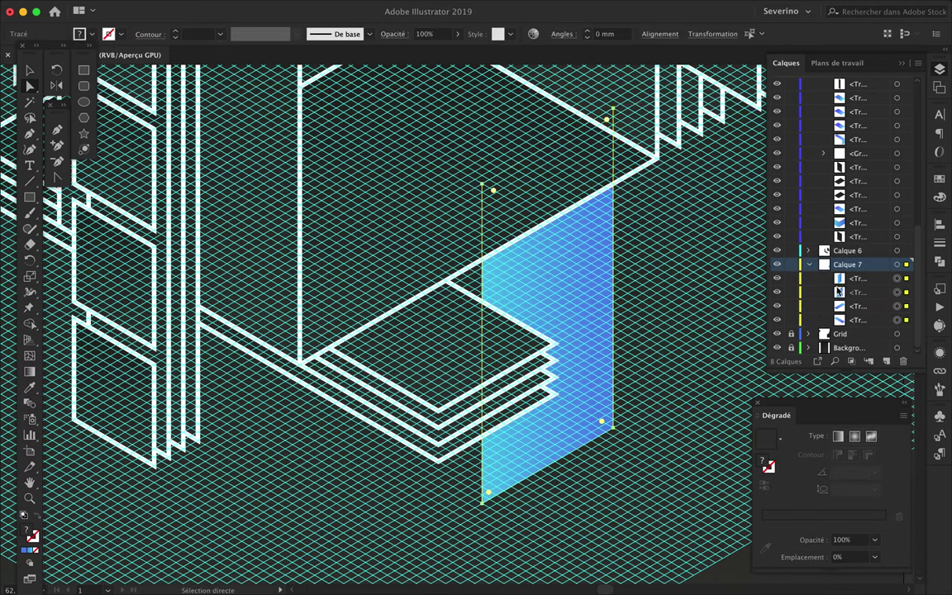
Move the gradient panel above the white outlines in the Layers stacking order
key(v)
click(580, 291)
drag(863, 174, 862, 174)
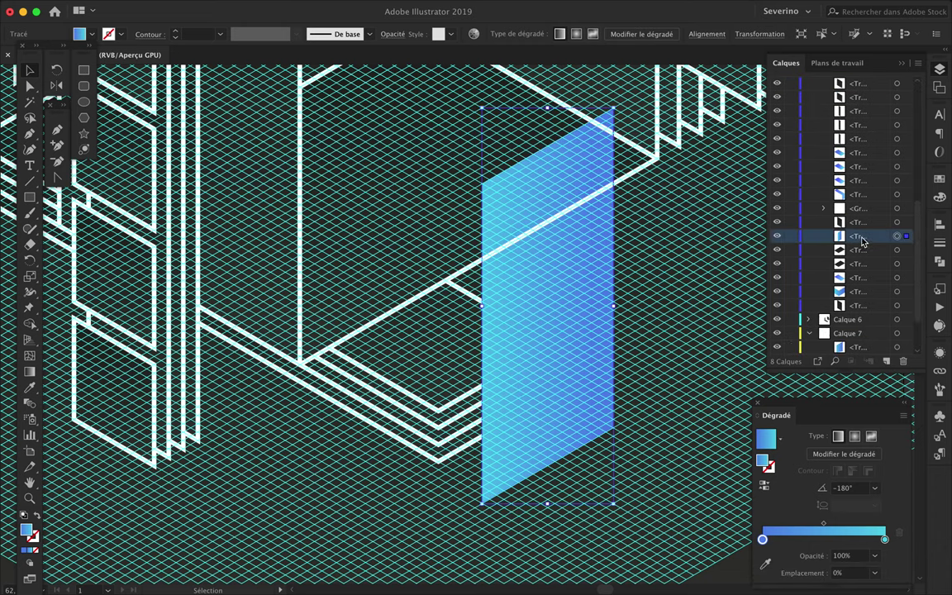
scroll(863, 209, up, 2)
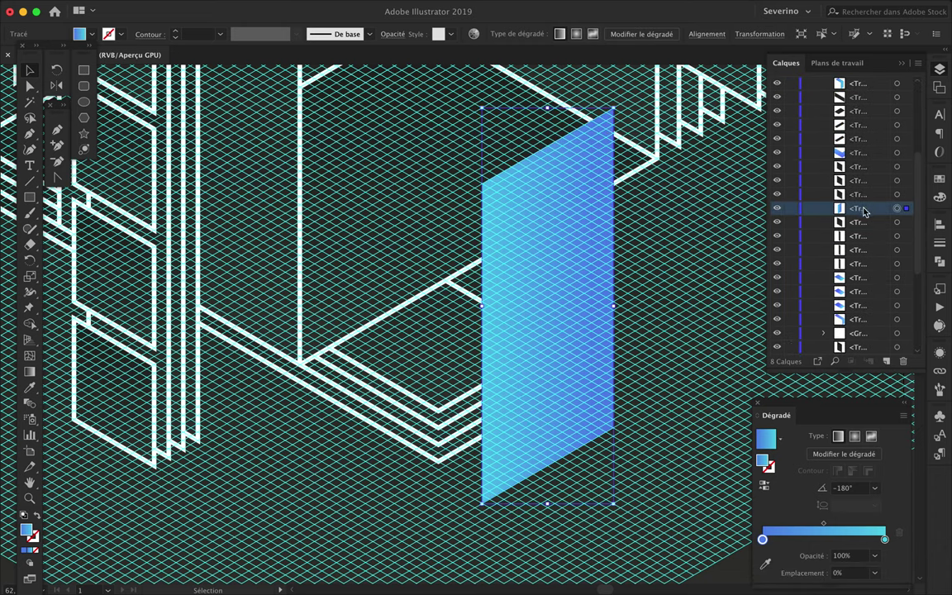
drag(864, 221, 864, 289)
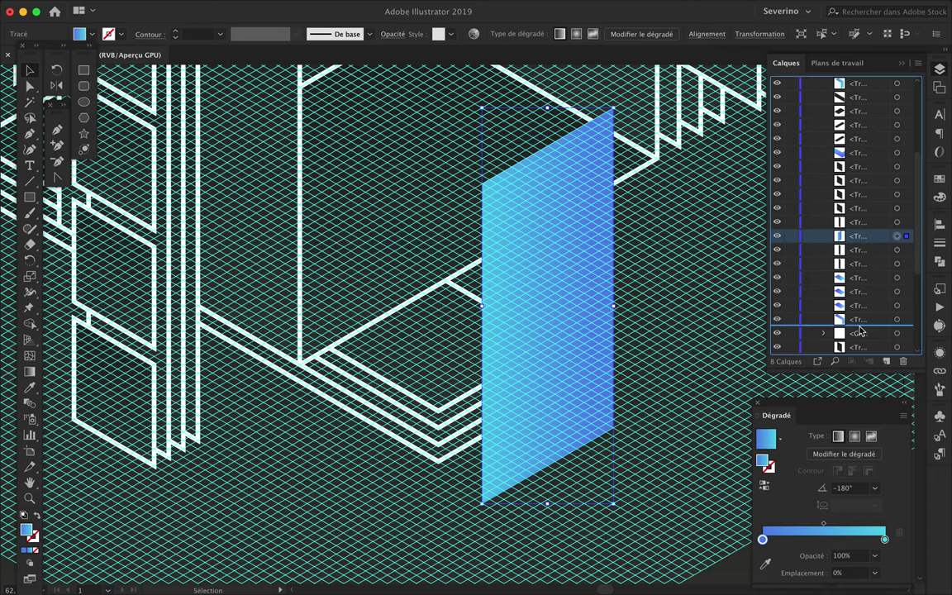
drag(859, 331, 859, 327)
scroll(562, 218, right, 2)
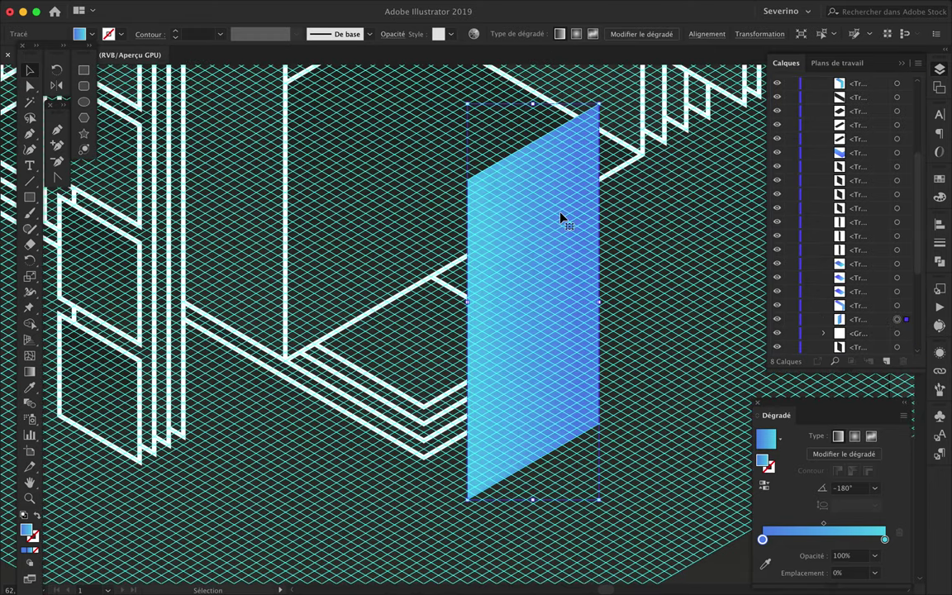
Select a white outline path in Calque 6 and browse the Layers panel
click(429, 367)
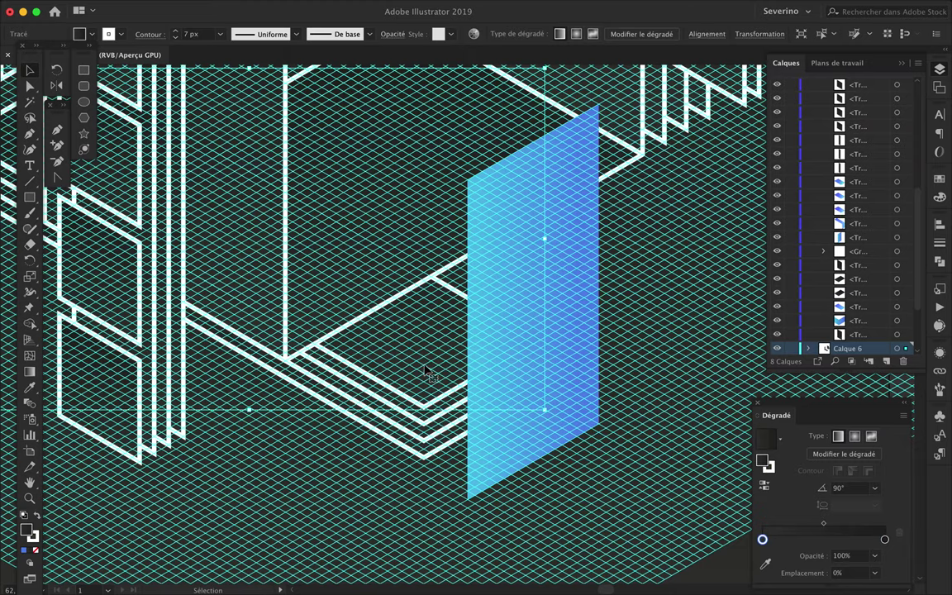
key(p)
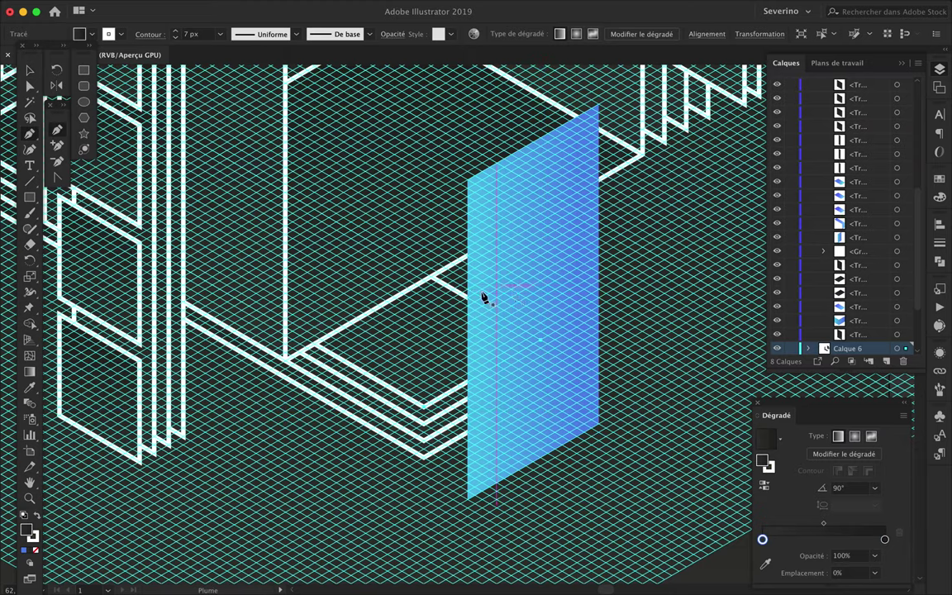
scroll(454, 294, down, 3)
key(a)
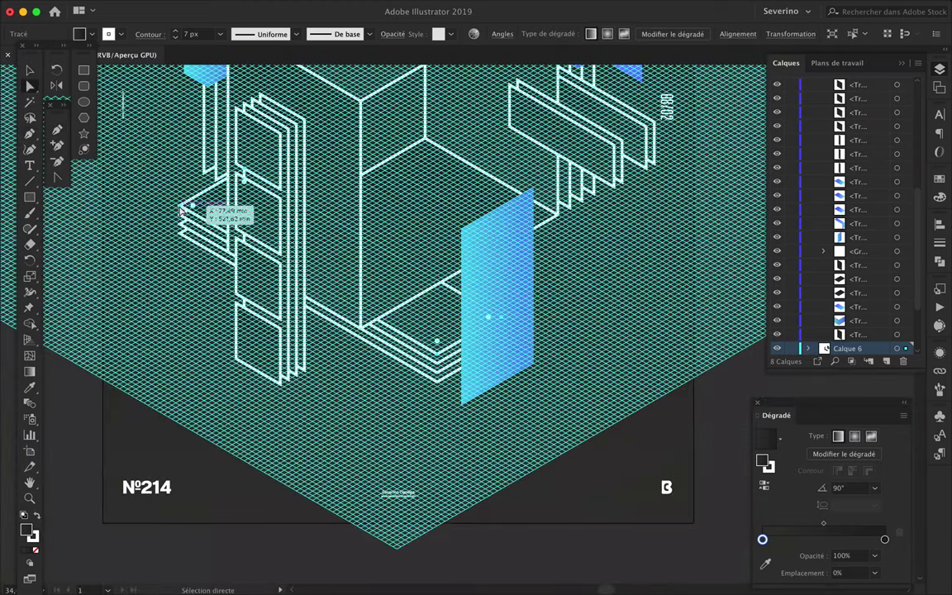
scroll(451, 286, up, 2)
scroll(347, 348, up, 2)
scroll(335, 364, up, 2)
scroll(336, 365, down, 3)
scroll(862, 168, down, 3)
scroll(861, 168, down, 3)
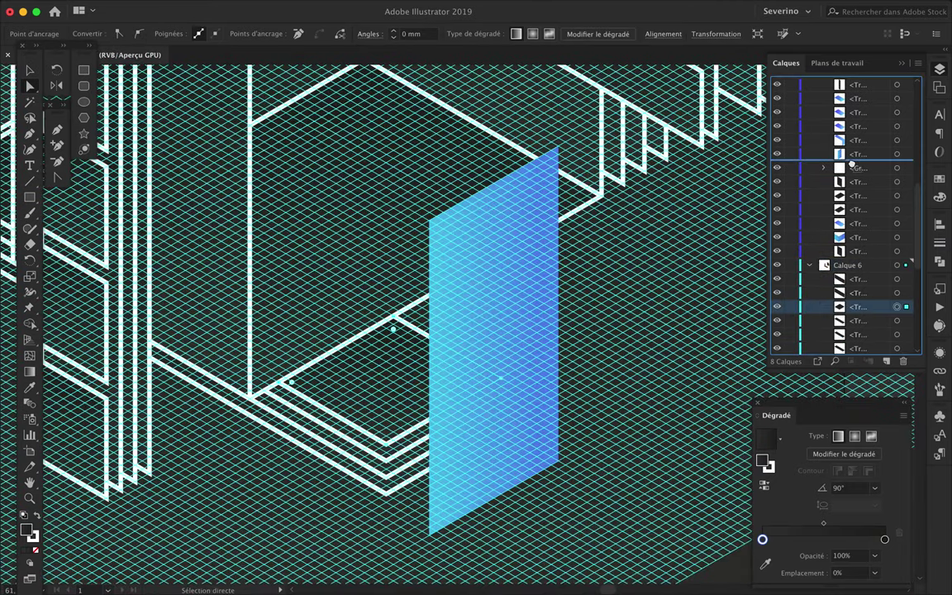
scroll(861, 167, down, 3)
Duplicate the top plate beneath the cube and line the copy up with the stack
click(857, 263)
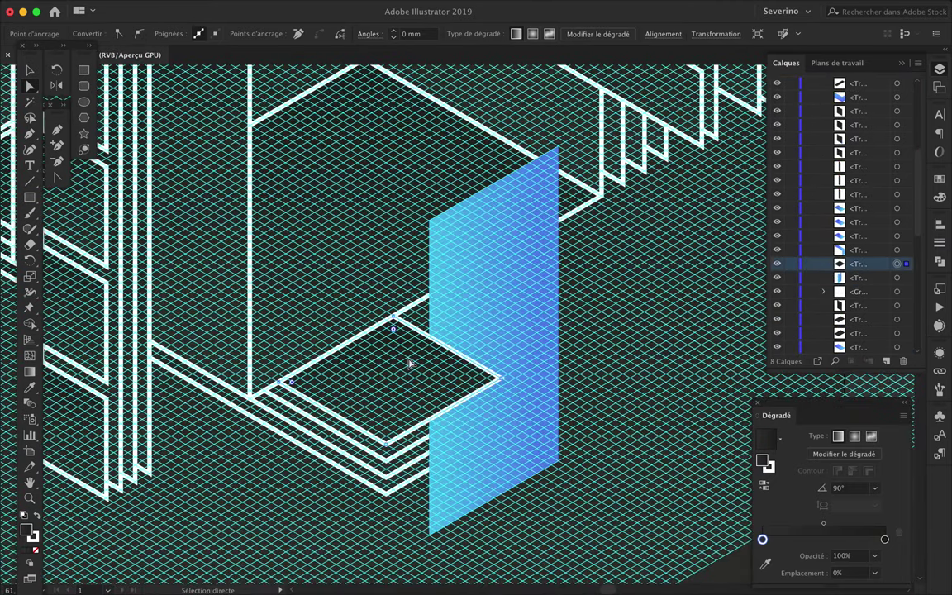
drag(409, 363, 409, 381)
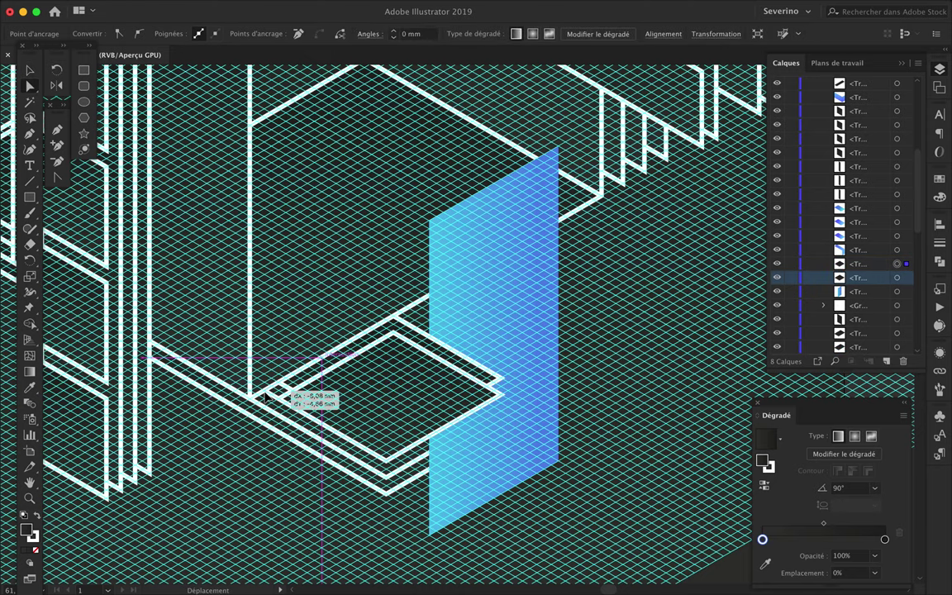
drag(265, 396, 275, 391)
click(452, 407)
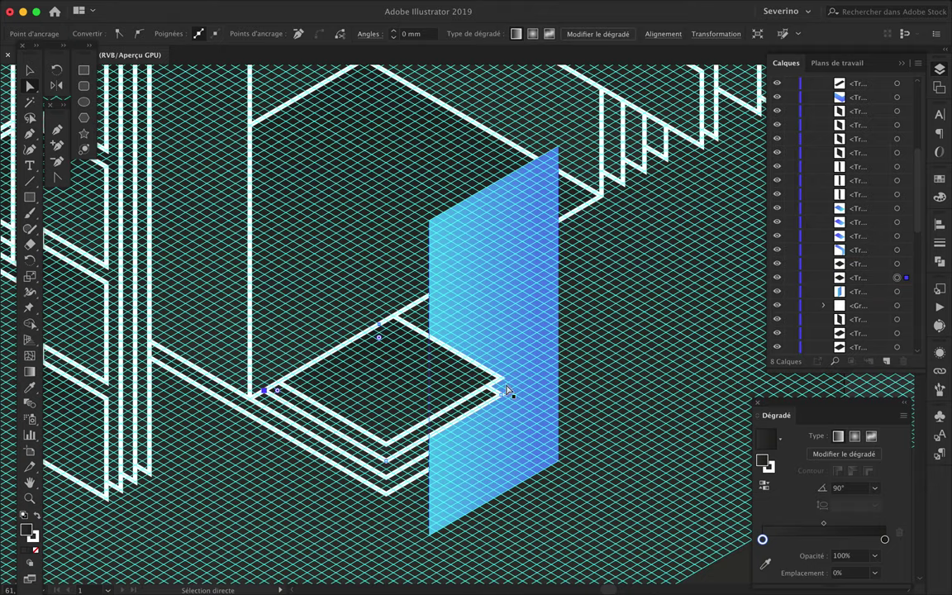
key(super+plus)
key(super+minus)
key(v)
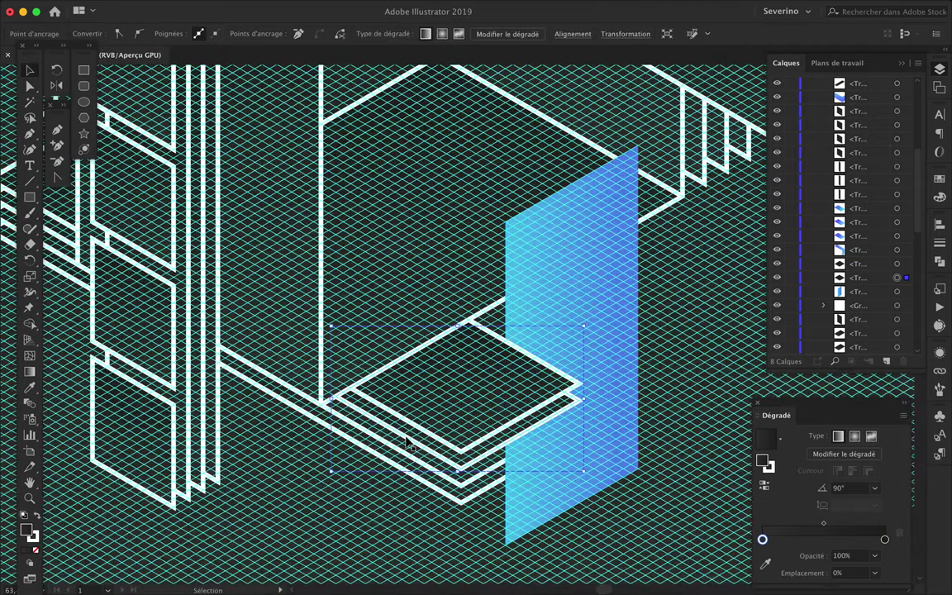
drag(393, 448, 390, 450)
Align the lower plate's anchors, move the stack into place and send it back with Ctrl+[
key(super+plus)
key(a)
click(442, 490)
drag(443, 494, 642, 404)
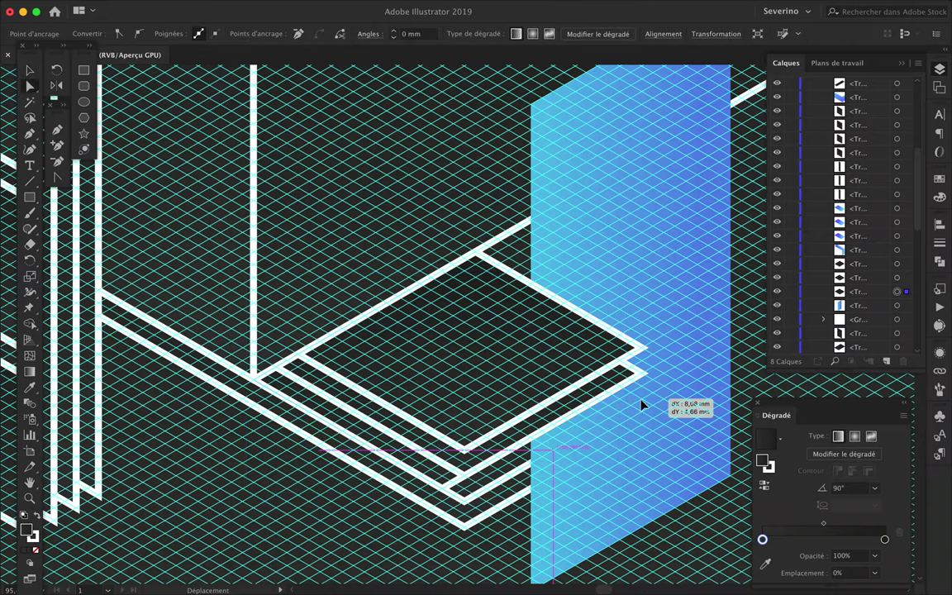
key(super+minus)
key(super+apostrophe)
key(super+apostrophe)
key(v)
drag(496, 476, 500, 496)
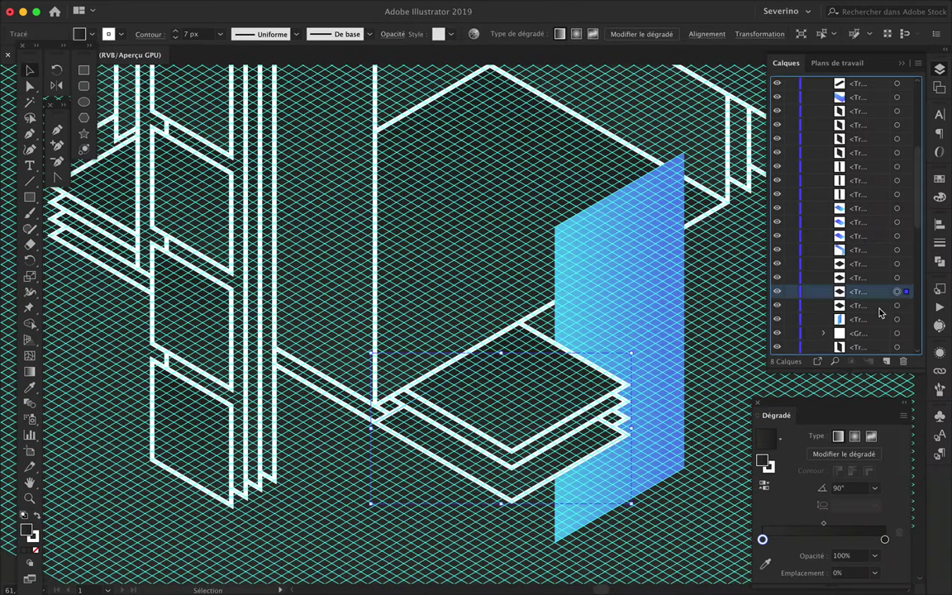
key(super+bracketleft)
scroll(789, 300, down, 5)
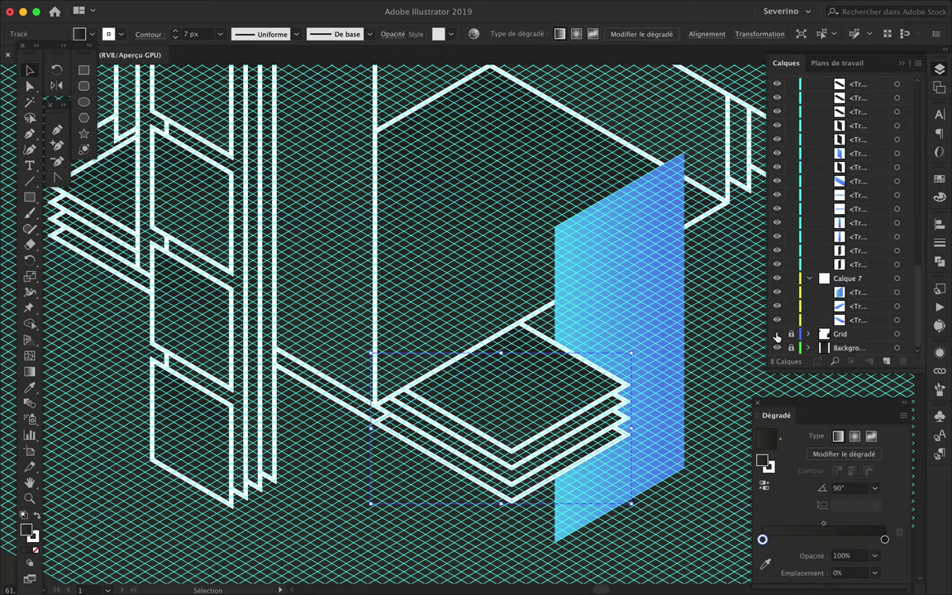
Hide the grid and stretch the bottom plate leftward along the cube's wall
click(776, 334)
click(719, 479)
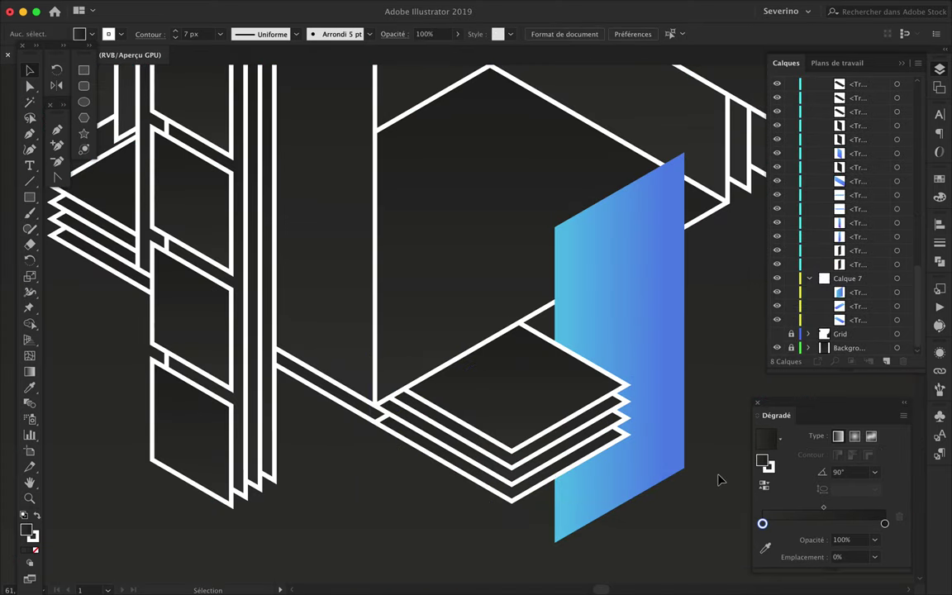
key(a)
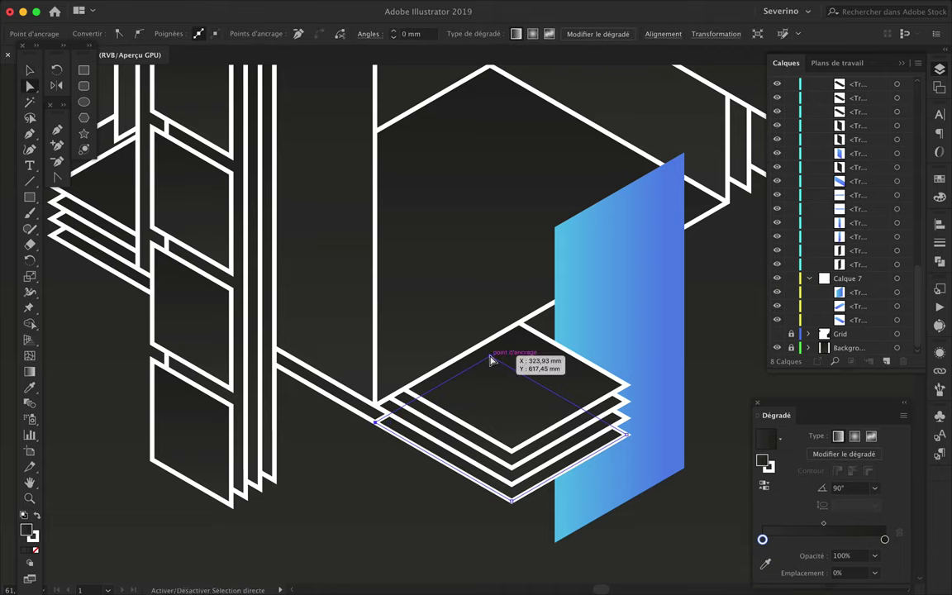
drag(378, 421, 256, 353)
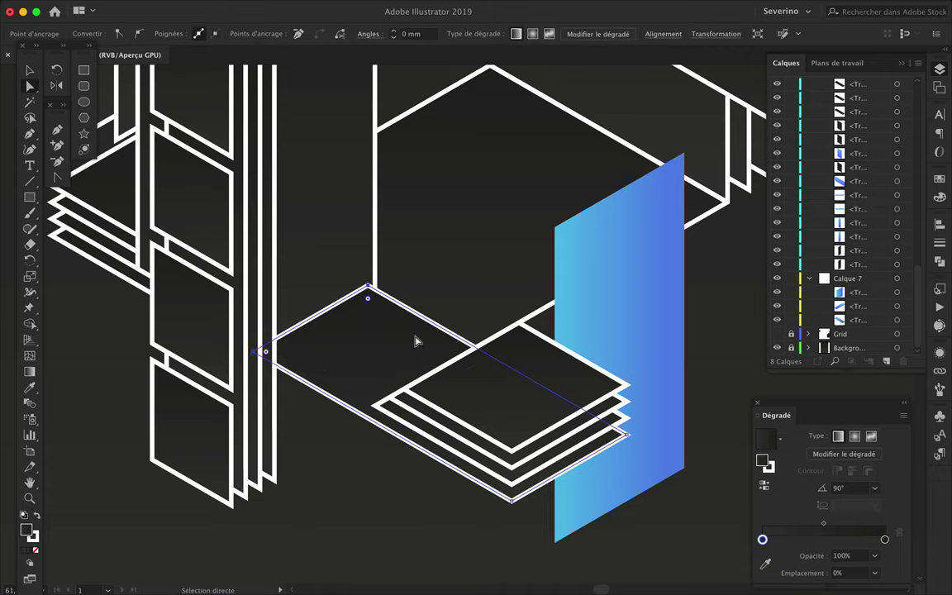
drag(416, 341, 367, 291)
mouse_move(484, 356)
mouse_down()
mouse_move(461, 343)
mouse_move(476, 348)
mouse_up()
drag(370, 291, 374, 403)
key(minus)
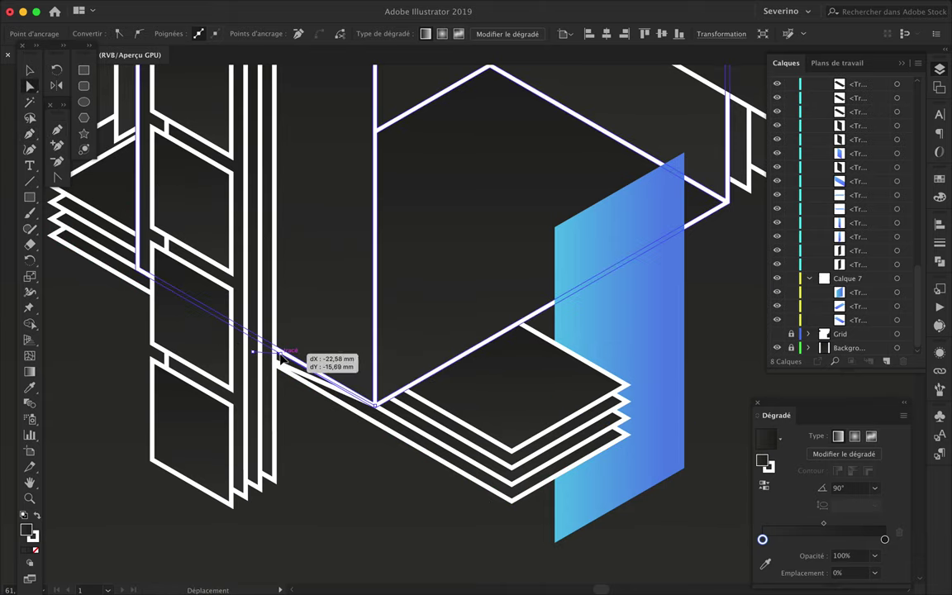
drag(285, 366, 290, 357)
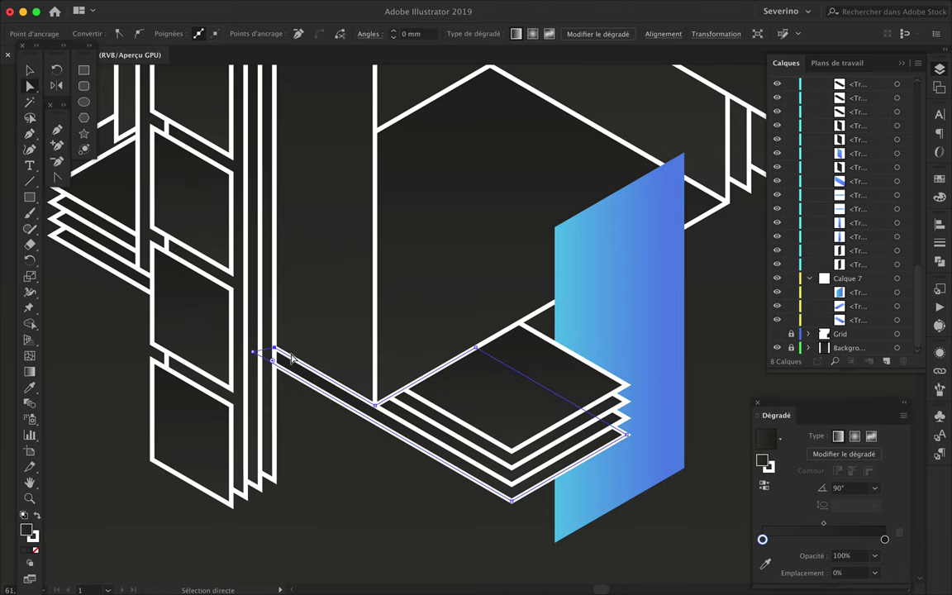
click(350, 413)
Hide all panels with Tab and fit the whole poster in the window
scroll(372, 478, right, 4)
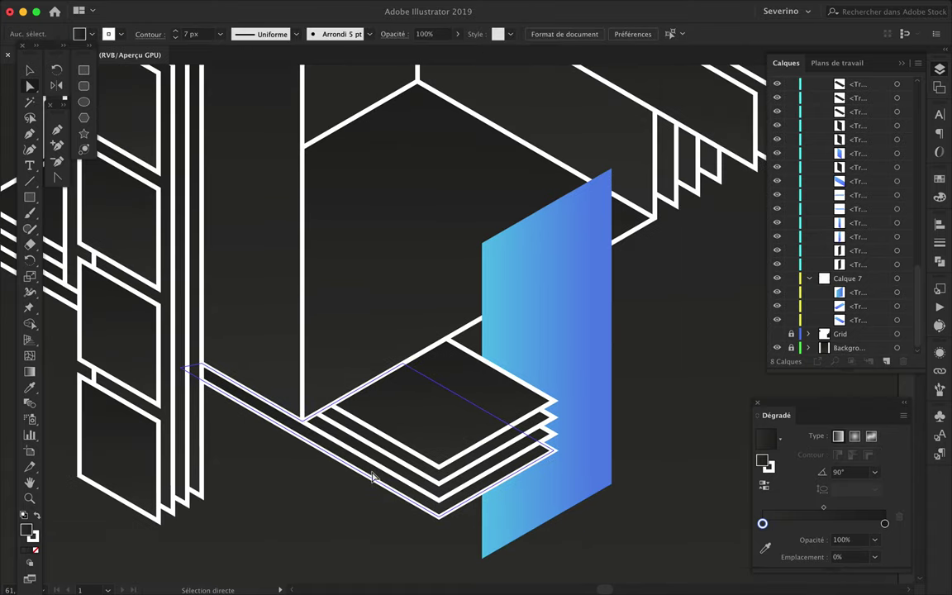
scroll(371, 477, down, 2)
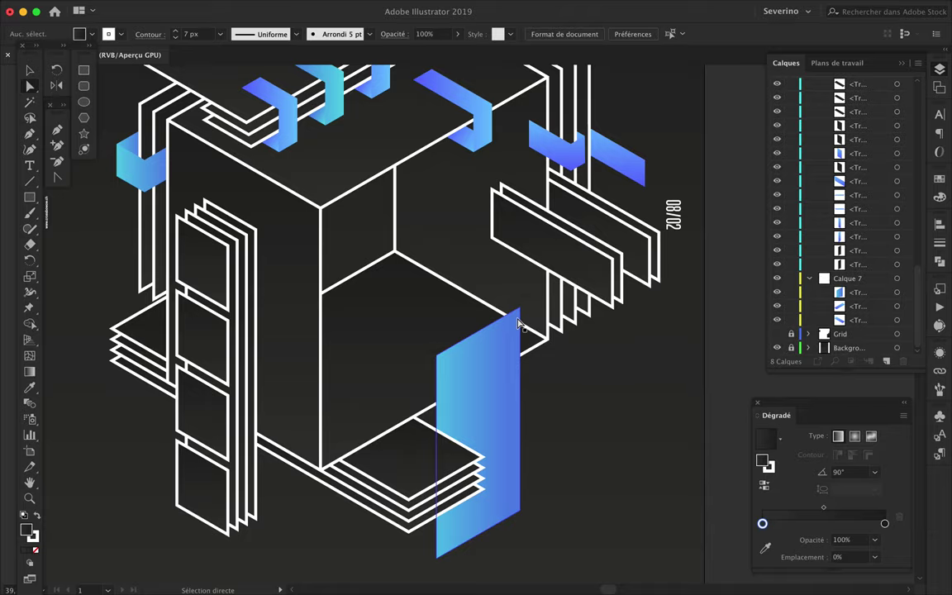
key(Tab)
key(ctrl+0)
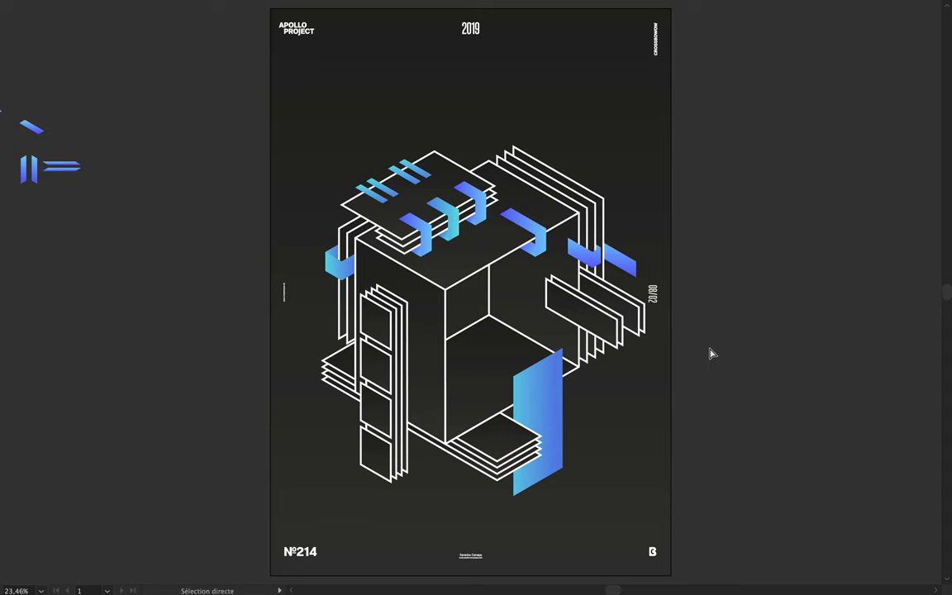
Restore the panels and grid, then trim the upper part of the vertical blue shape
scroll(536, 374, up, 5)
key(Tab)
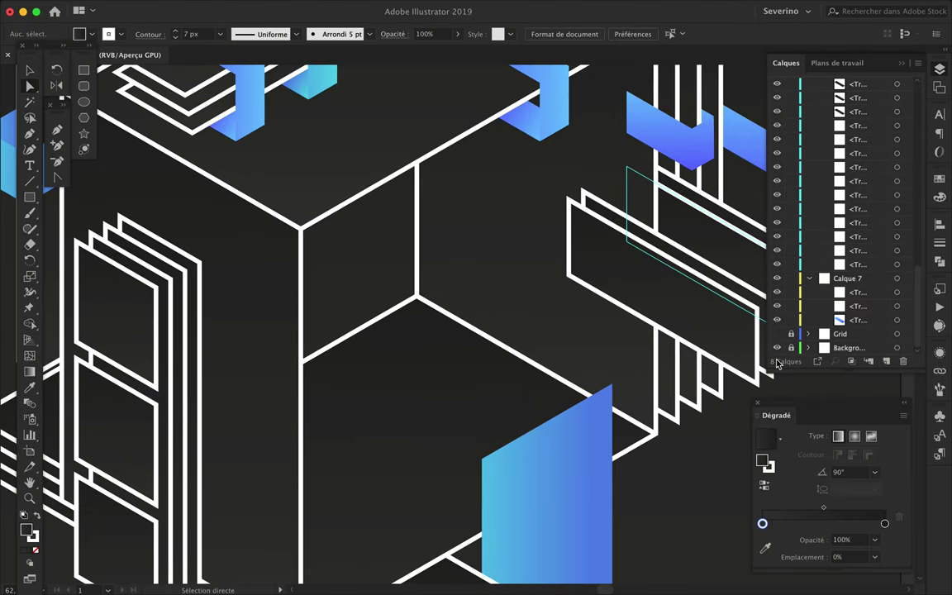
key(ctrl+quotedbl)
click(545, 429)
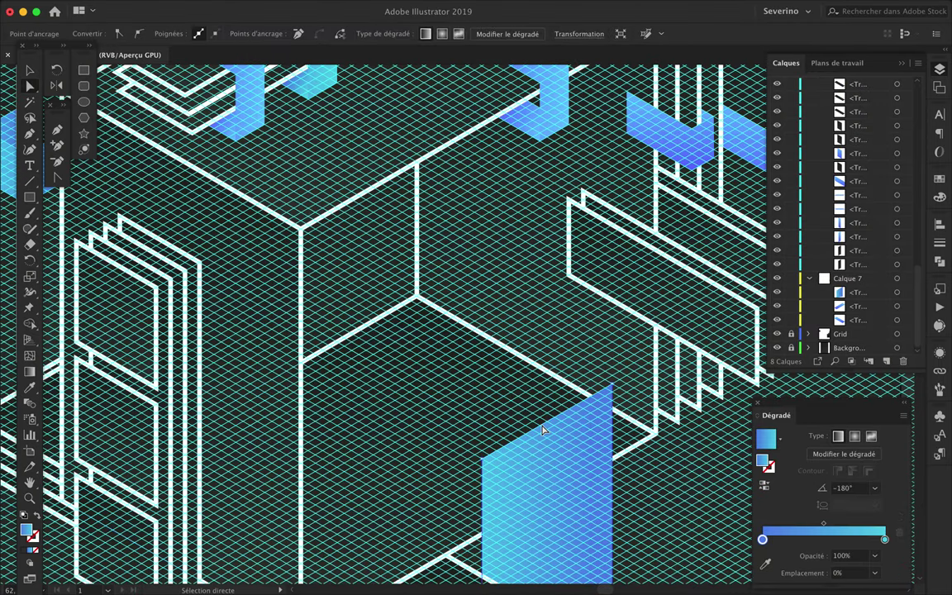
drag(543, 429, 546, 520)
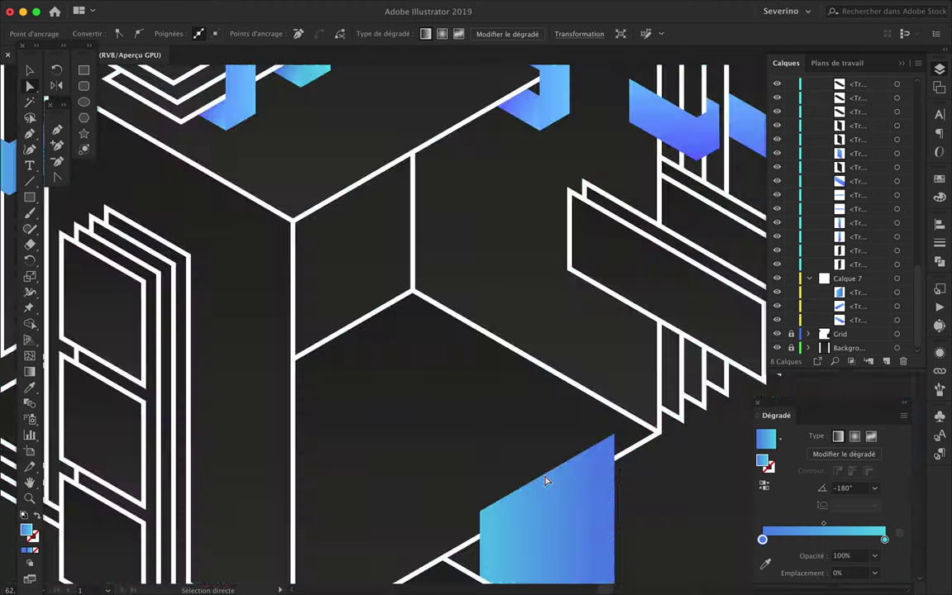
key(p)
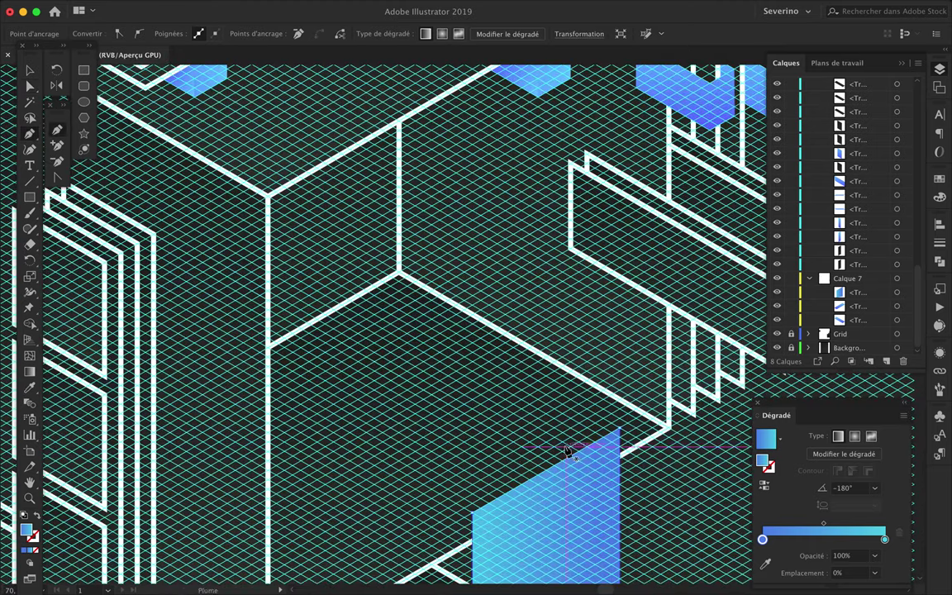
click(559, 468)
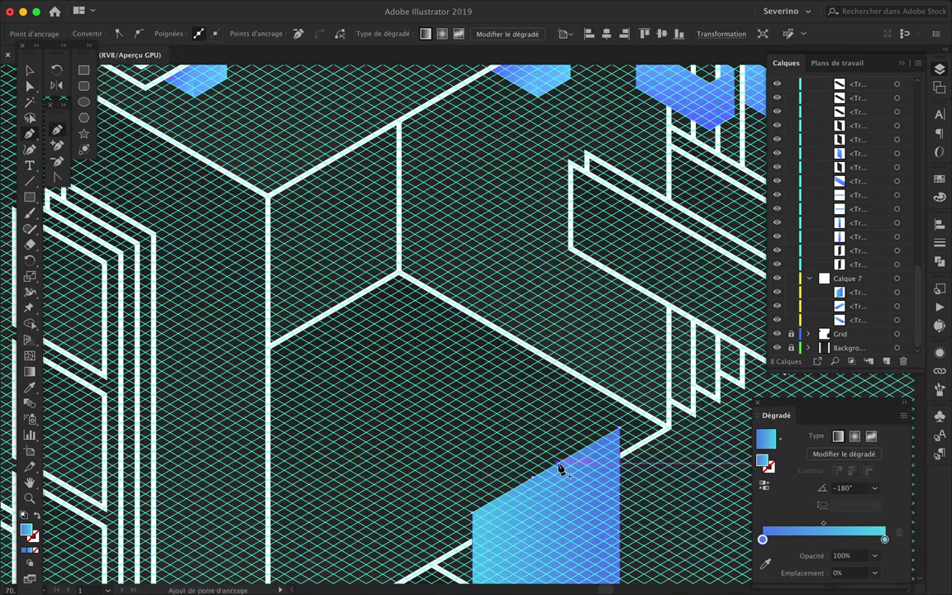
drag(580, 465, 326, 262)
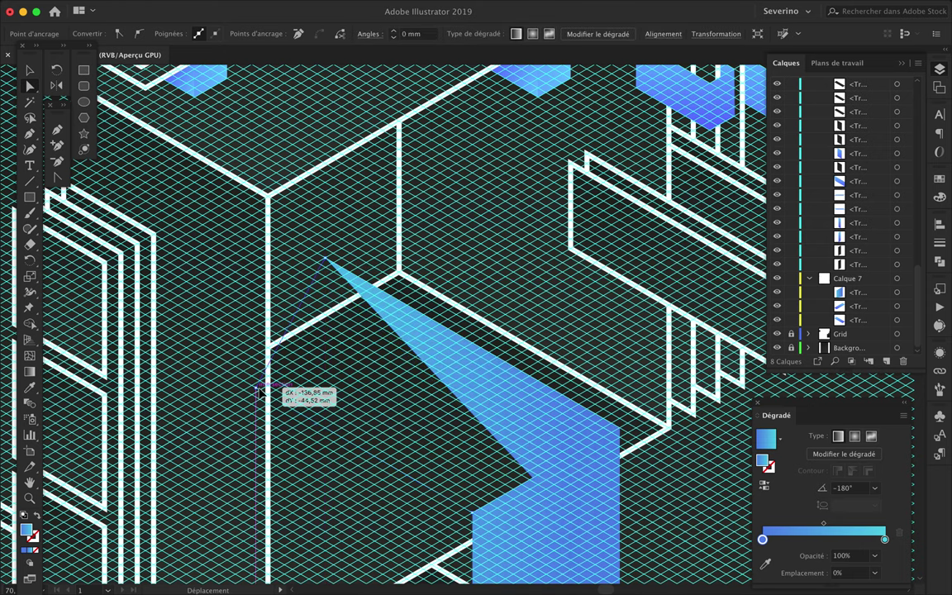
drag(249, 392, 268, 392)
key(Delete)
Draw a new parallelogram on the grid ending at the blue strip's corner
key(p)
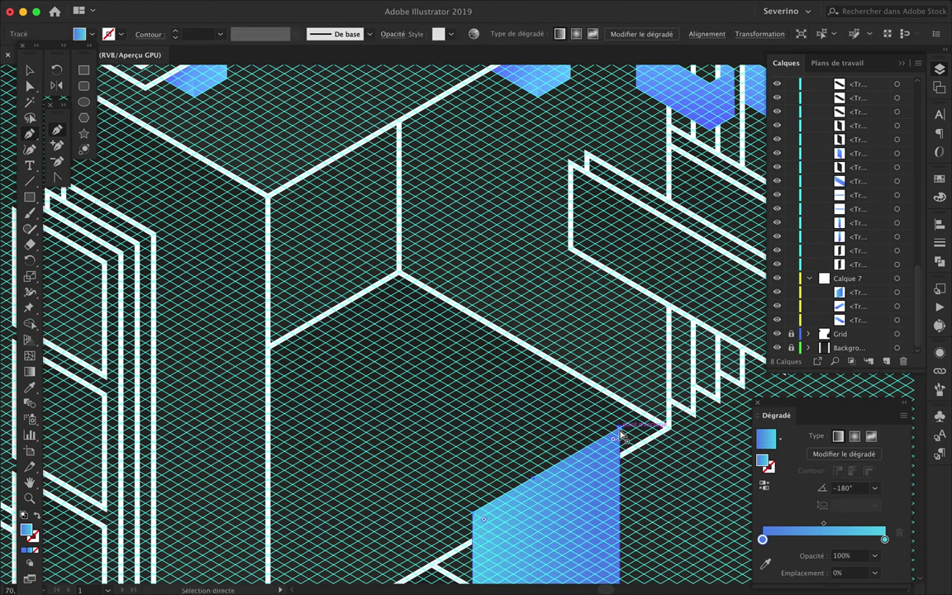
click(177, 341)
click(328, 260)
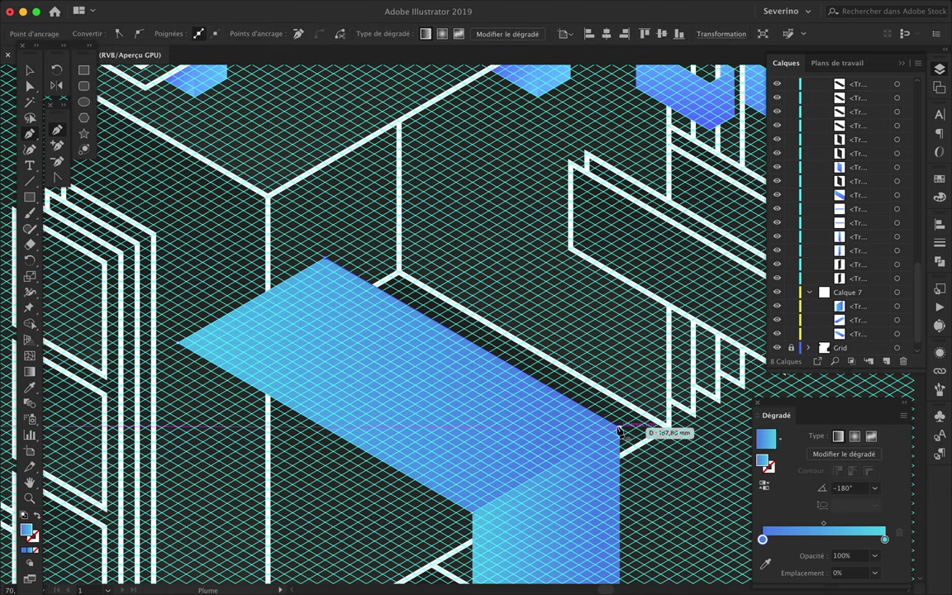
click(492, 366)
key(v)
scroll(860, 207, up, 10)
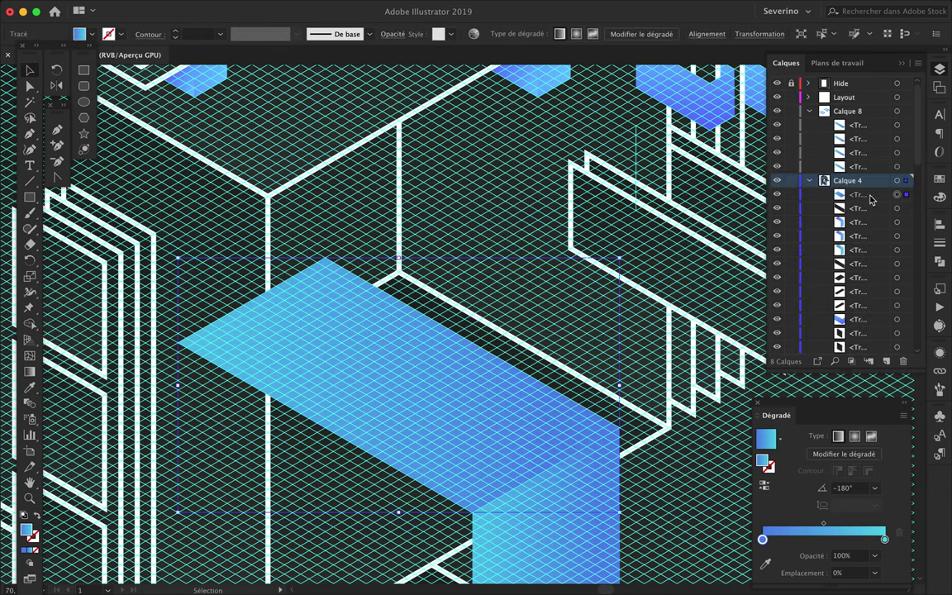
Send the strip behind the white outlines and snap its left tip onto the vertical edge
scroll(865, 342, down, 2)
scroll(863, 339, down, 2)
scroll(859, 335, down, 2)
scroll(855, 330, down, 2)
mouse_move(854, 331)
mouse_down()
mouse_move(854, 240)
mouse_move(854, 262)
mouse_up()
key(p)
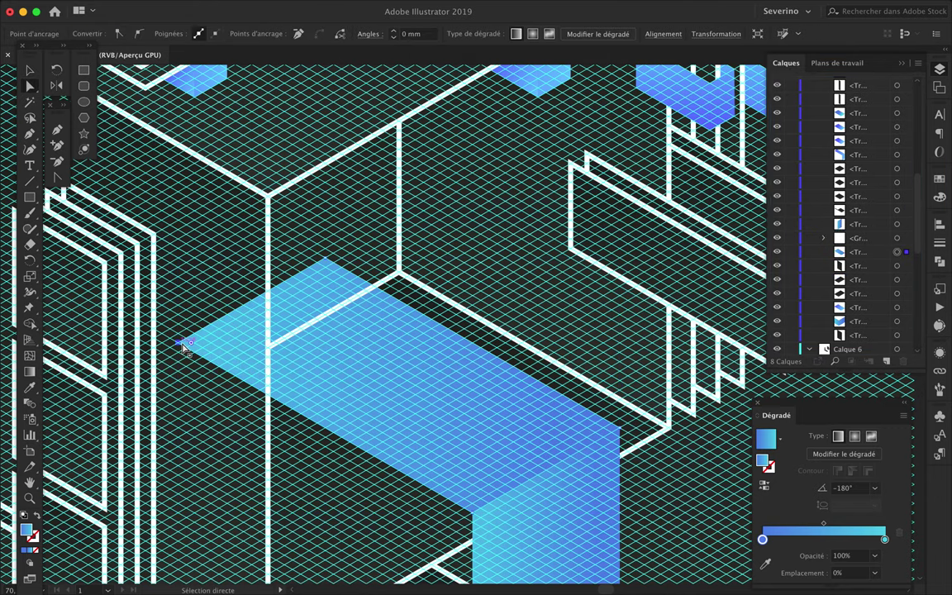
drag(269, 398, 268, 298)
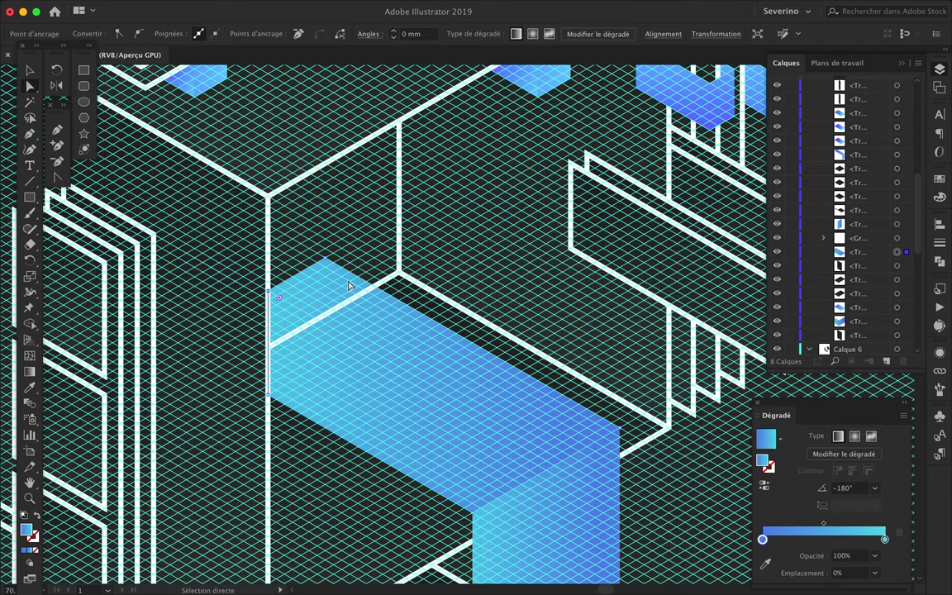
Add an anchor point at the gradient strip's top corner
scroll(348, 285, down, 1)
scroll(348, 285, down, 1)
scroll(348, 285, down, 1)
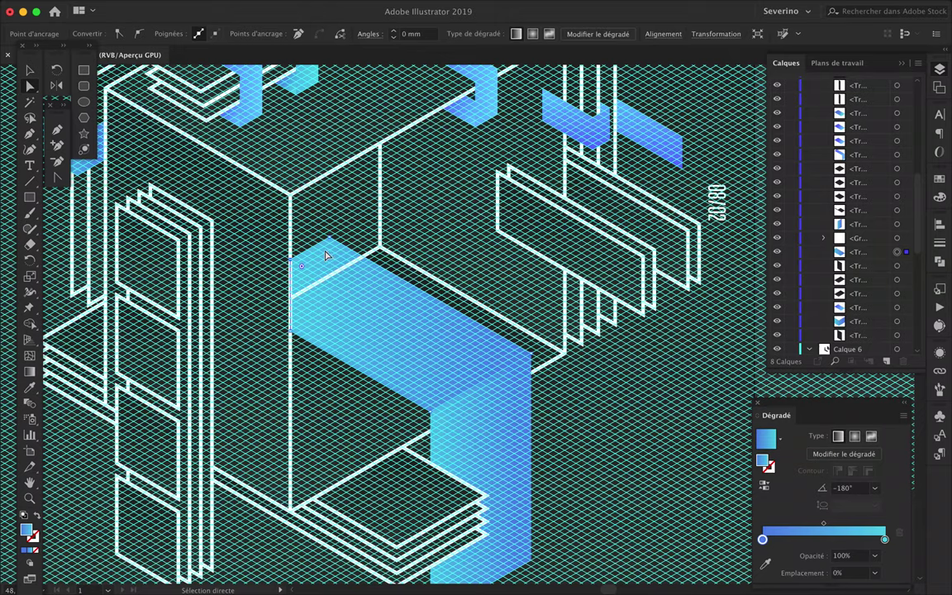
scroll(326, 256, up, 1)
key(p)
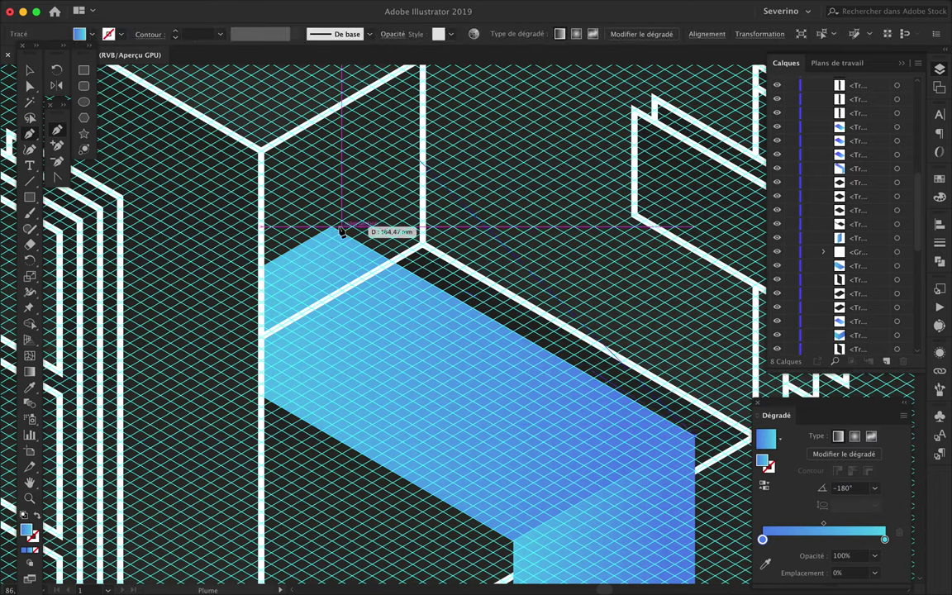
click(330, 228)
scroll(277, 271, up, 2)
scroll(265, 270, up, 1)
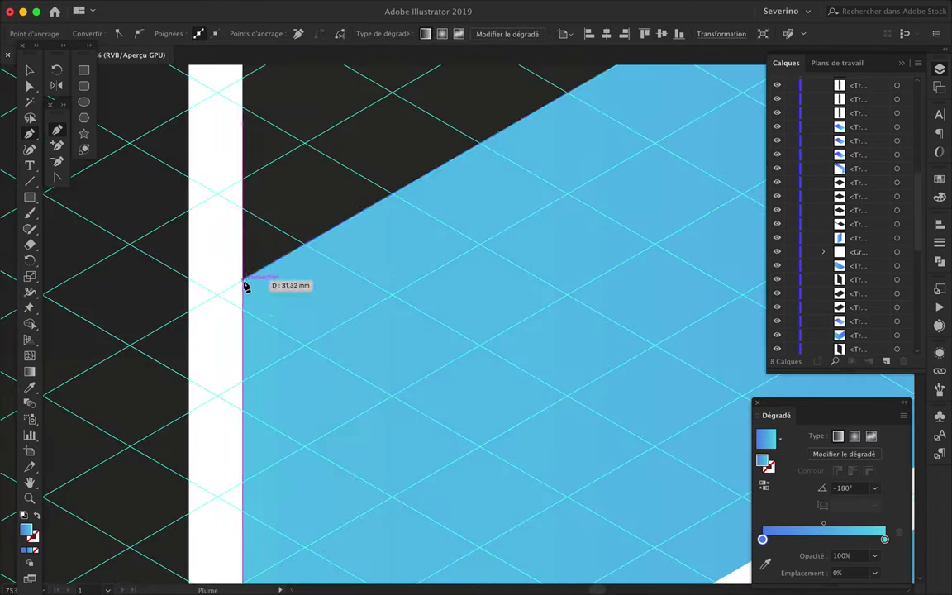
scroll(246, 282, down, 1)
scroll(252, 538, down, 2)
scroll(276, 393, down, 1)
key(v)
scroll(254, 299, down, 1)
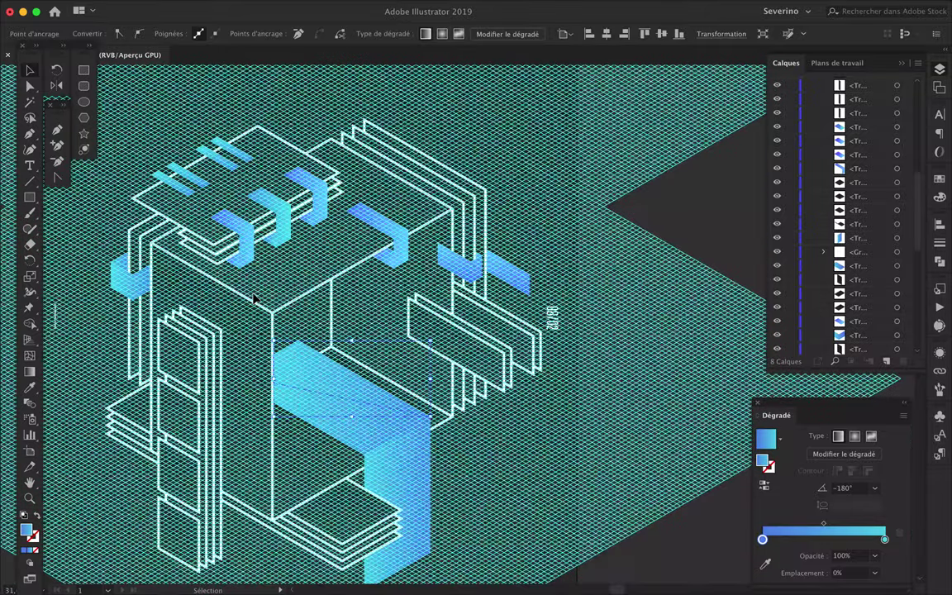
Snap the gradient strip's top corner point onto the white edge line
scroll(254, 299, down, 1)
click(559, 429)
scroll(558, 428, down, 1)
scroll(558, 429, up, 1)
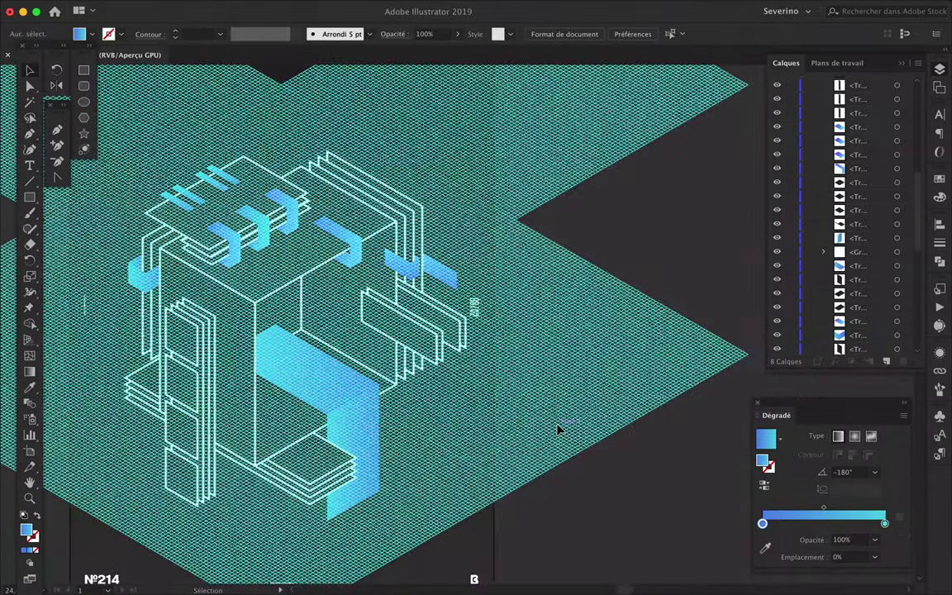
scroll(270, 308, up, 1)
scroll(271, 308, up, 1)
scroll(270, 308, up, 3)
key(a)
drag(291, 330, 245, 307)
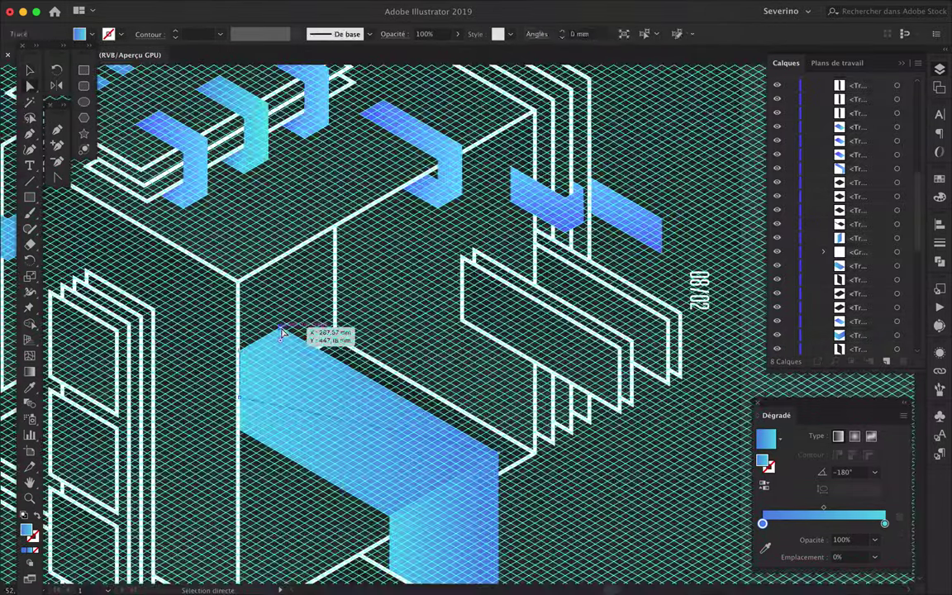
scroll(245, 307, up, 2)
scroll(242, 312, up, 2)
scroll(241, 312, up, 1)
drag(244, 314, 267, 287)
click(362, 250)
Stretch the vertical gradient strip down to the poster's bottom edge
scroll(364, 251, down, 1)
scroll(417, 215, down, 3)
scroll(512, 173, down, 2)
scroll(650, 354, down, 1)
scroll(650, 354, down, 2)
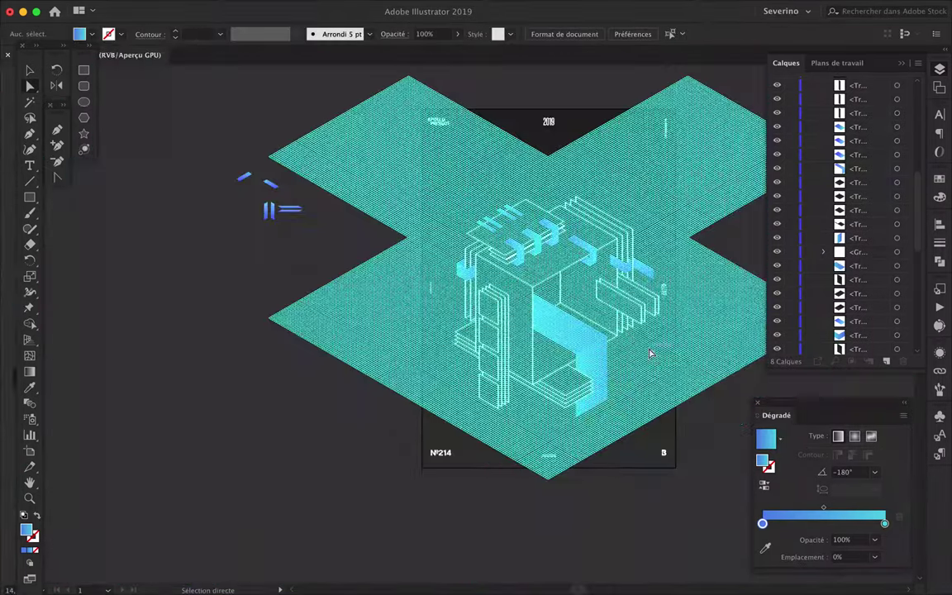
click(608, 406)
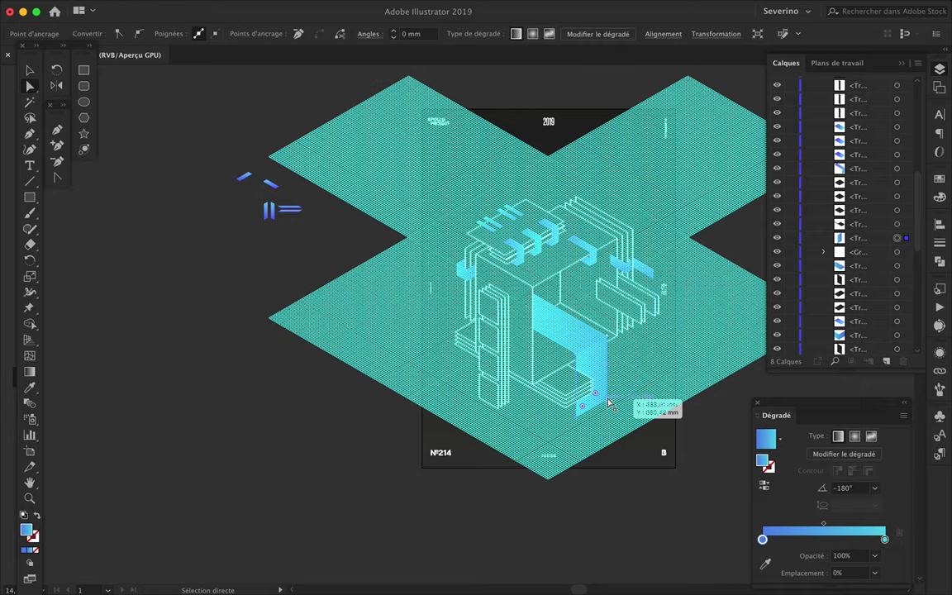
drag(608, 427, 609, 428)
click(710, 430)
Hide the isometric grid layer
click(784, 280)
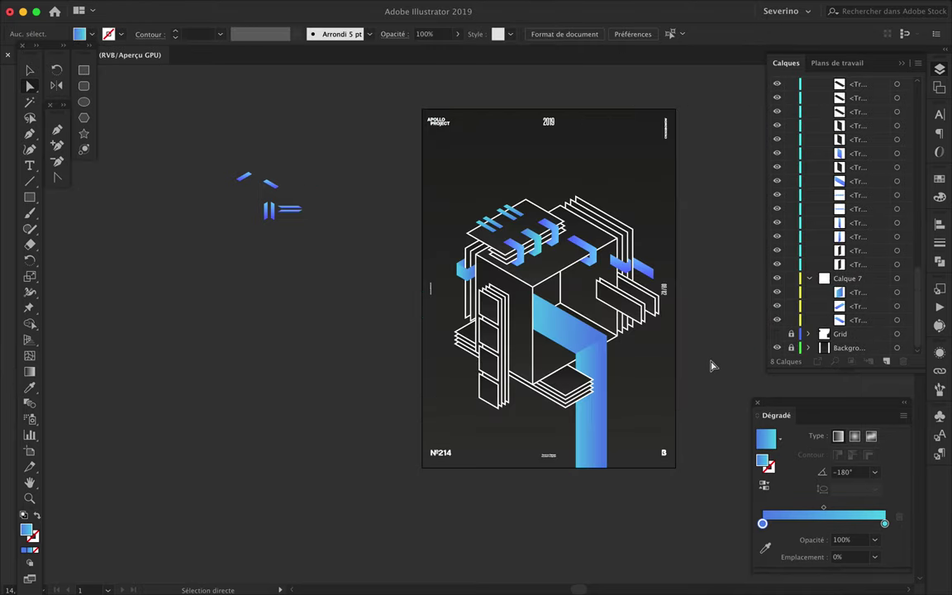
scroll(631, 350, up, 5)
click(416, 234)
key(g)
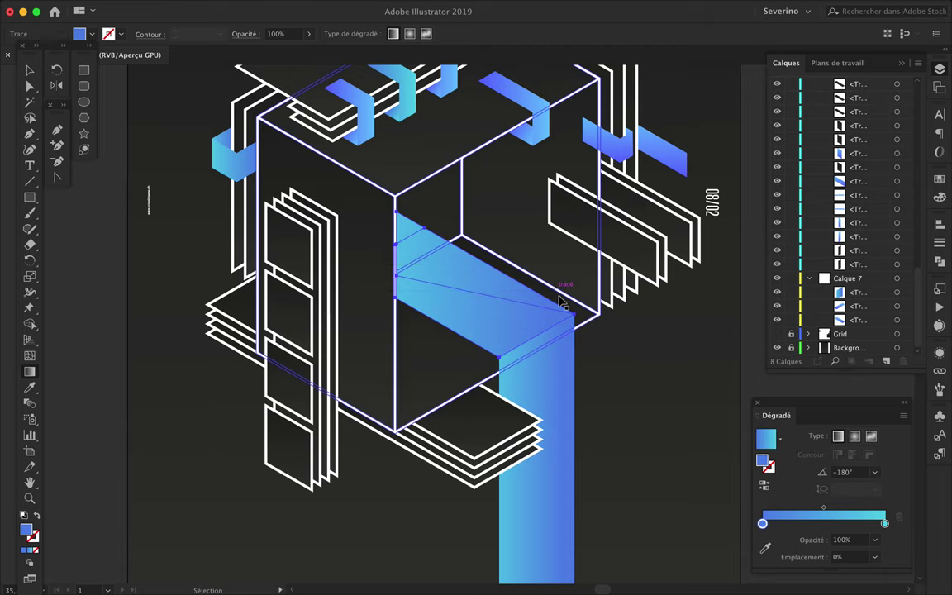
Re-aim the vertical strip's gradient to −90°, blue at the bend fading to cyan below
scroll(579, 372, down, 3)
drag(484, 399, 574, 399)
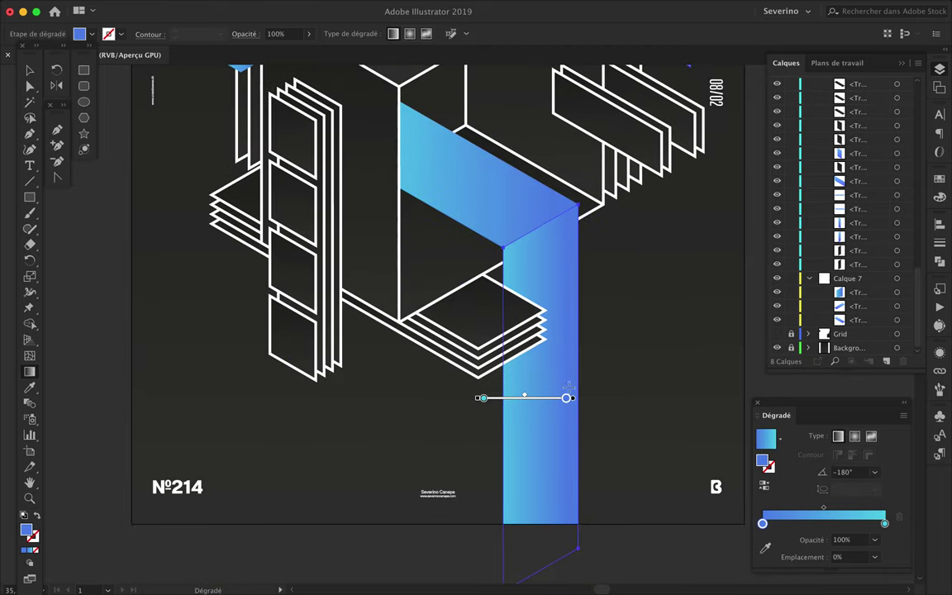
drag(488, 399, 463, 401)
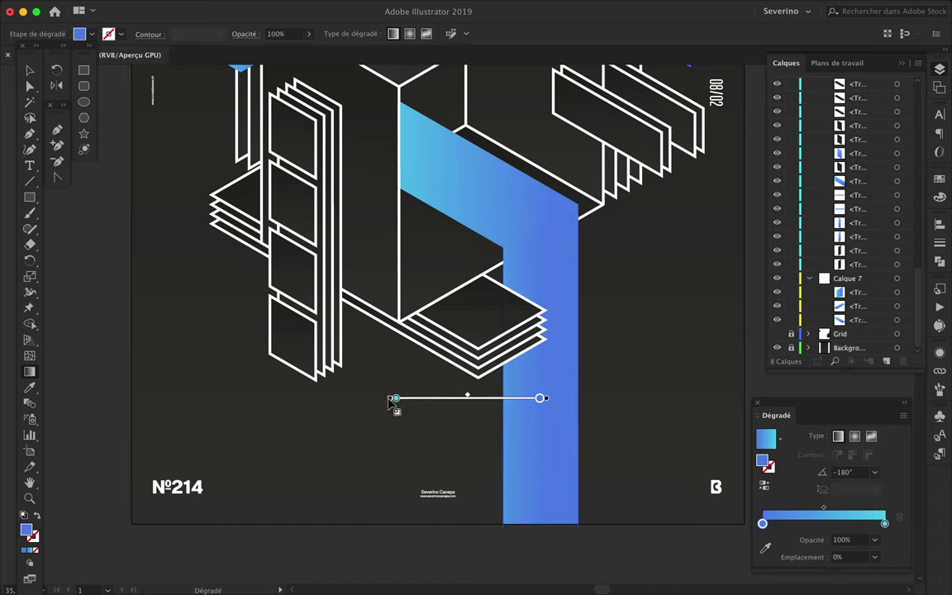
drag(541, 399, 548, 519)
drag(548, 475, 548, 354)
key(a)
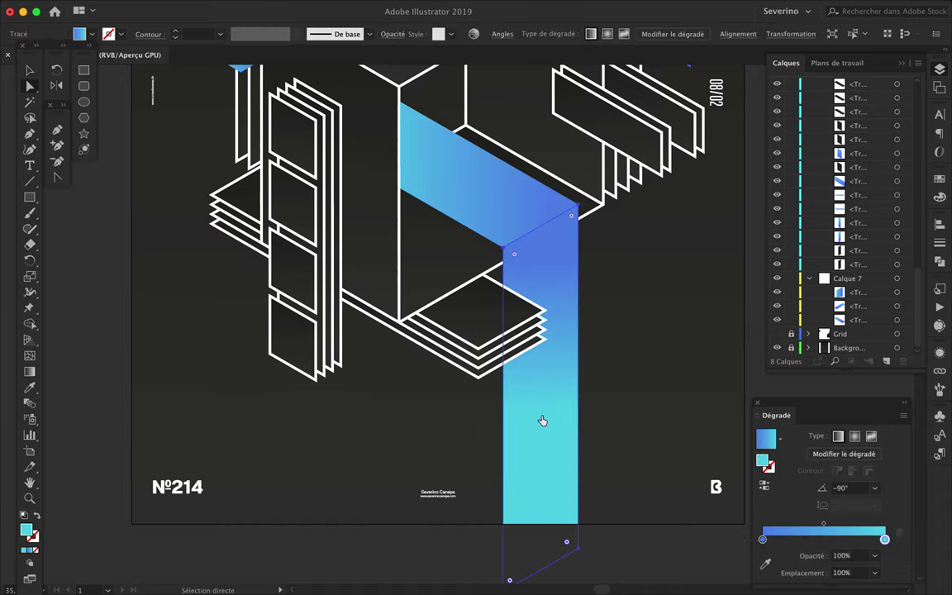
scroll(542, 418, down, 5)
scroll(554, 415, up, 2)
scroll(579, 264, up, 3)
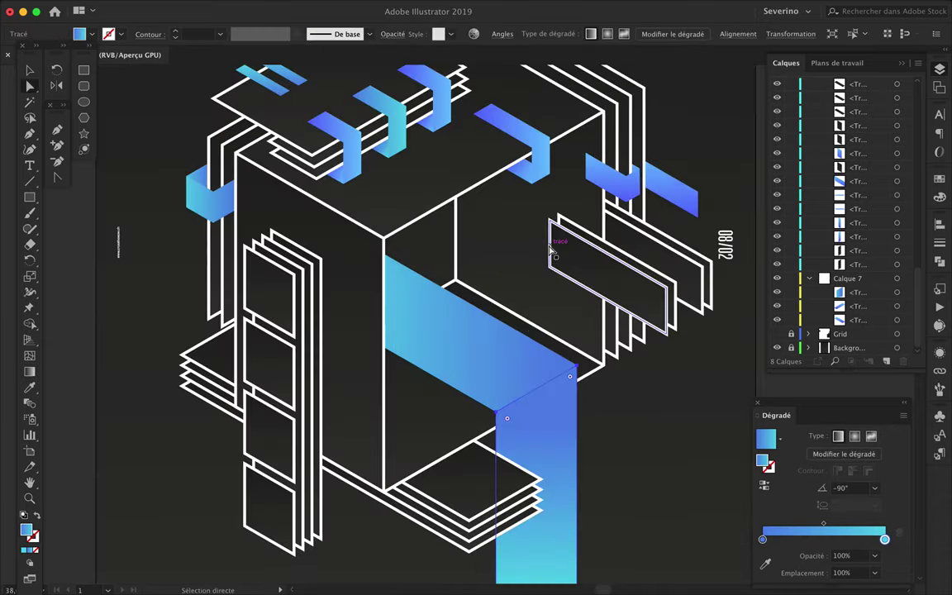
scroll(537, 248, down, 2)
scroll(474, 234, up, 2)
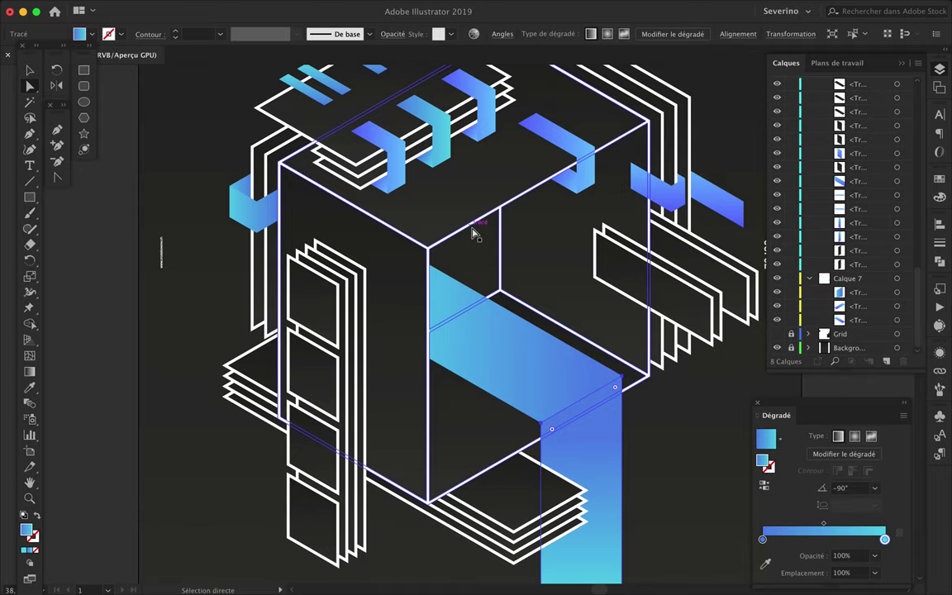
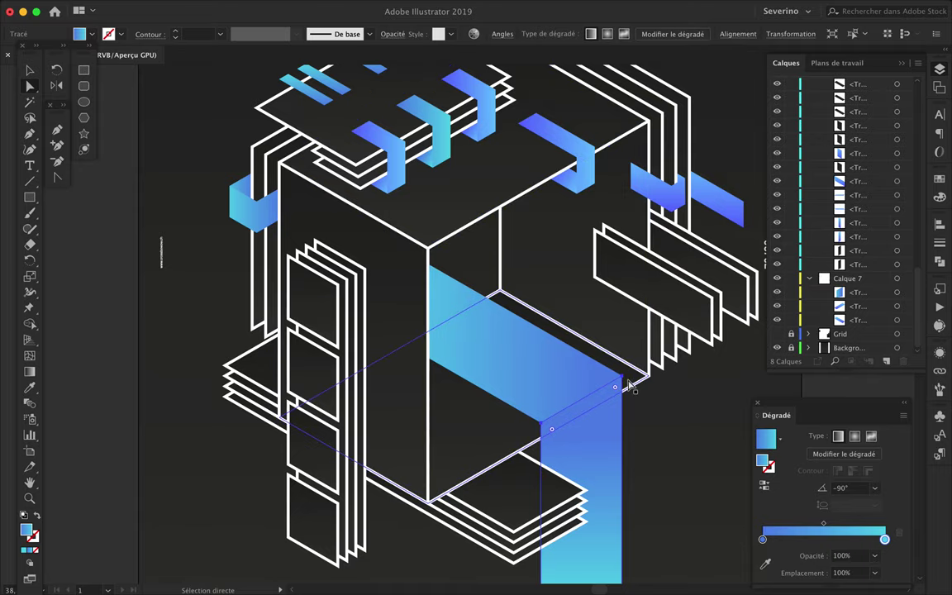
Pen-draw an isometric rhombus atop the post at the cube's front corner
scroll(629, 385, up, 2)
scroll(558, 461, down, 2)
click(471, 248)
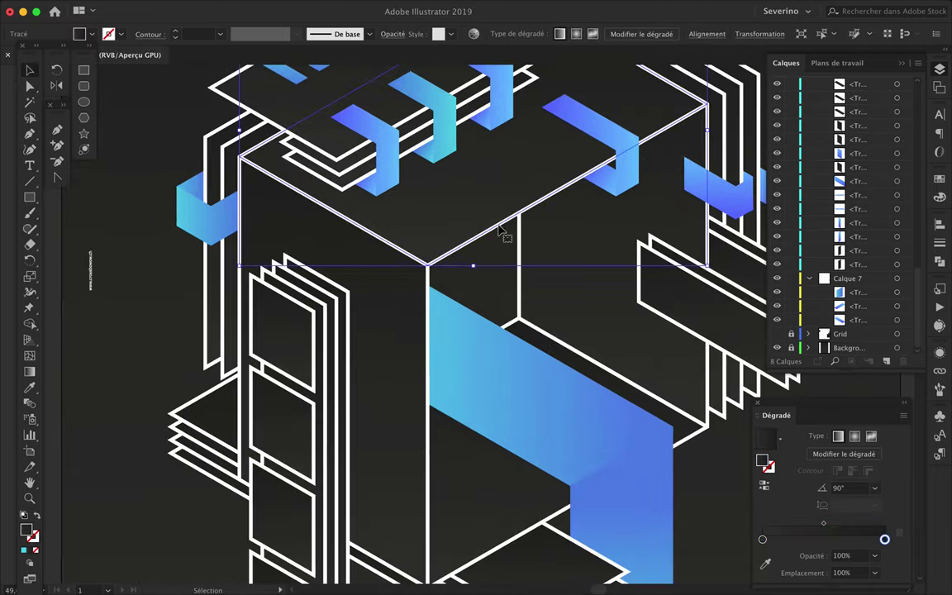
key(p)
click(440, 244)
scroll(441, 244, up, 2)
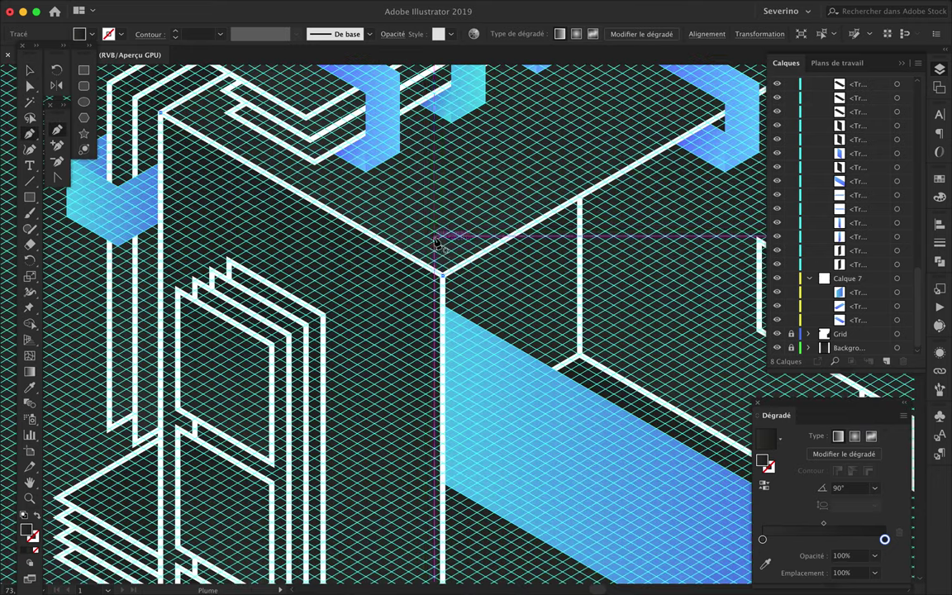
click(491, 280)
drag(575, 186, 562, 185)
Duplicate the rhombus slightly below itself to form a second plate
key(a)
key(v)
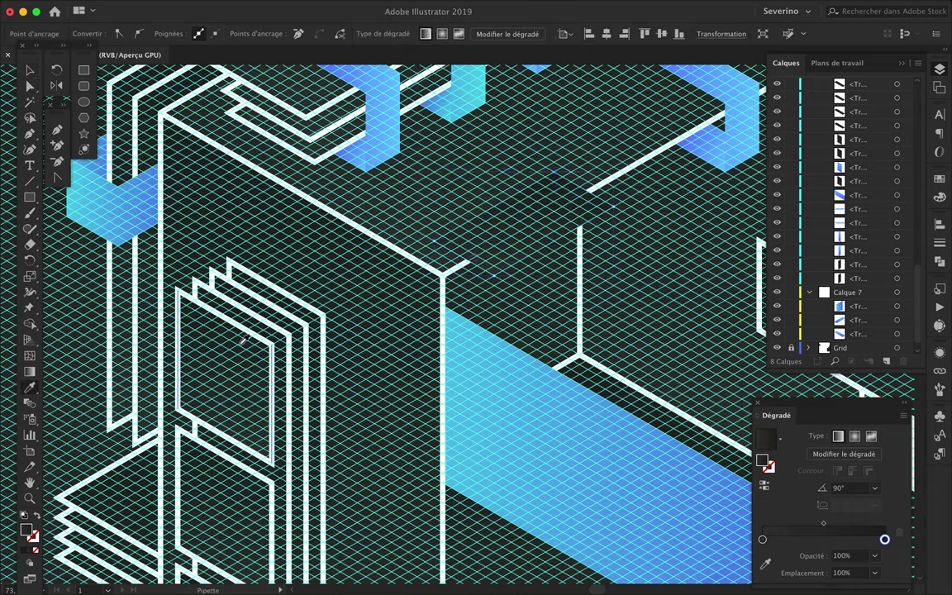
click(554, 178)
key(ctrl+minus)
drag(563, 269, 570, 274)
key(ctrl+plus)
scroll(866, 333, up, 5)
Rearrange the stacking order of the lower rhombus relative to the upper plate and the post
key(ctrl+bracketleft)
scroll(865, 333, down, 5)
key(ctrl+bracketleft)
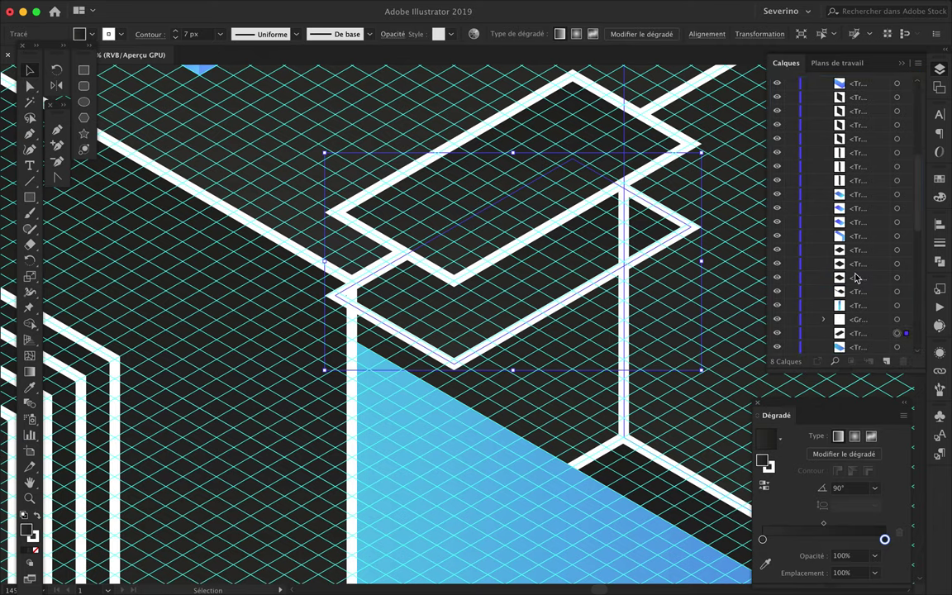
key(ctrl+shift+bracketleft)
key(ctrl+minus)
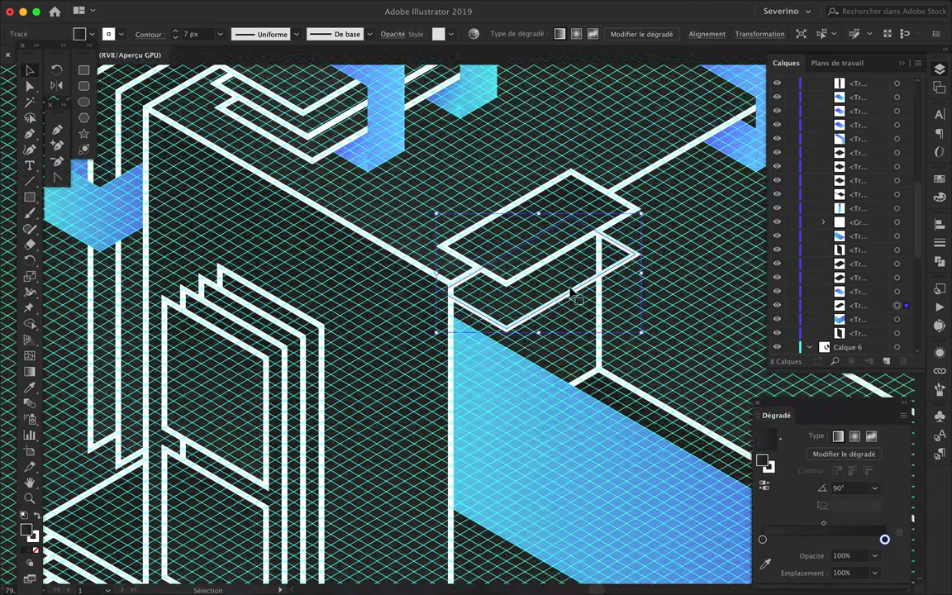
key(ctrl+minus)
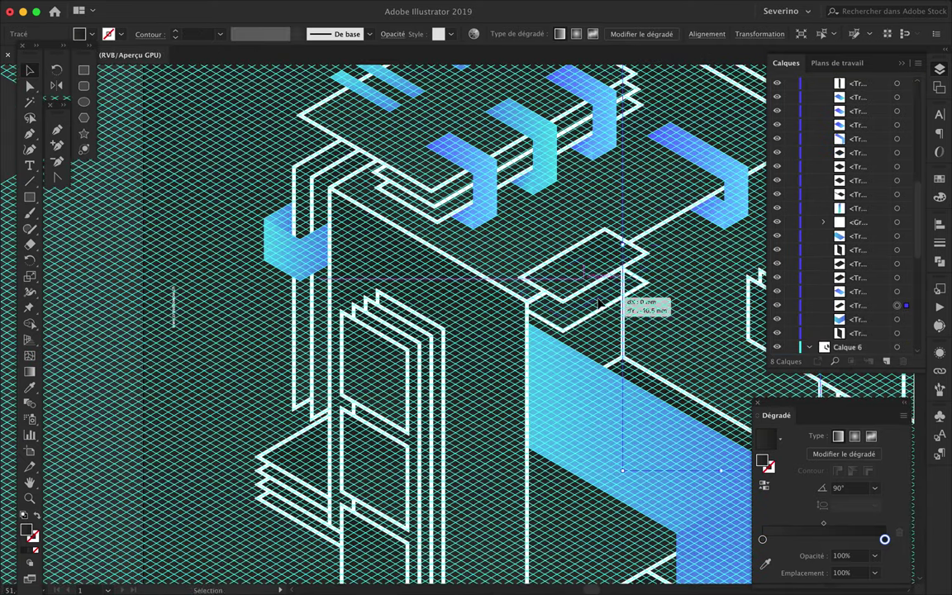
click(595, 319)
key(ctrl+plus)
key(ctrl+plus)
key(ctrl+bracketright)
key(ctrl+bracketright)
Reposition the lower rhombus beneath the upper one after undoing a corner edit
key(a)
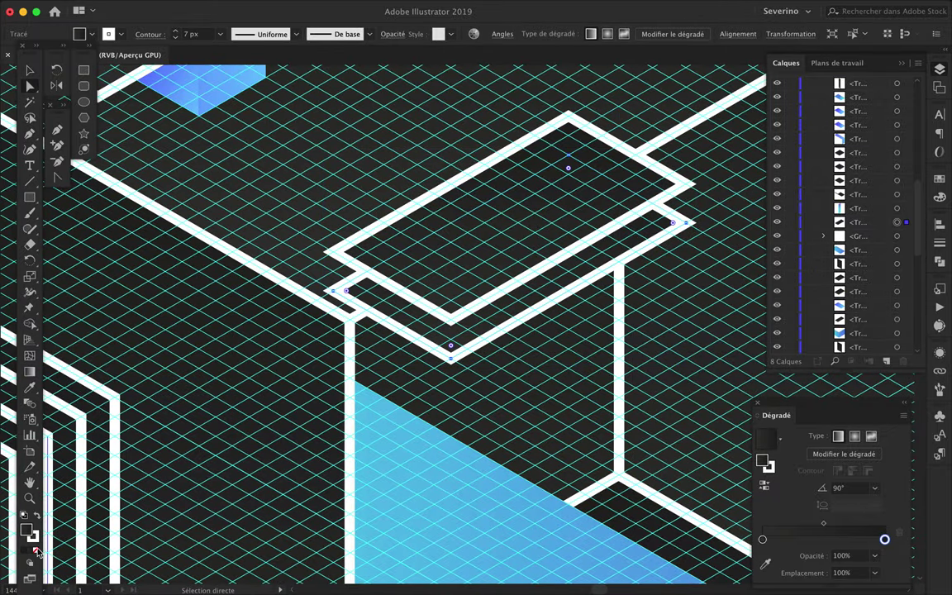
drag(346, 291, 570, 159)
key(ctrl+z)
key(v)
click(614, 264)
drag(633, 250, 650, 269)
click(650, 269)
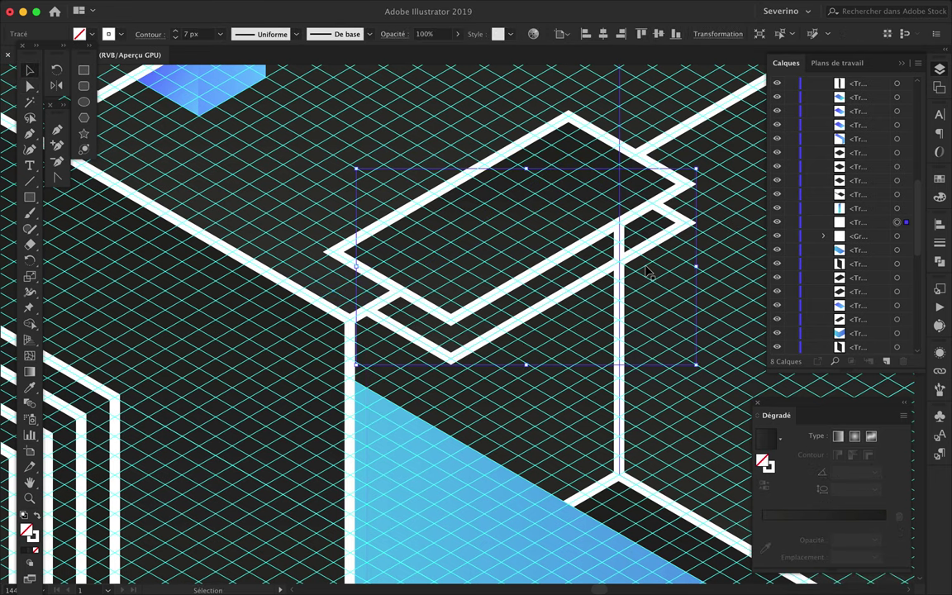
click(499, 329)
Show the colour panels and delete the extra rhombus copy
key(F6)
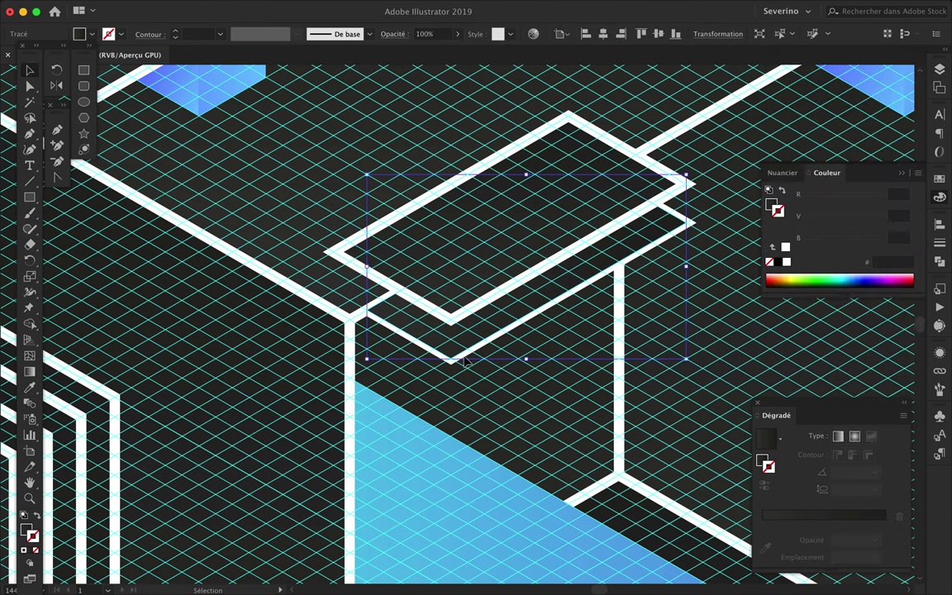
key(F7)
scroll(882, 193, down, 3)
key(Delete)
click(466, 339)
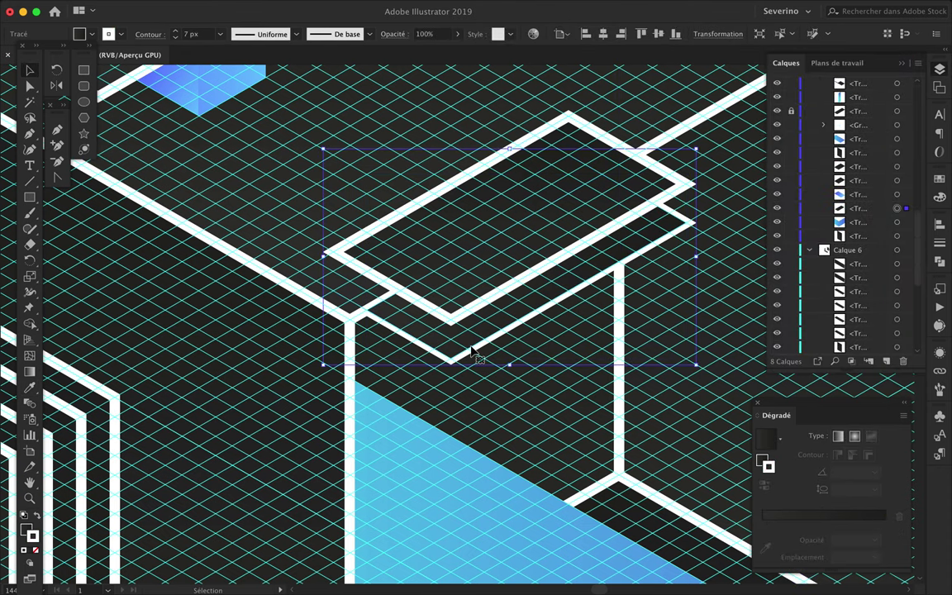
key(Delete)
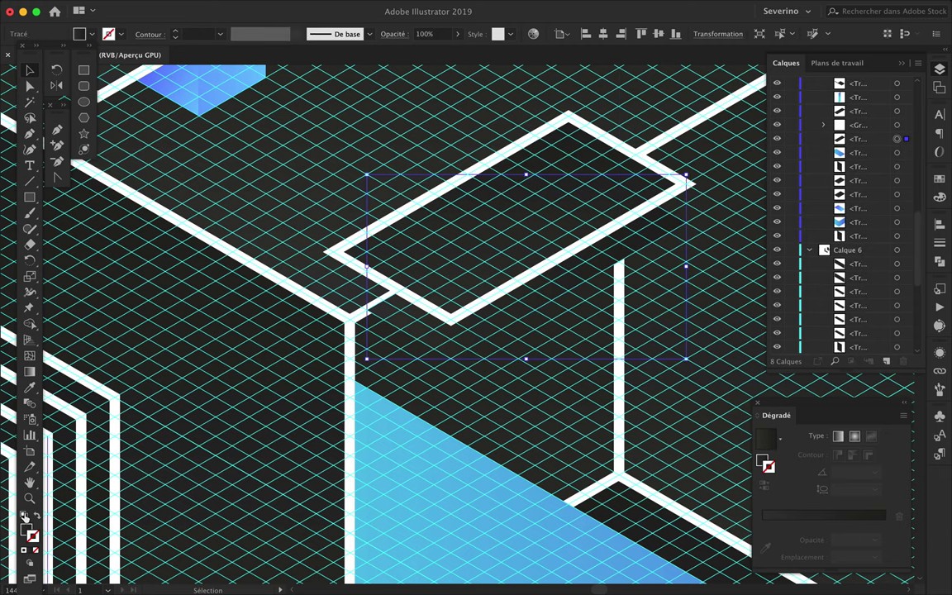
Give the rhombus the white 7 px outline and no fill
key(i)
click(115, 446)
click(36, 550)
key(v)
click(519, 291)
scroll(876, 233, up, 3)
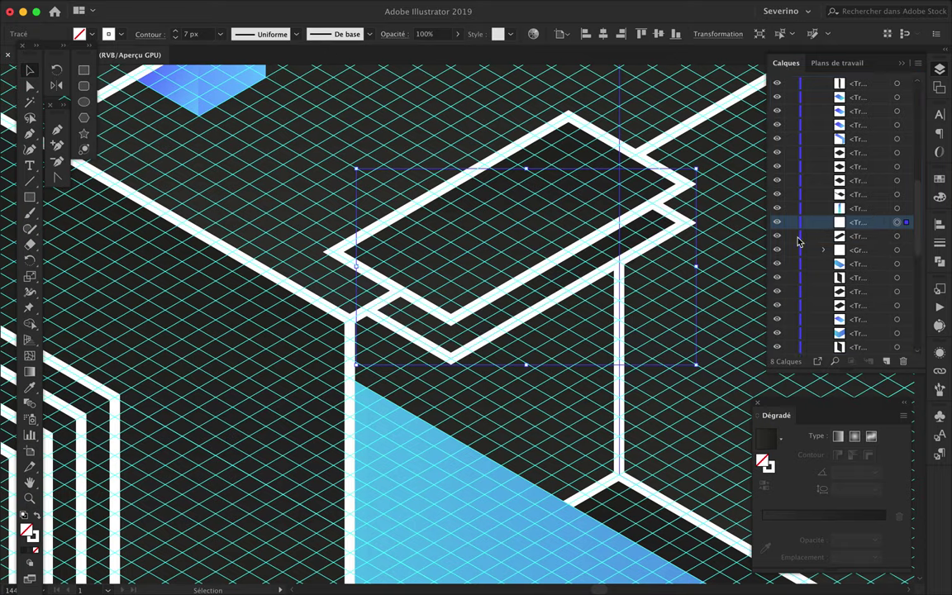
key(ctrl+0)
key(ctrl+plus)
key(ctrl+plus)
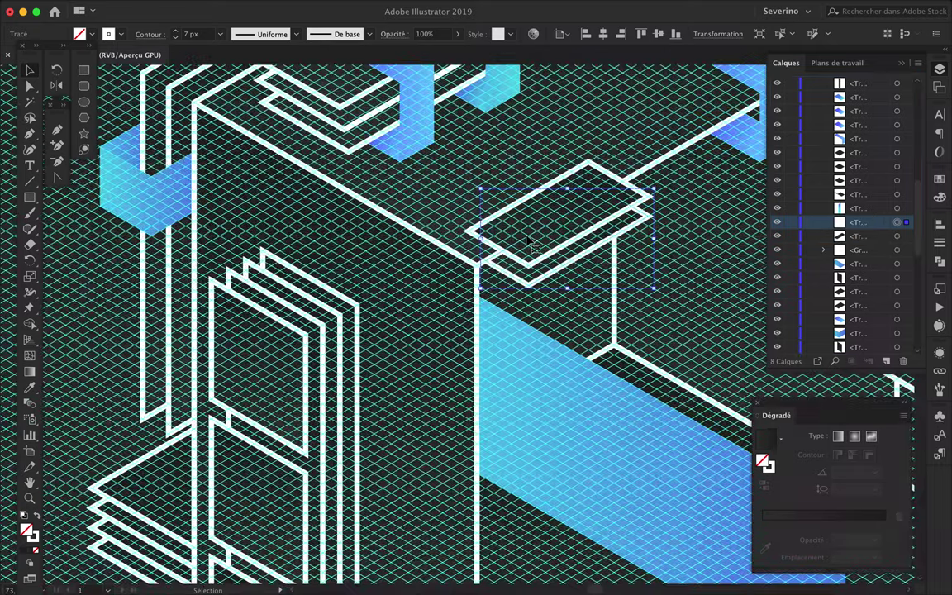
Pen-draw the pipe from under the plates down the wall, bending over the plate stack
key(ctrl+plus)
click(504, 235)
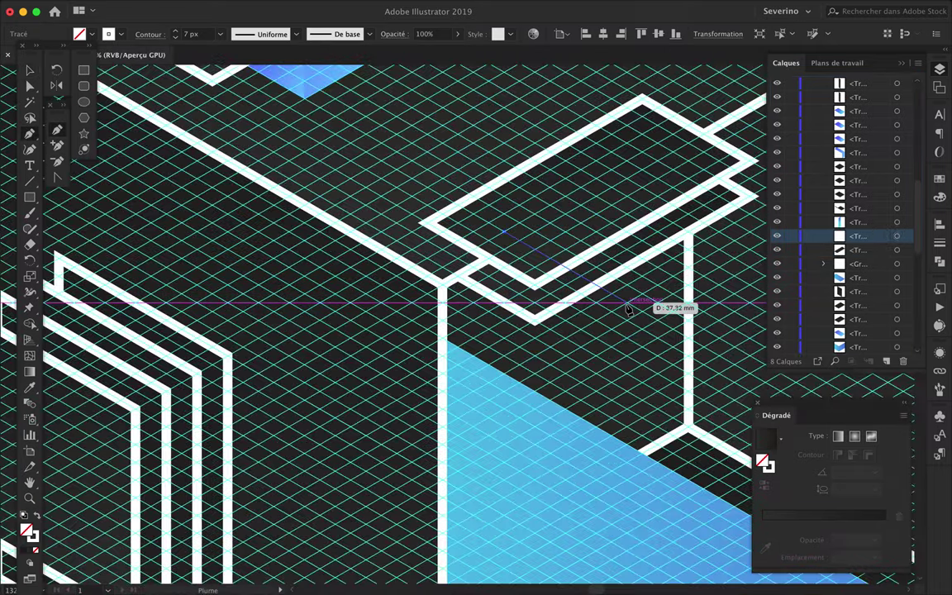
click(606, 308)
key(ctrl+minus)
scroll(636, 496, down, 3)
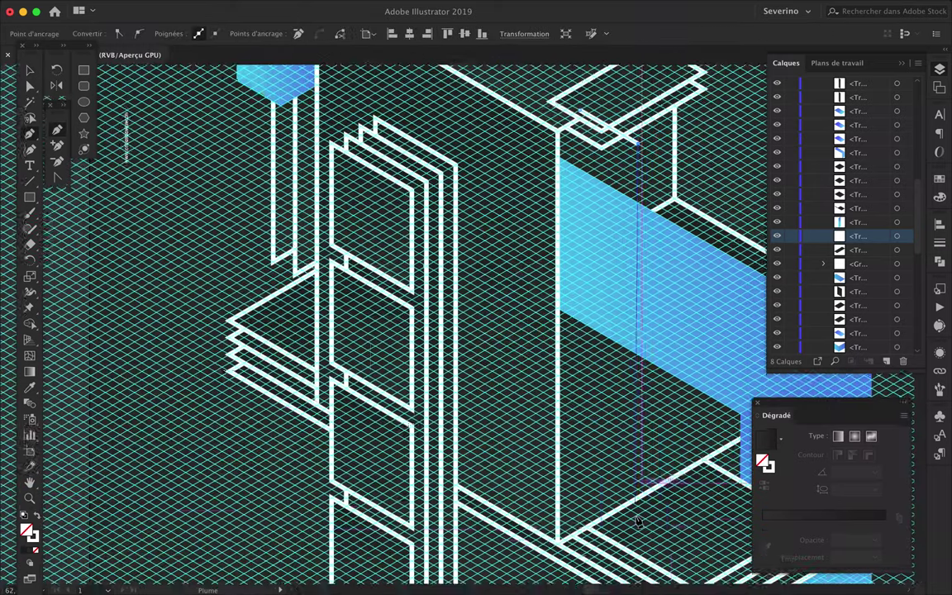
click(638, 520)
key(ctrl+minus)
key(ctrl+plus)
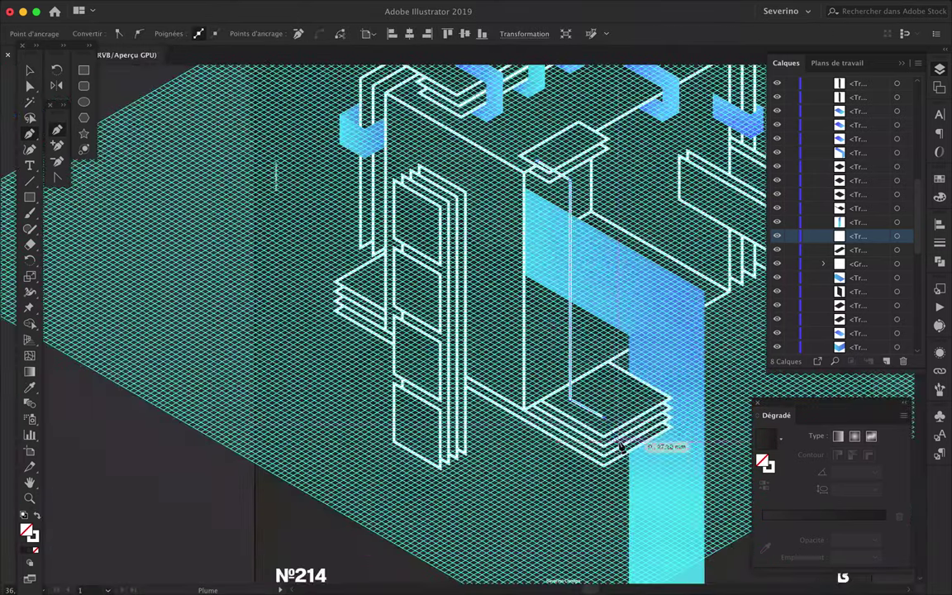
key(ctrl+apostrophe)
scroll(618, 429, up, 2)
click(633, 438)
Close the pipe path so it takes the blue gradient fill, then deselect its anchors
scroll(642, 535, down, 3)
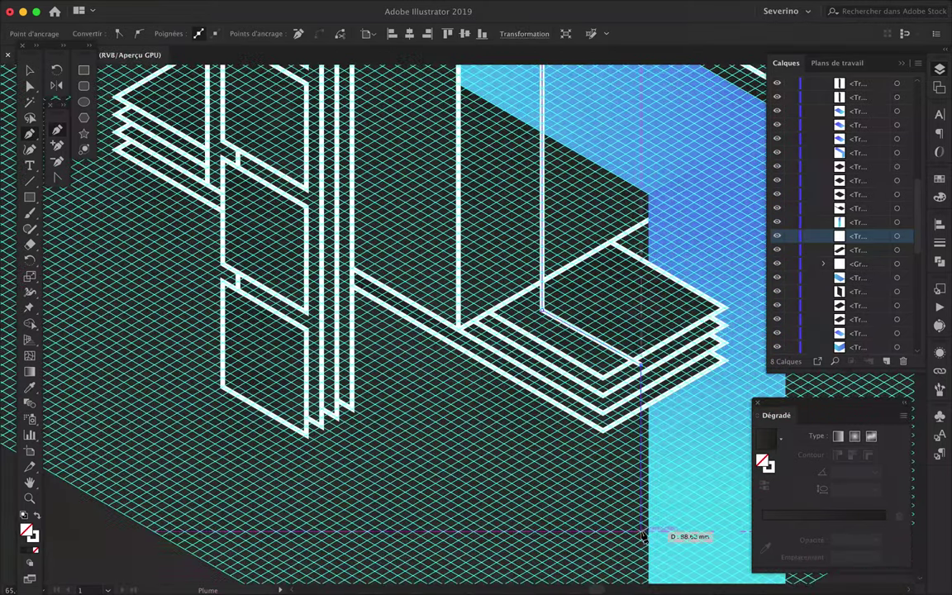
scroll(667, 520, up, 2)
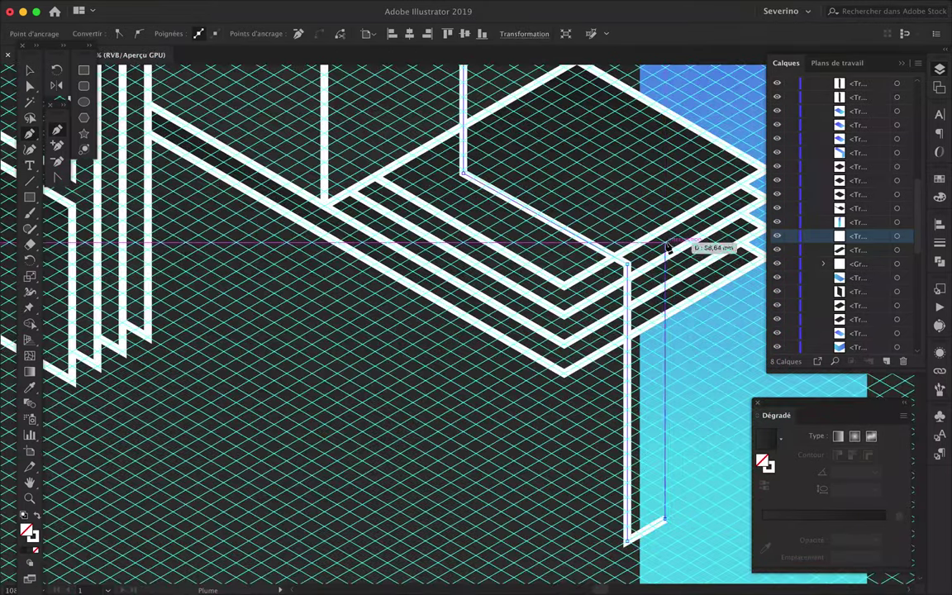
scroll(505, 151, up, 5)
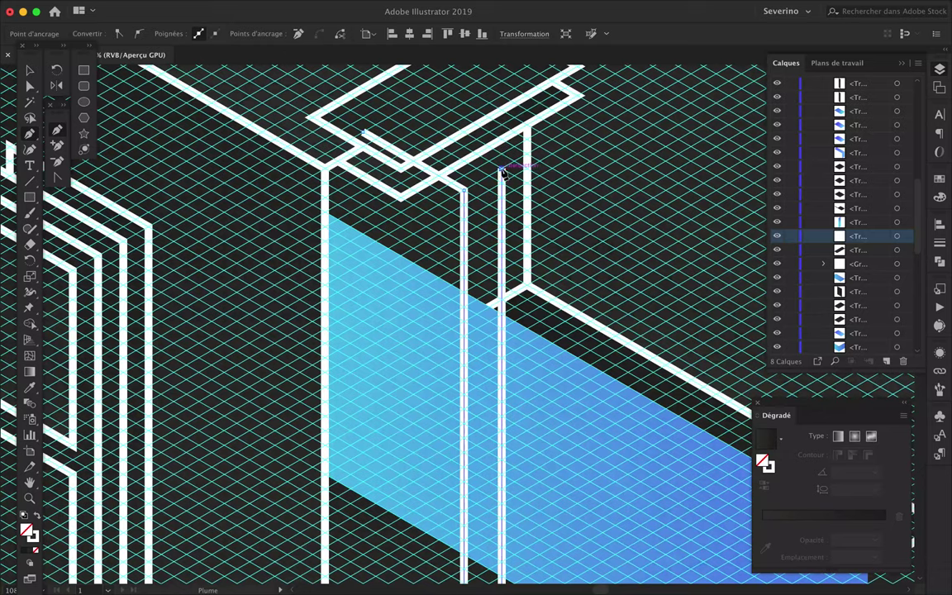
click(361, 136)
scroll(581, 291, down, 2)
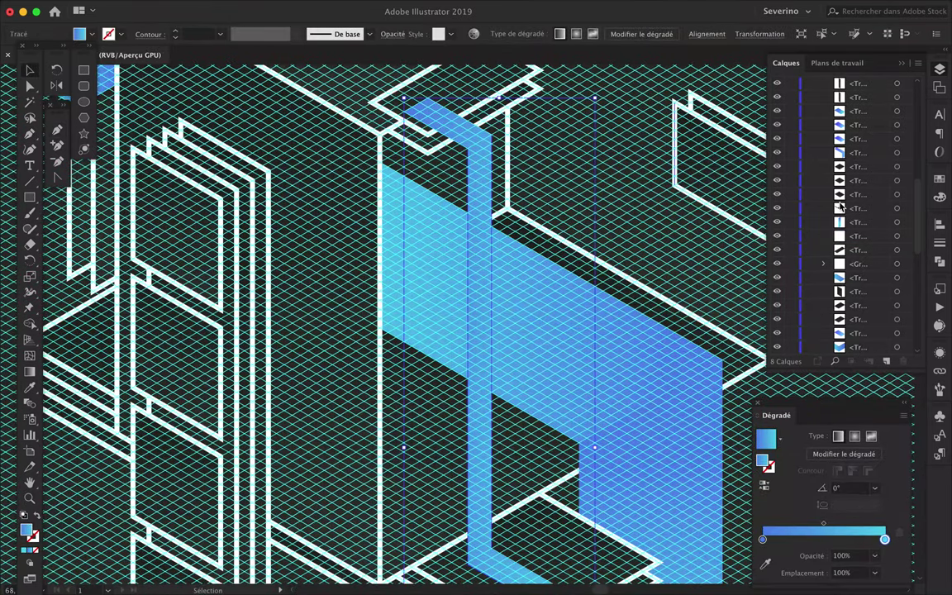
mouse_move(867, 266)
mouse_down()
mouse_move(870, 356)
mouse_move(860, 281)
mouse_up()
scroll(694, 271, down, 3)
scroll(694, 271, down, 5)
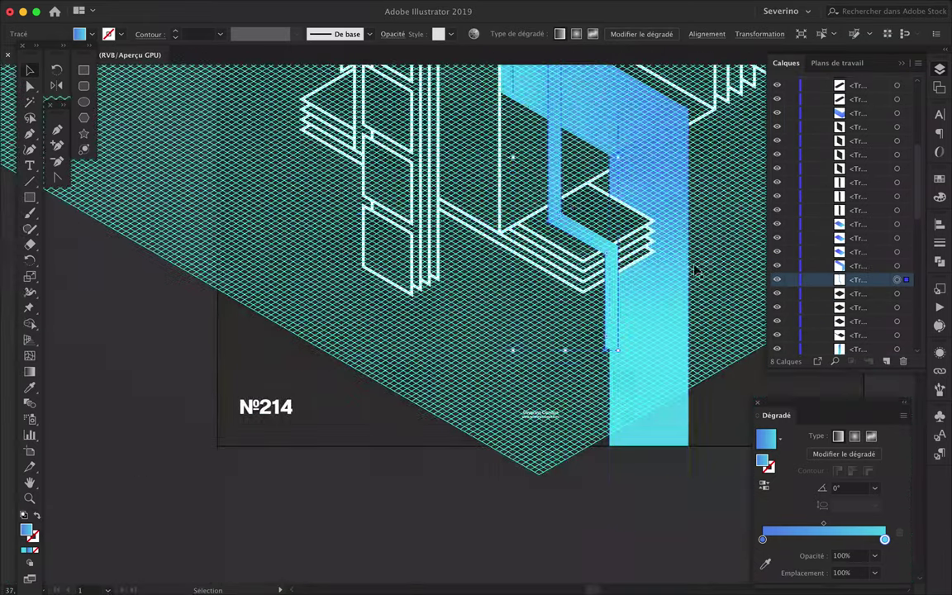
key(a)
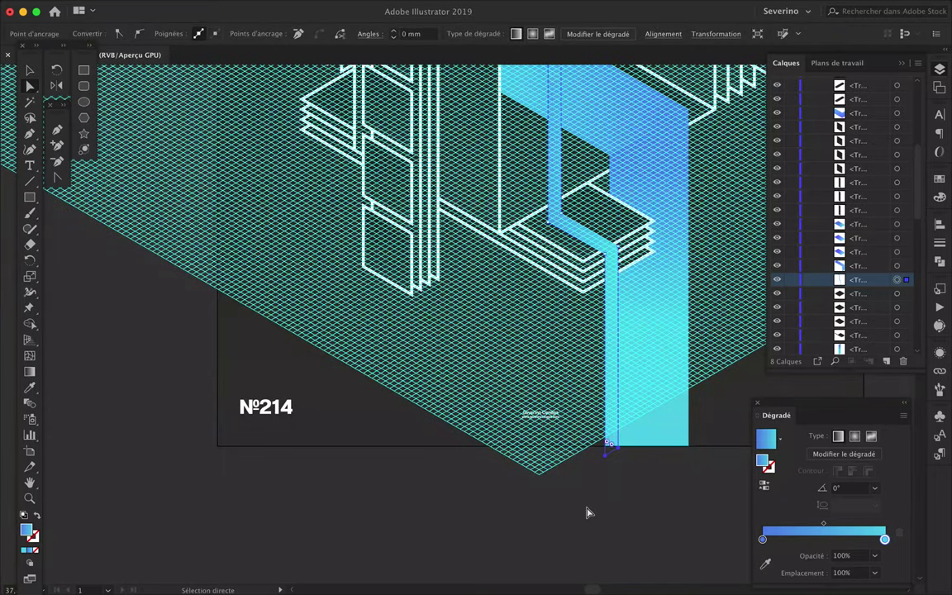
click(591, 508)
scroll(591, 507, down, 3)
scroll(591, 507, up, 6)
scroll(821, 264, down, 5)
Hide the grid and select the new vertical blue pipe
key(ctrl+semicolon)
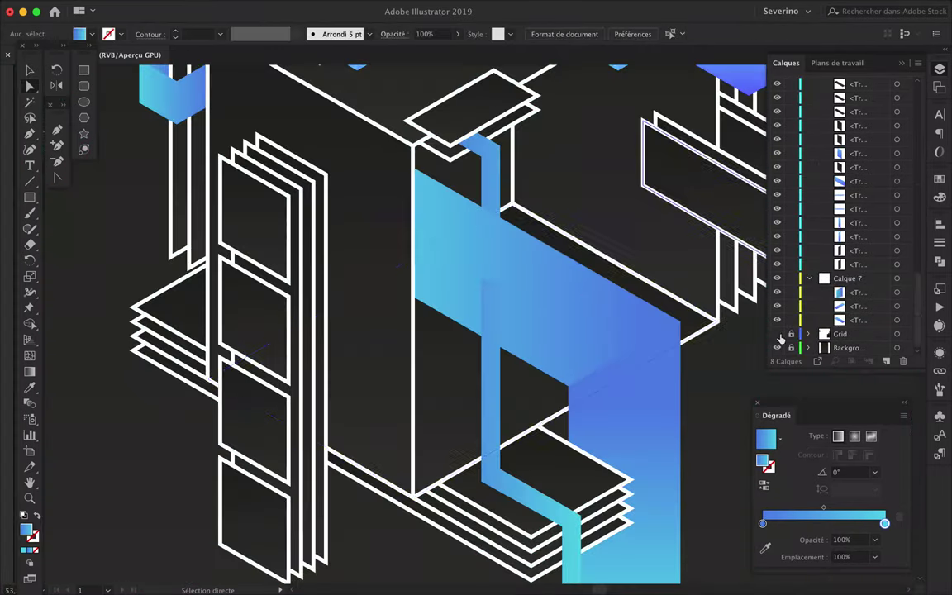
scroll(495, 305, up, 3)
key(v)
click(494, 159)
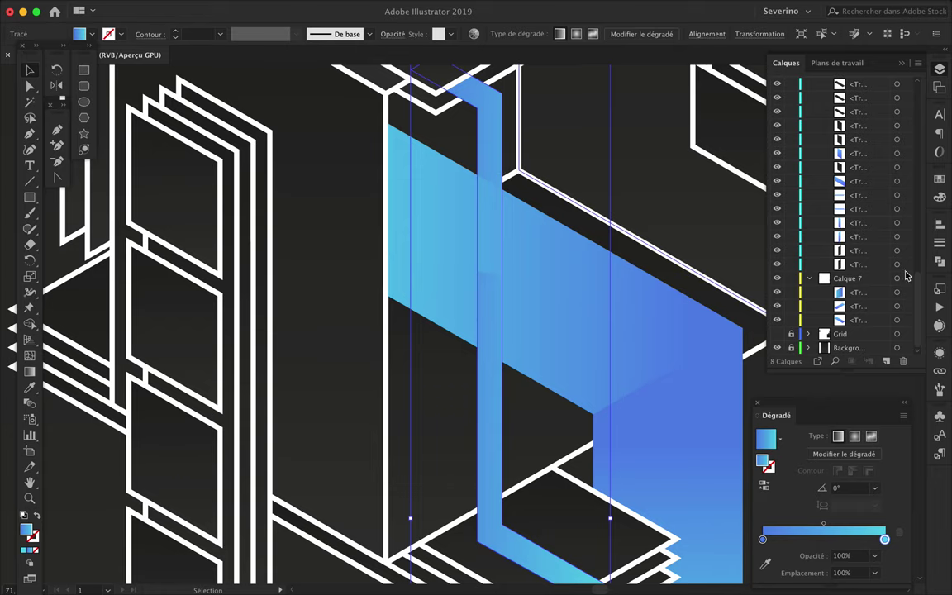
scroll(905, 248, up, 10)
click(901, 167)
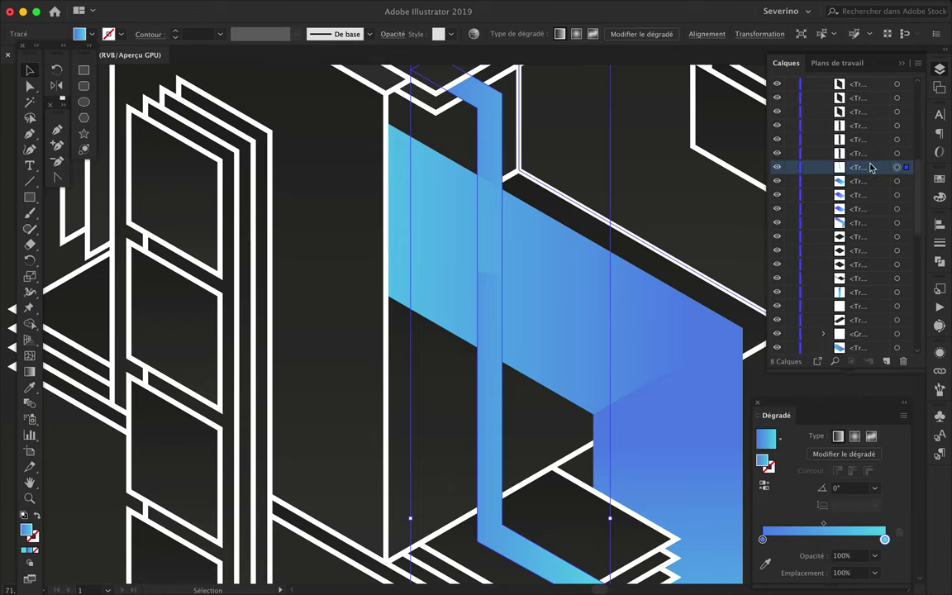
scroll(541, 240, down, 3)
scroll(541, 240, up, 2)
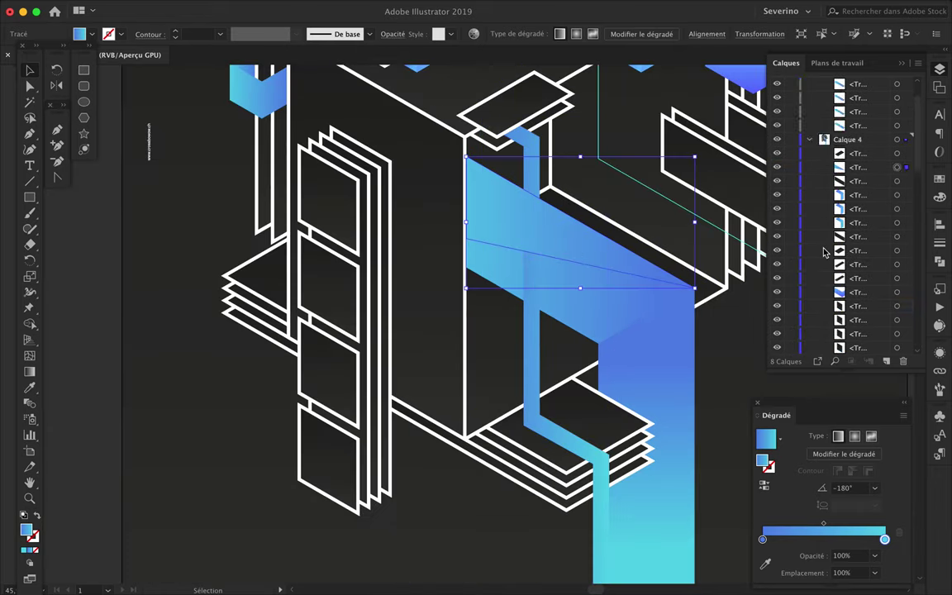
scroll(823, 256, up, 5)
click(906, 347)
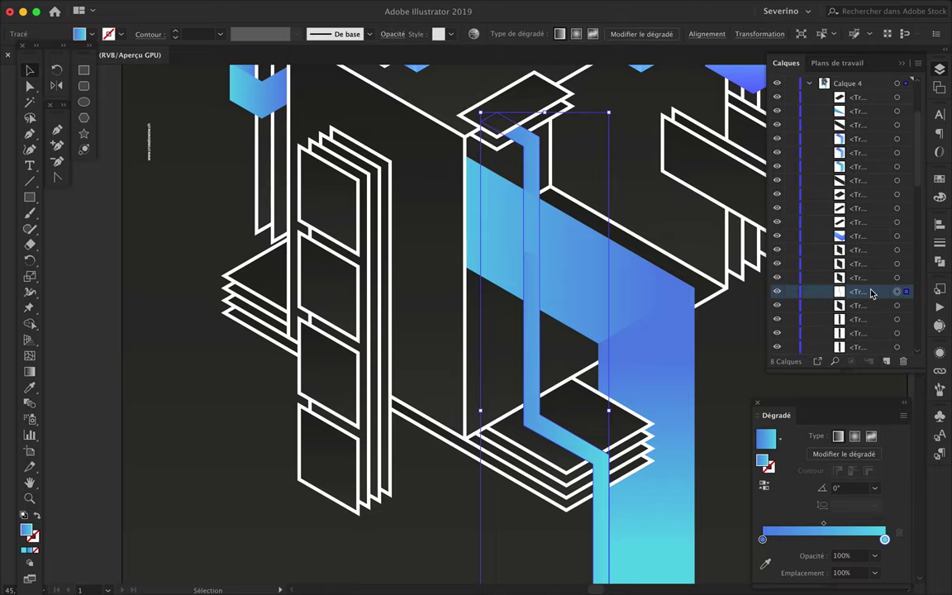
Drag the pipe's row higher within Calque 4 and deselect everything
drag(870, 285, 867, 180)
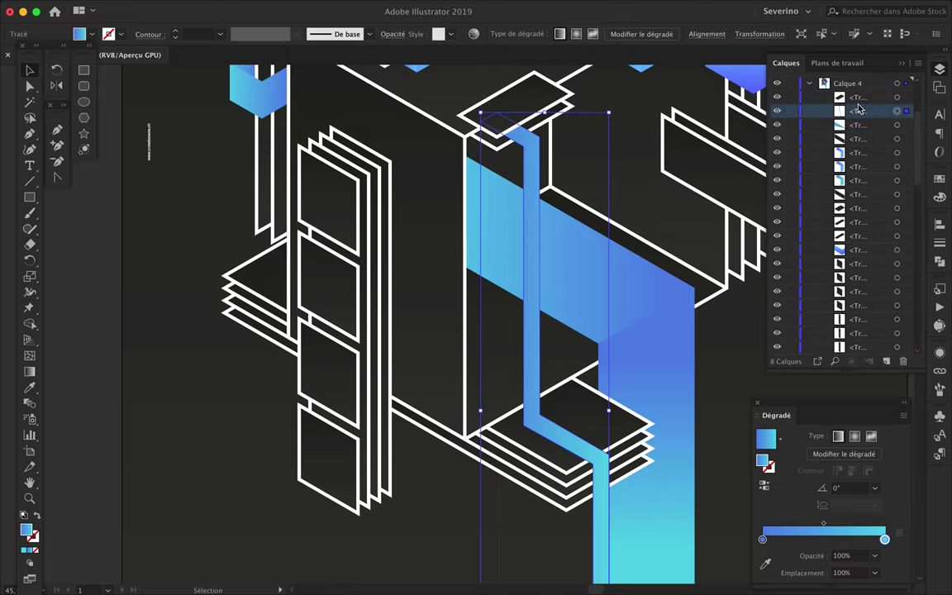
click(454, 516)
scroll(452, 522, down, 2)
scroll(452, 522, down, 2)
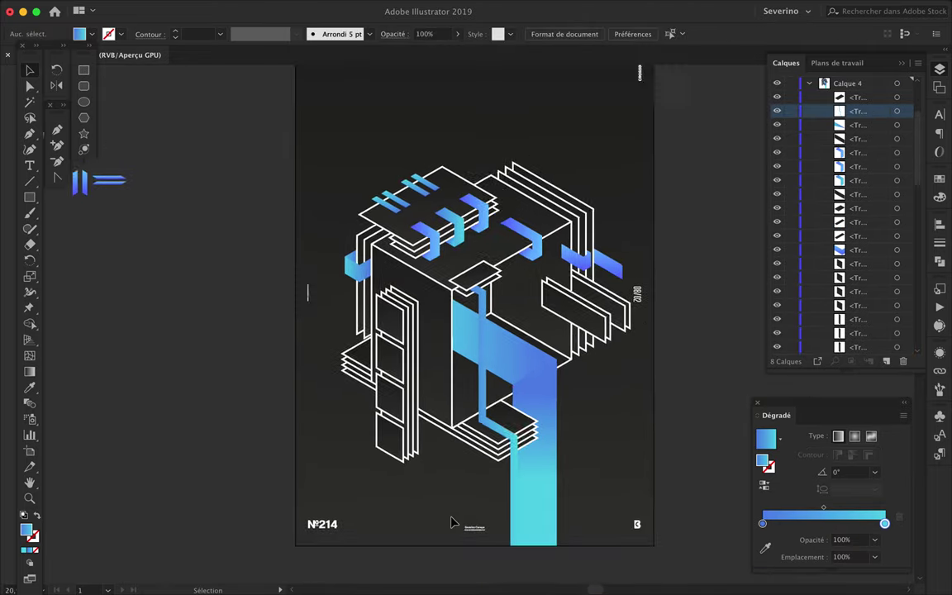
scroll(430, 488, up, 1)
scroll(388, 438, up, 2)
scroll(350, 386, up, 1)
scroll(350, 386, up, 2)
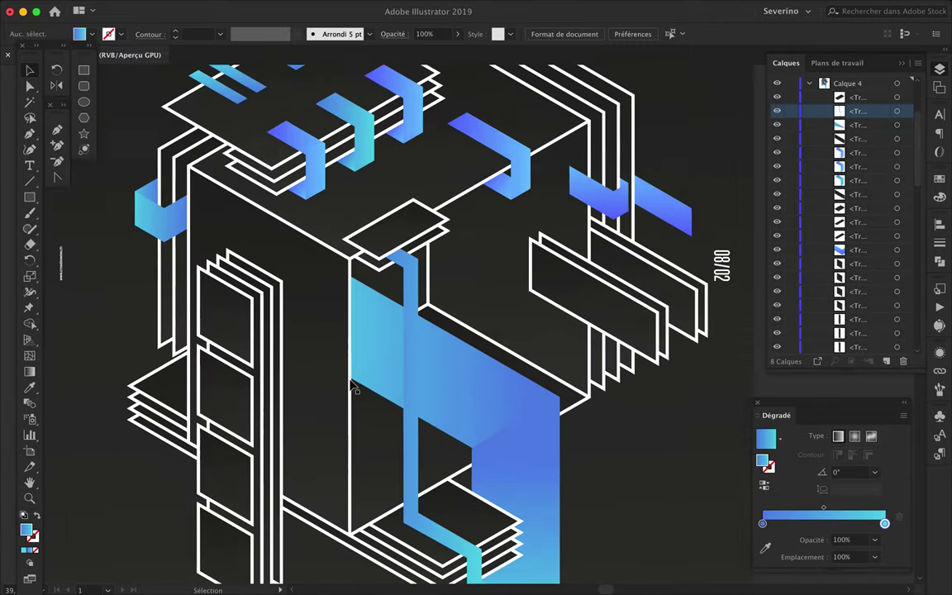
scroll(506, 165, up, 2)
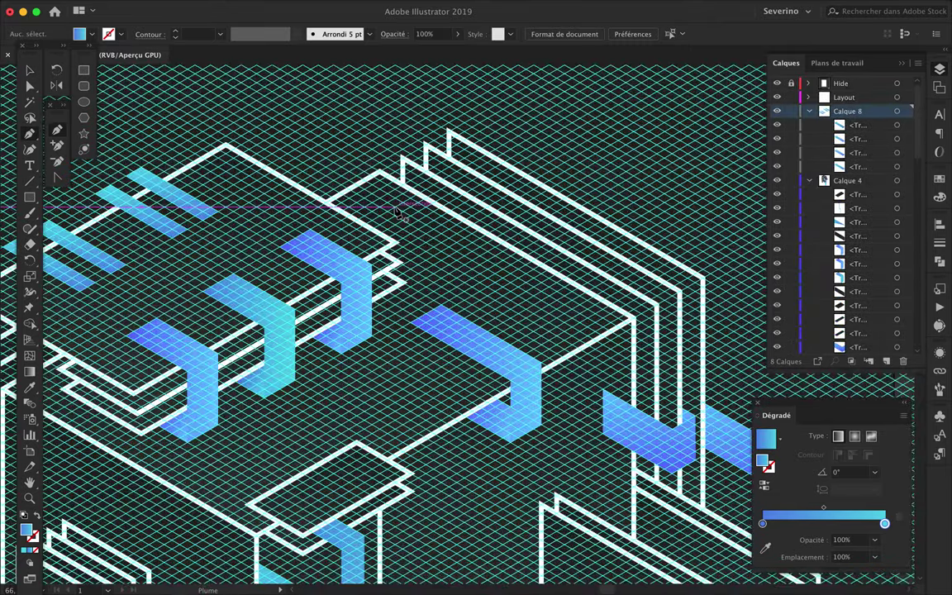
Pen-draw a four-sided plate on the upper-right rails with the white outline style
drag(410, 212, 565, 116)
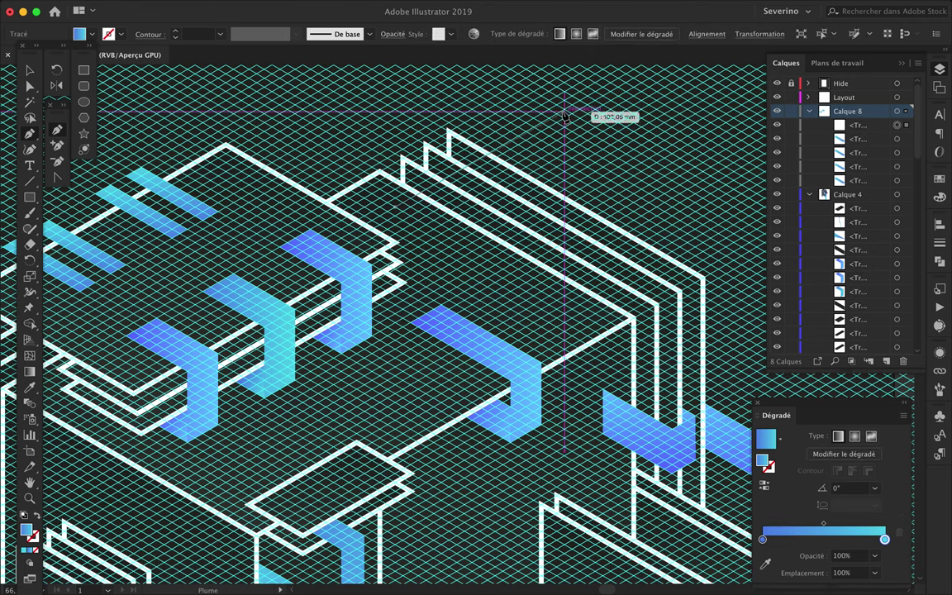
click(565, 111)
click(647, 155)
click(397, 205)
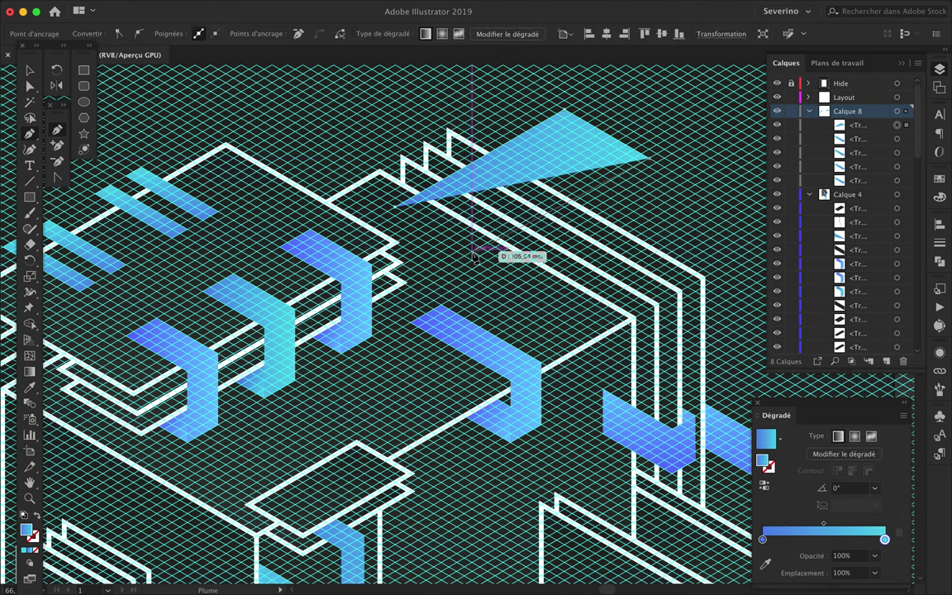
click(479, 258)
click(564, 111)
key(i)
click(364, 230)
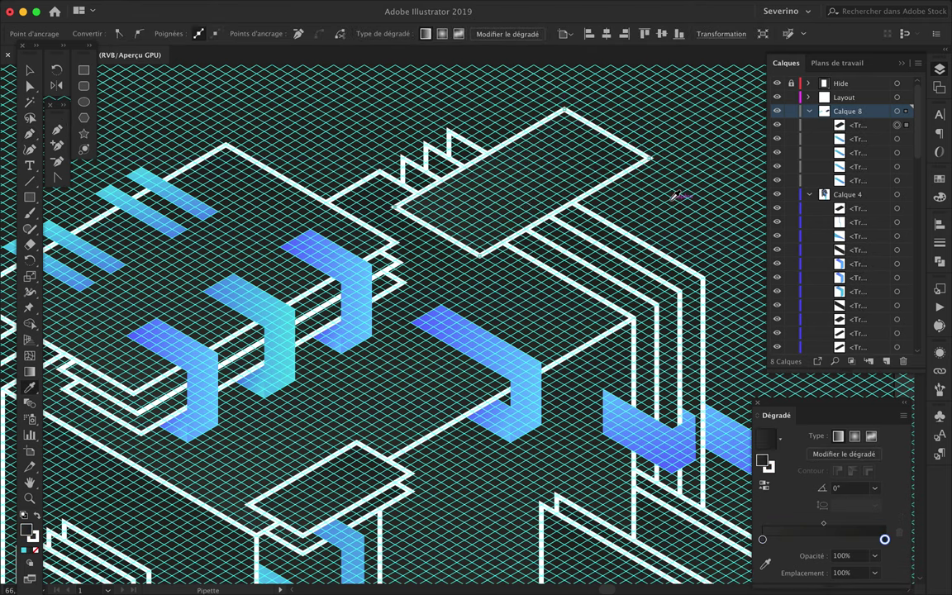
Duplicate the plate just below itself to make a stacked pair
alt+drag(555, 189, 556, 204)
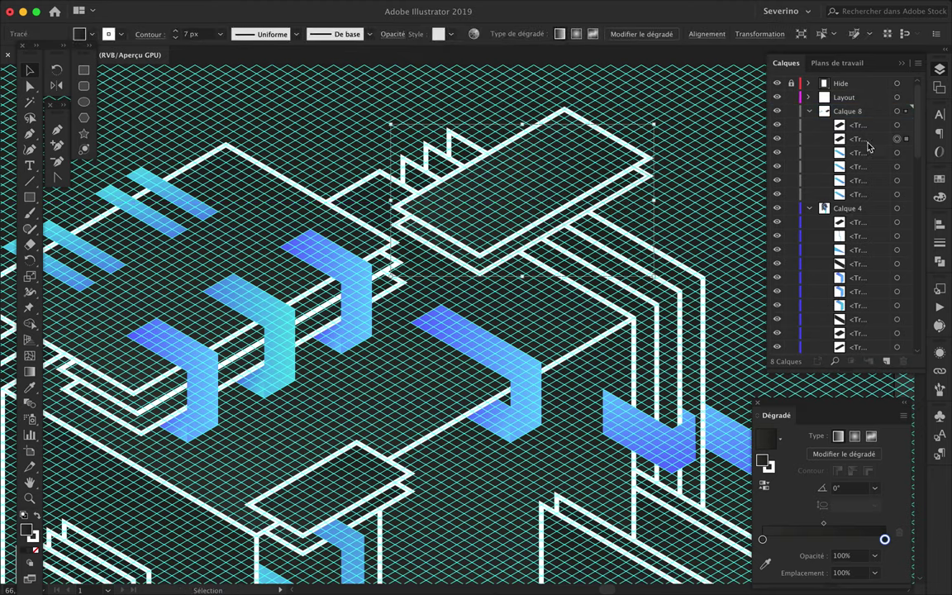
key(ctrl+0)
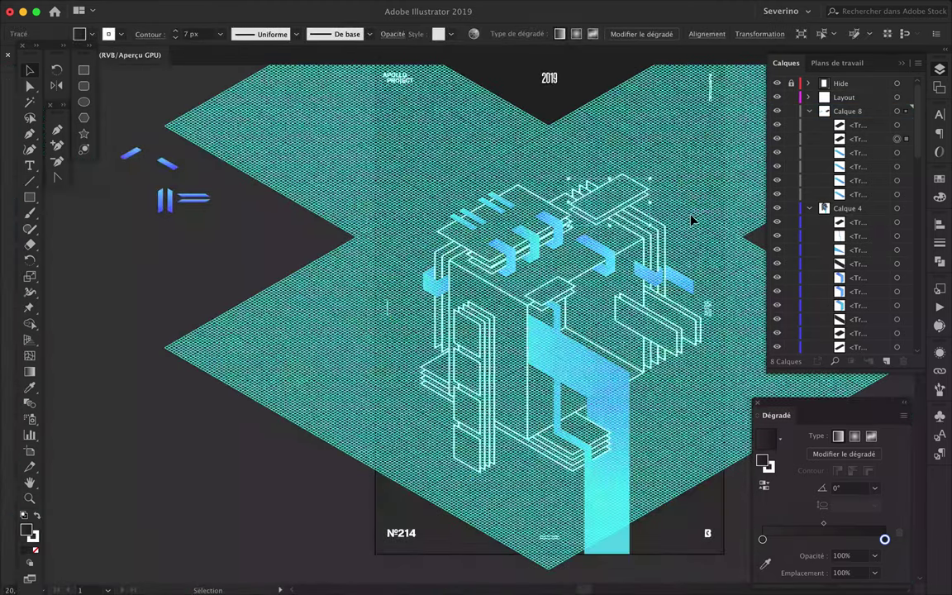
scroll(662, 281, up, 5)
scroll(640, 355, down, 4)
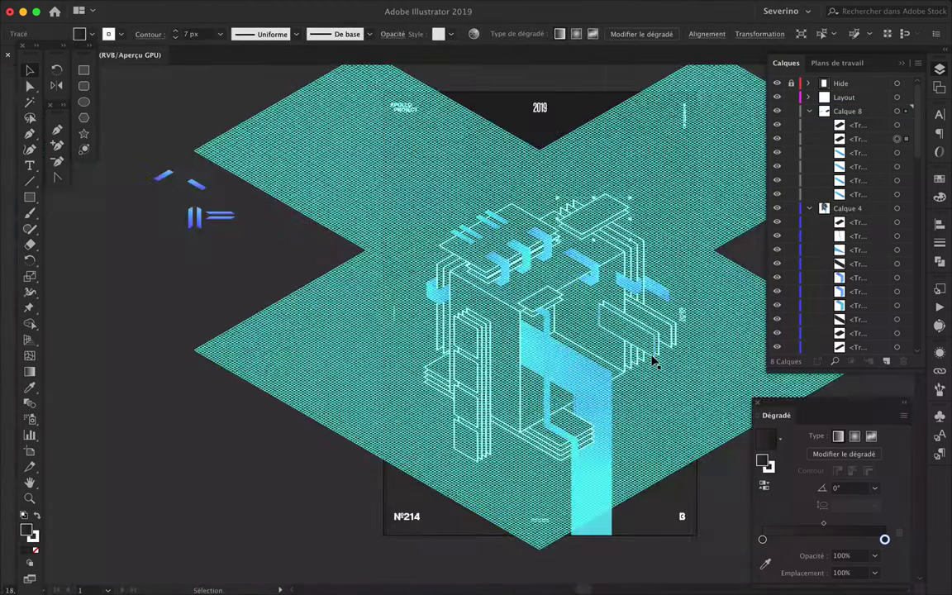
click(449, 199)
scroll(516, 190, up, 5)
Move the whole structure higher on the poster
drag(475, 347, 471, 198)
scroll(372, 238, up, 5)
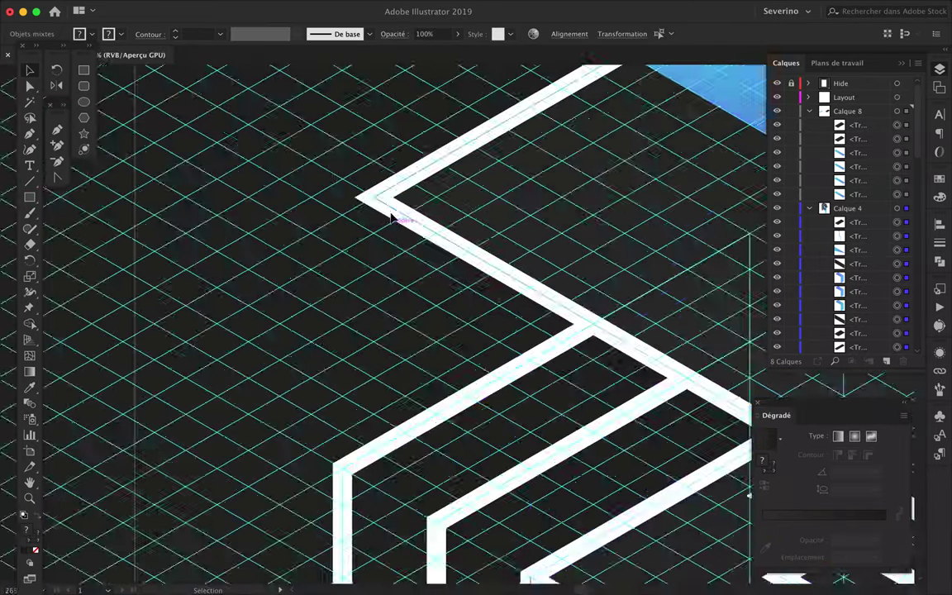
key(ctrl+0)
key(a)
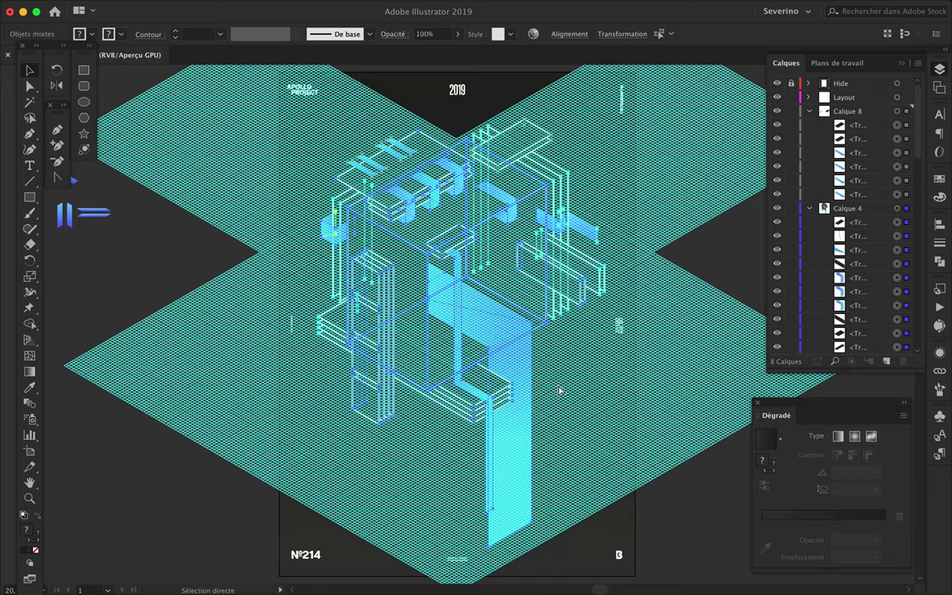
scroll(628, 359, up, 3)
Pen-draw a large shape sweeping across the poster's lower section
key(p)
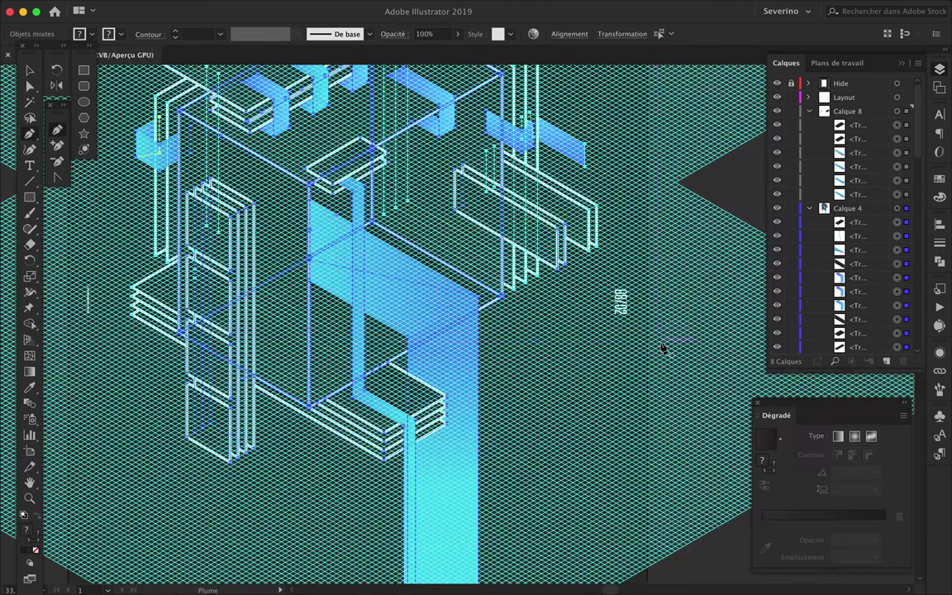
scroll(662, 348, up, 3)
click(663, 346)
scroll(571, 334, down, 5)
scroll(533, 326, up, 4)
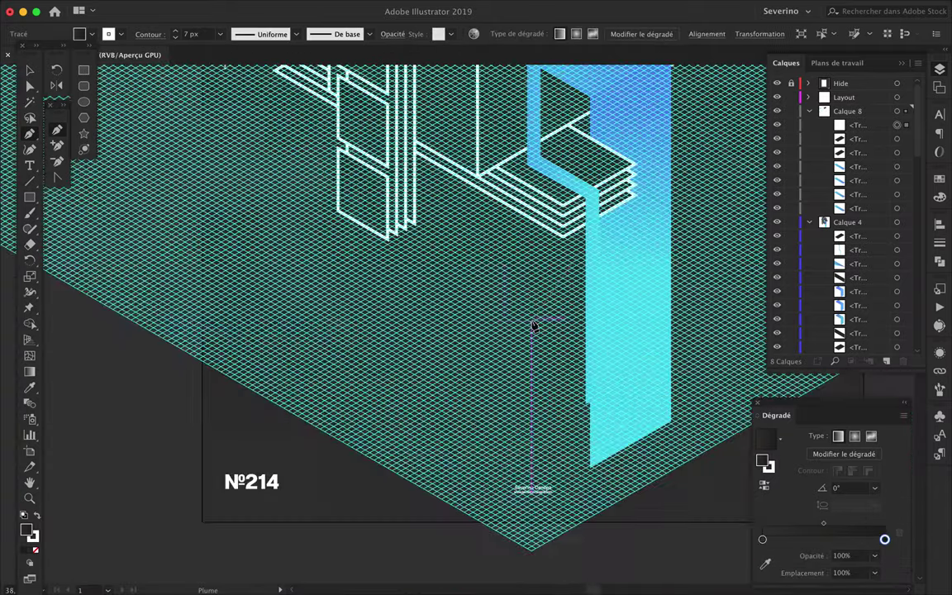
scroll(534, 327, right, 4)
scroll(529, 310, up, 2)
scroll(206, 467, left, 3)
drag(157, 505, 122, 536)
scroll(712, 493, right, 4)
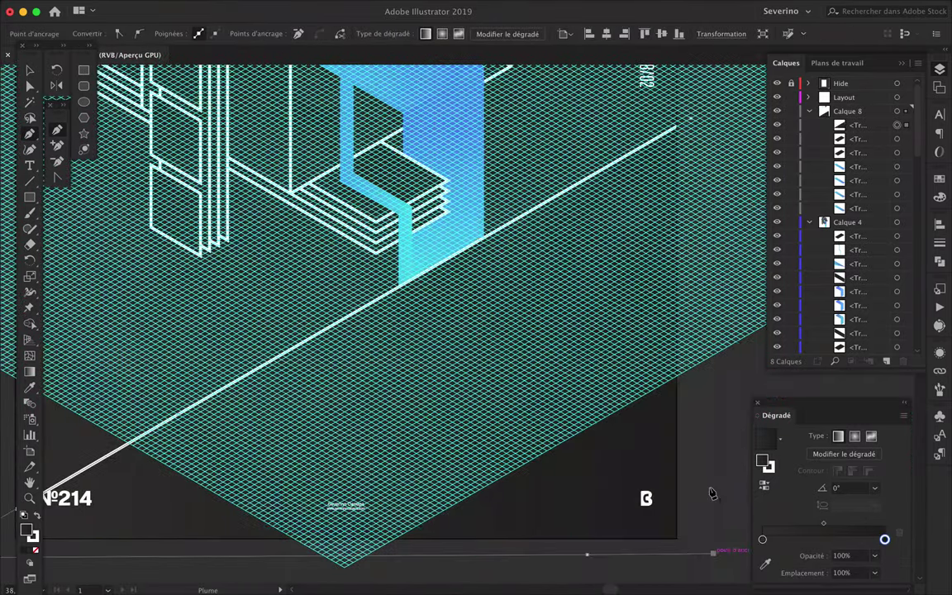
Apply the blue gradient to the new shape and move its layer row down the stack
key(i)
click(392, 154)
key(ctrl+minus)
scroll(835, 206, down, 2)
drag(868, 366, 859, 353)
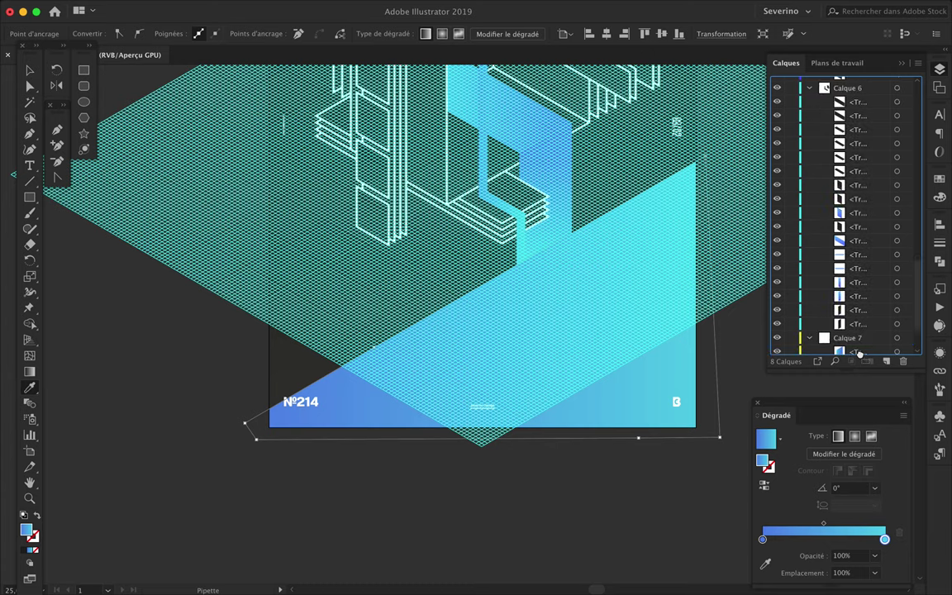
Move the blue shape into Calque 7 and redraw its gradient at 113.9°
drag(859, 353, 860, 331)
key(g)
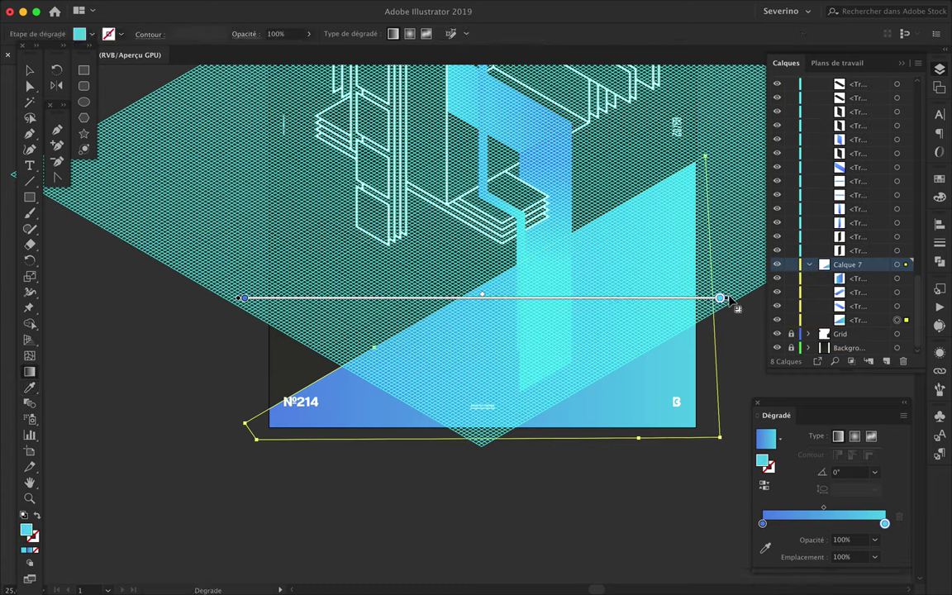
mouse_move(516, 266)
mouse_down()
mouse_move(626, 513)
mouse_move(471, 290)
mouse_move(516, 390)
mouse_up()
mouse_move(545, 447)
mouse_down()
mouse_move(557, 319)
mouse_move(525, 405)
mouse_up()
drag(500, 347, 476, 288)
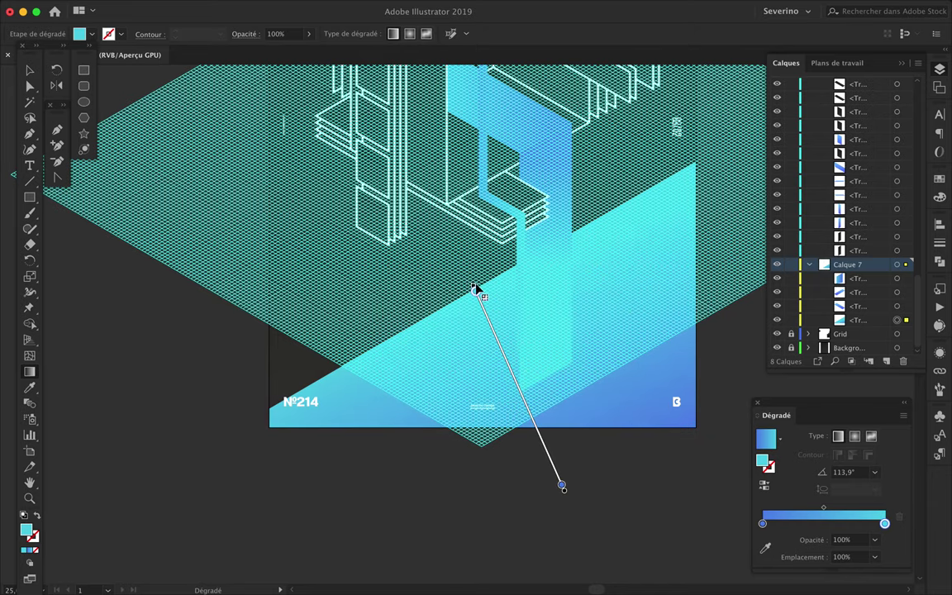
Show the isometric grid layer and move a cyan triangle point into position
key(v)
key(super+0)
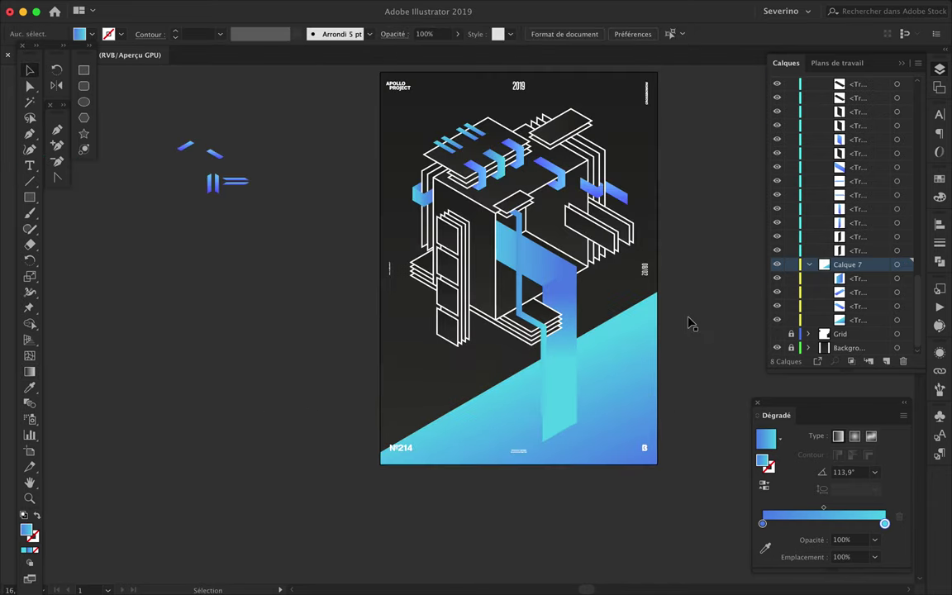
scroll(414, 410, up, 3)
click(304, 459)
key(p)
click(777, 334)
key(a)
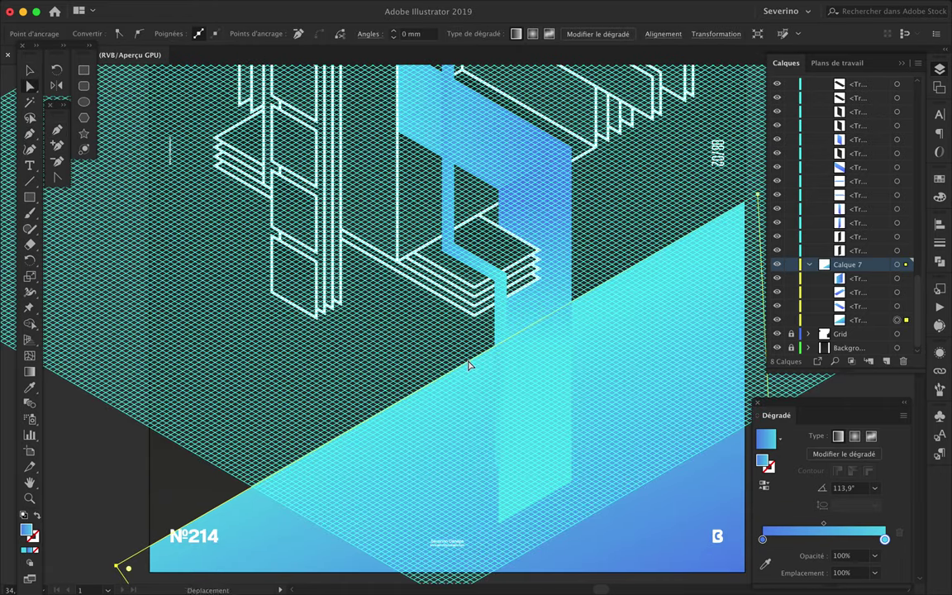
drag(513, 398, 524, 406)
Pull a triangle anchor up-left to shape the V, then delete the large cyan triangle
scroll(524, 406, down, 3)
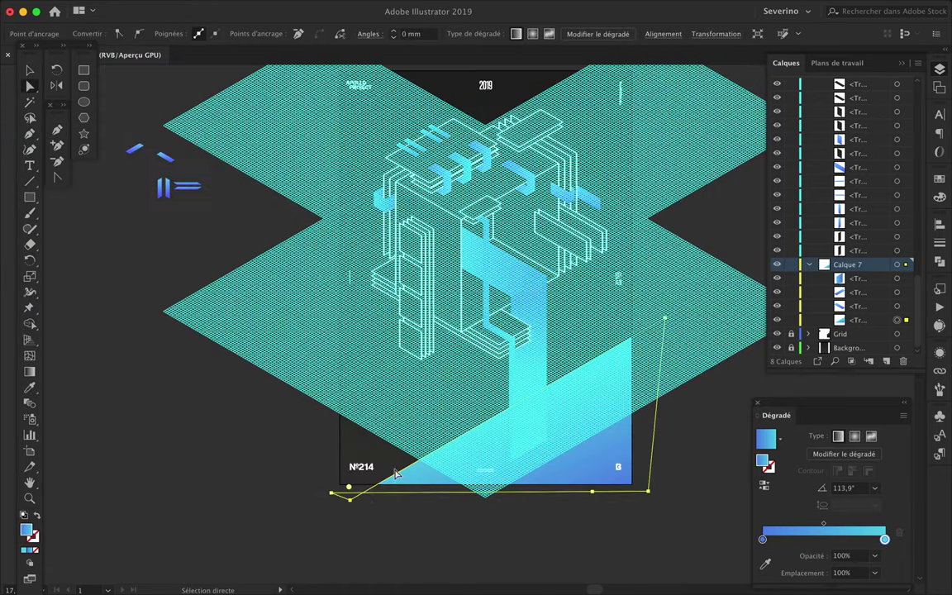
key(p)
scroll(437, 457, up, 3)
key(a)
drag(352, 496, 245, 354)
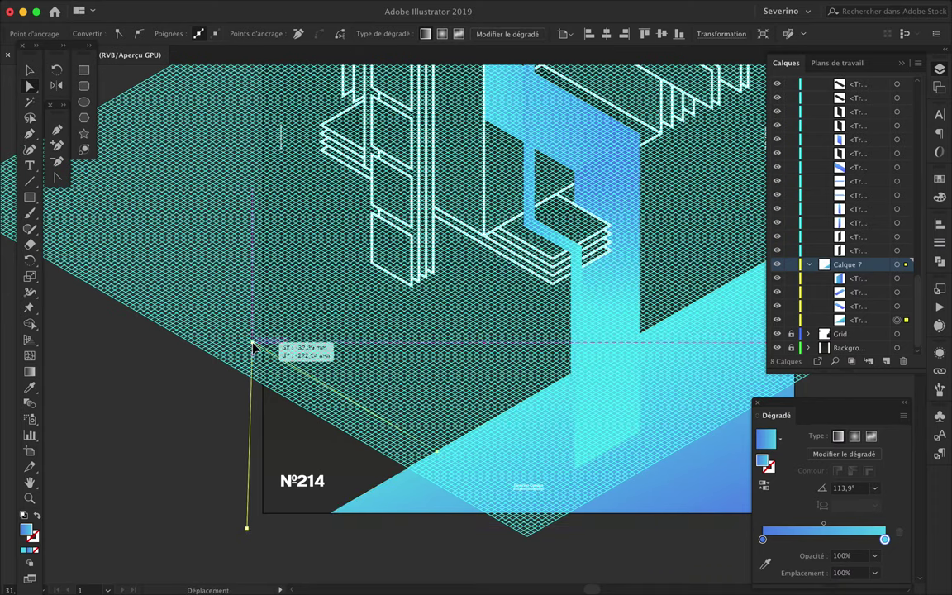
drag(247, 346, 247, 346)
scroll(247, 345, down, 3)
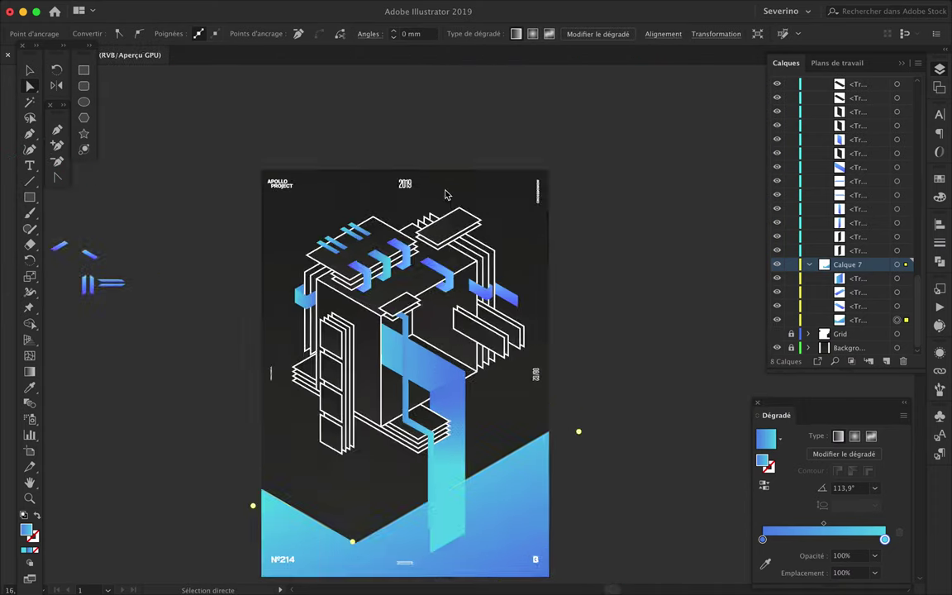
scroll(444, 194, up, 4)
key(Delete)
scroll(444, 195, down, 2)
Inspect the vertical blue strip, the blue gradient shape and the thin hidden paths
click(505, 496)
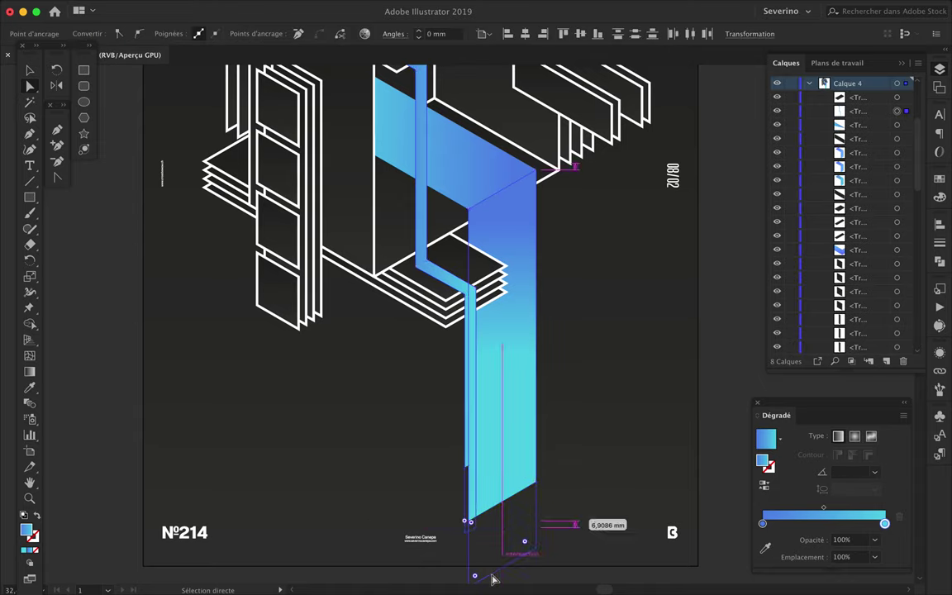
scroll(491, 578, down, 1)
click(557, 503)
scroll(620, 331, up, 2)
click(512, 307)
click(423, 332)
click(406, 322)
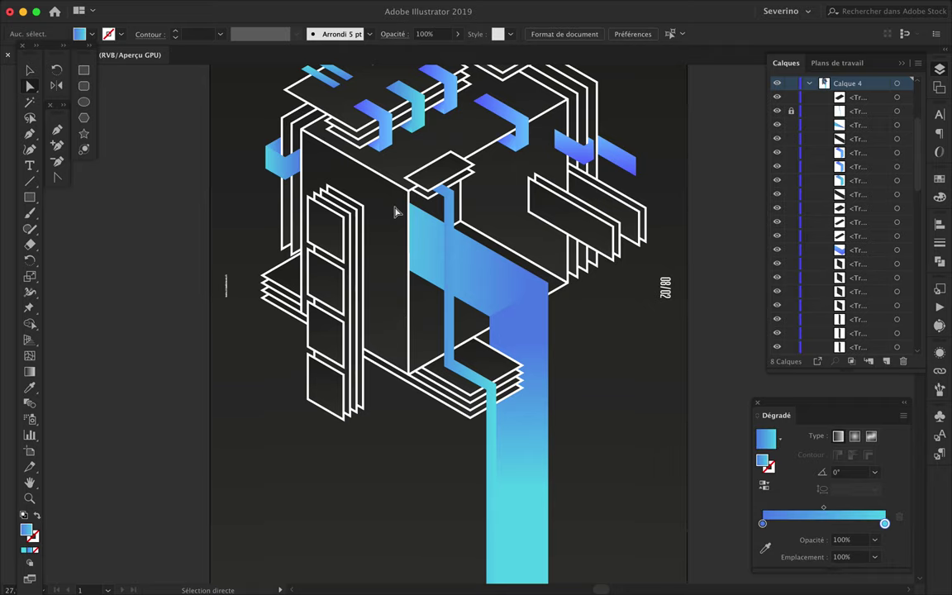
click(484, 223)
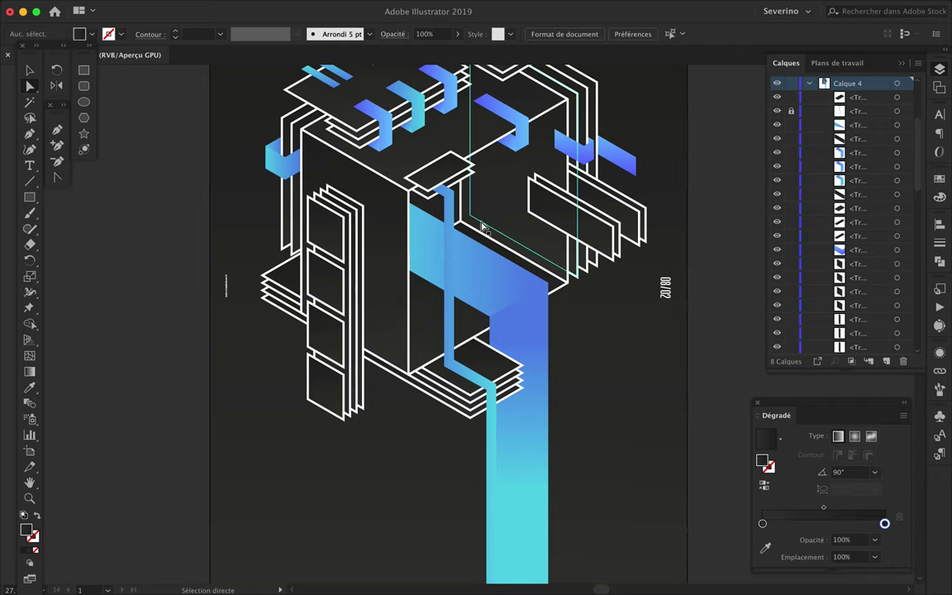
click(400, 208)
Lock the right-side shapes with Ctrl+2 and nudge the upper blue panel's corner down 1.26 mm
drag(559, 332, 585, 100)
key(ctrl+2)
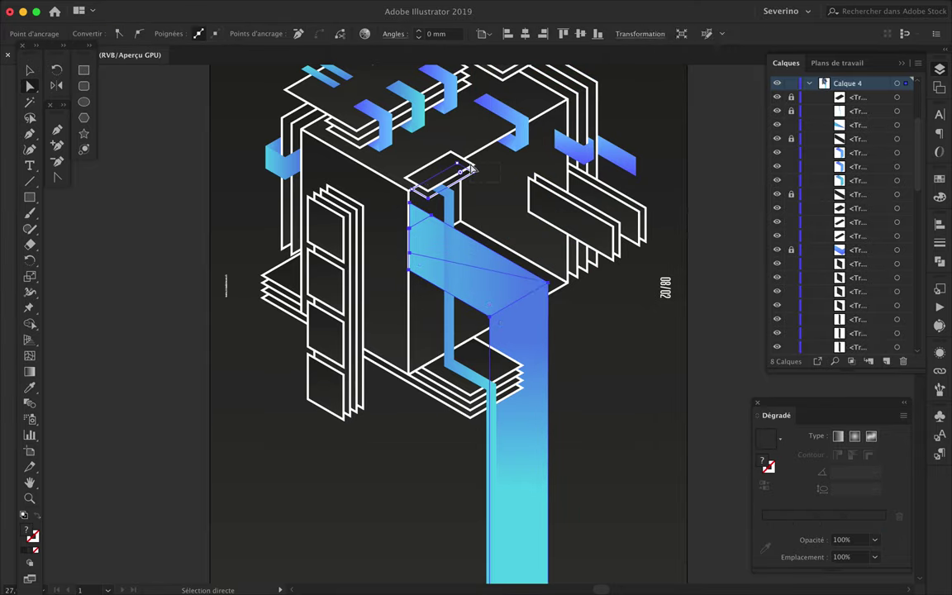
click(558, 325)
scroll(520, 298, up, 1)
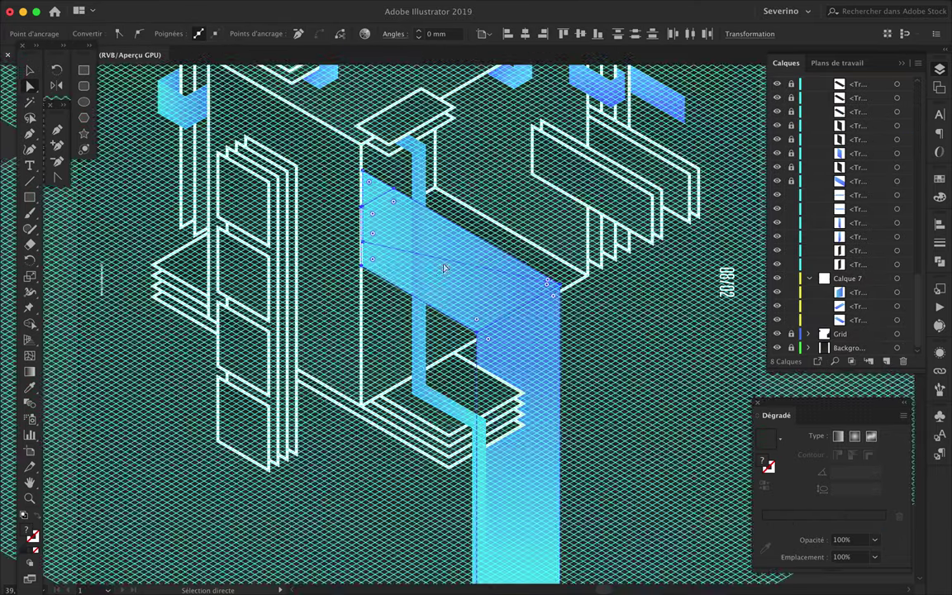
scroll(512, 319, up, 2)
scroll(513, 347, up, 2)
drag(509, 403, 509, 413)
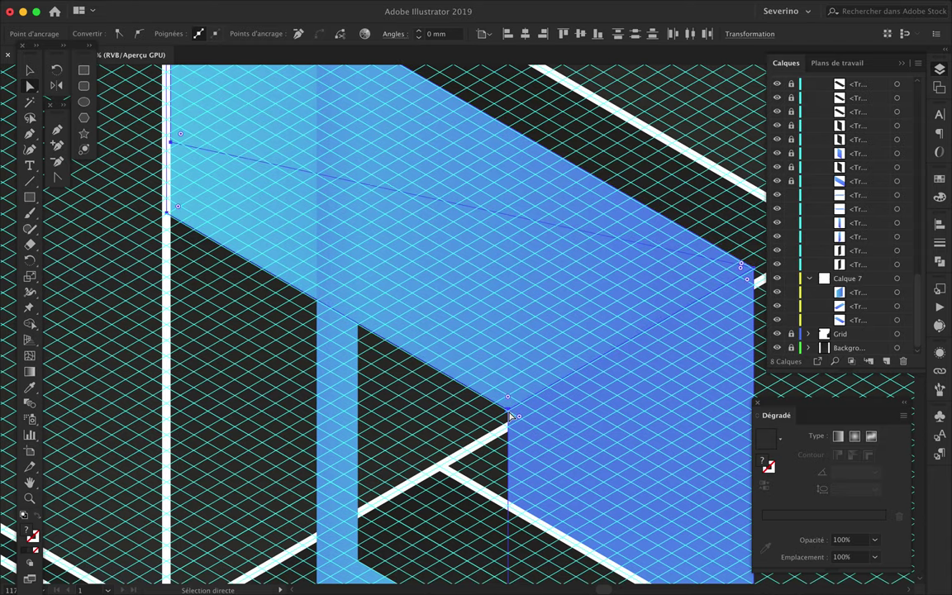
scroll(511, 416, up, 2)
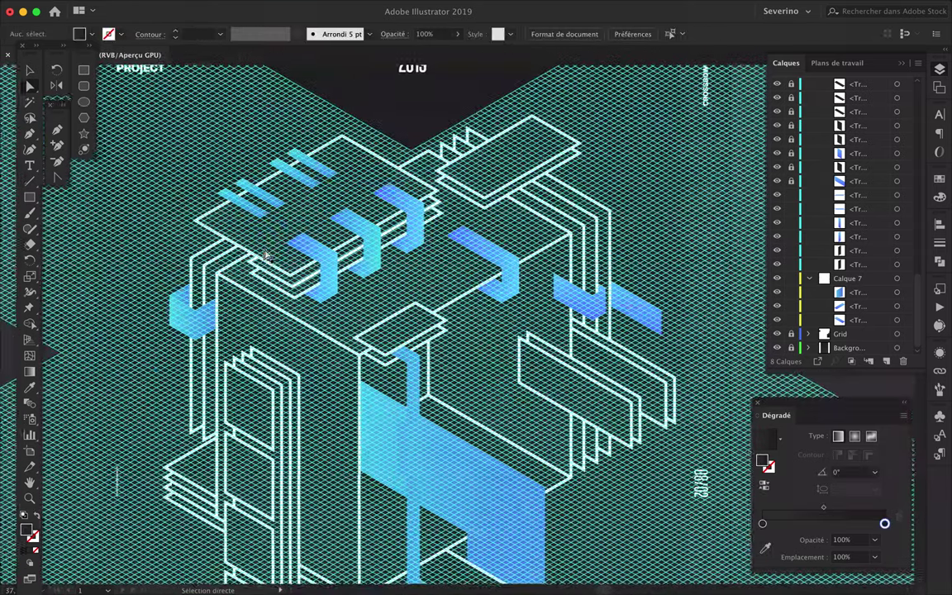
Draw a small white-filled diamond with the Pen and place a copy beside it
key(u)
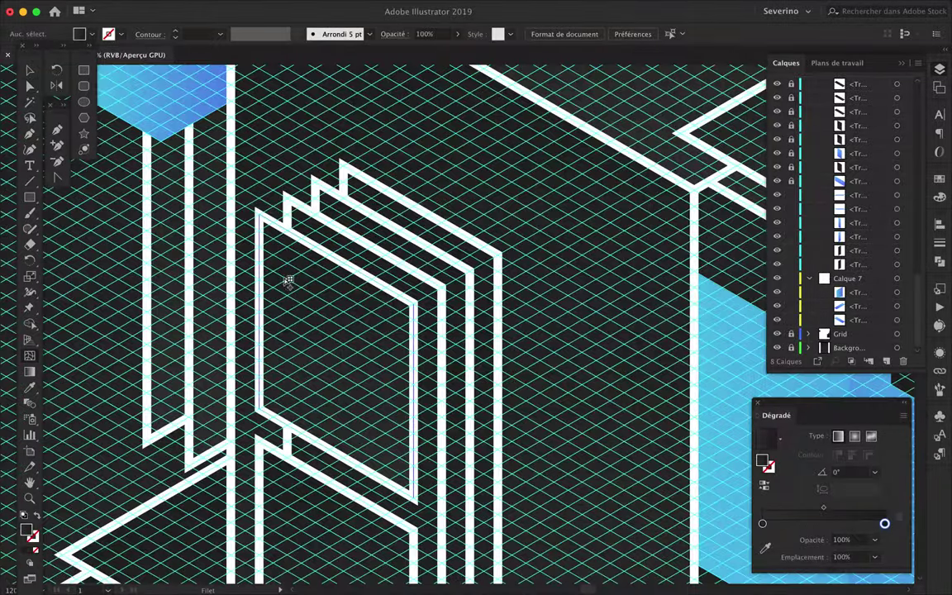
click(288, 266)
drag(287, 294, 318, 317)
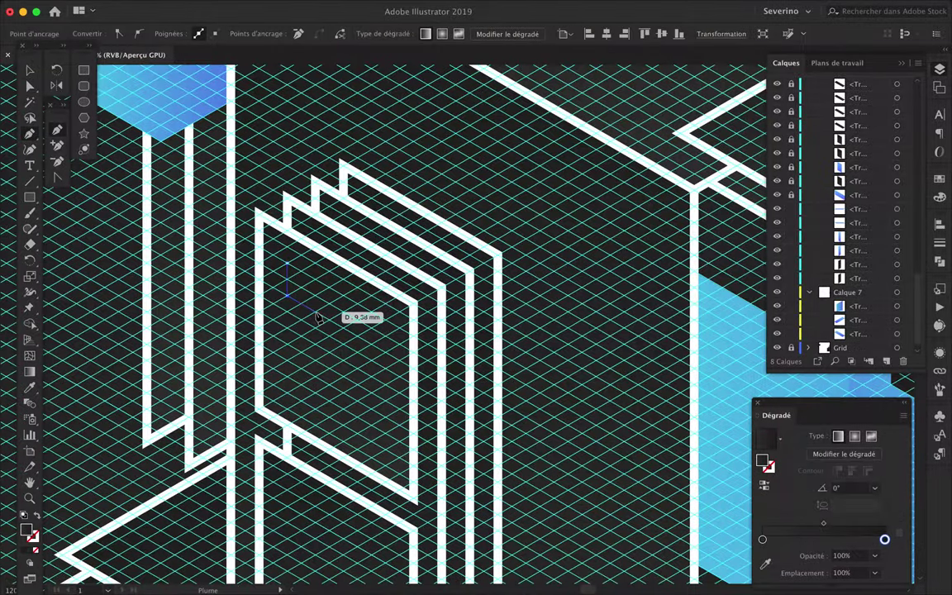
click(287, 266)
click(33, 539)
scroll(339, 279, up, 4)
scroll(276, 293, down, 2)
key(a)
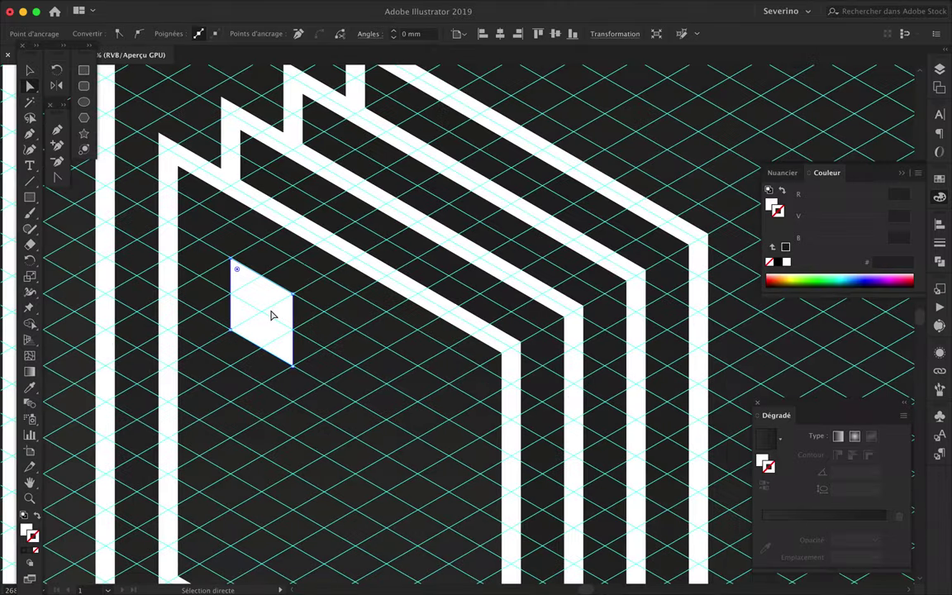
scroll(297, 331, down, 2)
mouse_move(291, 329)
mouse_down()
mouse_move(369, 374)
mouse_move(278, 324)
mouse_up()
shift+click(372, 368)
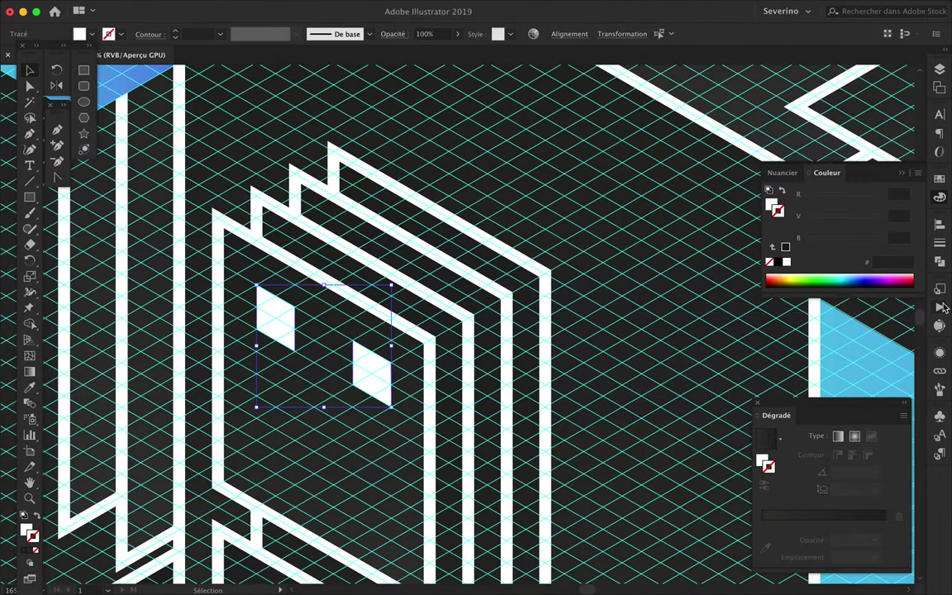
Apply a Drop Shadow effect to the diamonds and move them down-left
click(940, 354)
click(726, 543)
click(638, 471)
click(370, 277)
drag(370, 378, 321, 408)
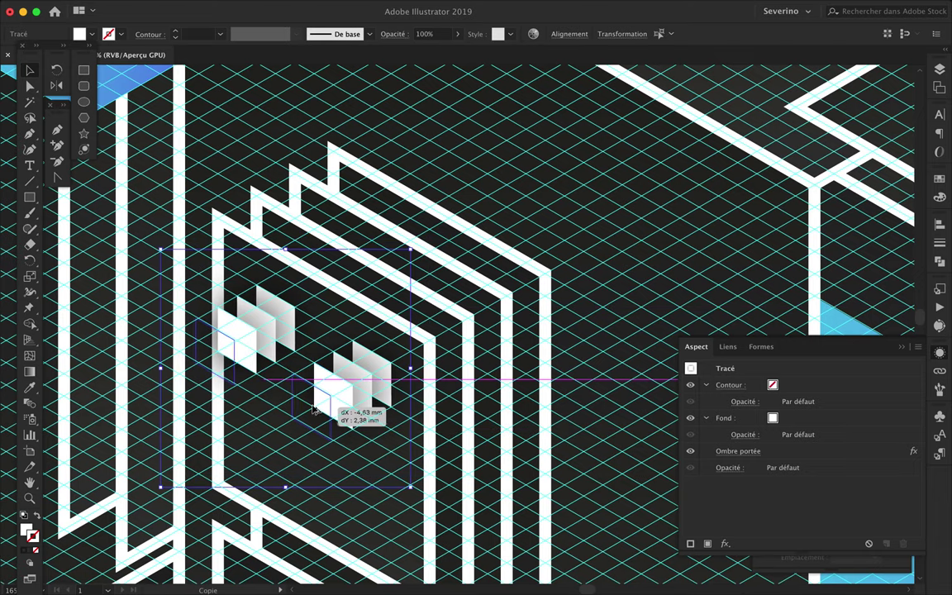
Try repeating the stepped copy, then undo the extra diamond copies
key(ctrl+minus)
click(483, 486)
click(382, 339)
click(343, 312)
shift+click(244, 291)
key(ctrl+z)
key(ctrl+z)
key(ctrl+z)
key(ctrl+plus)
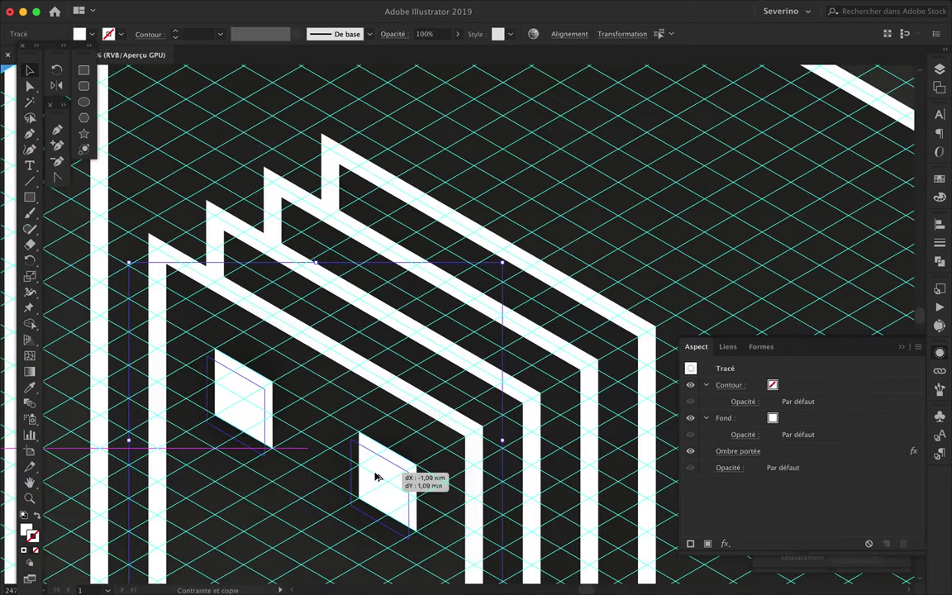
Create stacked diamond copies stepping down-left and select the plate paths in Layers
drag(371, 482, 371, 482)
key(ctrl+d)
key(ctrl+d)
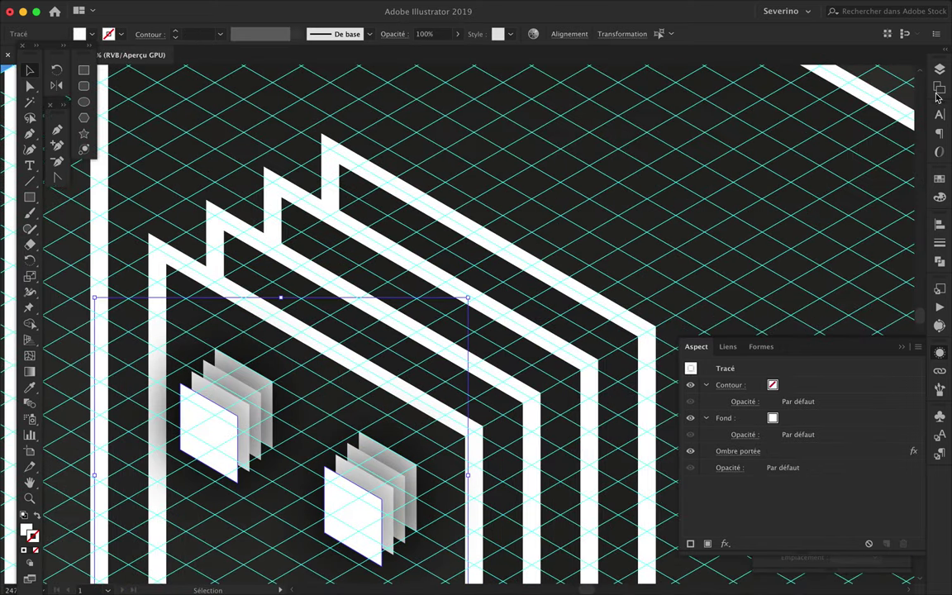
click(939, 69)
click(857, 235)
shift+click(837, 306)
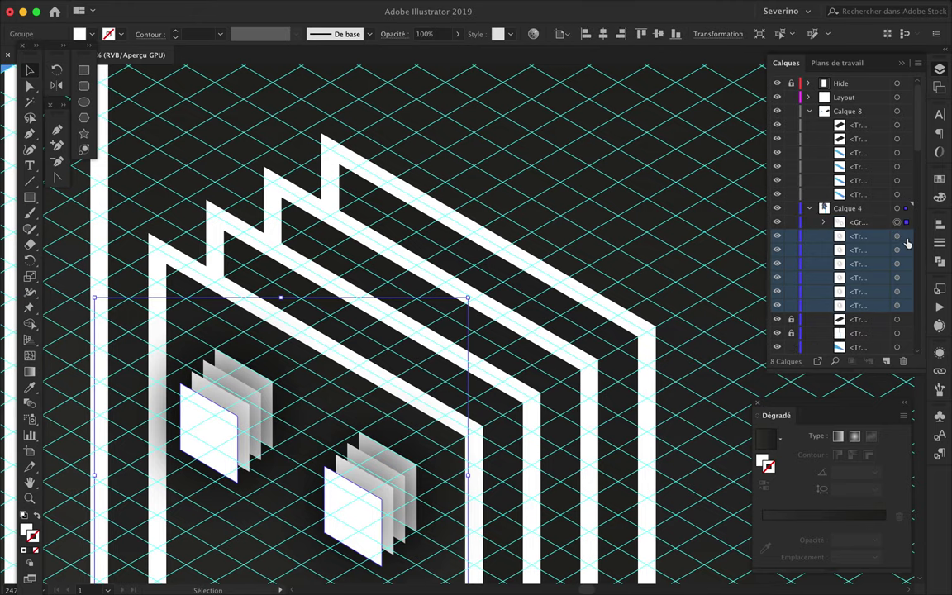
Select the remaining white plates in Layers and group them into stacks
drag(906, 238, 907, 264)
key(ctrl+g)
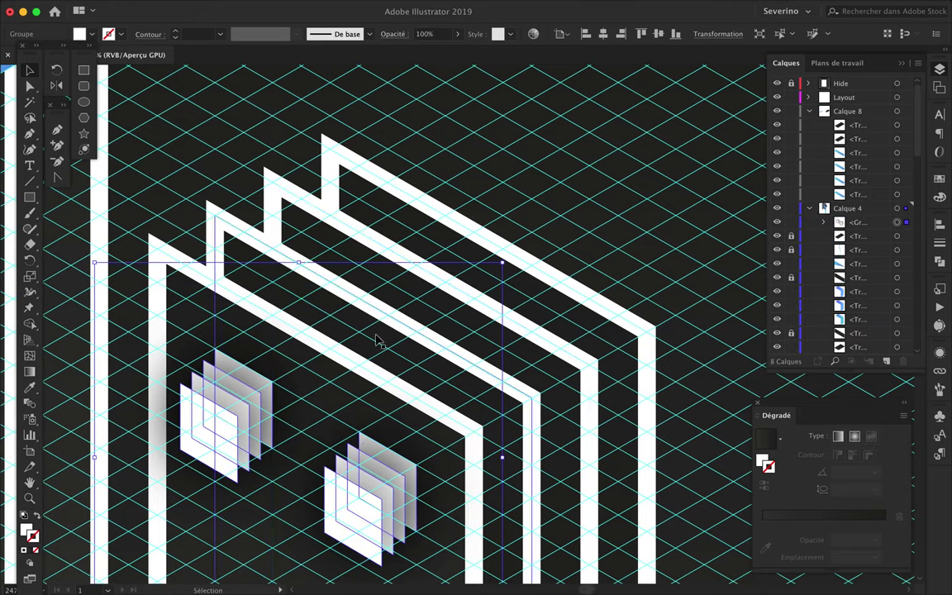
key(ctrl+minus)
click(367, 472)
key(ctrl+minus)
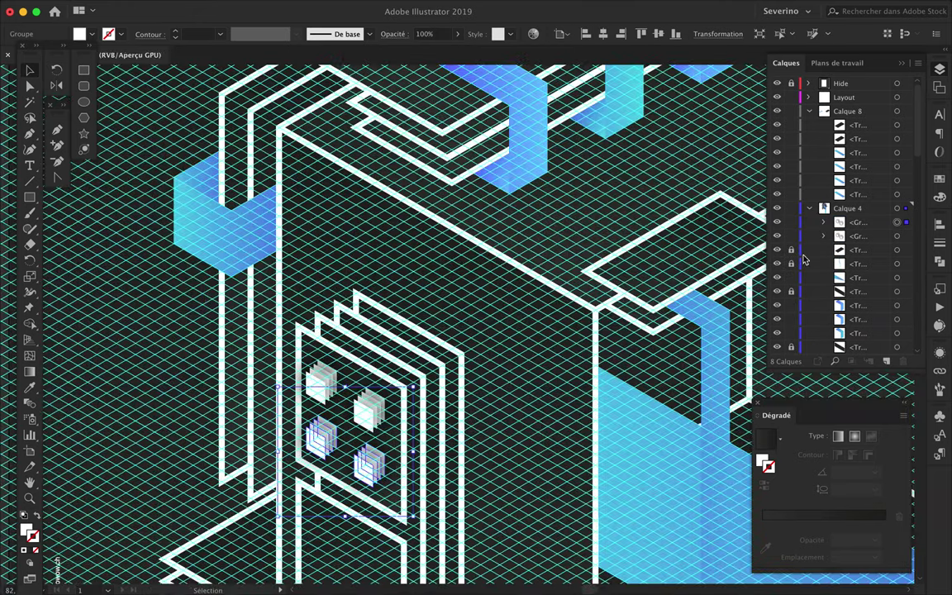
scroll(410, 348, down, 5)
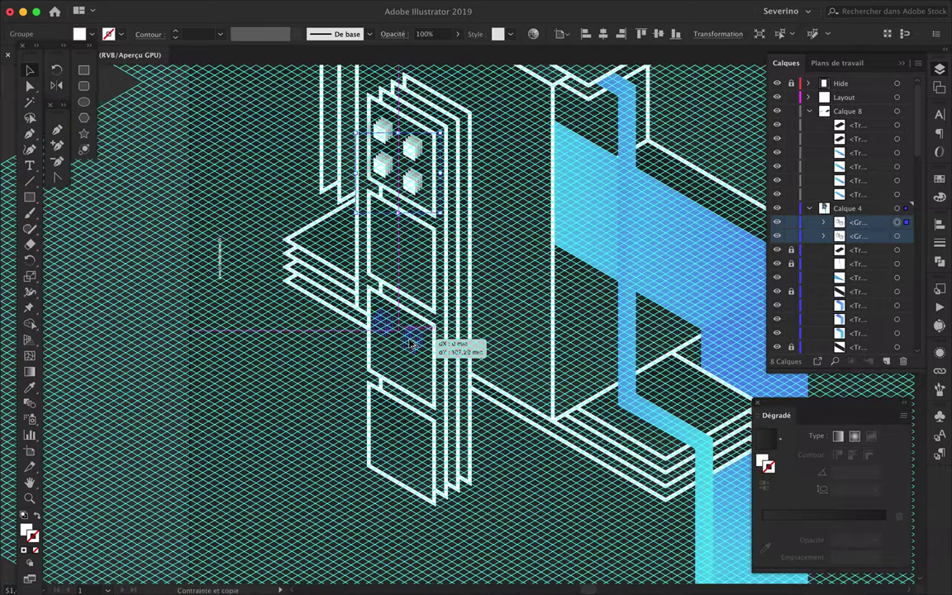
scroll(411, 343, up, 6)
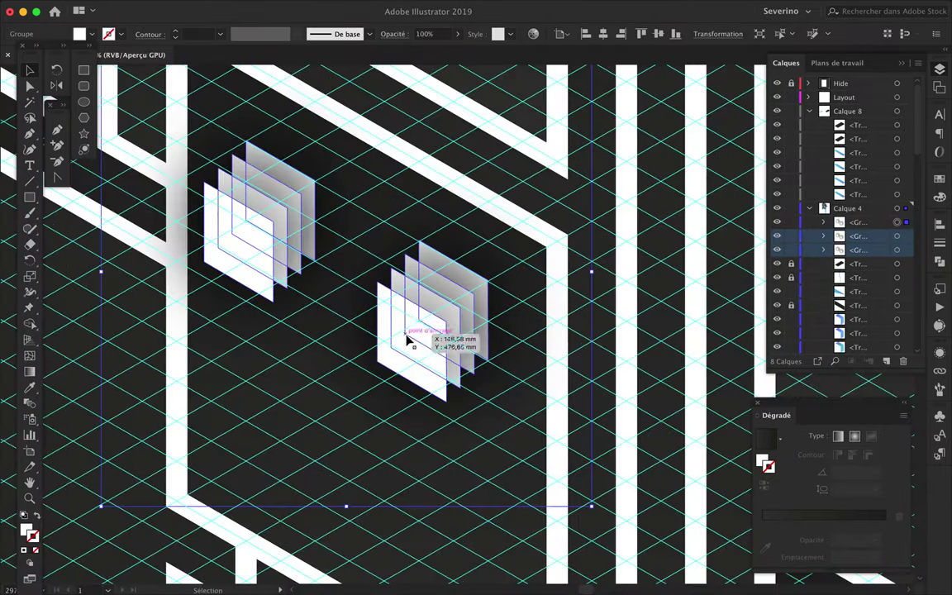
Place a copy of the cube group lower down and isolate its nested group for editing
mouse_move(411, 343)
mouse_down()
mouse_move(422, 302)
mouse_move(539, 225)
mouse_move(529, 332)
mouse_move(512, 365)
mouse_up()
scroll(420, 297, up, 5)
scroll(542, 215, down, 10)
scroll(563, 329, down, 3)
scroll(563, 329, down, 5)
scroll(529, 333, up, 6)
scroll(685, 241, up, 5)
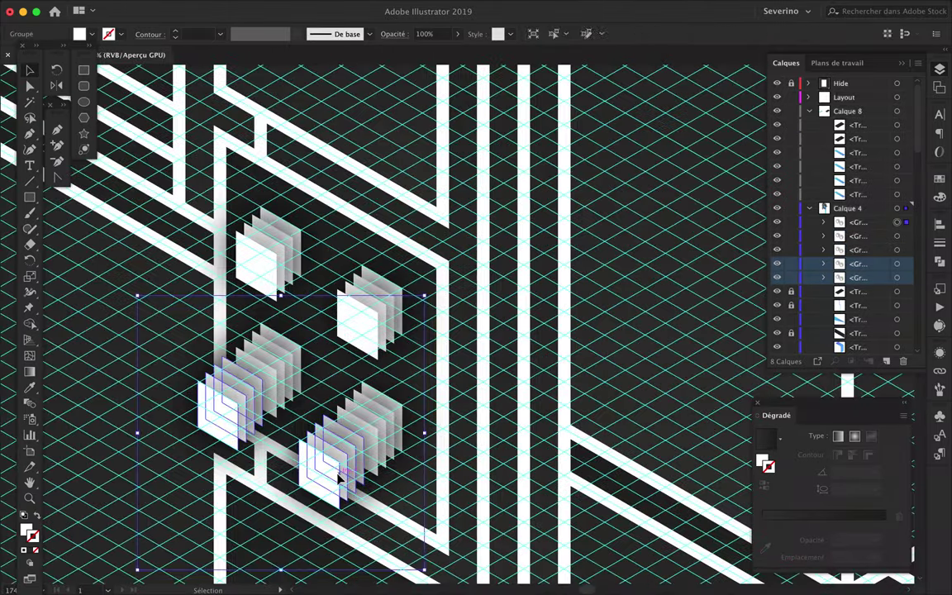
scroll(496, 372, up, 4)
scroll(467, 448, down, 5)
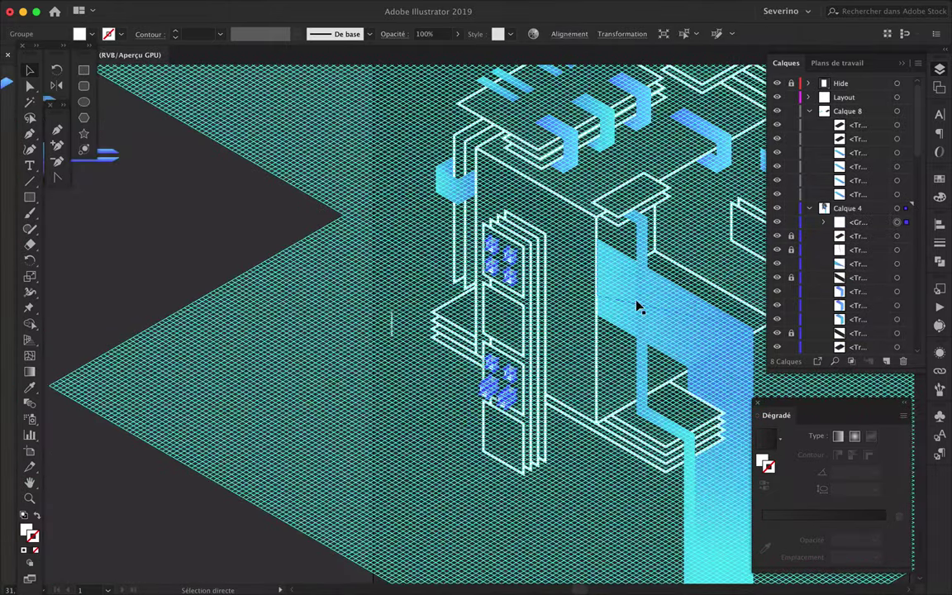
double_click(585, 365)
scroll(584, 361, up, 4)
double_click(407, 201)
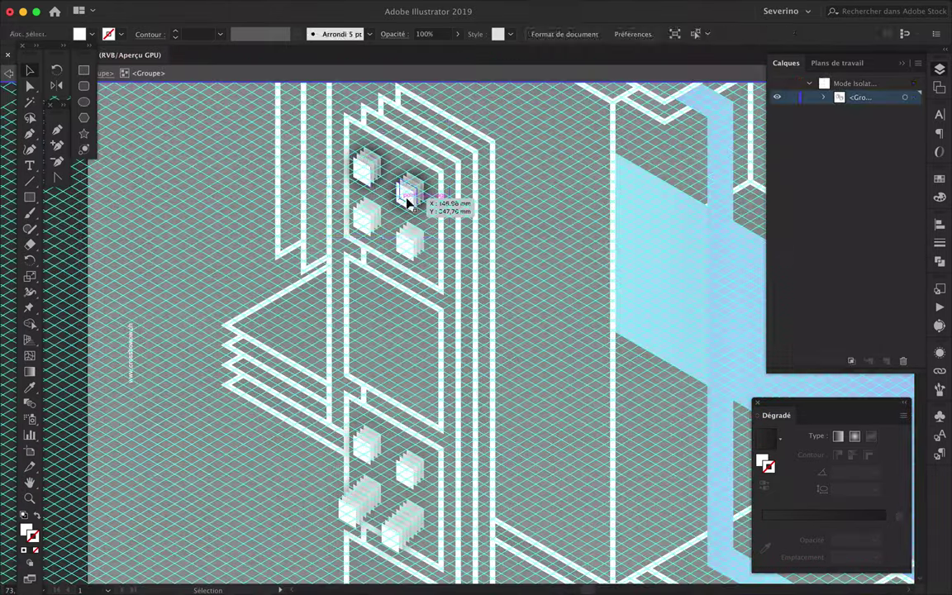
Find the new thin white plate in Outline view and move it beside the cube panel
double_click(576, 216)
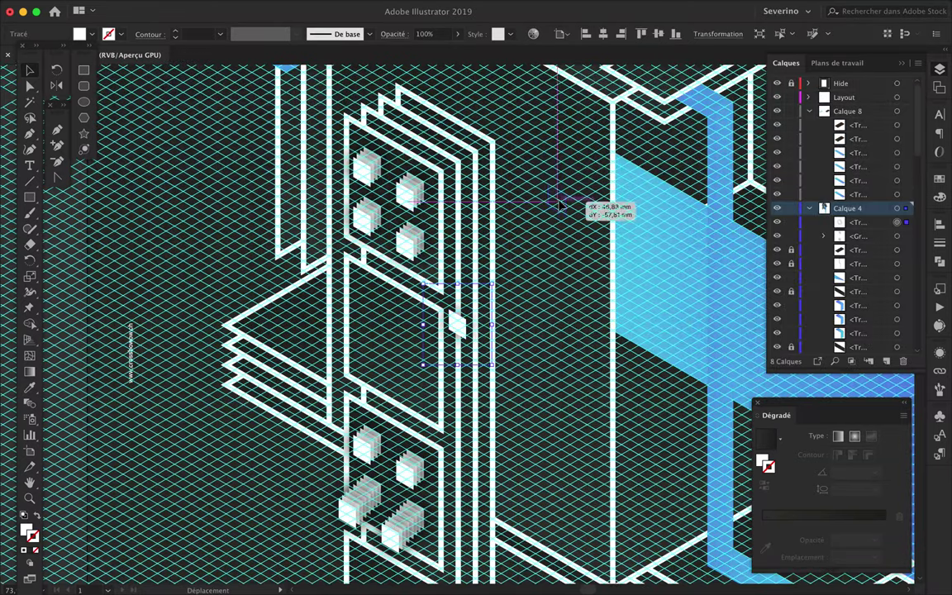
key(ctrl+y)
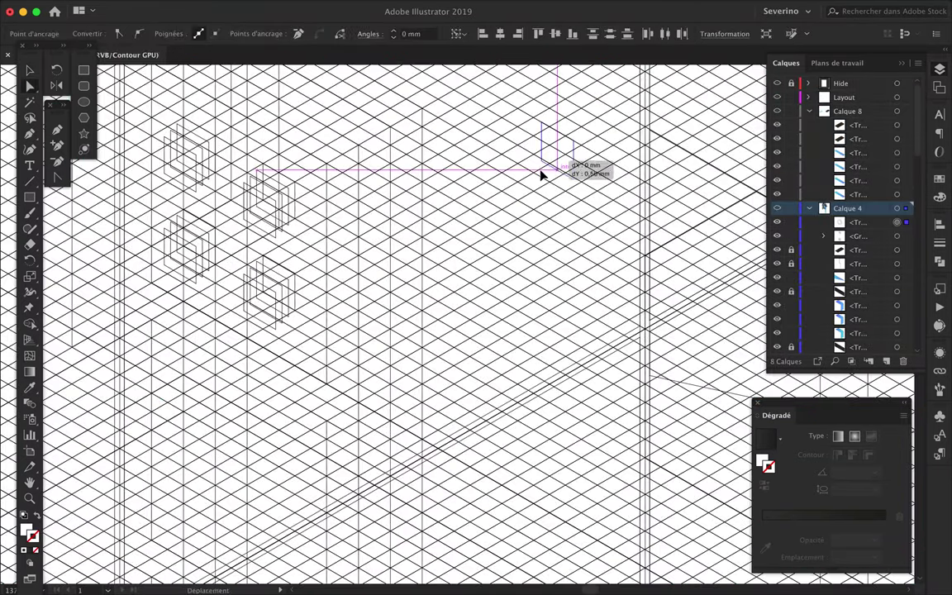
key(v)
click(578, 281)
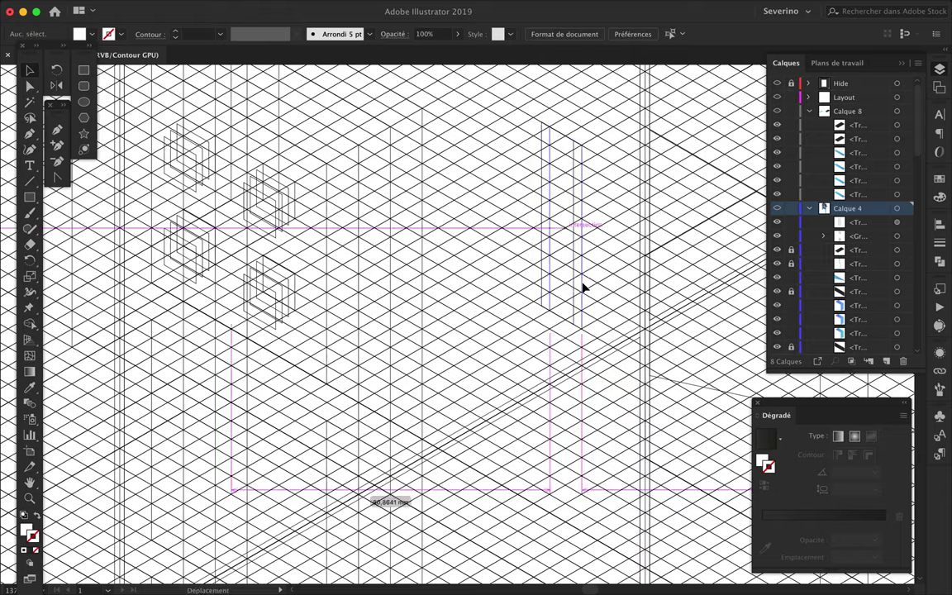
key(ctrl+y)
scroll(588, 295, up, 3)
drag(589, 295, 547, 265)
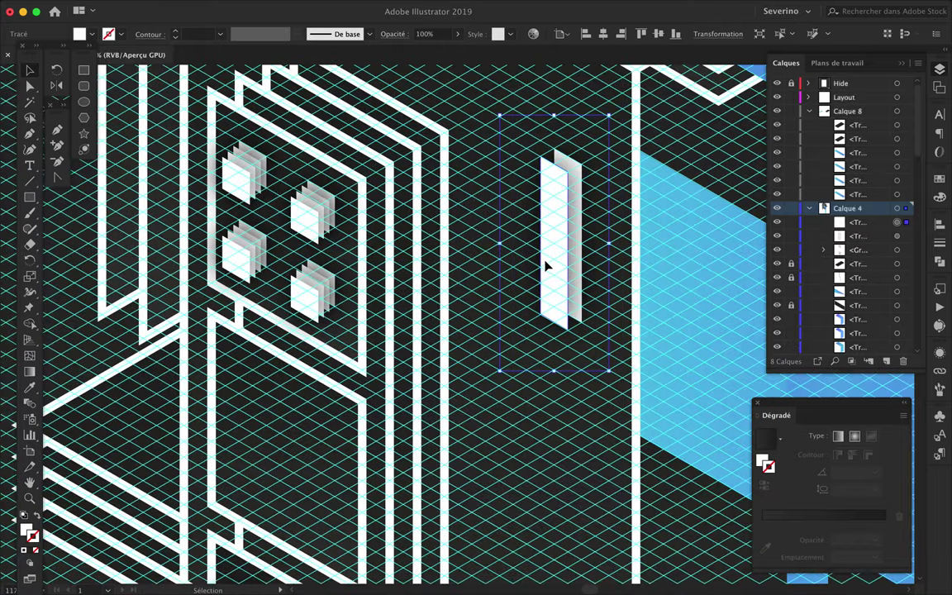
Copy the thin plate into a row of fins, group them, and move the group closer
scroll(547, 266, down, 3)
scroll(546, 264, up, 3)
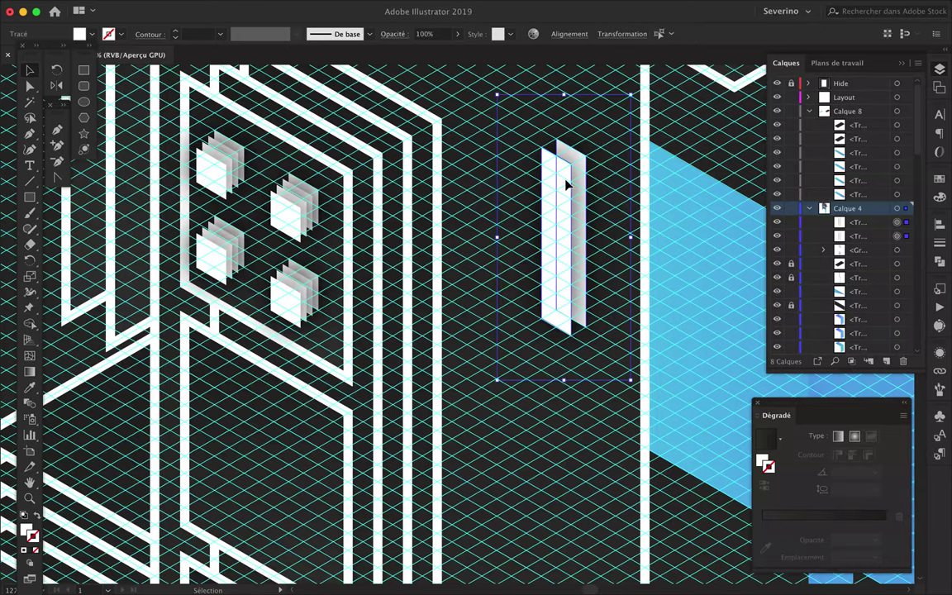
drag(572, 204, 513, 237)
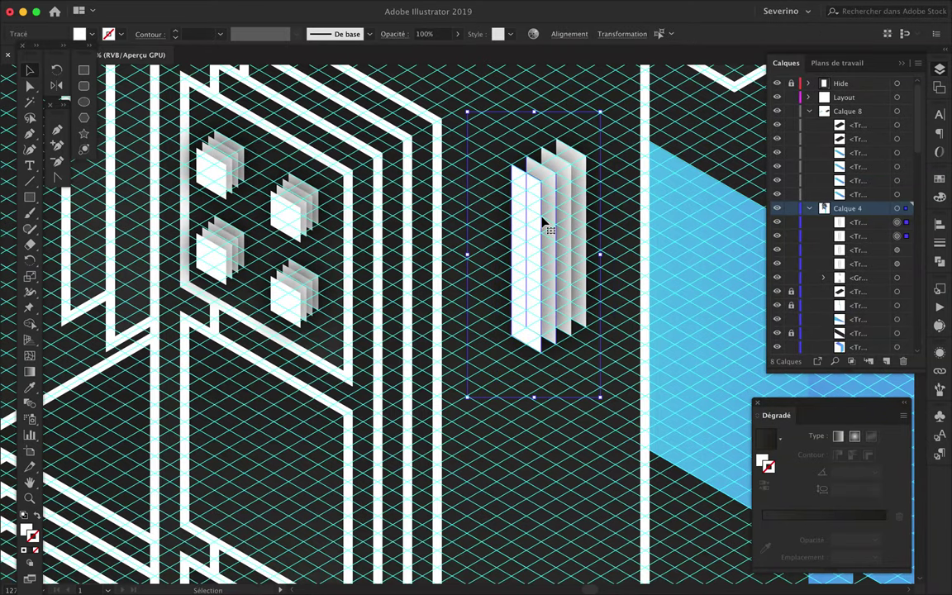
scroll(512, 237, down, 2)
click(860, 222)
shift+click(899, 283)
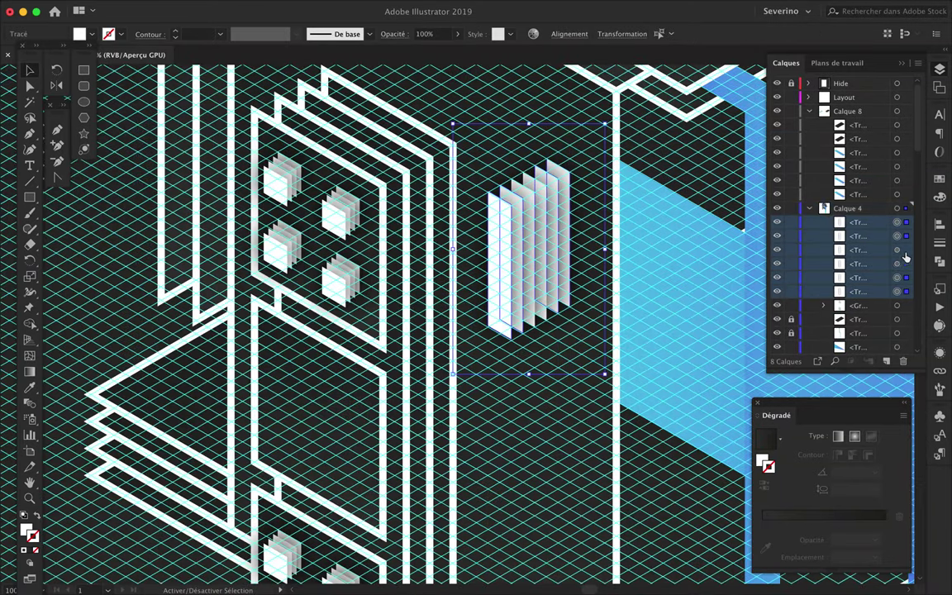
key(ctrl+g)
scroll(470, 346, up, 2)
drag(521, 276, 443, 273)
Duplicate the fin group alongside, then copy the fin groups straight down
scroll(489, 198, up, 3)
scroll(494, 200, up, 2)
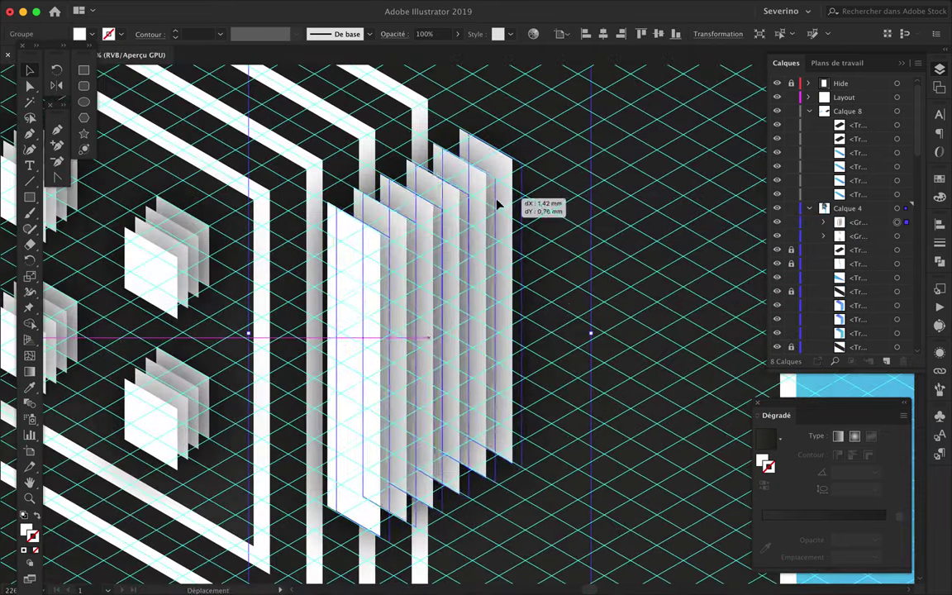
scroll(499, 201, down, 3)
drag(499, 211, 552, 250)
scroll(520, 240, up, 3)
scroll(496, 290, down, 3)
scroll(479, 263, up, 2)
drag(513, 275, 506, 335)
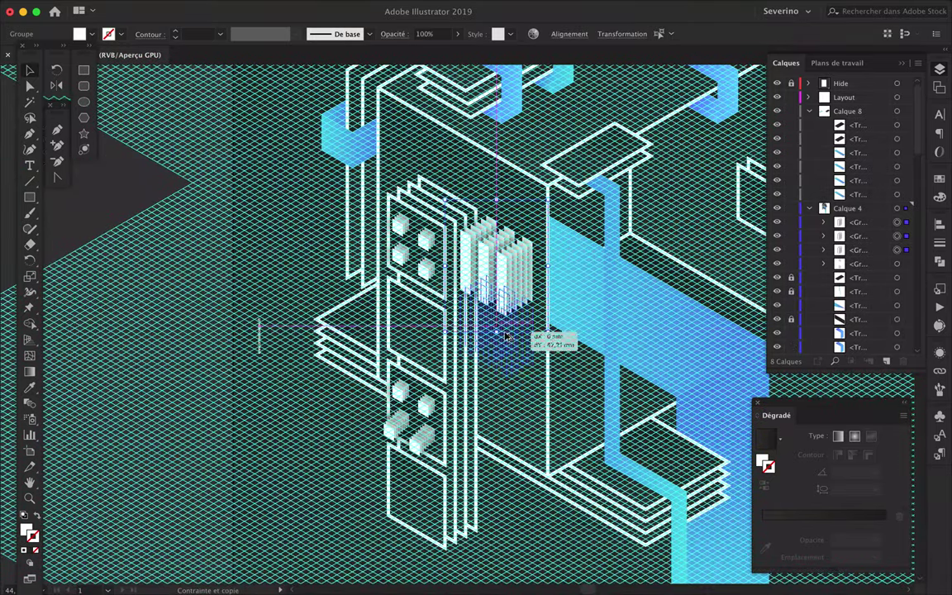
Drop the duplicated fins below the originals and align them to the grid
scroll(504, 344, up, 4)
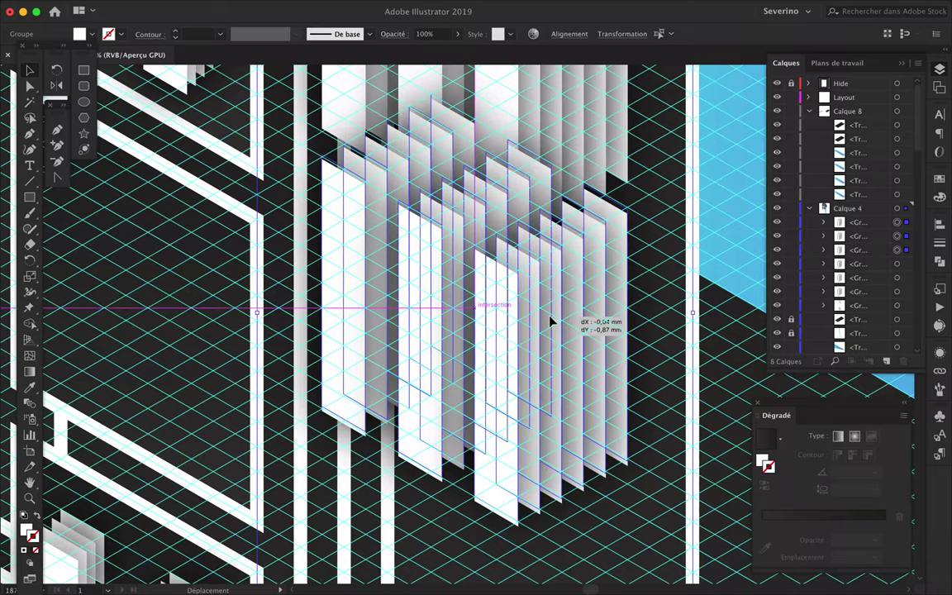
drag(506, 342, 551, 320)
scroll(550, 320, up, 5)
drag(651, 241, 650, 237)
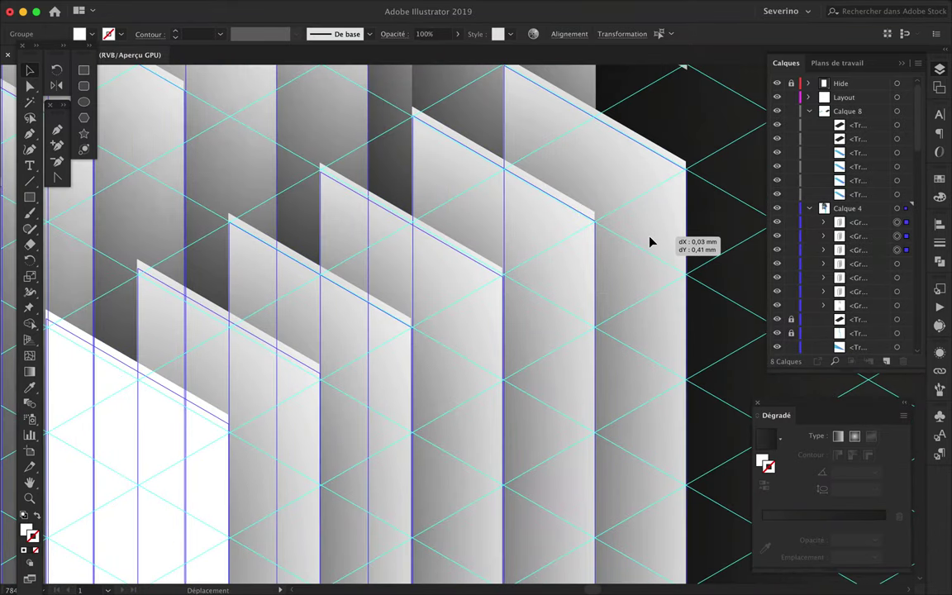
scroll(649, 240, down, 3)
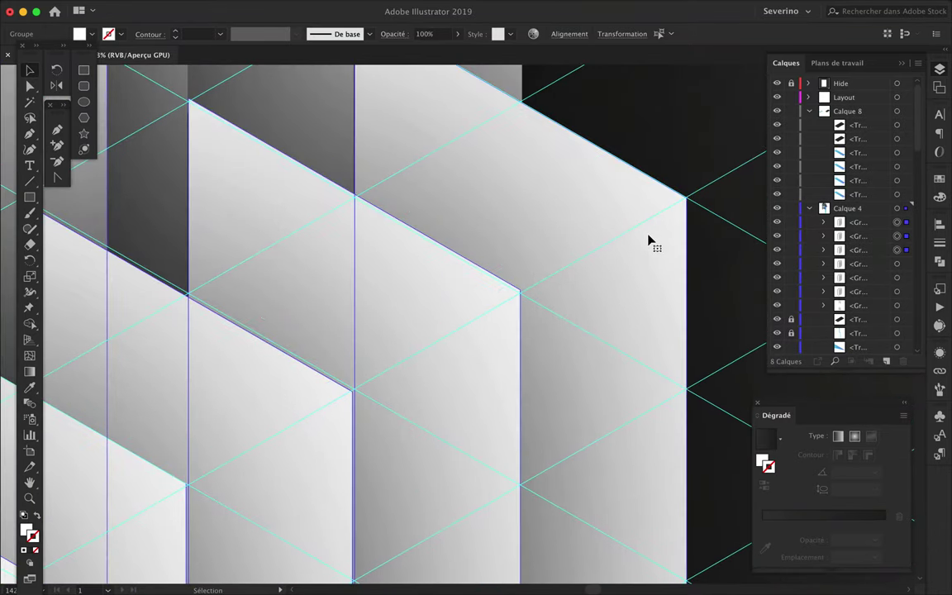
drag(649, 237, 650, 243)
scroll(649, 240, down, 5)
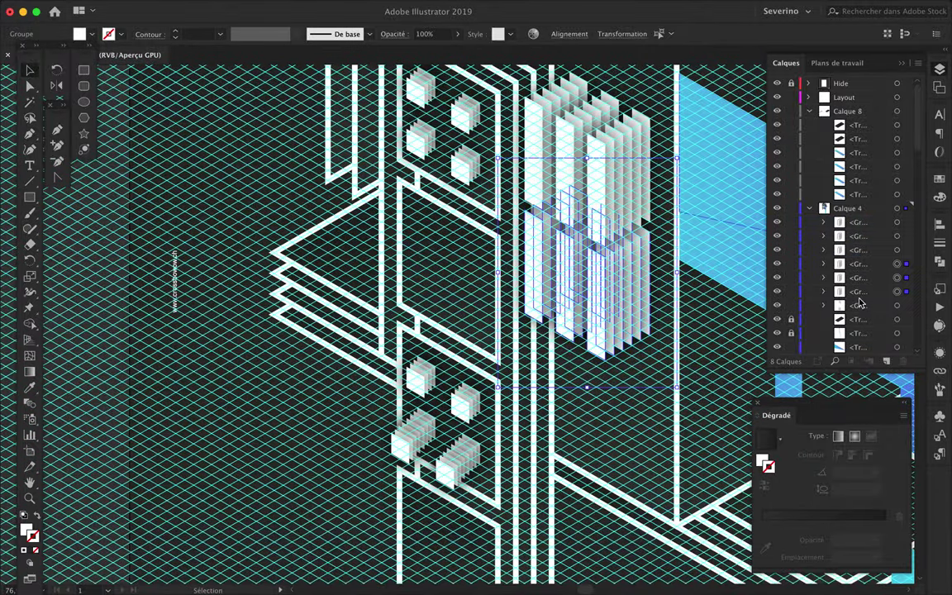
key(ctrl+shift+a)
scroll(676, 390, down, 5)
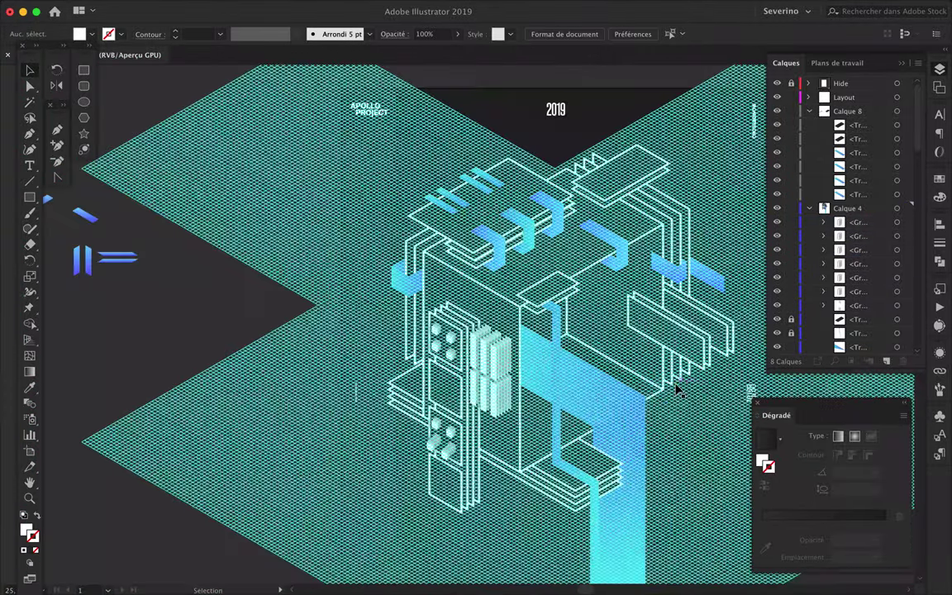
scroll(675, 388, up, 3)
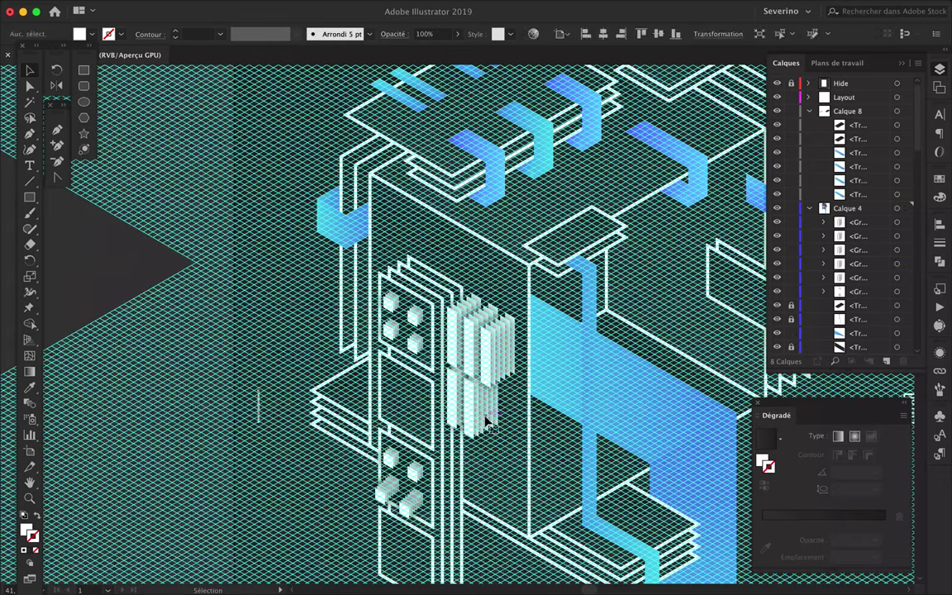
scroll(479, 388, up, 2)
Shift the upper fin group's outer fin outward and check the lower fin group
double_click(484, 366)
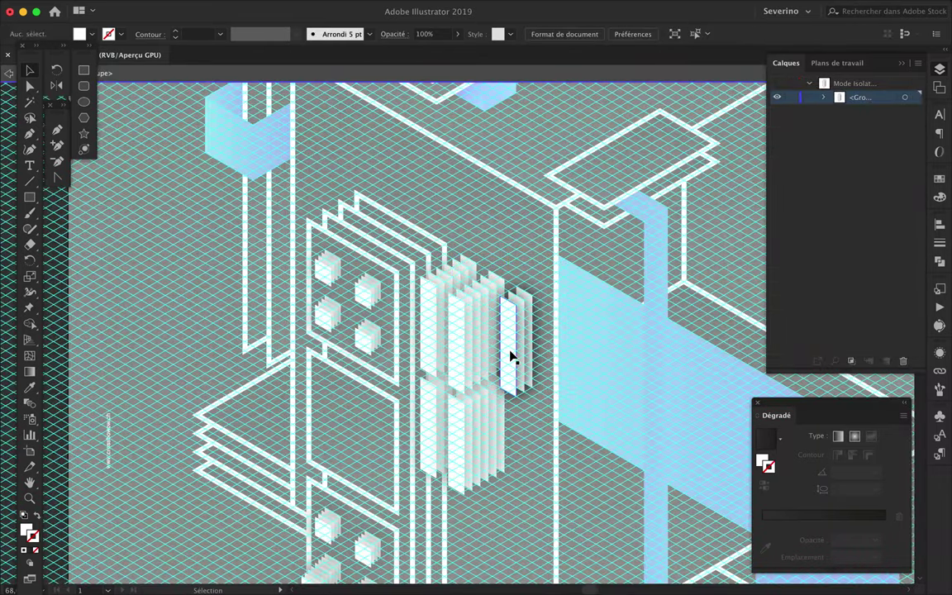
drag(508, 357, 467, 351)
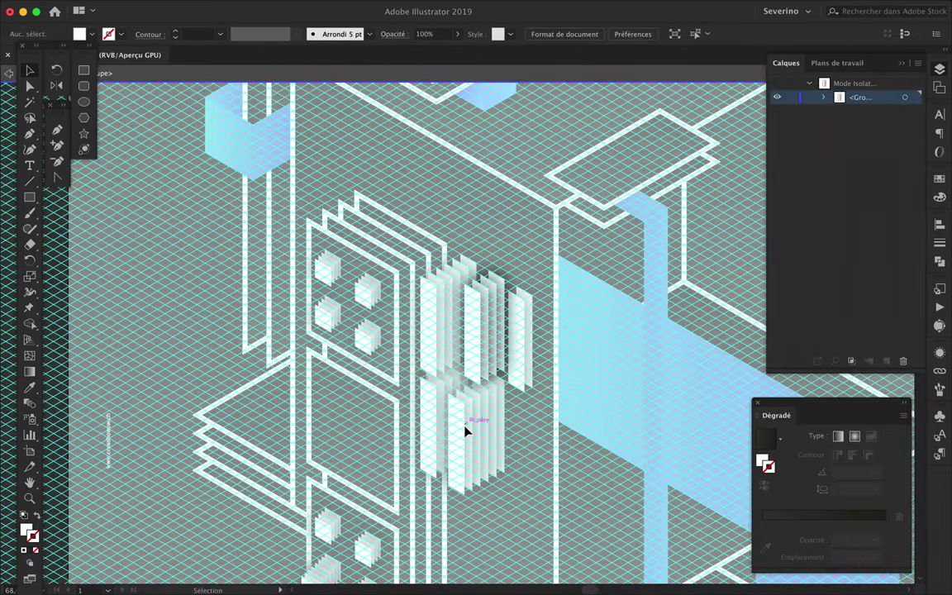
key(Escape)
double_click(453, 438)
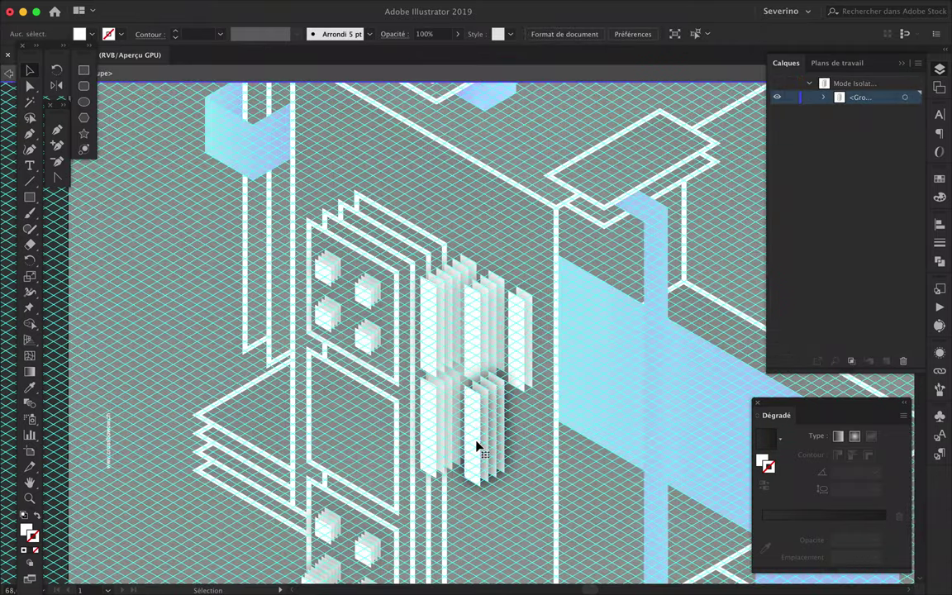
key(Escape)
scroll(476, 446, down, 3)
scroll(499, 397, up, 3)
click(529, 495)
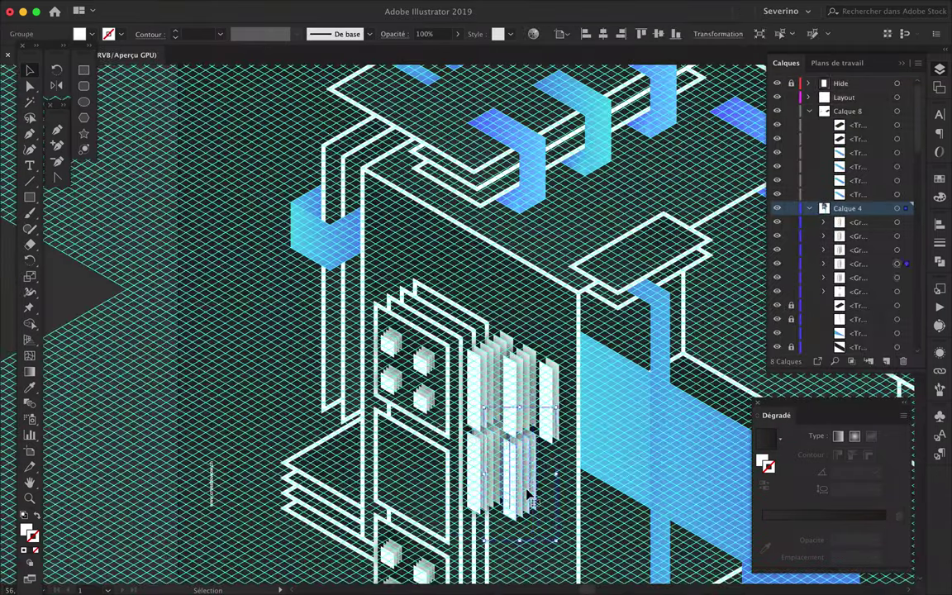
scroll(529, 495, down, 2)
click(549, 505)
scroll(533, 433, down, 2)
scroll(532, 436, down, 1)
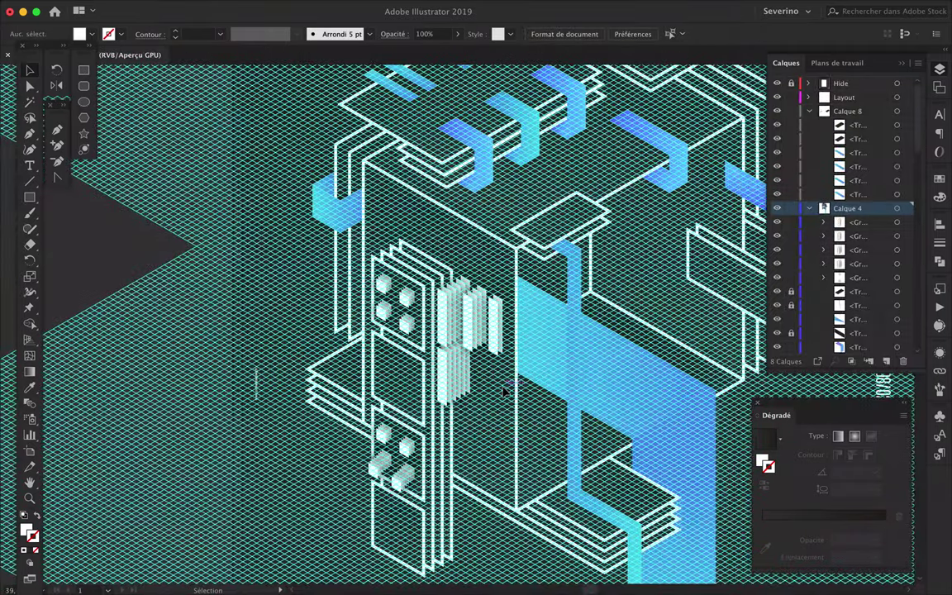
Start the new pipe shape and move it into Calque 8 in the Layers panel
scroll(504, 388, down, 2)
scroll(397, 281, down, 2)
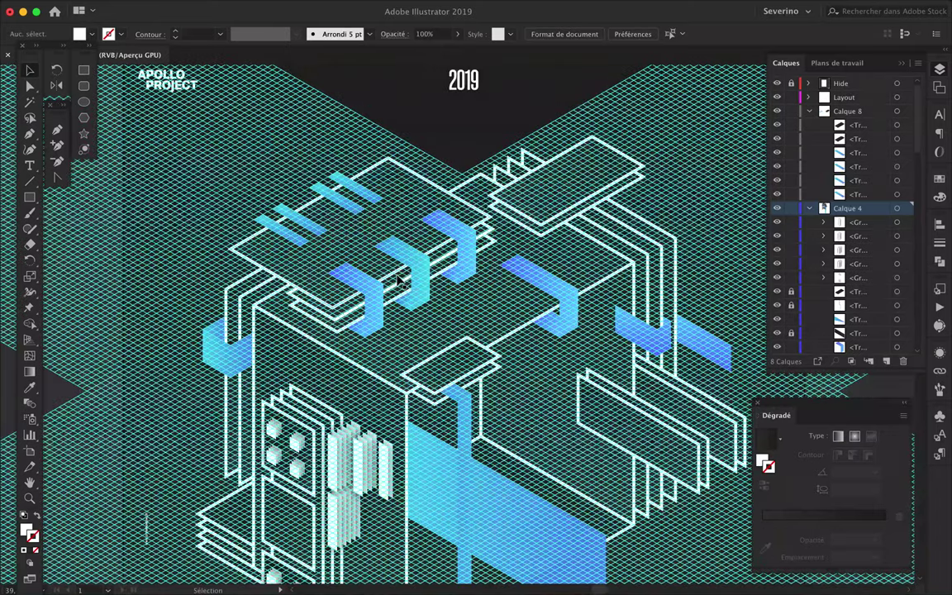
scroll(587, 147, up, 1)
scroll(587, 149, up, 1)
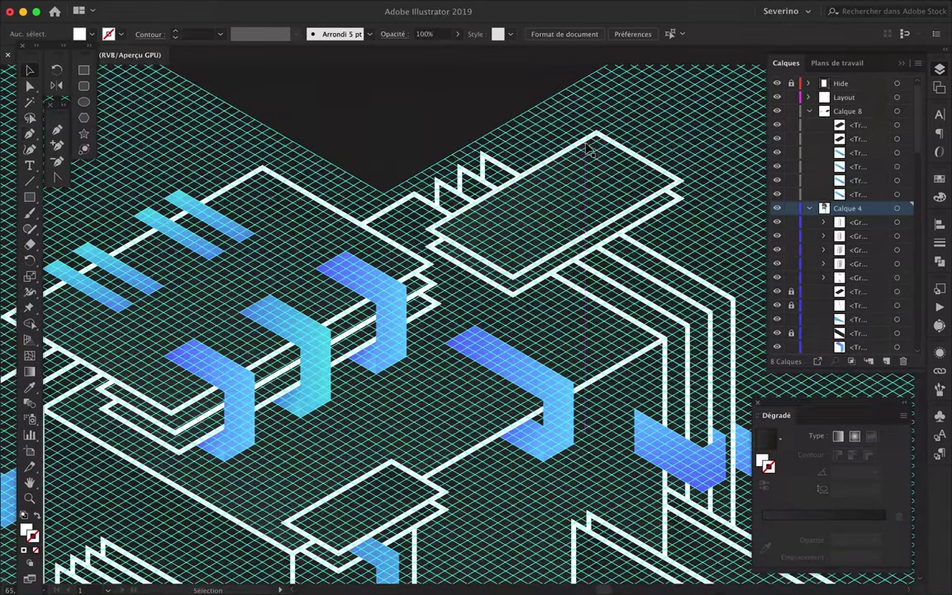
click(545, 205)
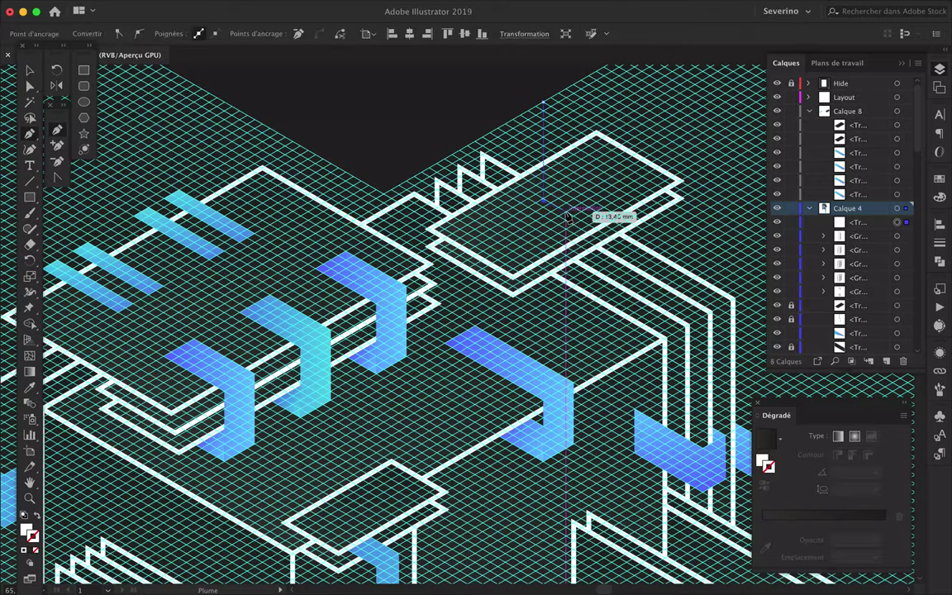
scroll(547, 207, up, 1)
scroll(535, 192, up, 1)
key(a)
drag(851, 222, 860, 121)
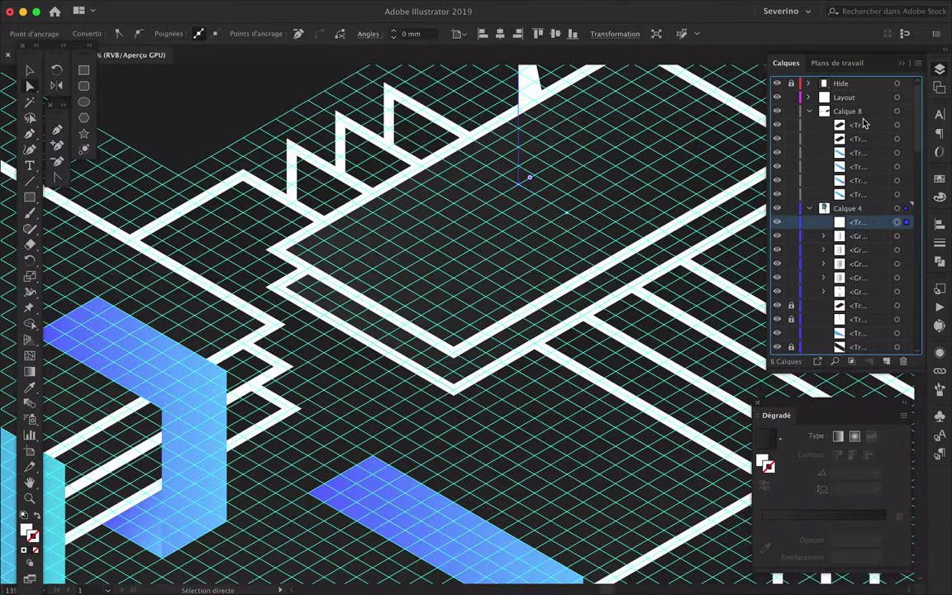
scroll(584, 144, down, 2)
scroll(221, 402, up, 3)
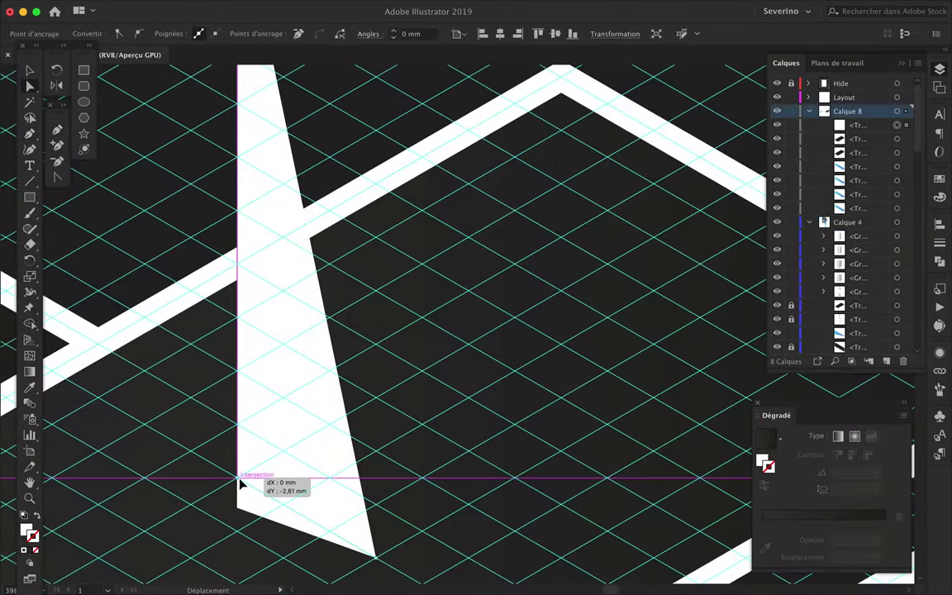
scroll(240, 483, up, 2)
scroll(237, 468, down, 2)
scroll(238, 471, down, 2)
Draw the pipe's horizontal band and move it down behind the plates in stacking order
key(p)
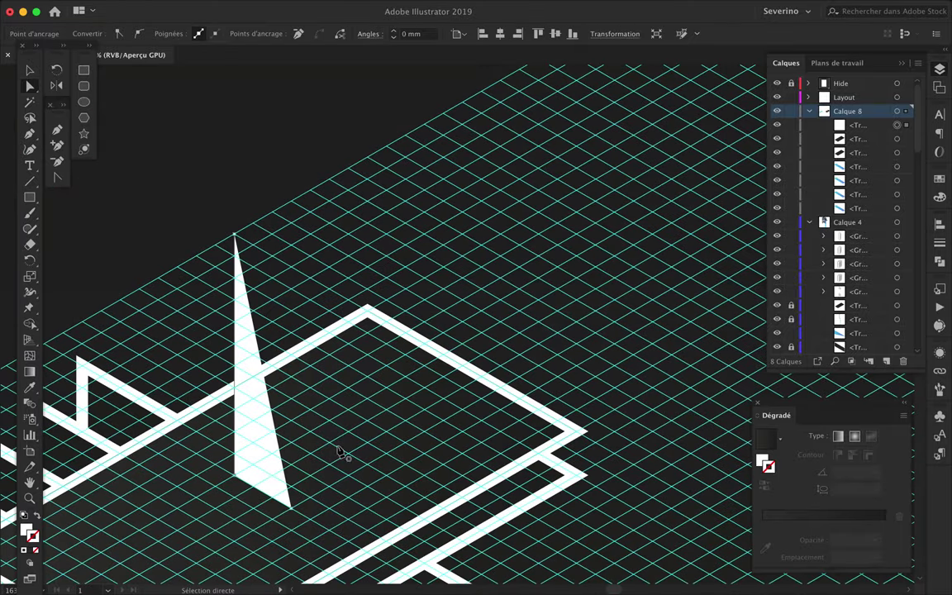
scroll(298, 506, down, 2)
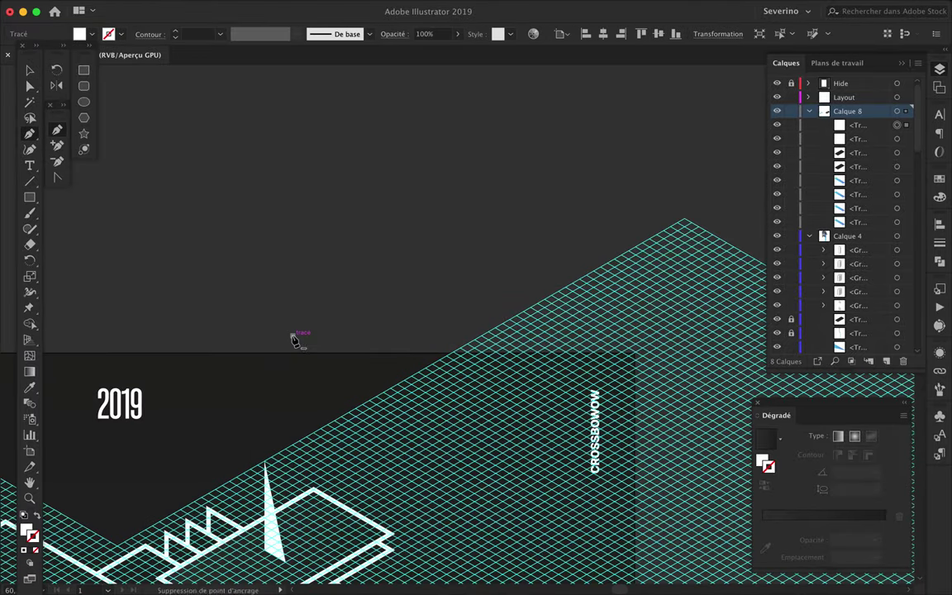
key(a)
key(p)
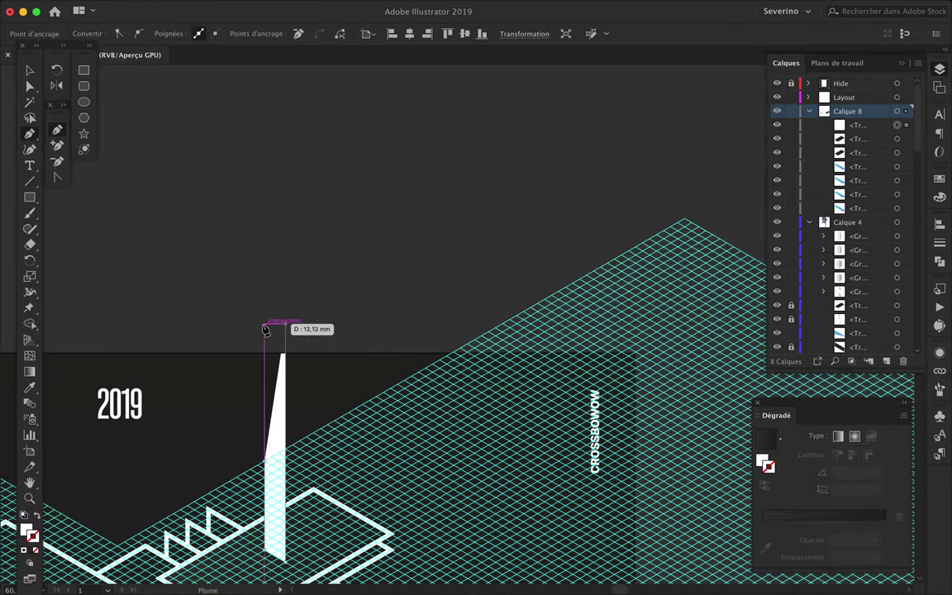
scroll(266, 479, down, 1)
scroll(256, 517, up, 2)
scroll(265, 496, up, 1)
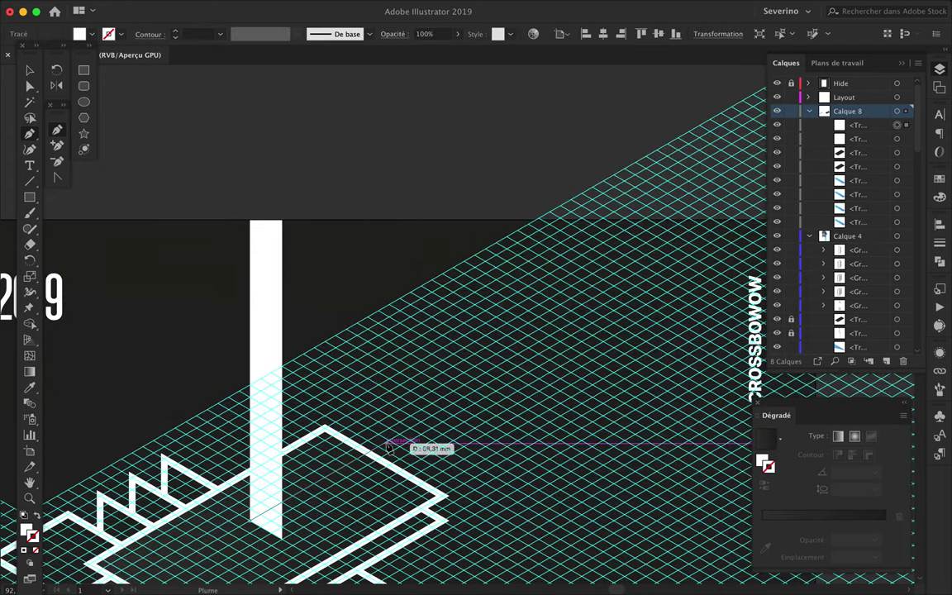
click(421, 460)
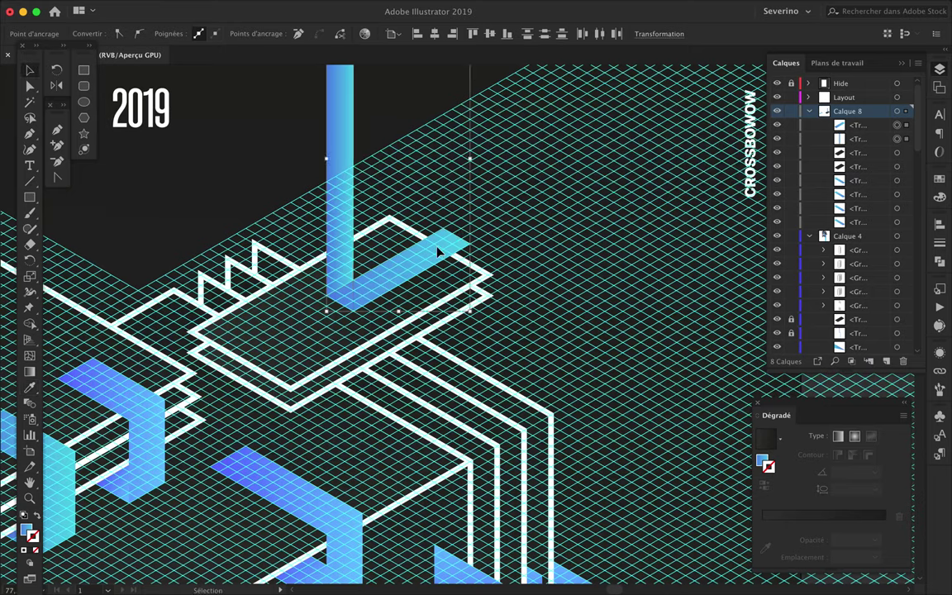
drag(864, 145, 864, 145)
scroll(463, 234, up, 1)
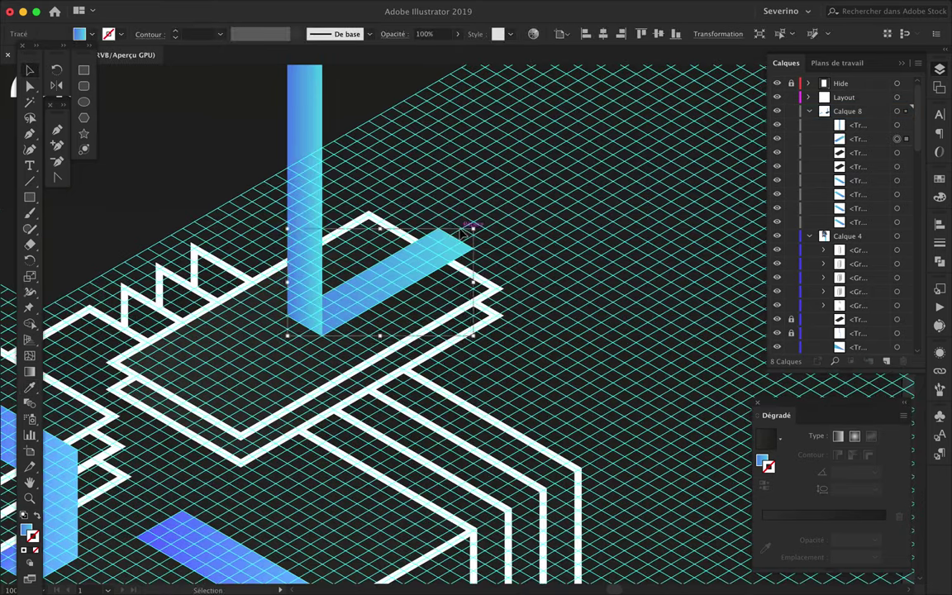
Draw the four-corner vertical pipe section beside the L and select it
click(438, 405)
click(474, 421)
click(474, 248)
click(439, 234)
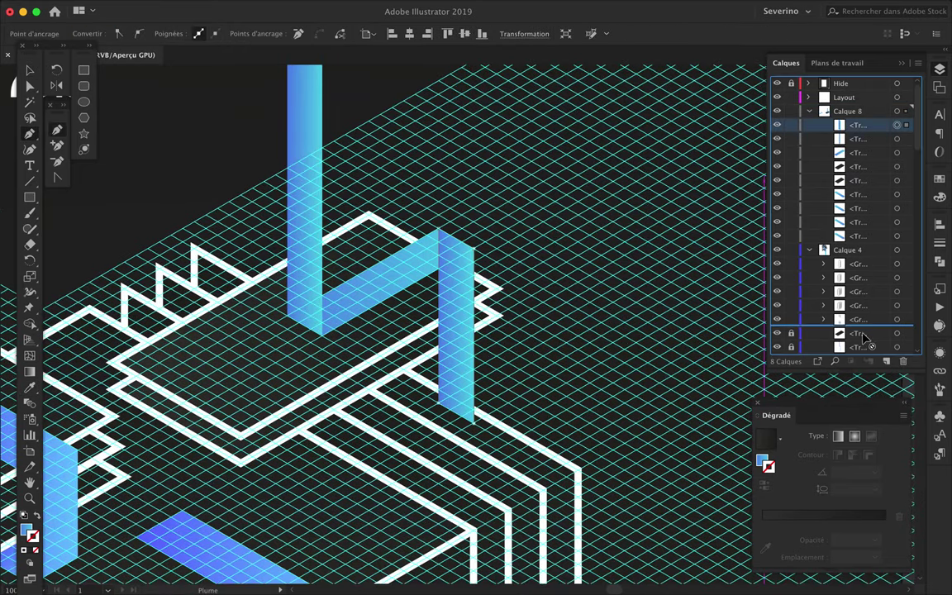
scroll(676, 297, down, 2)
scroll(814, 300, down, 3)
scroll(866, 315, down, 2)
scroll(864, 191, down, 2)
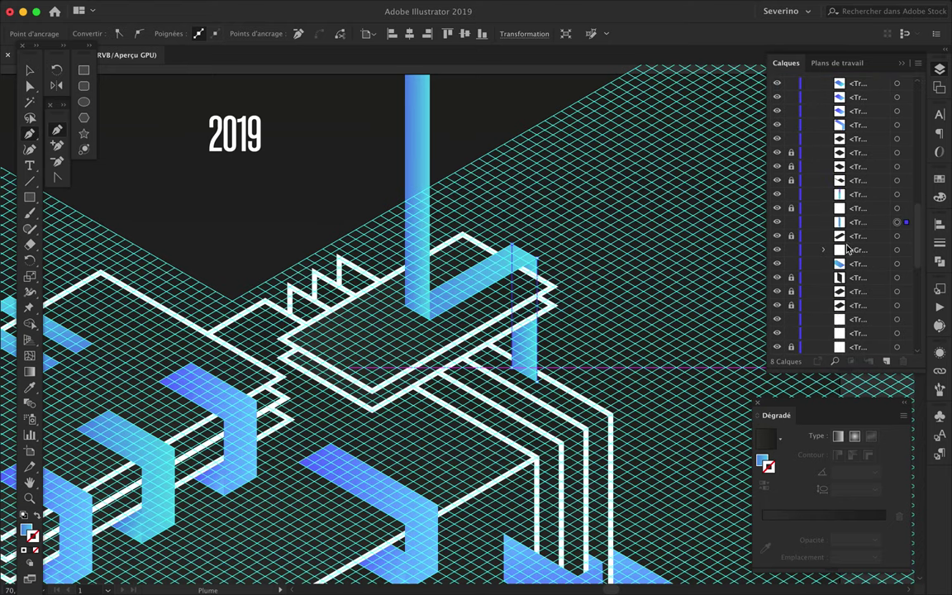
scroll(852, 281, down, 4)
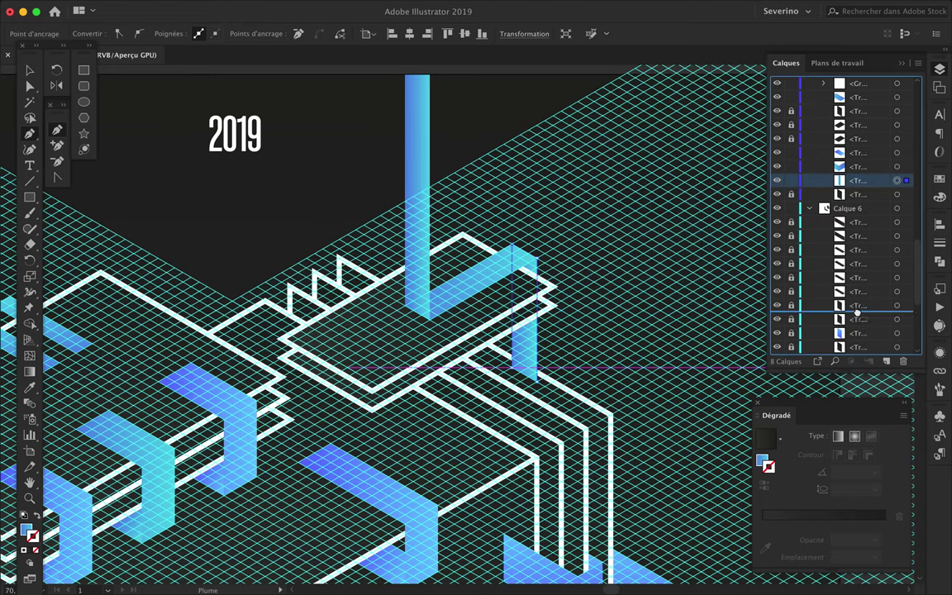
scroll(857, 298, down, 3)
scroll(857, 283, down, 3)
key(a)
scroll(512, 222, up, 2)
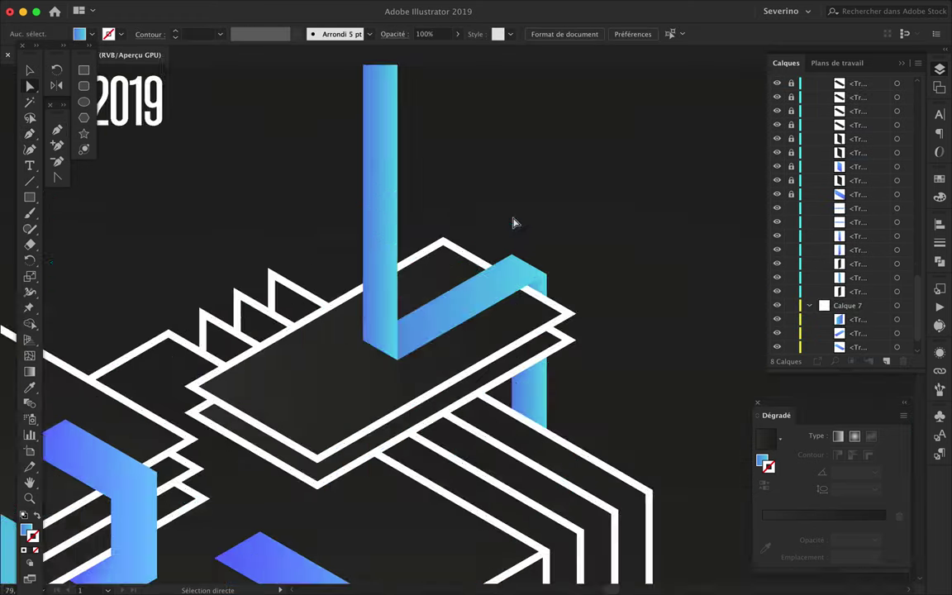
scroll(372, 169, down, 2)
click(372, 170)
Angle the pipe's gradient and reverse the short vertical section's gradient to run cyan to blue
key(g)
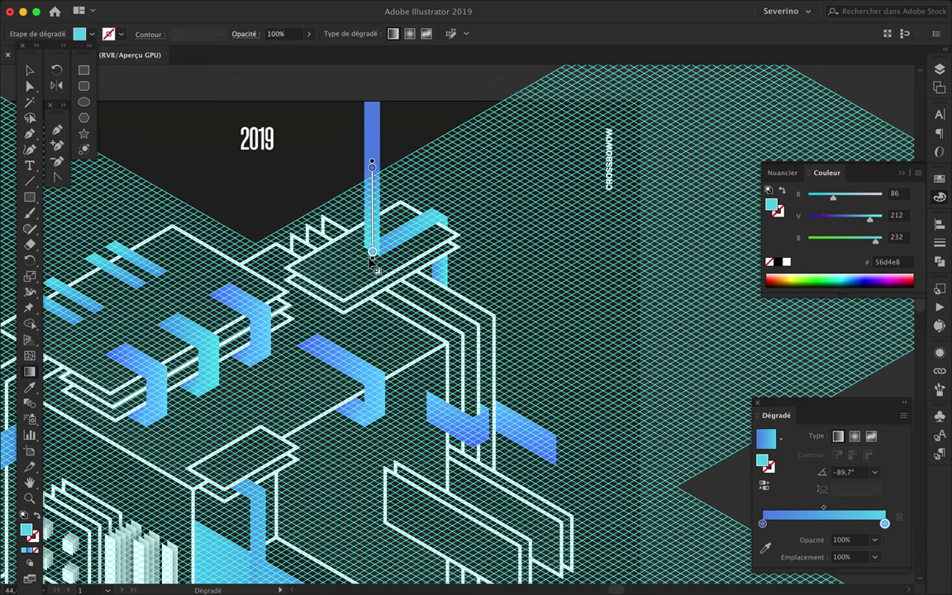
drag(364, 232, 447, 227)
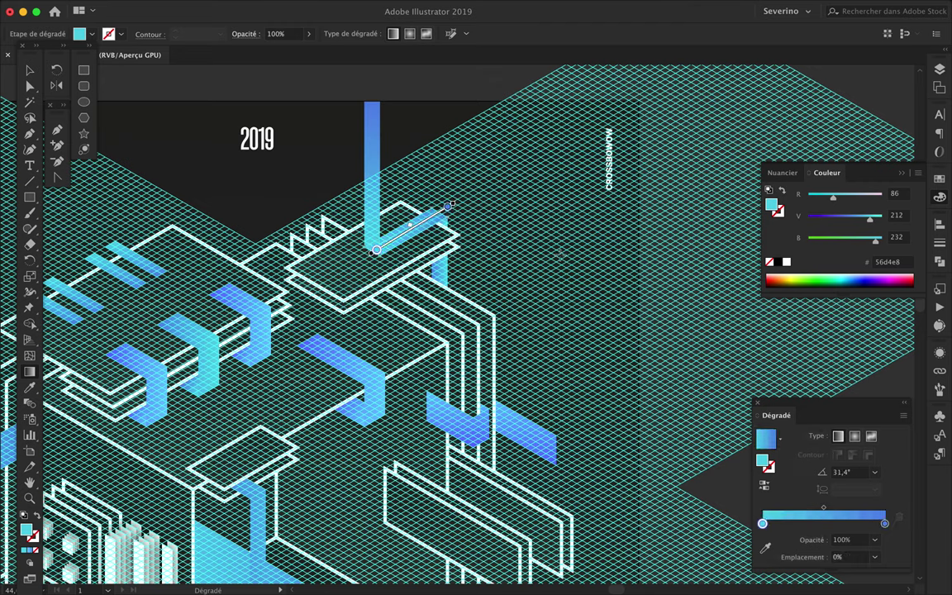
key(v)
click(441, 277)
click(766, 488)
key(g)
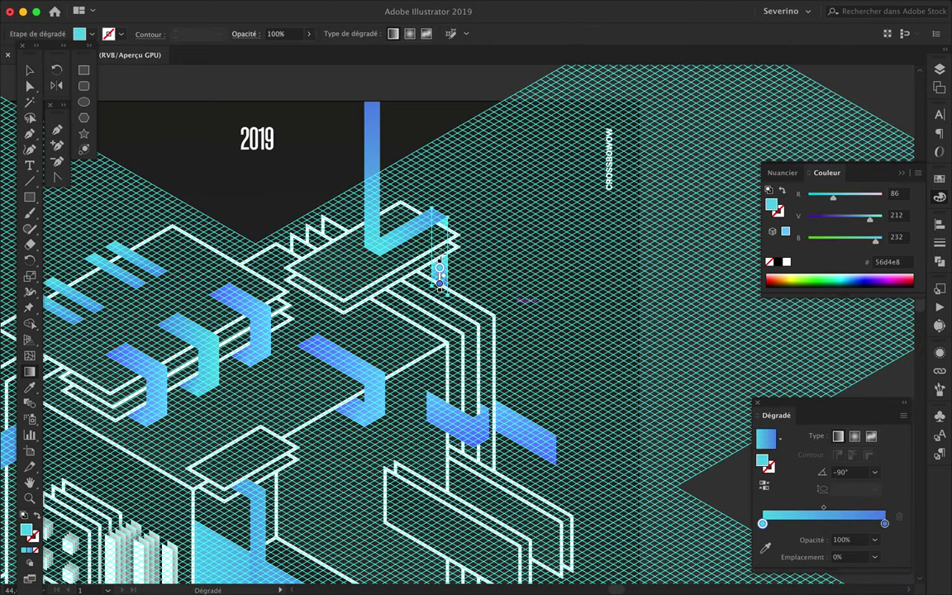
key(v)
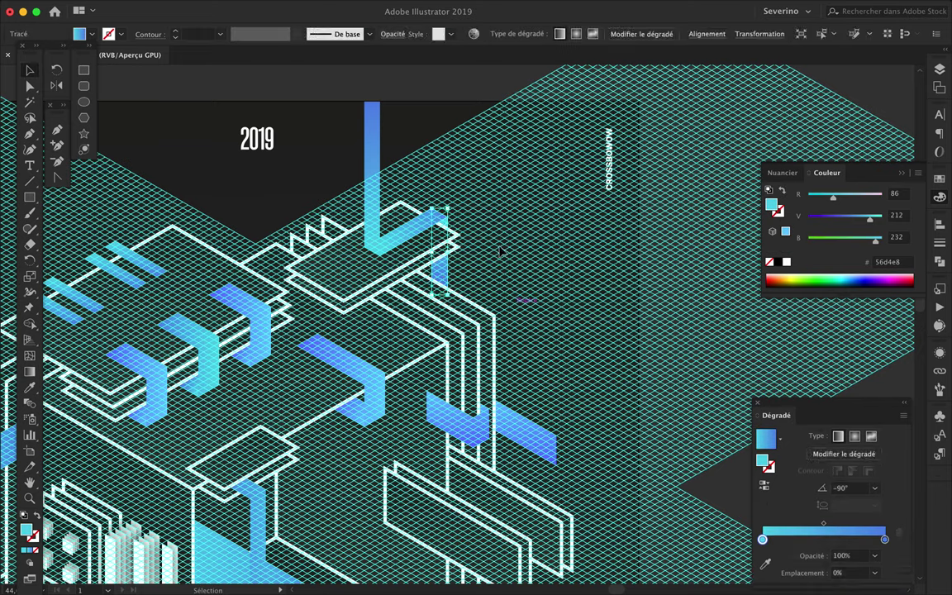
Drag the long pipe's bottom anchor down past the poster's bottom edge
key(ctrl+minus)
key(ctrl+minus)
key(a)
drag(472, 201, 484, 523)
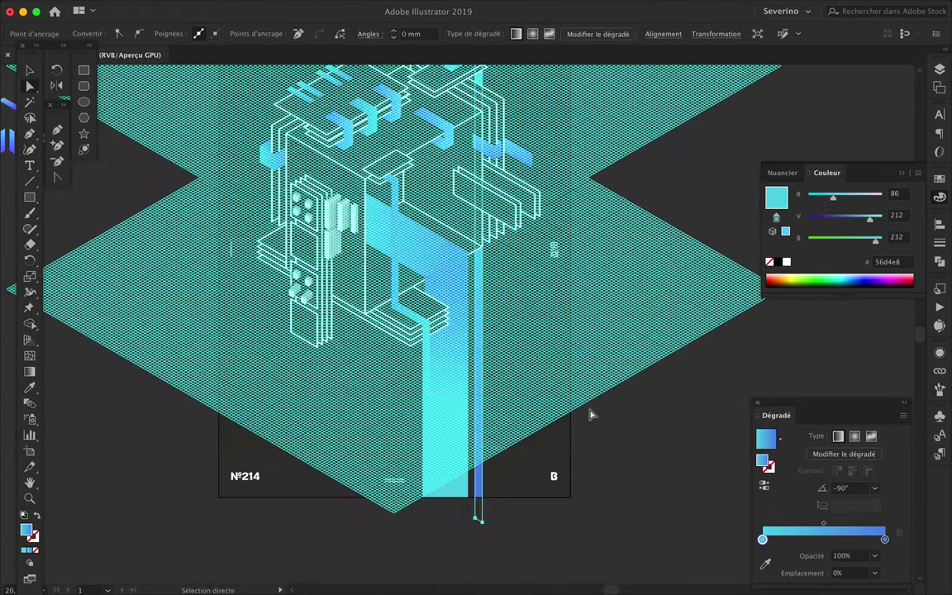
Fit the poster in view, hide the isometric grid layer and preview without the interface
click(590, 413)
key(F7)
scroll(835, 207, down, 3)
click(777, 333)
scroll(636, 264, up, 3)
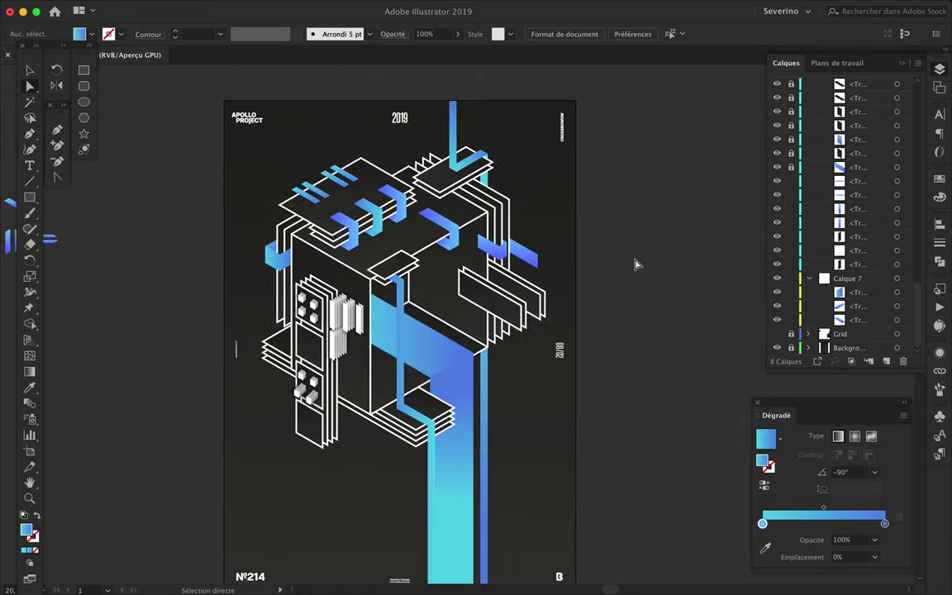
key(ctrl+z)
key(ctrl+z)
click(671, 274)
scroll(461, 238, up, 2)
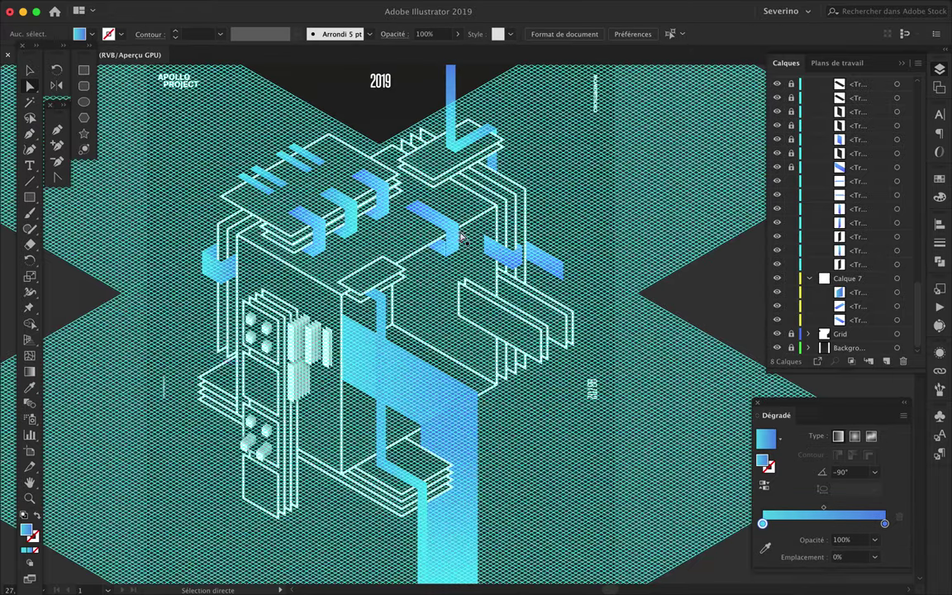
scroll(230, 469, down, 3)
scroll(232, 472, down, 2)
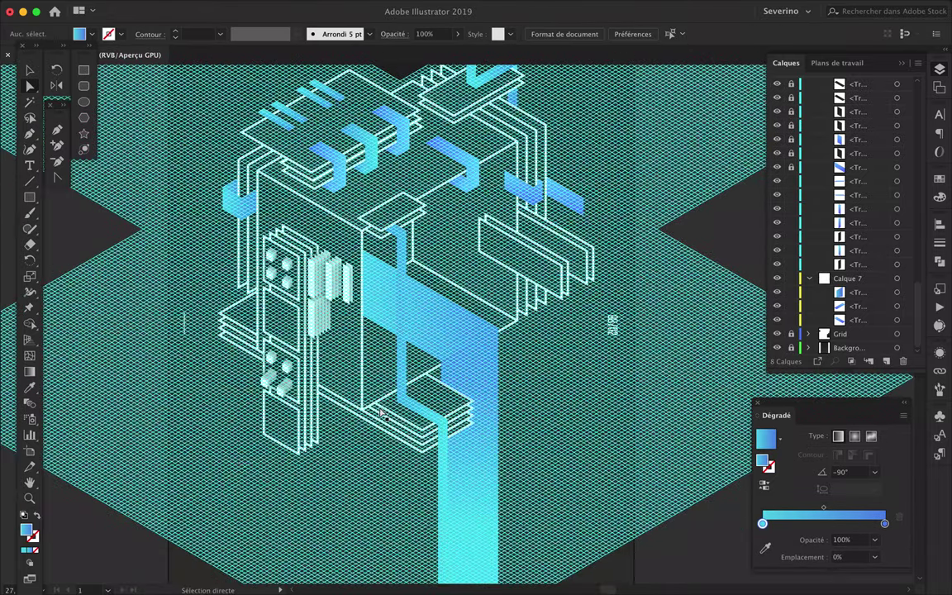
key(ctrl+0)
click(777, 333)
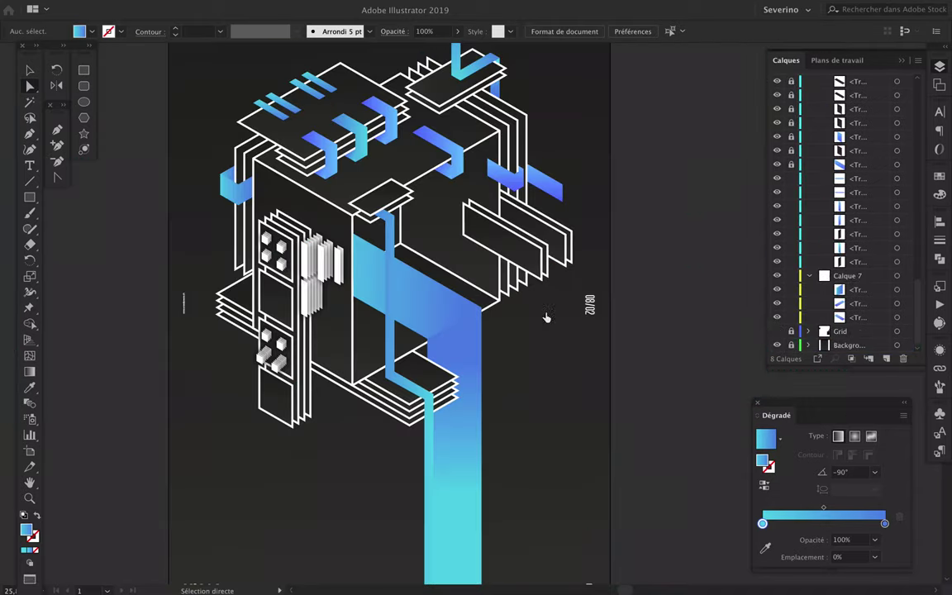
key(f)
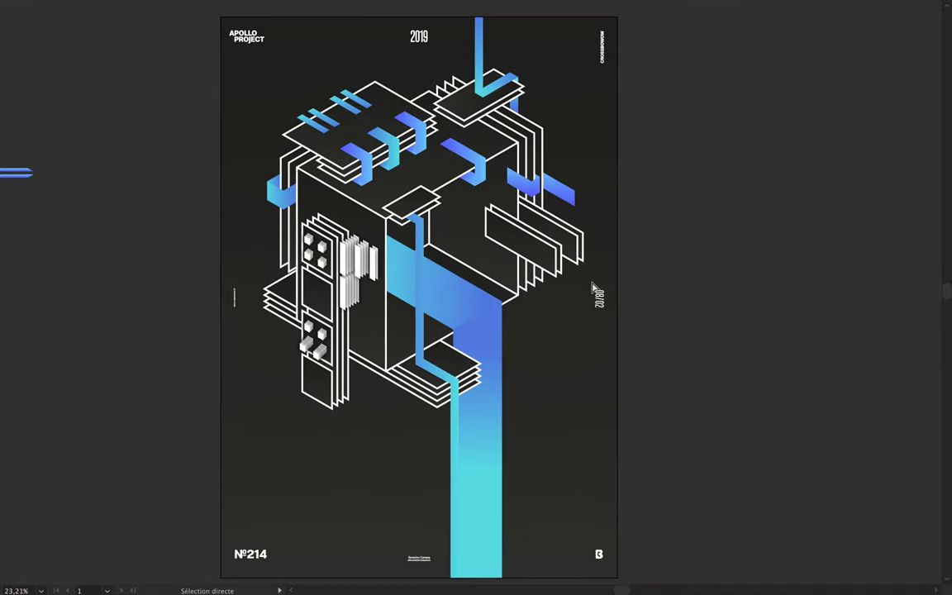
scroll(593, 289, up, 3)
scroll(496, 330, up, 2)
Select the thin blue pipe on the tall band and nudge it into place
key(v)
click(467, 426)
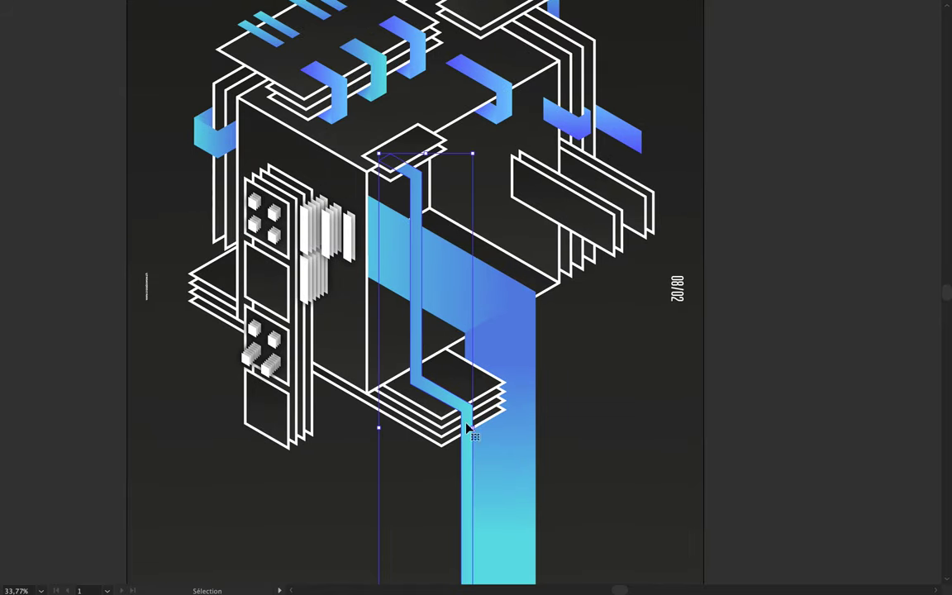
click(777, 303)
scroll(495, 198, up, 3)
drag(339, 165, 347, 163)
scroll(347, 162, down, 2)
scroll(347, 163, down, 2)
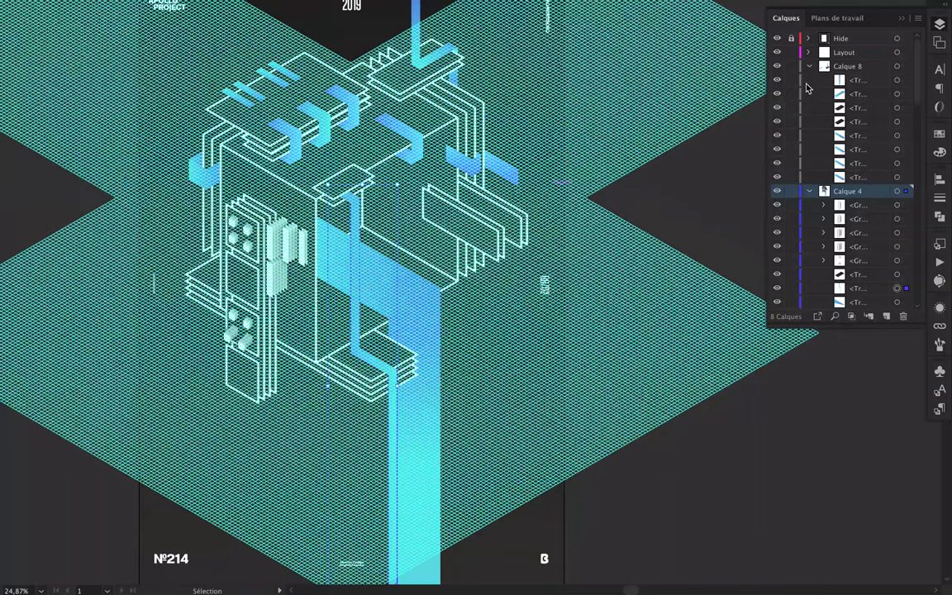
scroll(808, 124, down, 5)
Hide the grid layer, bring the panels back and show the grid overlay
click(777, 289)
key(Tab)
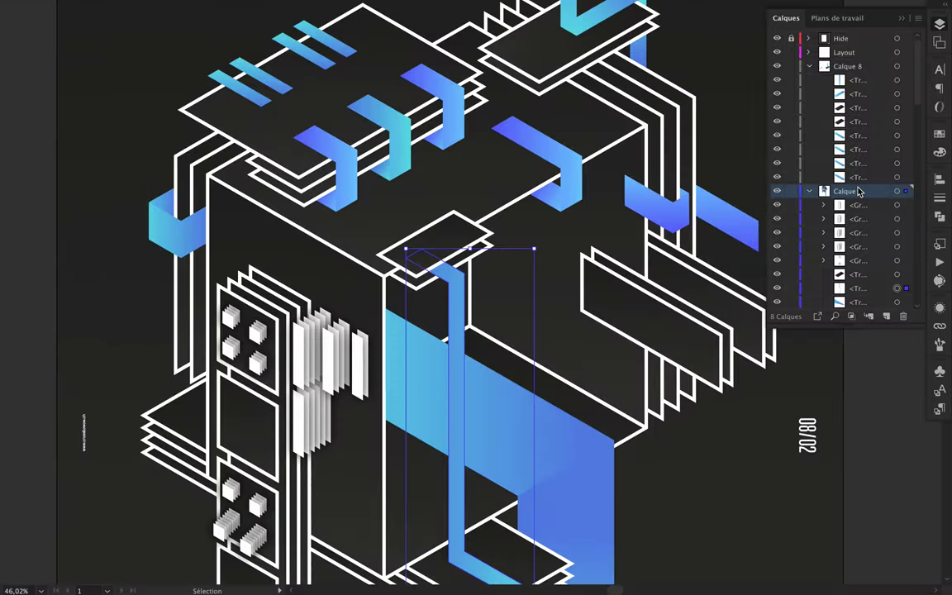
key(ctrl+quotedbl)
scroll(198, 288, up, 3)
Draw a circle beside the structure with a 7 px white outline
drag(29, 196, 91, 227)
scroll(510, 395, down, 2)
scroll(511, 395, right, 2)
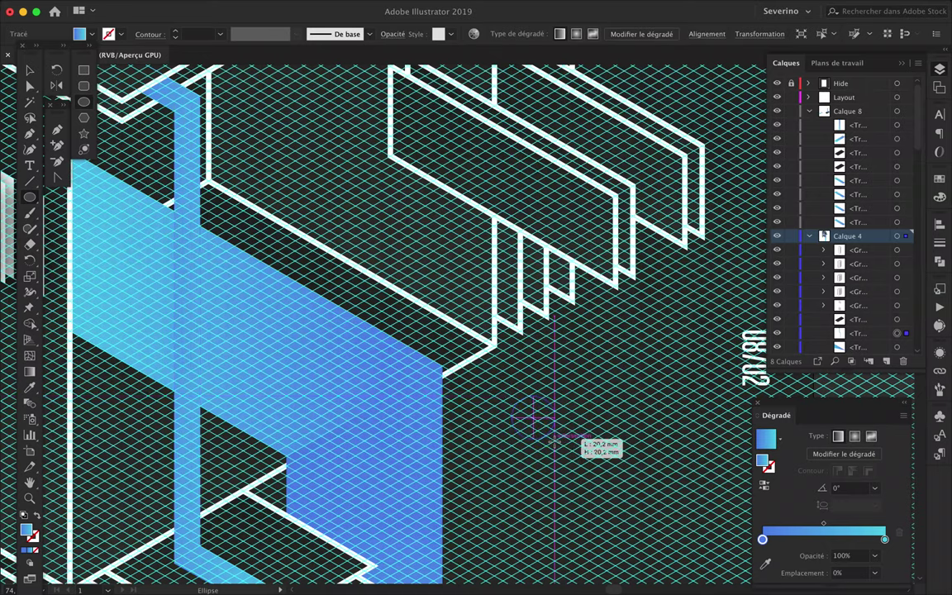
drag(493, 374, 553, 436)
scroll(529, 405, up, 2)
scroll(550, 372, up, 2)
key(shift+x)
key(v)
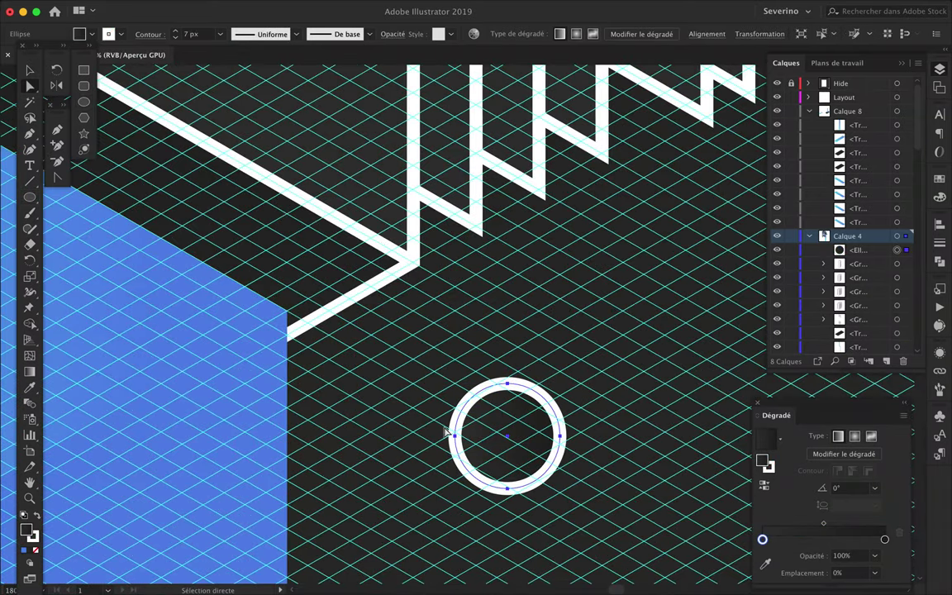
Shear the circle into a flat isometric ellipse, move it onto the top, then undo two edits
drag(30, 277, 91, 293)
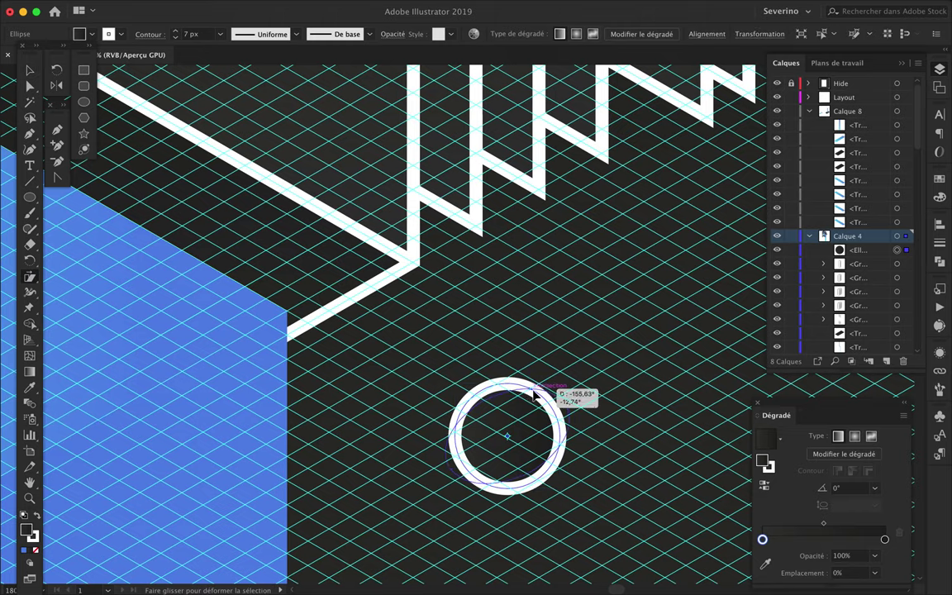
drag(529, 388, 584, 418)
key(v)
click(629, 434)
scroll(630, 434, down, 4)
drag(599, 429, 395, 168)
scroll(395, 169, up, 4)
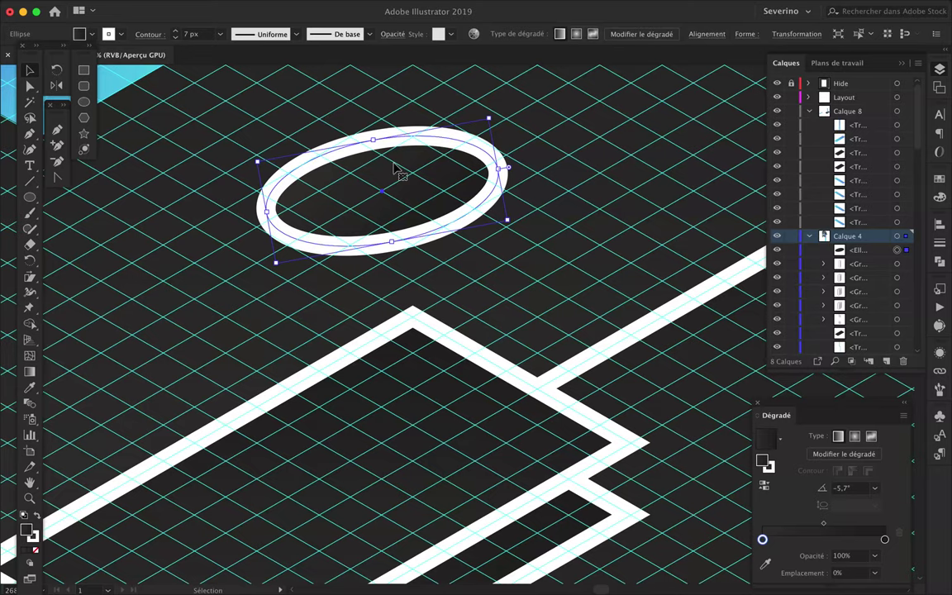
key(ctrl+z)
key(ctrl+z)
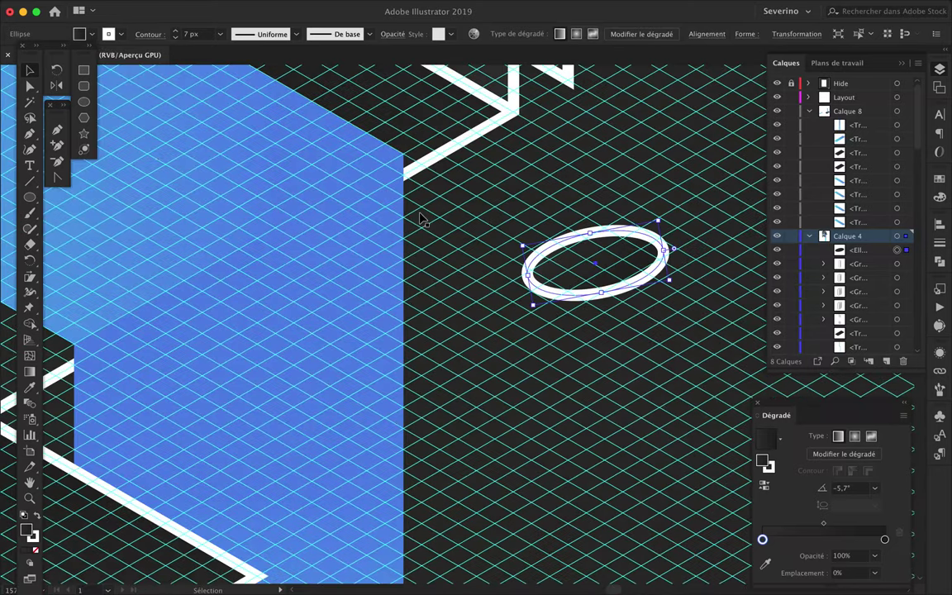
key(ctrl+z)
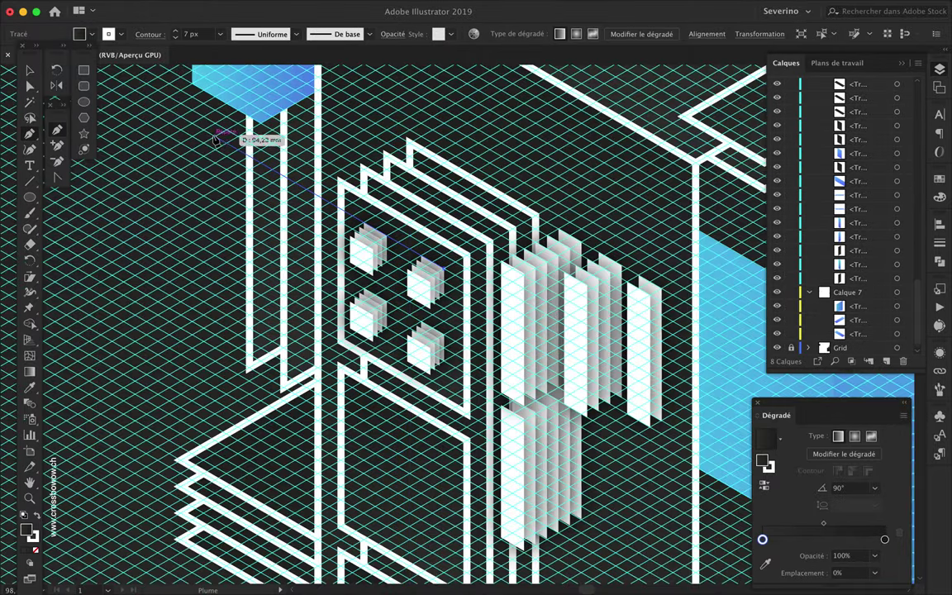
click(213, 132)
click(213, 227)
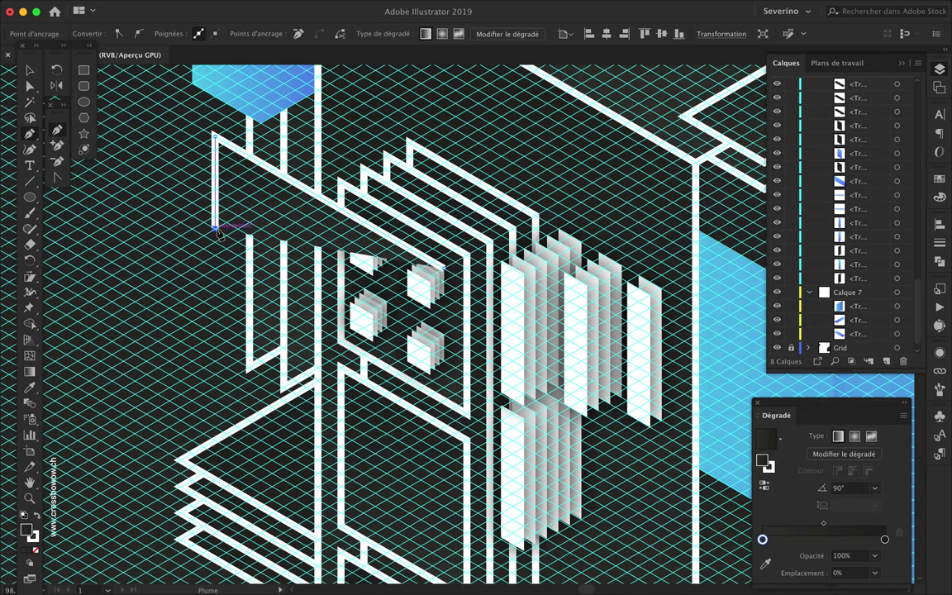
click(399, 337)
drag(399, 337, 420, 351)
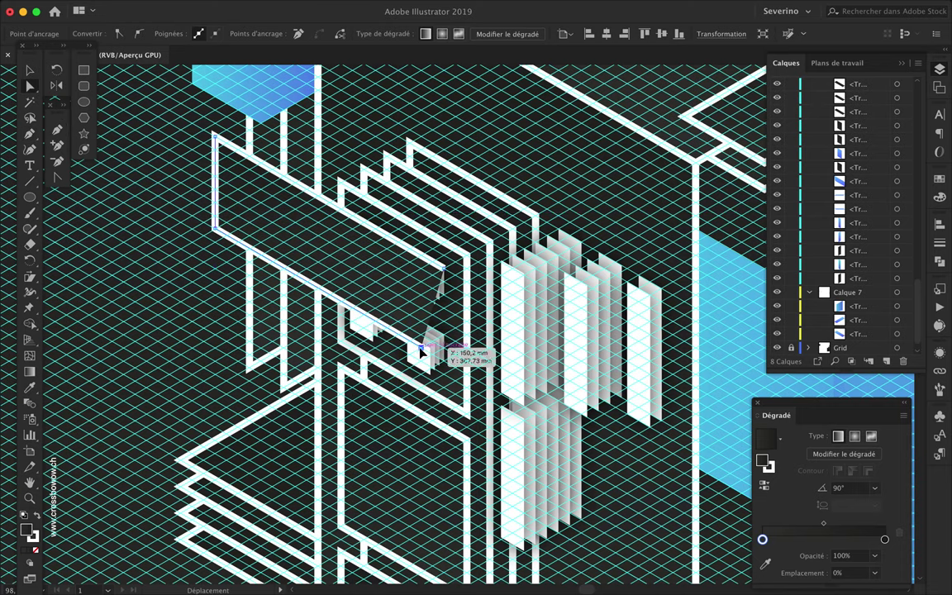
scroll(440, 360, up, 2)
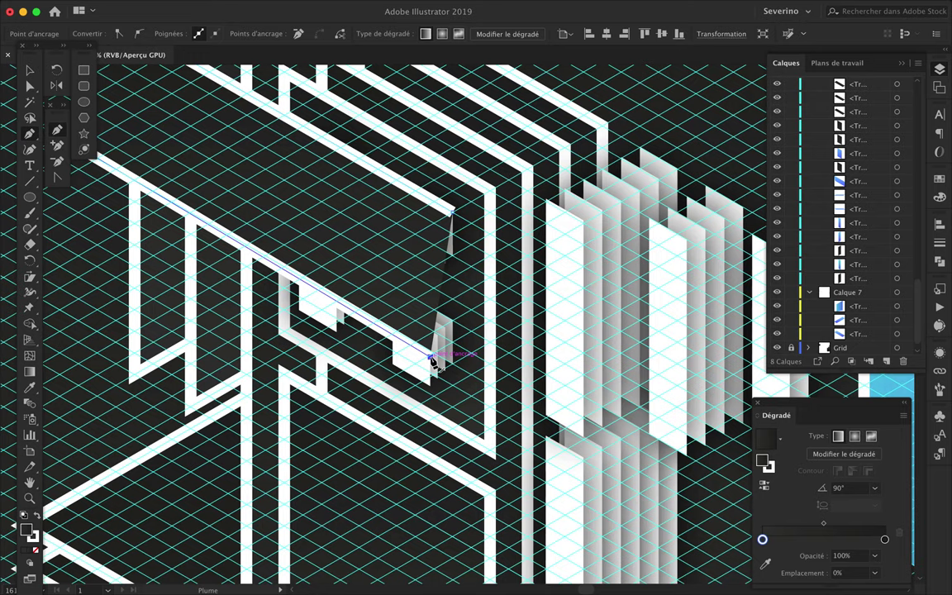
key(super+minus)
key(v)
scroll(874, 339, up, 3)
mouse_move(874, 339)
mouse_down()
mouse_move(869, 301)
mouse_move(869, 319)
mouse_up()
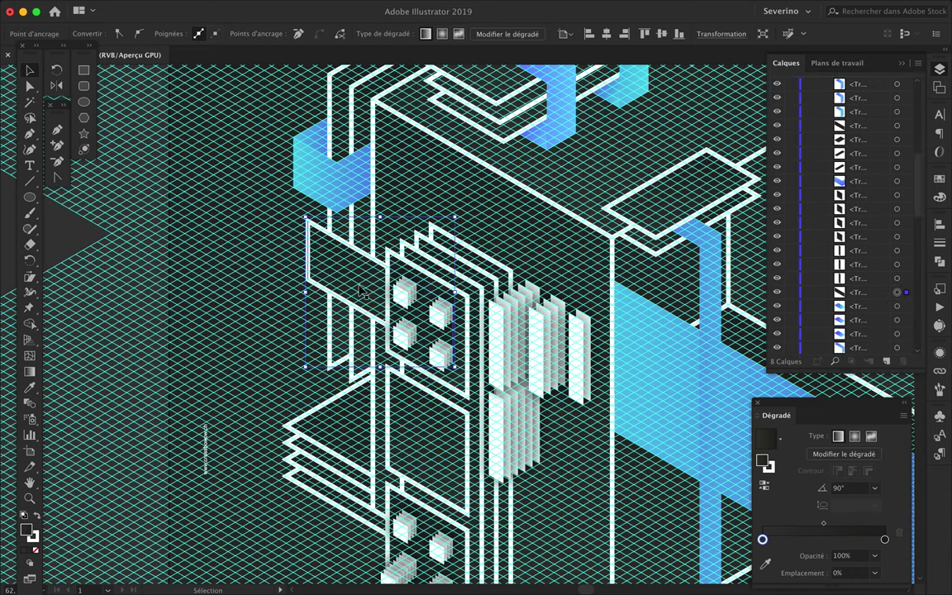
key(a)
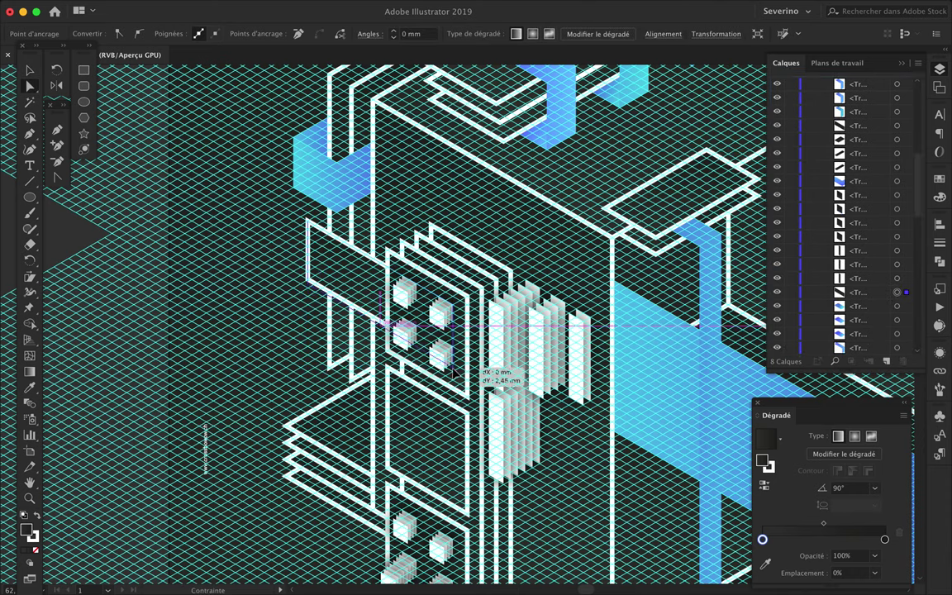
alt+scroll(441, 291, down, 2)
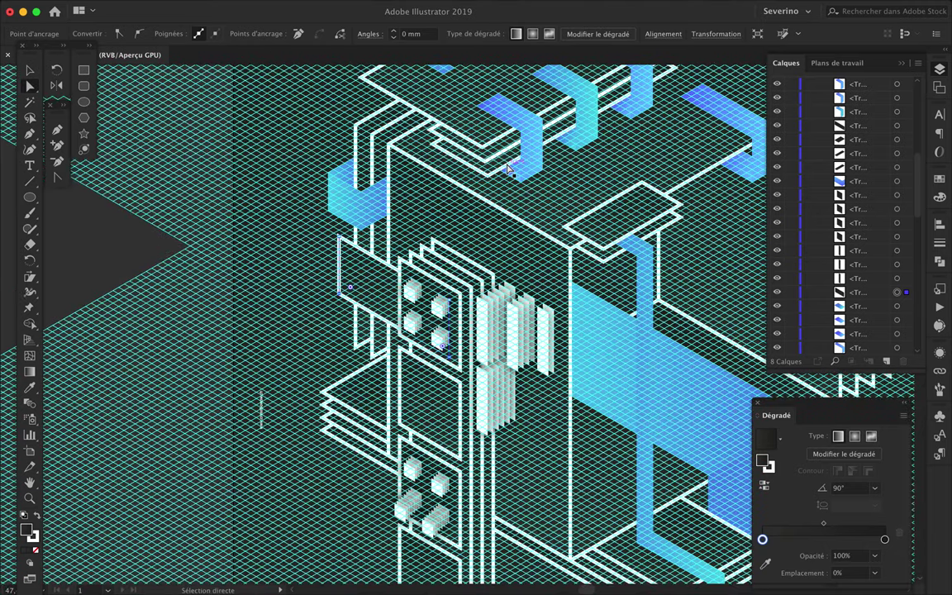
scroll(508, 169, down, 5)
scroll(403, 198, right, 3)
scroll(403, 198, right, 3)
scroll(403, 199, up, 2)
scroll(402, 198, right, 1)
scroll(403, 199, up, 3)
scroll(403, 198, right, 1)
scroll(403, 199, down, 1)
scroll(402, 199, up, 1)
scroll(403, 198, up, 1)
alt+scroll(403, 198, up, 2)
alt+scroll(418, 302, up, 2)
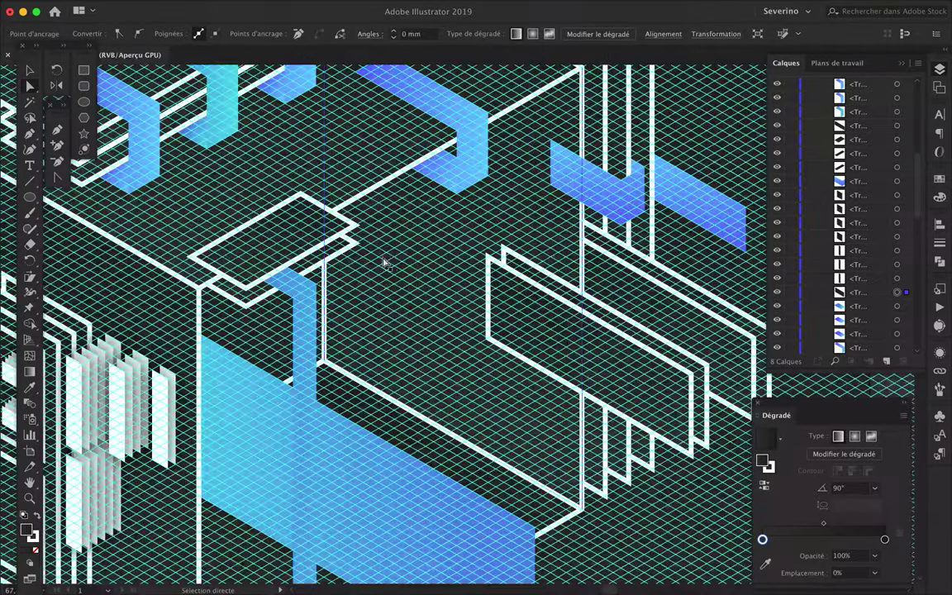
Draw a short straight line across the structure's top face
key(p)
click(441, 212)
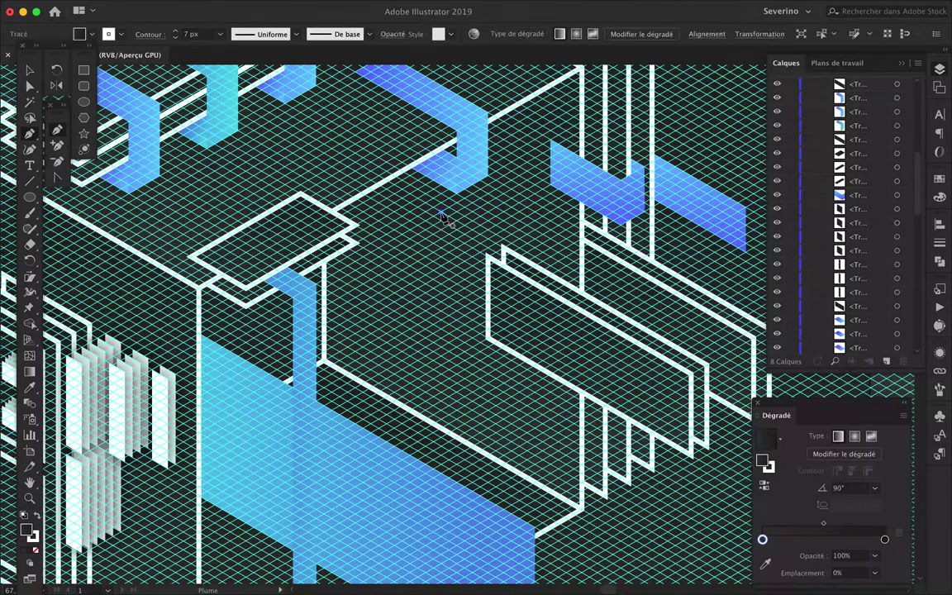
click(389, 290)
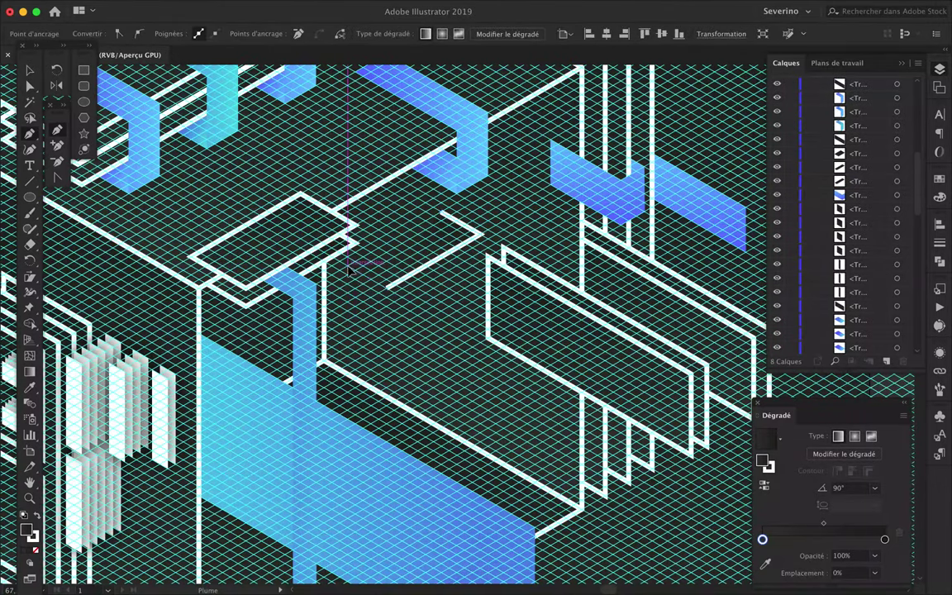
key(ctrl+minus)
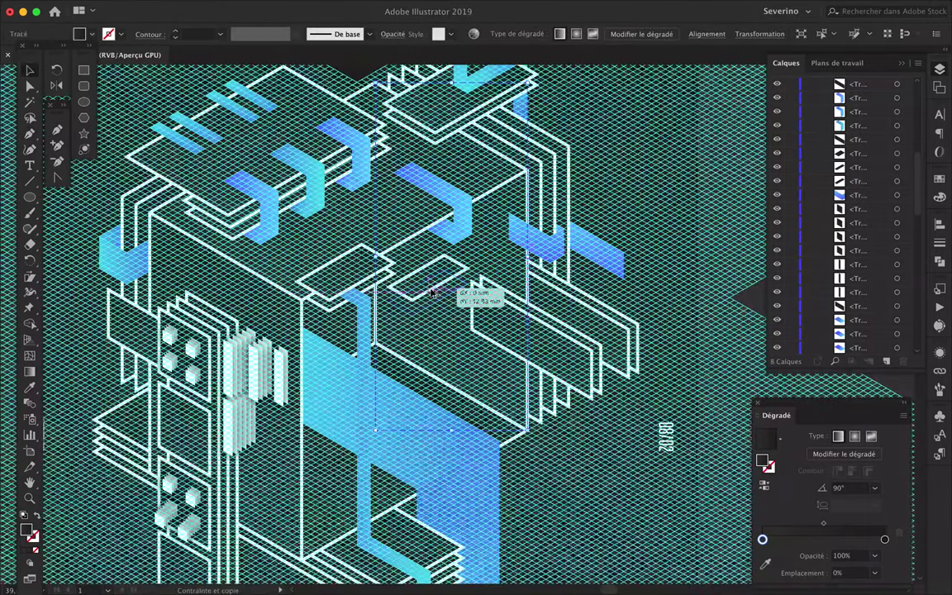
scroll(430, 292, up, 1)
scroll(430, 291, up, 1)
scroll(867, 234, up, 5)
Alt-drag copies of the small flat plate upward into a four-plate stack
click(869, 261)
mouse_move(489, 311)
mouse_down()
mouse_move(489, 281)
mouse_move(453, 376)
mouse_up()
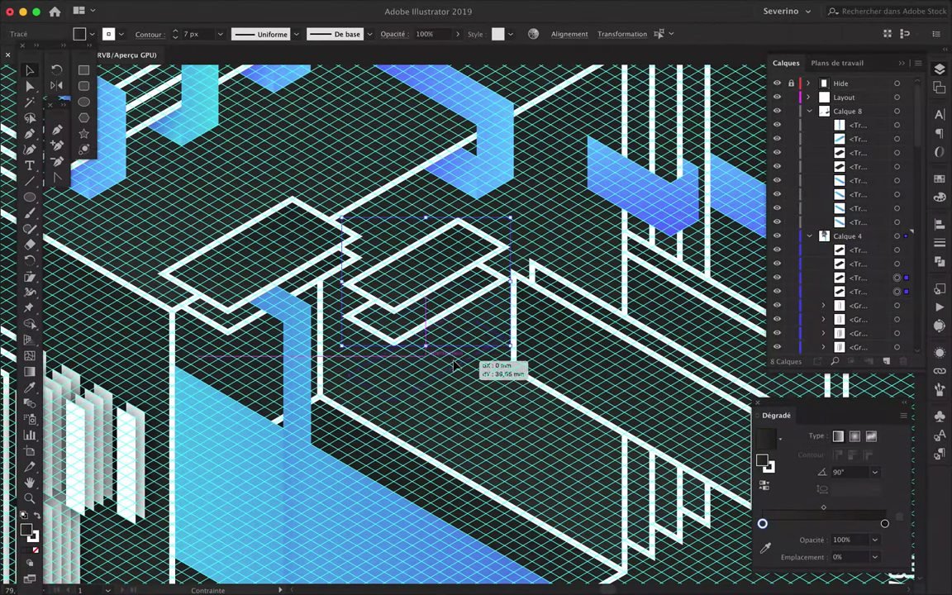
drag(456, 324, 455, 270)
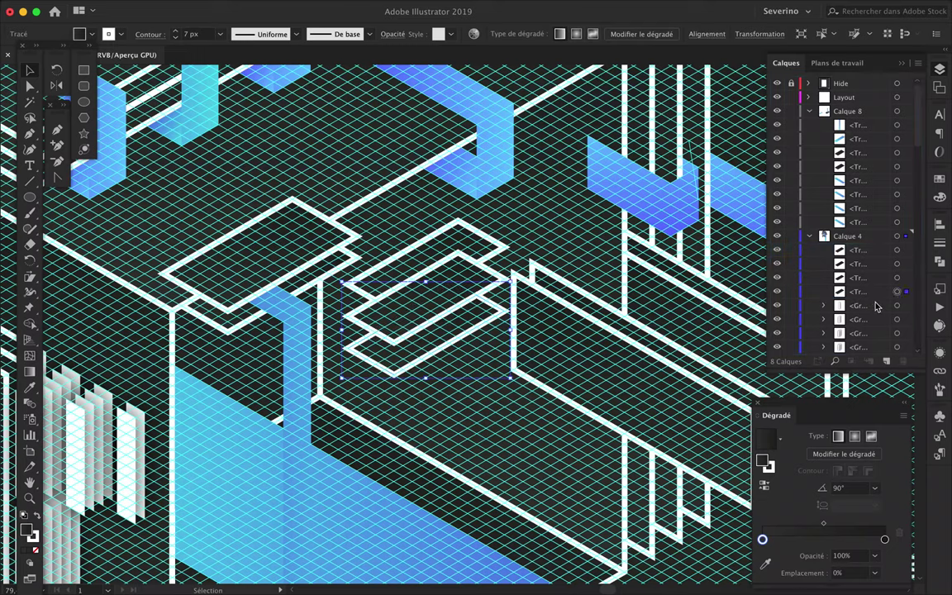
drag(430, 355, 430, 420)
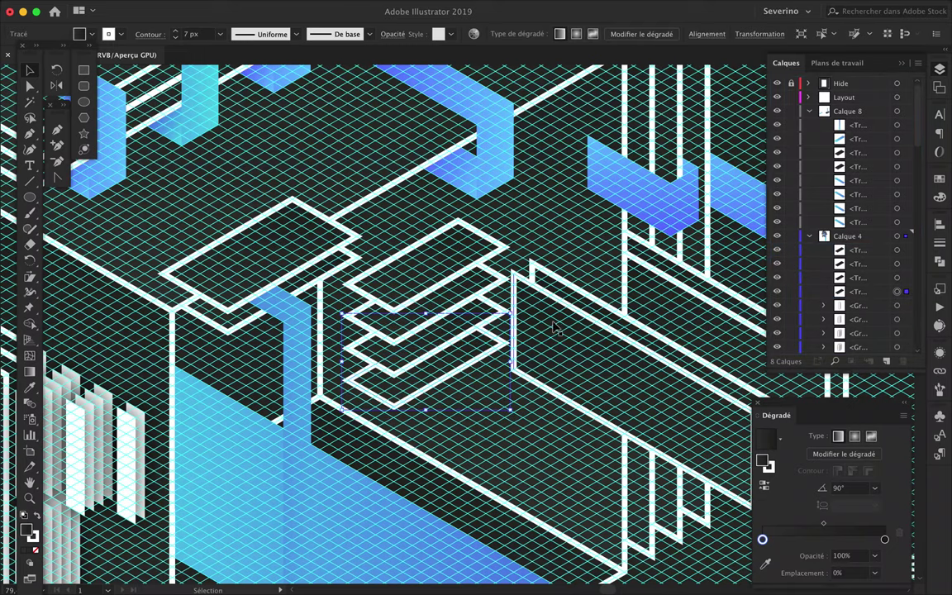
shift+click(412, 355)
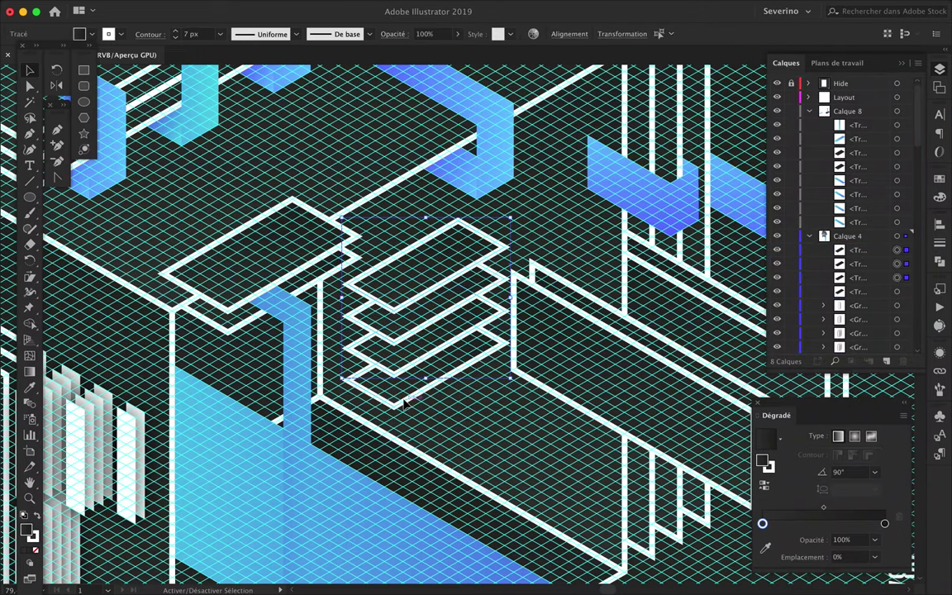
drag(416, 398, 411, 397)
Hide the isometric grid to preview the poster with the new plate stack
scroll(413, 389, up, 3)
scroll(417, 383, down, 3)
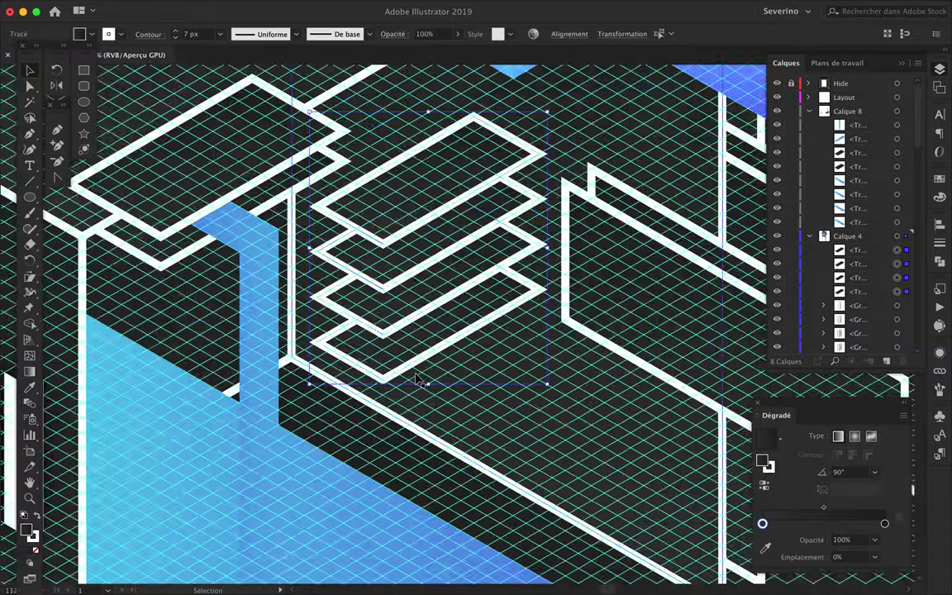
scroll(447, 368, down, 2)
scroll(463, 355, down, 3)
scroll(843, 215, down, 5)
click(777, 333)
click(618, 271)
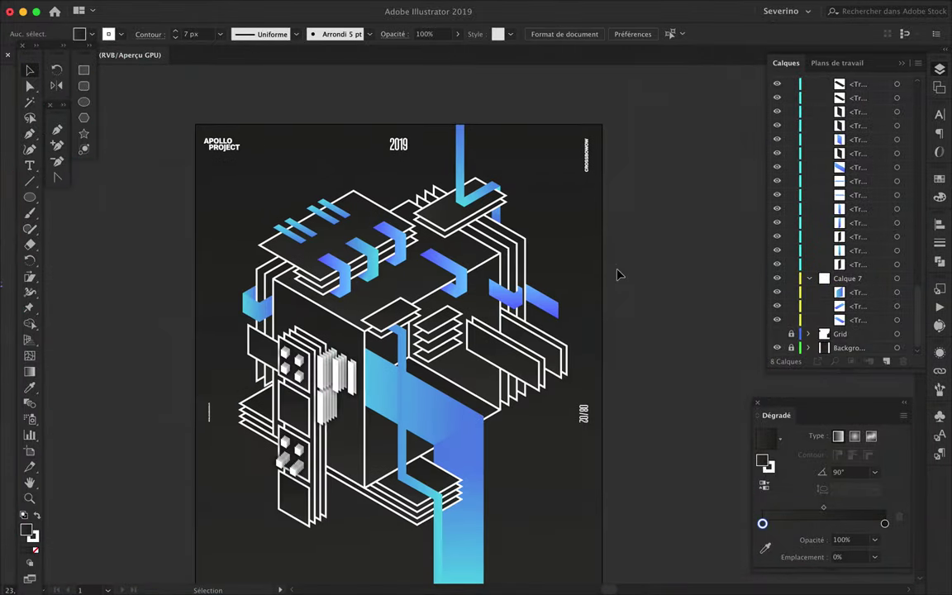
scroll(617, 274, down, 1)
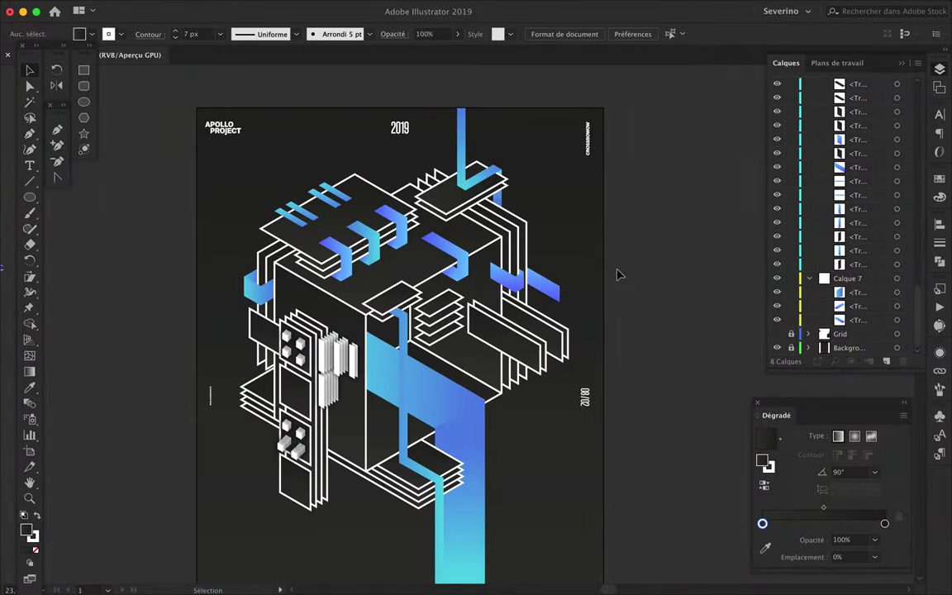
scroll(616, 274, down, 1)
scroll(520, 221, up, 4)
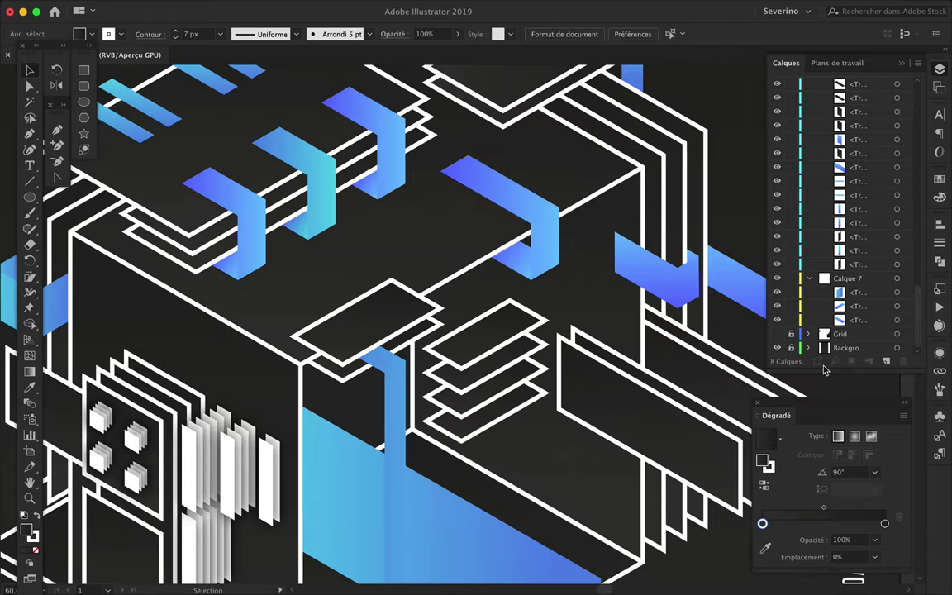
scroll(190, 265, up, 2)
Begin a rhombus window outline on the structure's left face
key(p)
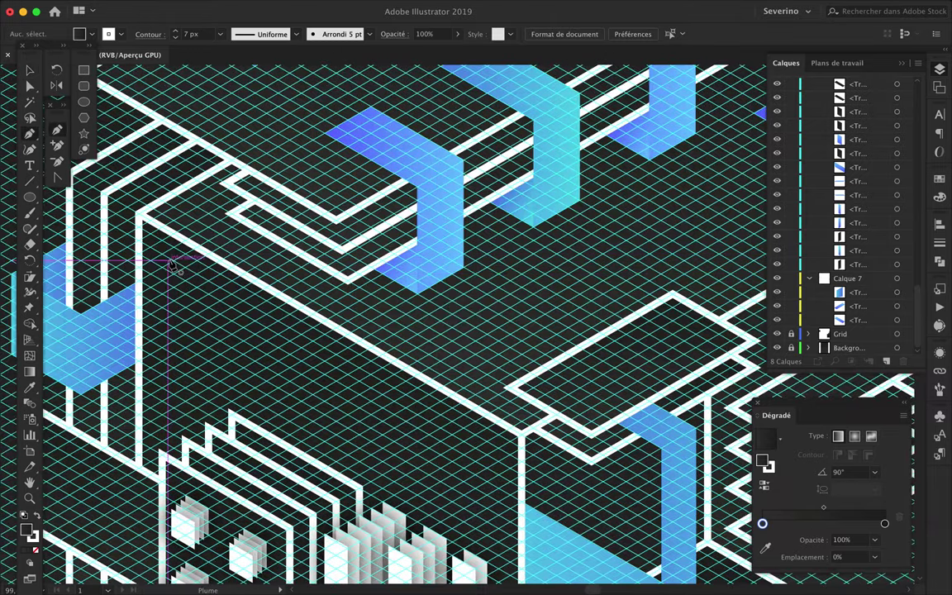
click(172, 262)
click(220, 288)
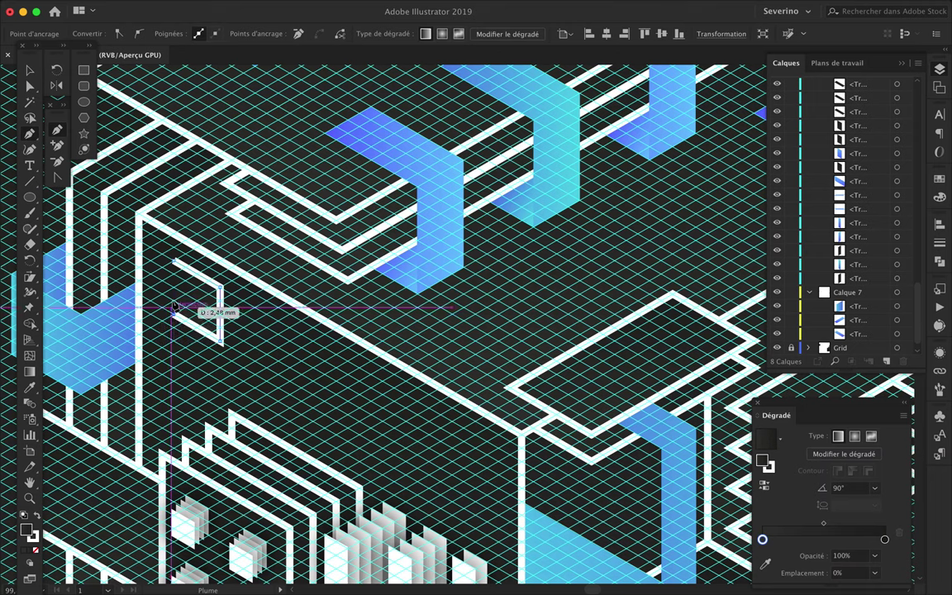
Duplicate the rhombus, give it the blue gradient with the eyedropper and delete the white outline
key(v)
drag(221, 339, 306, 385)
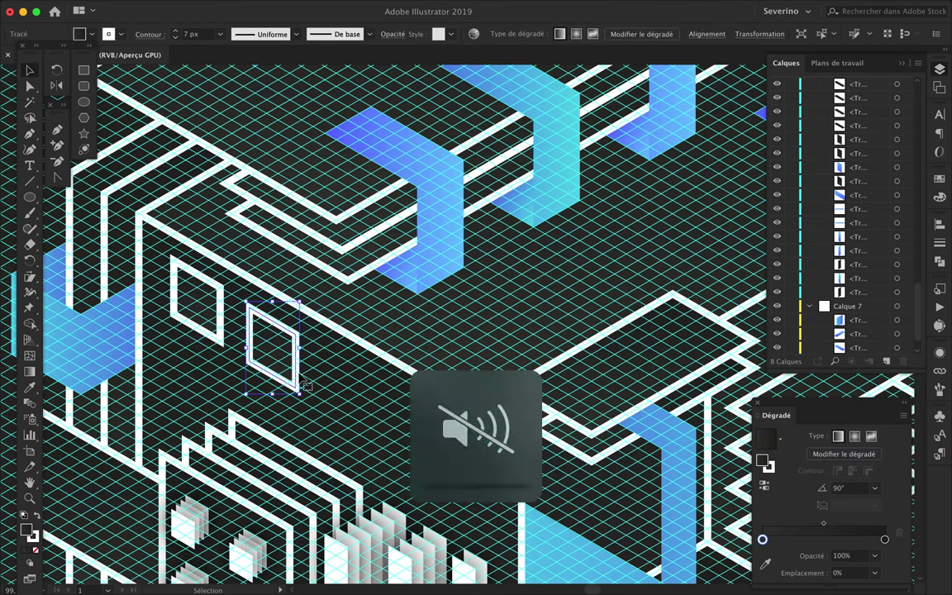
key(i)
click(420, 248)
drag(217, 318, 184, 348)
key(Delete)
Group the blue block and Alt-drag copies into a diagonal row of four along the face
key(a)
click(191, 364)
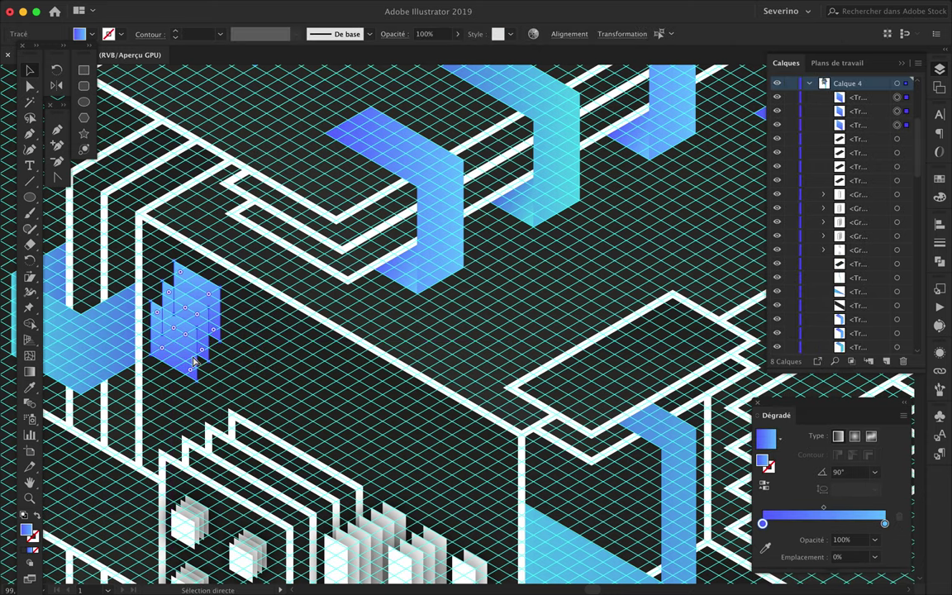
key(v)
key(ctrl+g)
mouse_move(194, 364)
mouse_down()
mouse_move(258, 395)
mouse_move(336, 401)
mouse_move(351, 345)
mouse_up()
scroll(268, 388, up, 5)
scroll(270, 380, down, 5)
scroll(347, 379, up, 5)
scroll(352, 345, down, 5)
drag(379, 272, 465, 325)
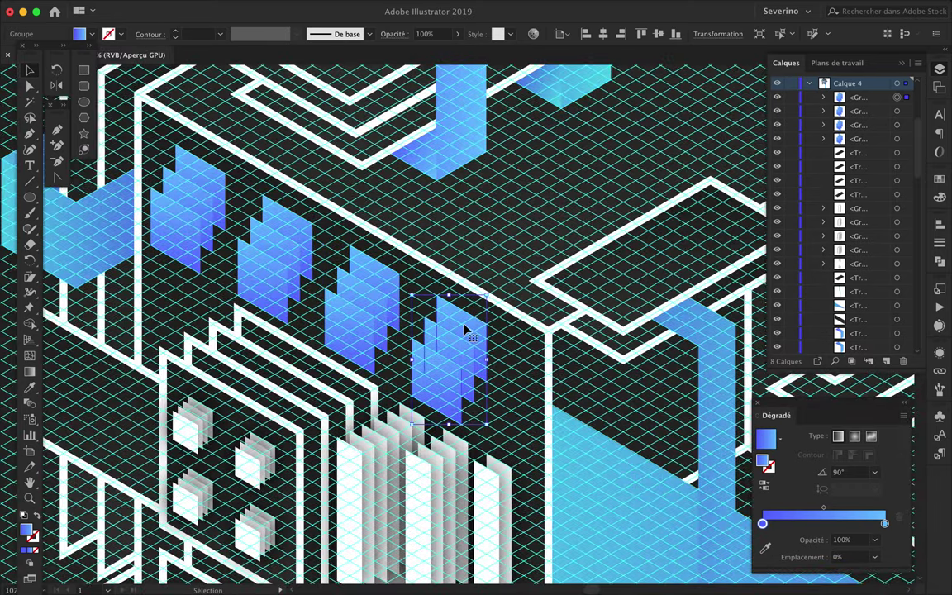
Inside a blue block group, move its gradient pieces to form a compact hexagonal cube
scroll(496, 323, down, 5)
scroll(533, 313, up, 5)
double_click(331, 265)
click(330, 248)
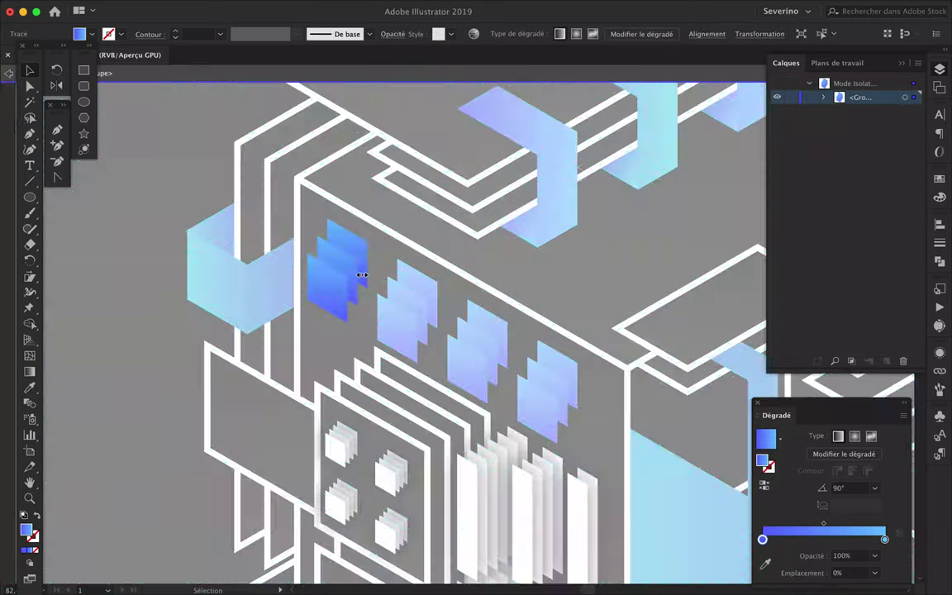
scroll(331, 248, up, 3)
mouse_move(324, 252)
mouse_down()
mouse_move(322, 234)
mouse_move(397, 270)
mouse_up()
click(311, 281)
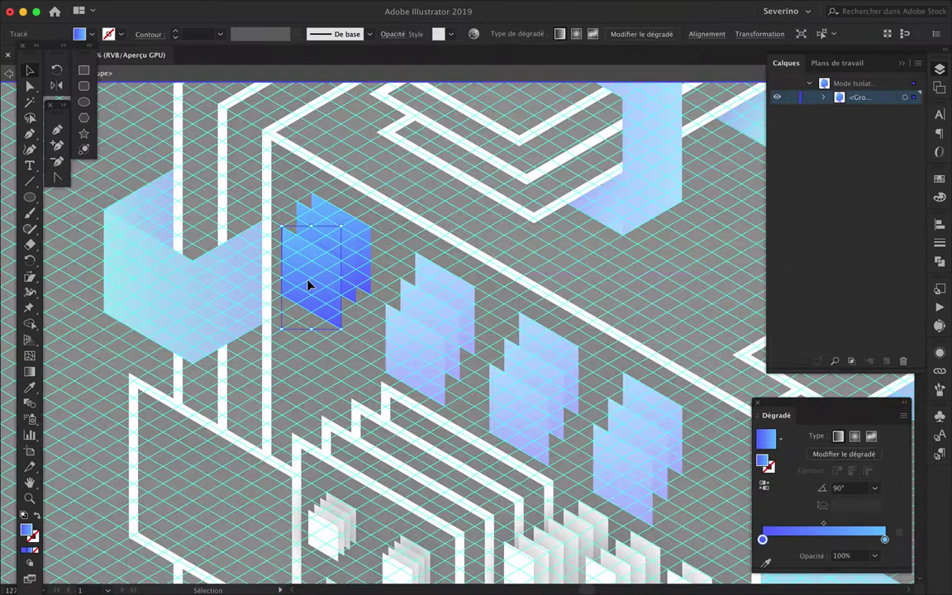
double_click(376, 308)
Move a blue block down-right, copy it further along, and nudge both into even spacing
scroll(486, 361, down, 3)
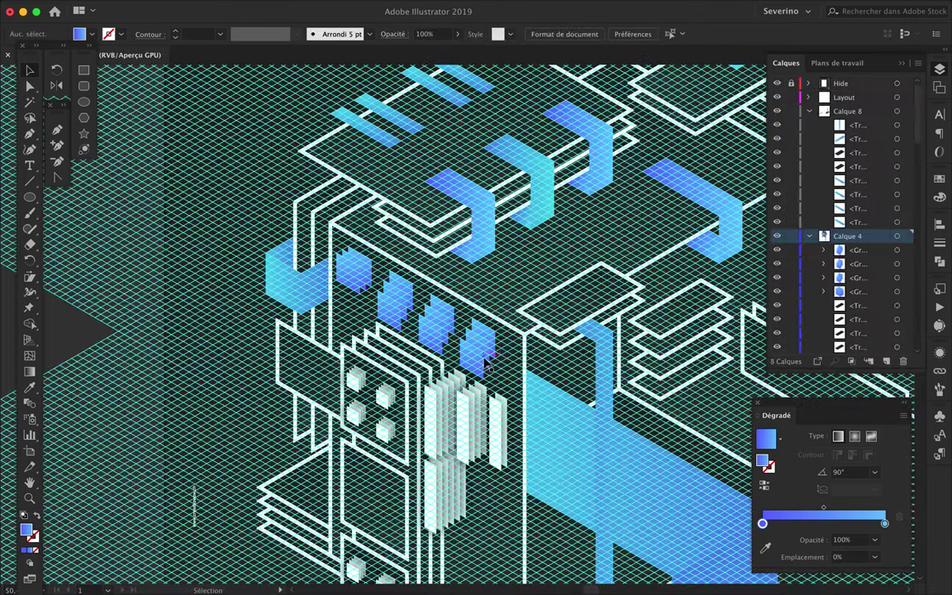
scroll(480, 348, up, 3)
drag(356, 272, 468, 329)
scroll(386, 296, up, 1)
drag(386, 295, 633, 432)
shift+click(484, 339)
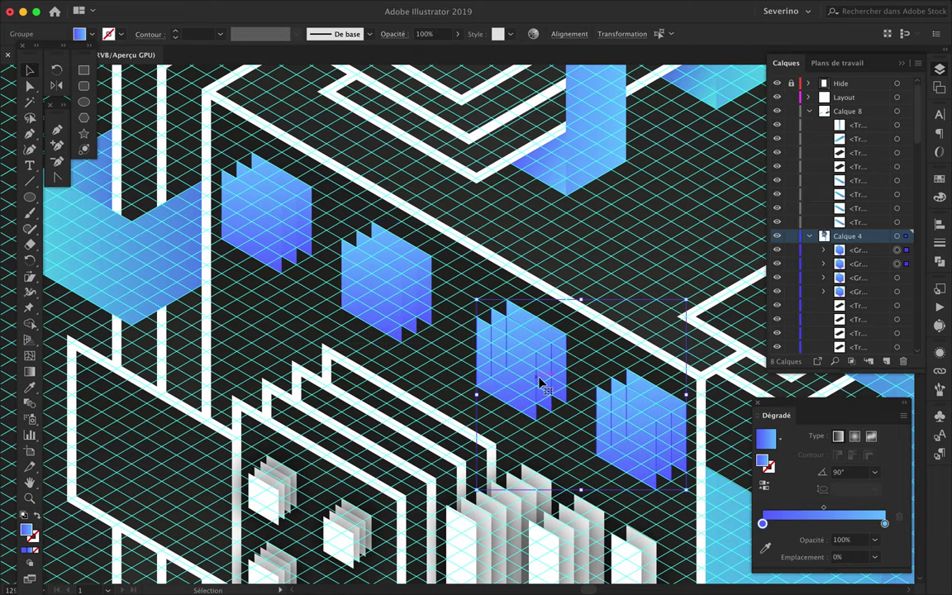
drag(485, 339, 467, 330)
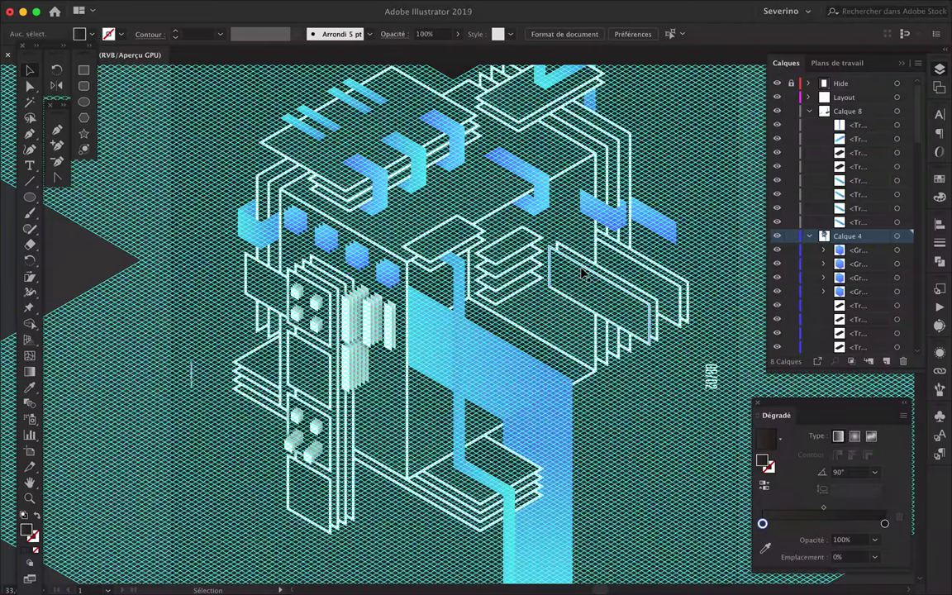
Copy the rhombus plate upward onto the top plate stack
scroll(582, 272, down, 3)
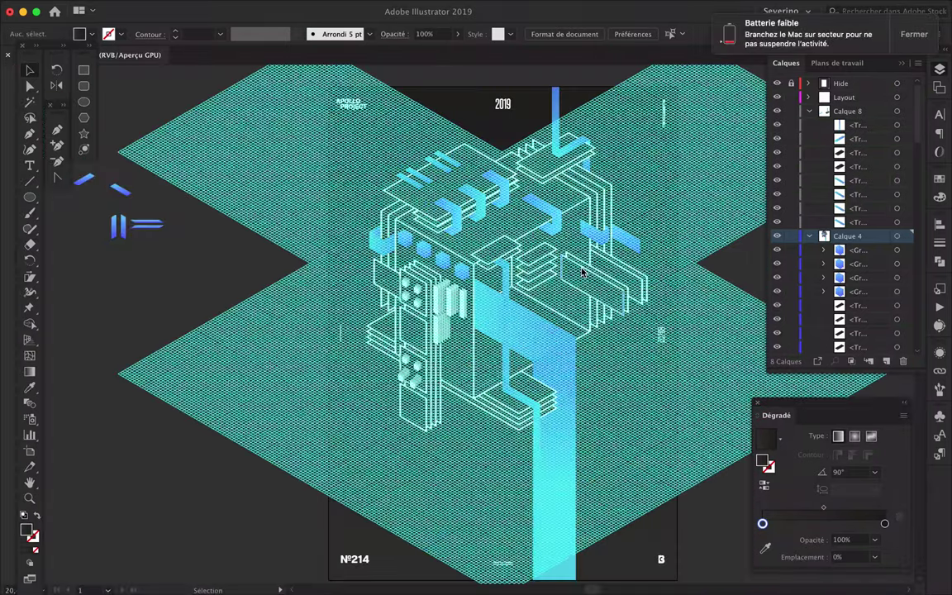
scroll(581, 273, up, 5)
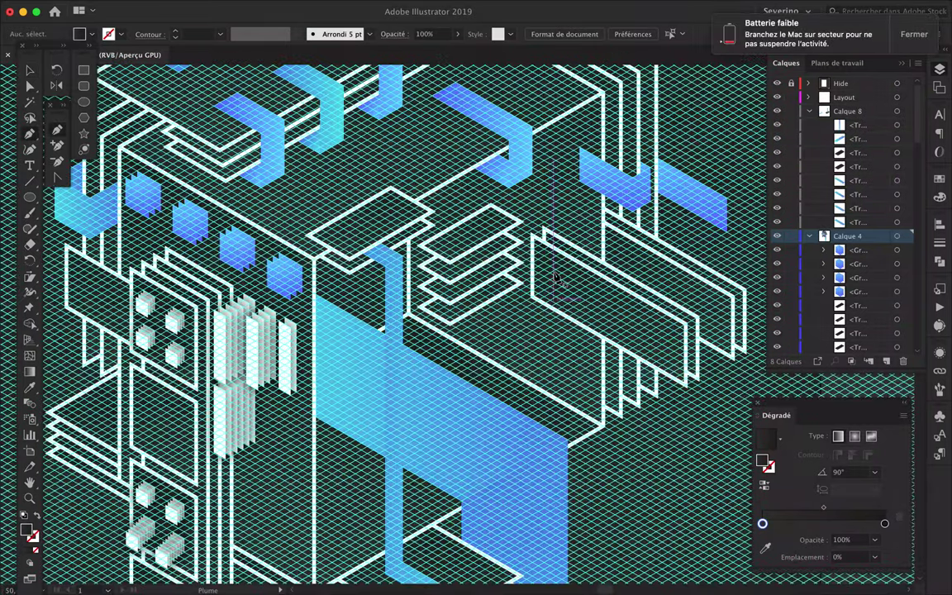
scroll(351, 214, down, 5)
scroll(374, 272, up, 5)
mouse_move(368, 281)
mouse_down()
mouse_move(371, 248)
mouse_move(383, 430)
mouse_up()
Add two blue hexagon copies running down the front panel
scroll(376, 240, down, 3)
scroll(384, 223, up, 2)
scroll(374, 434, down, 3)
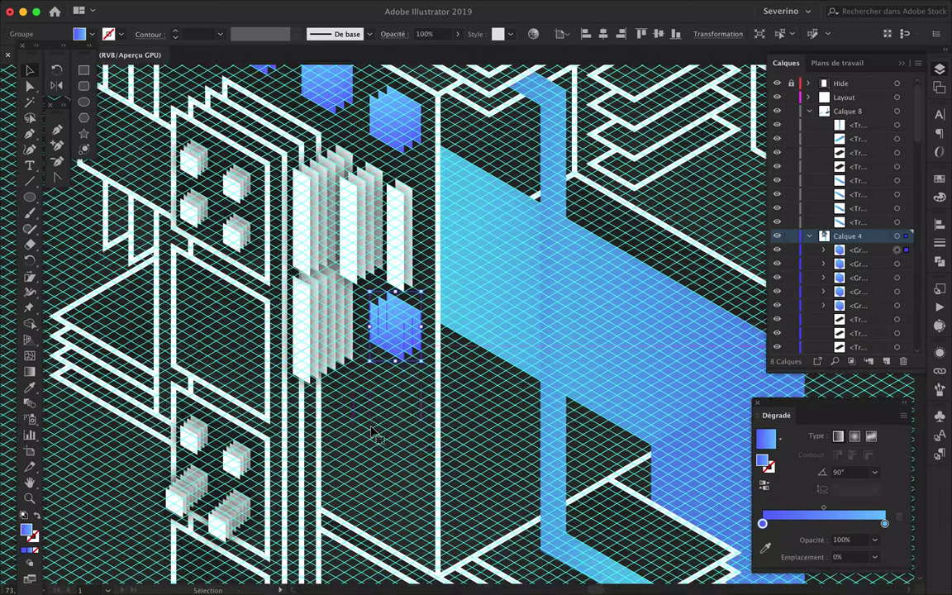
drag(405, 391, 405, 395)
scroll(405, 392, down, 1)
drag(401, 354, 401, 429)
scroll(384, 499, down, 5)
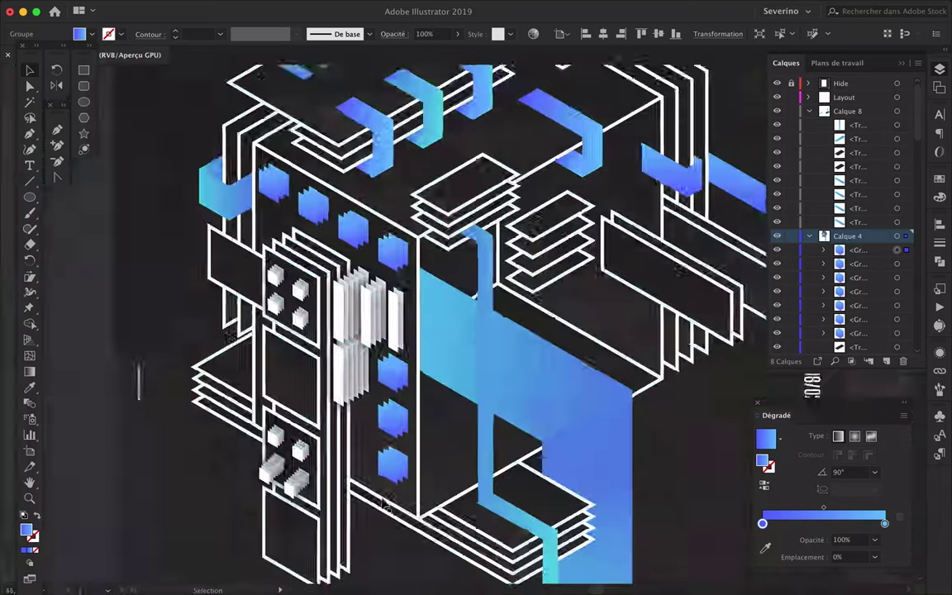
click(615, 450)
Draw a parallelogram bar on the long panel with blue gradient fill and no stroke
scroll(593, 358, up, 3)
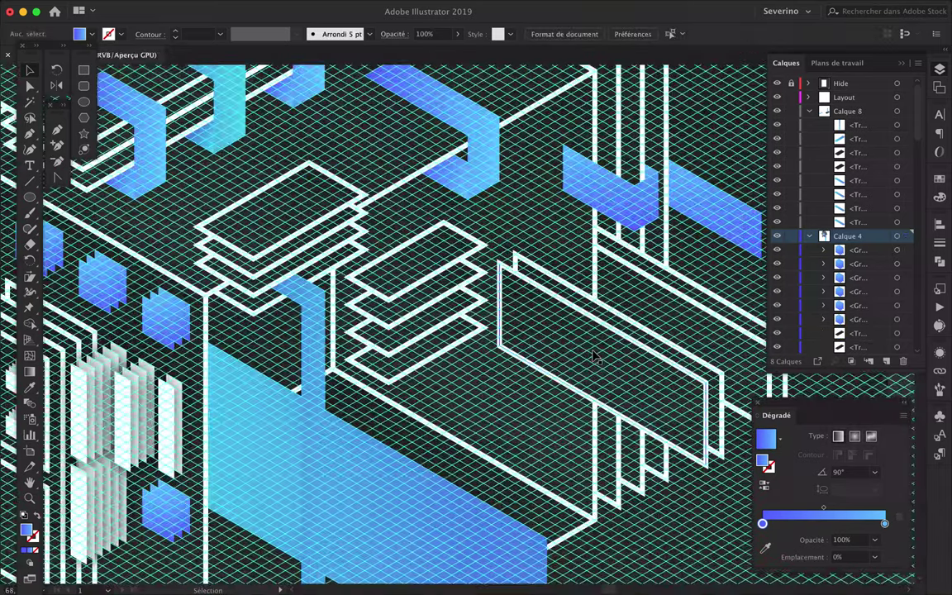
click(523, 307)
click(469, 367)
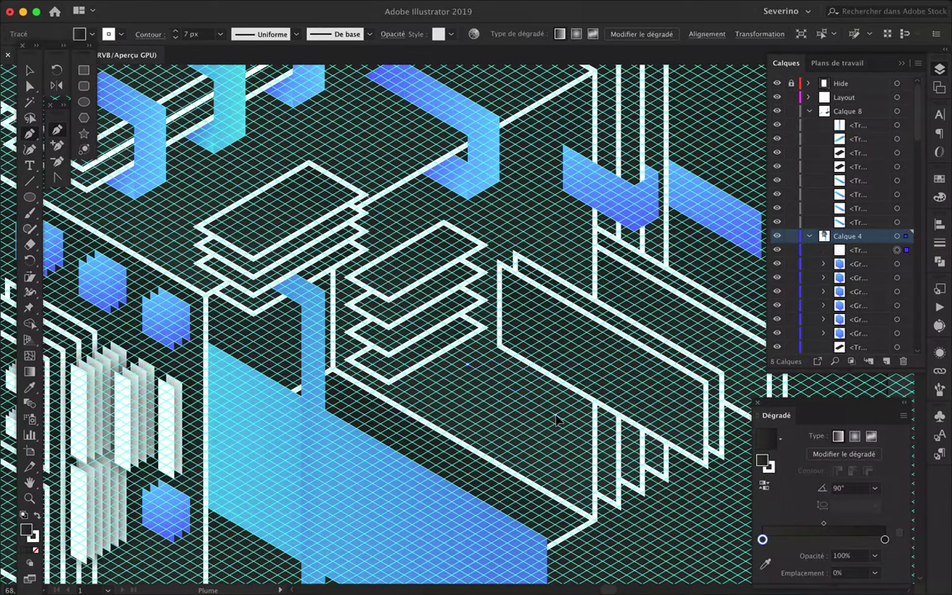
click(556, 416)
scroll(556, 446, up, 2)
click(555, 442)
click(446, 382)
click(446, 347)
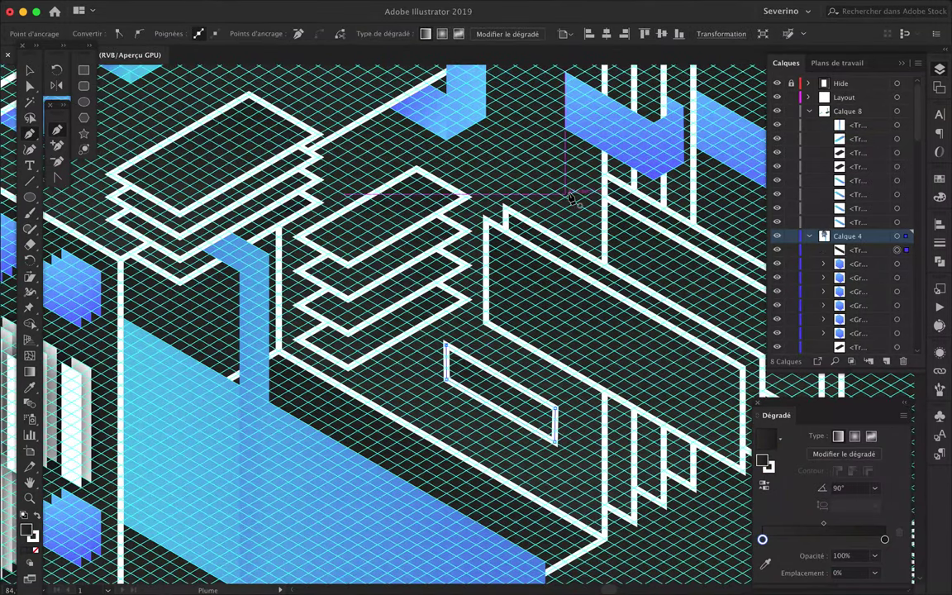
Copy the gradient bar slightly down-left, then view the whole poster with the grid hidden
key(period)
key(v)
drag(510, 407, 506, 419)
key(ctrl+0)
key(ctrl+shift+a)
scroll(804, 320, down, 3)
click(777, 333)
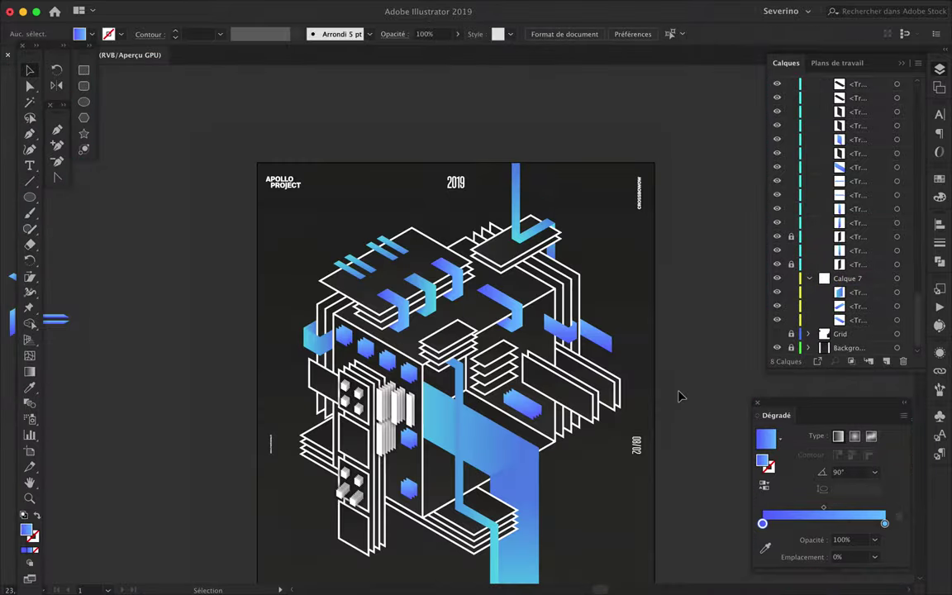
Select the small plate-stack group and rearrange its parts in isolation mode
scroll(680, 394, down, 3)
scroll(680, 393, down, 3)
scroll(371, 468, up, 5)
scroll(371, 469, up, 3)
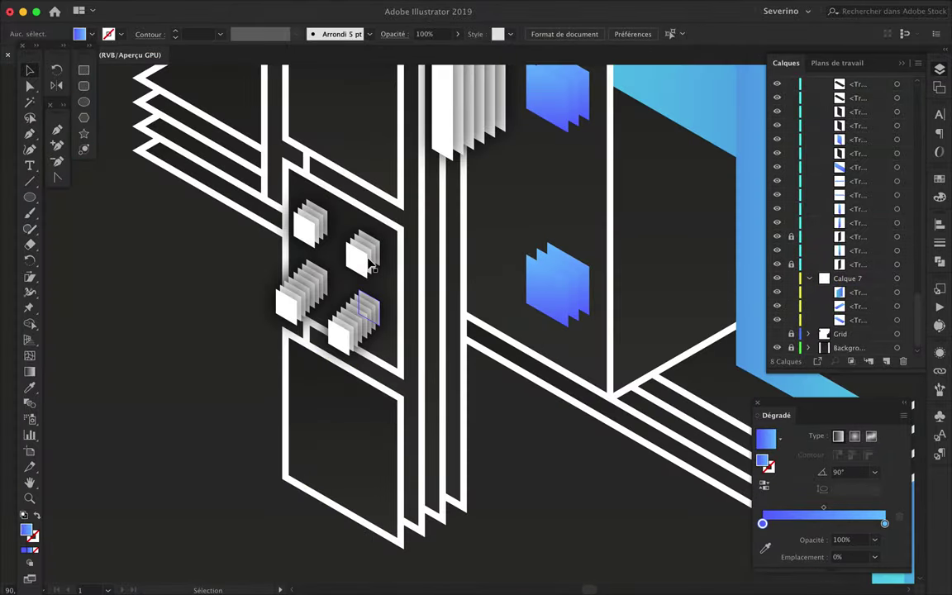
click(307, 222)
scroll(300, 222, up, 5)
double_click(428, 428)
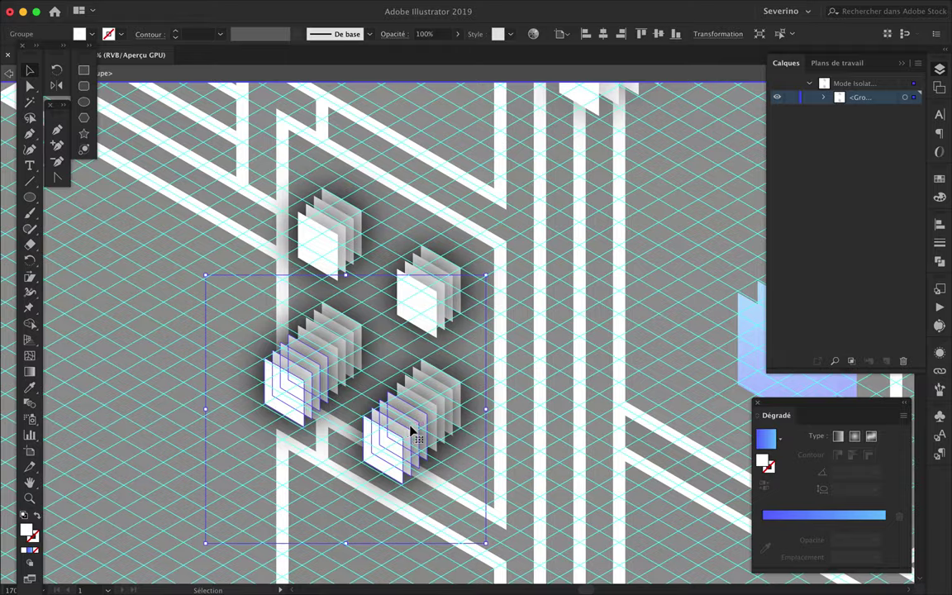
scroll(428, 429, up, 3)
scroll(399, 417, down, 3)
scroll(512, 347, down, 5)
scroll(434, 352, down, 5)
key(Escape)
Isolate the remaining plate-stack groups in turn to tidy them into 2×2 clusters
scroll(512, 434, up, 5)
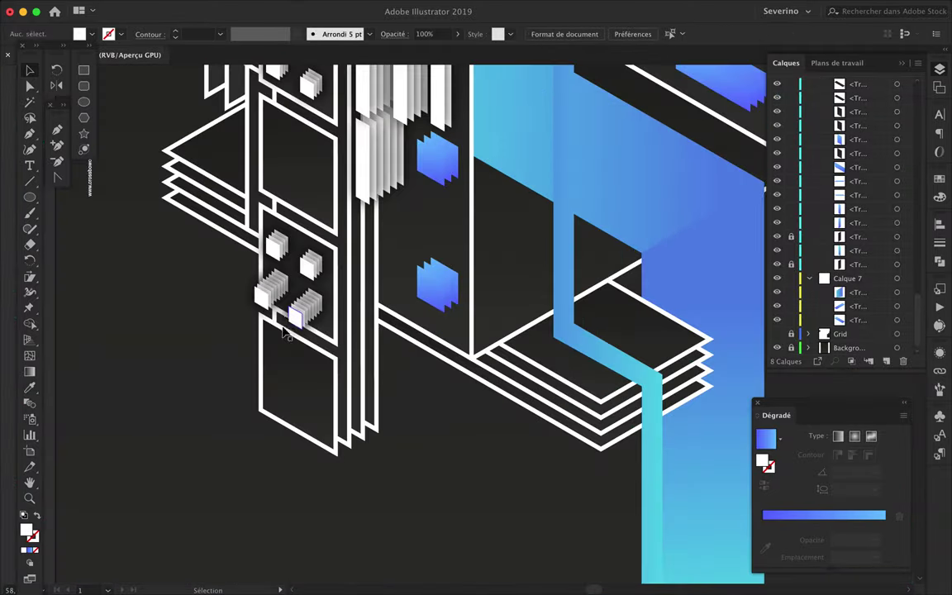
double_click(268, 284)
key(Escape)
double_click(303, 321)
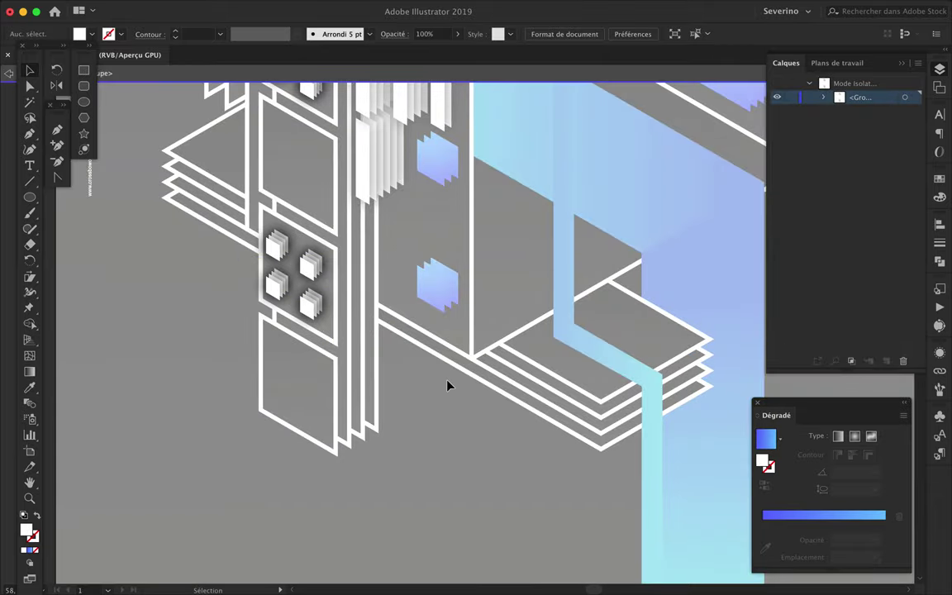
key(Escape)
scroll(374, 325, down, 5)
scroll(357, 315, up, 2)
double_click(357, 316)
key(Escape)
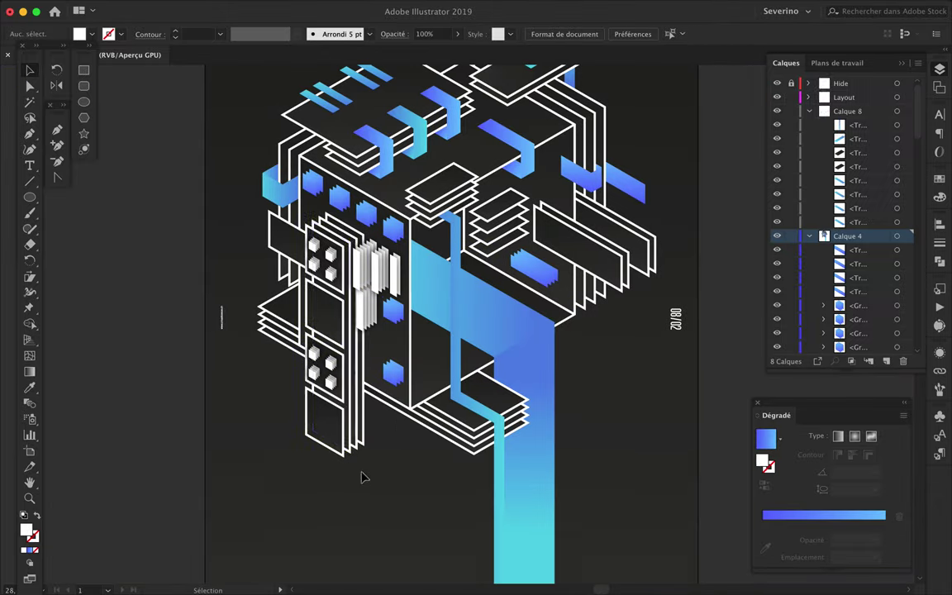
Move the small white piece left toward the right-hand frame
scroll(361, 463, up, 3)
scroll(161, 354, down, 3)
scroll(289, 293, up, 3)
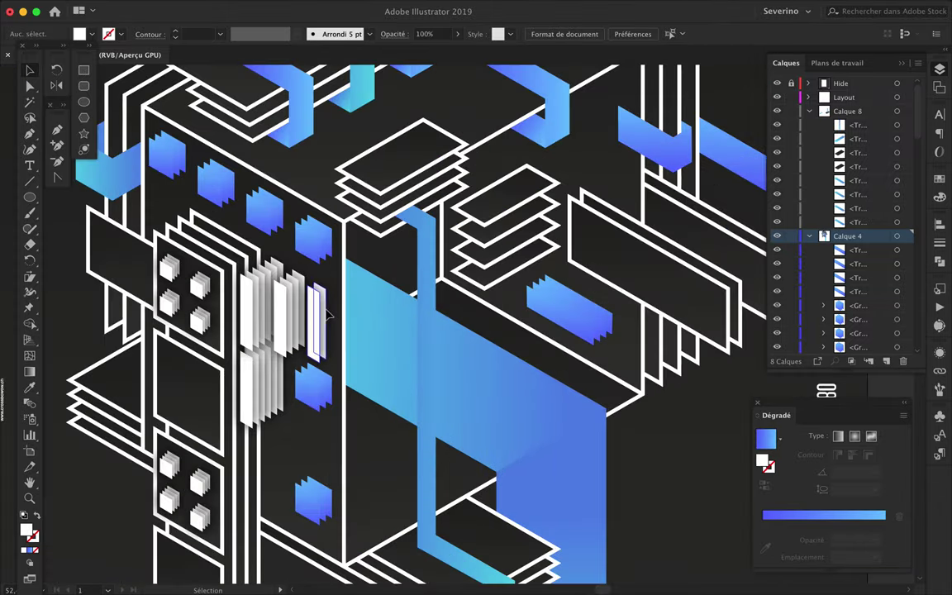
drag(661, 265, 563, 269)
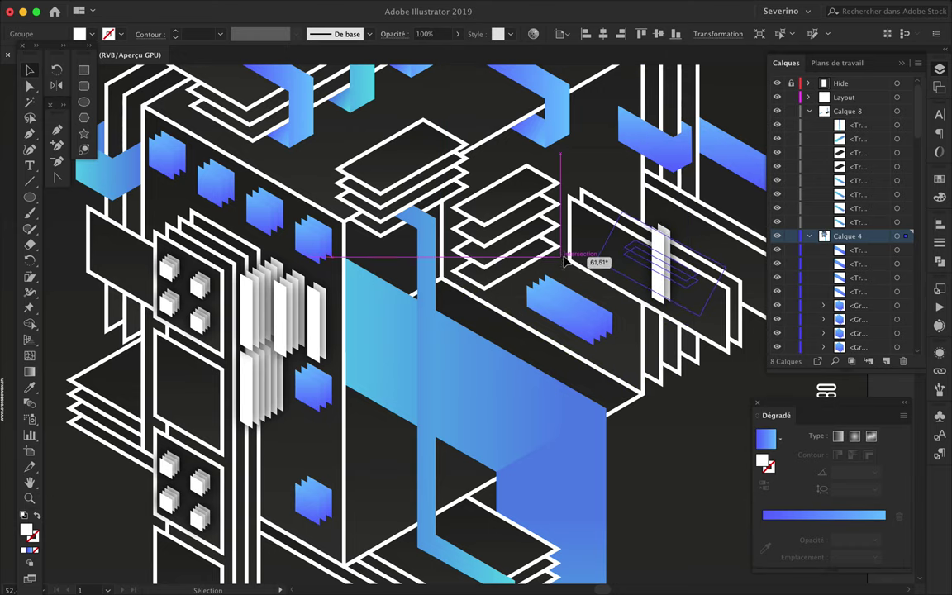
scroll(605, 265, up, 3)
Draw a closed thin white isometric strip inside the right-hand frame with the Pen tool
key(p)
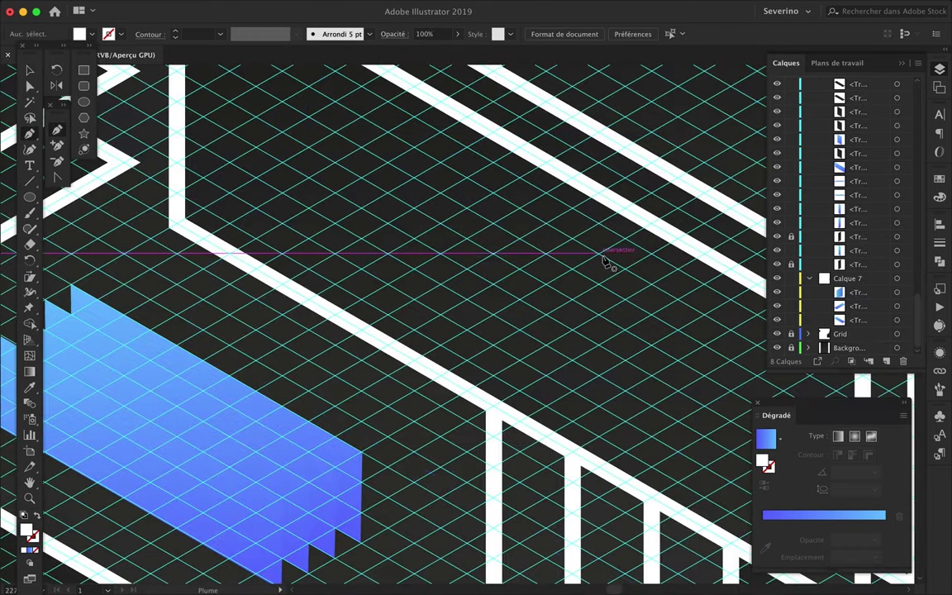
click(256, 116)
click(310, 88)
click(678, 359)
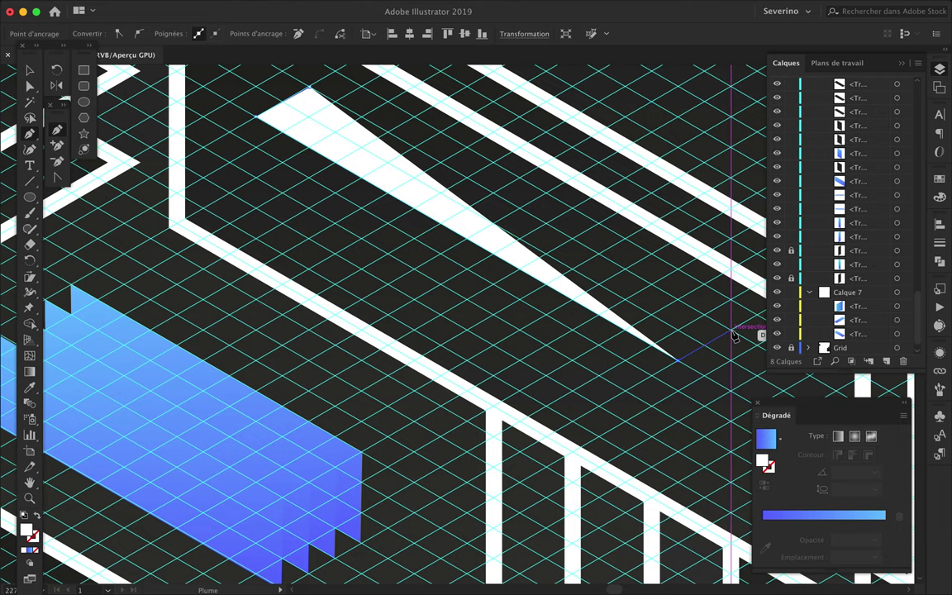
click(734, 334)
scroll(733, 335, down, 2)
scroll(314, 89, up, 3)
scroll(314, 89, down, 2)
Stack copies of the strip beneath it and select the whole plate stack
key(v)
mouse_move(385, 157)
mouse_down()
mouse_move(386, 192)
mouse_move(401, 200)
mouse_up()
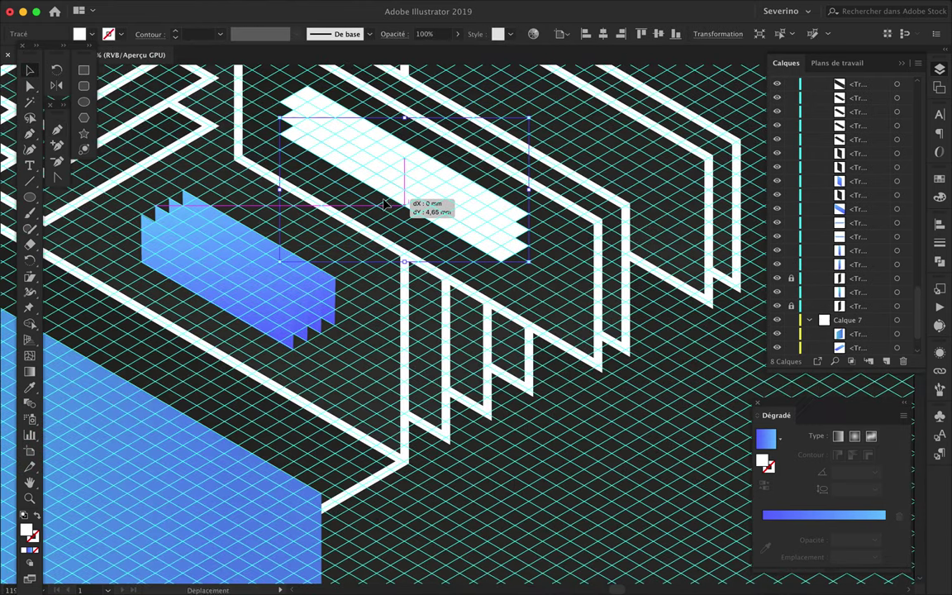
click(607, 259)
key(g)
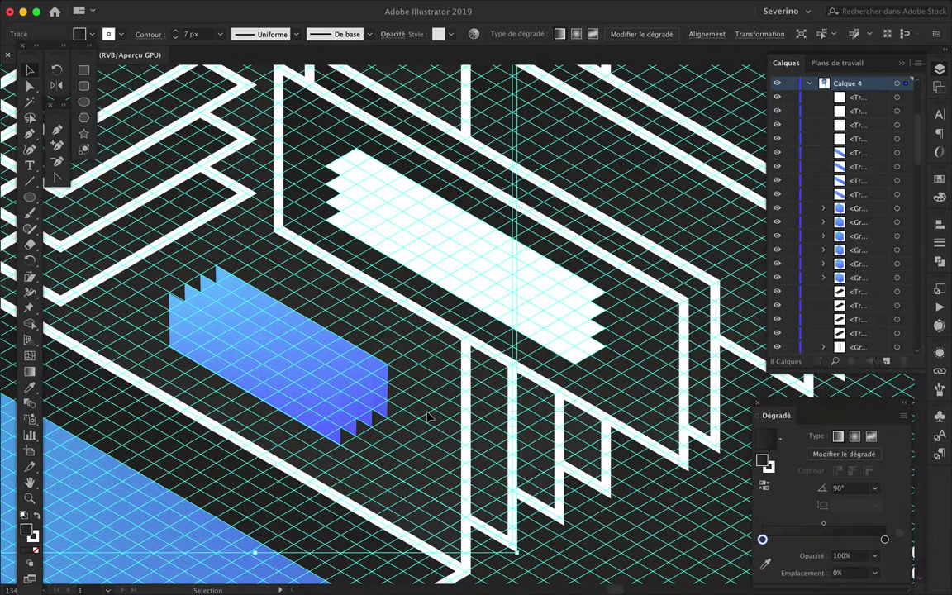
drag(610, 365, 537, 308)
Apply a Stylize drop shadow to the selected white strips
click(940, 352)
click(726, 543)
click(638, 472)
key(Return)
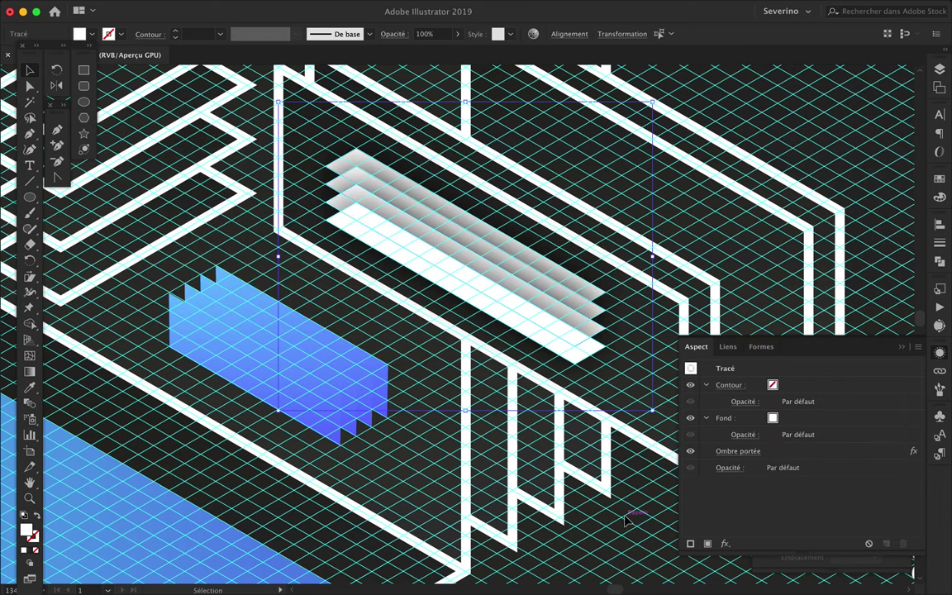
Reorder the strips in the Layers panel so the top plate sits above the shadowed ones
click(943, 69)
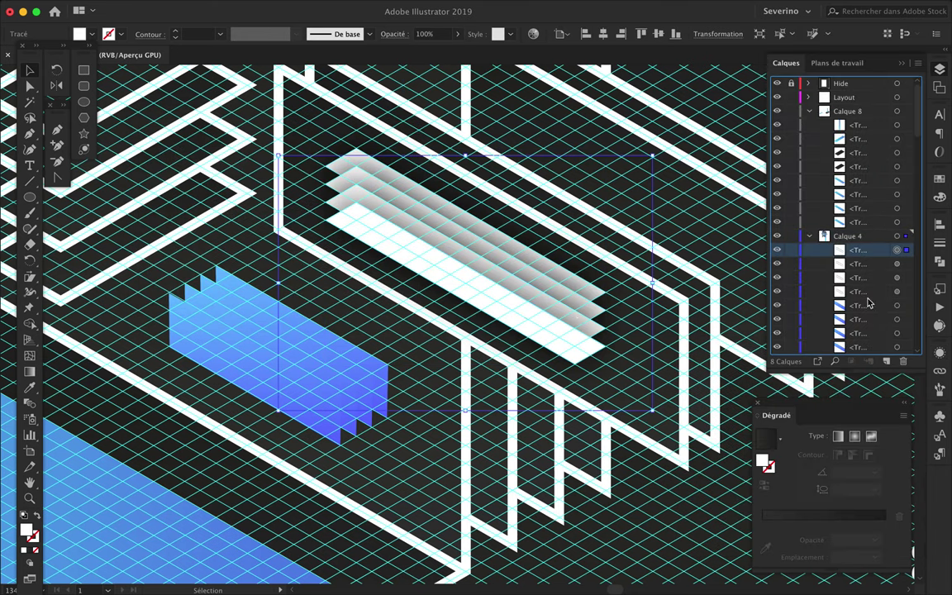
click(859, 264)
drag(859, 264, 860, 276)
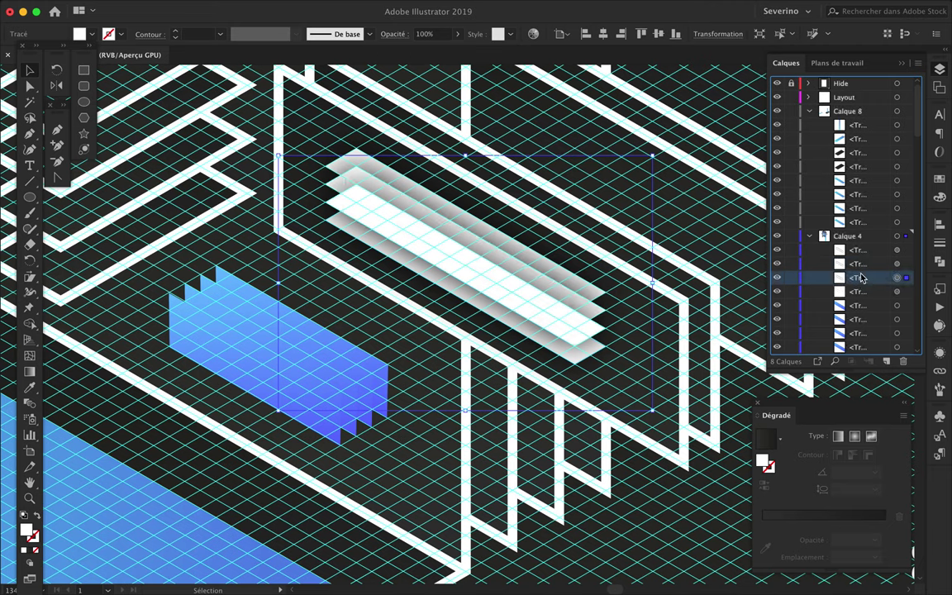
click(859, 252)
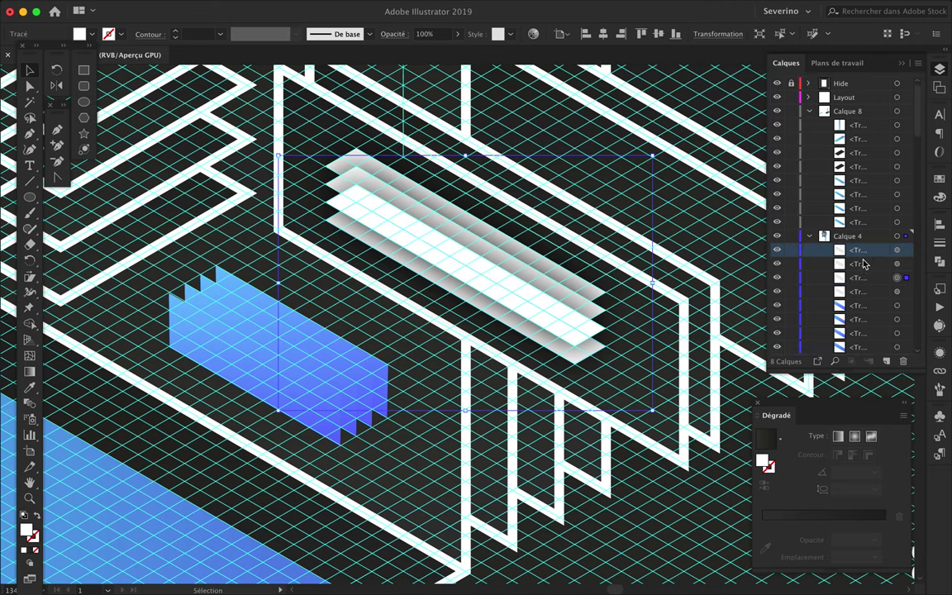
drag(862, 297, 865, 301)
drag(807, 251, 857, 250)
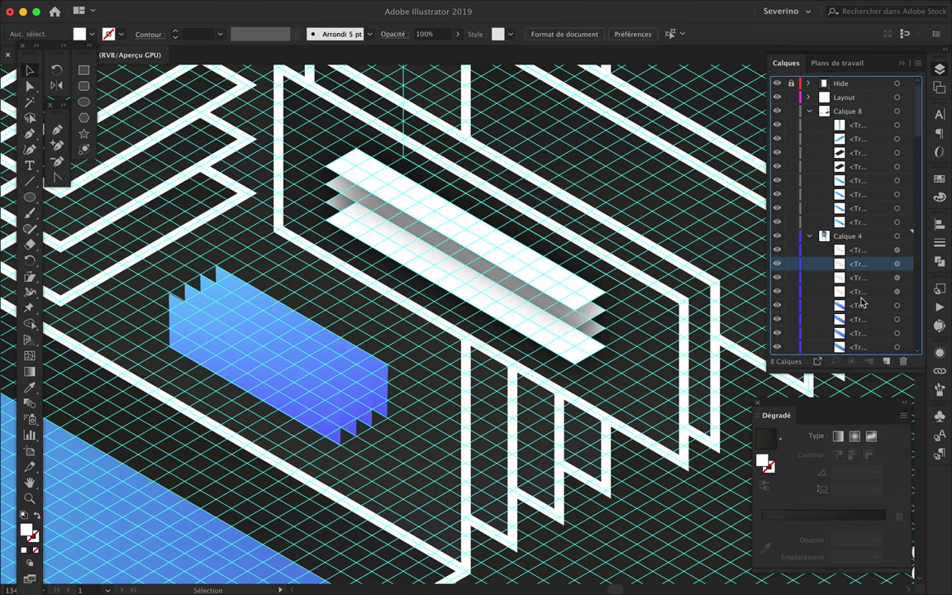
scroll(676, 361, down, 3)
scroll(676, 361, down, 2)
scroll(814, 333, down, 5)
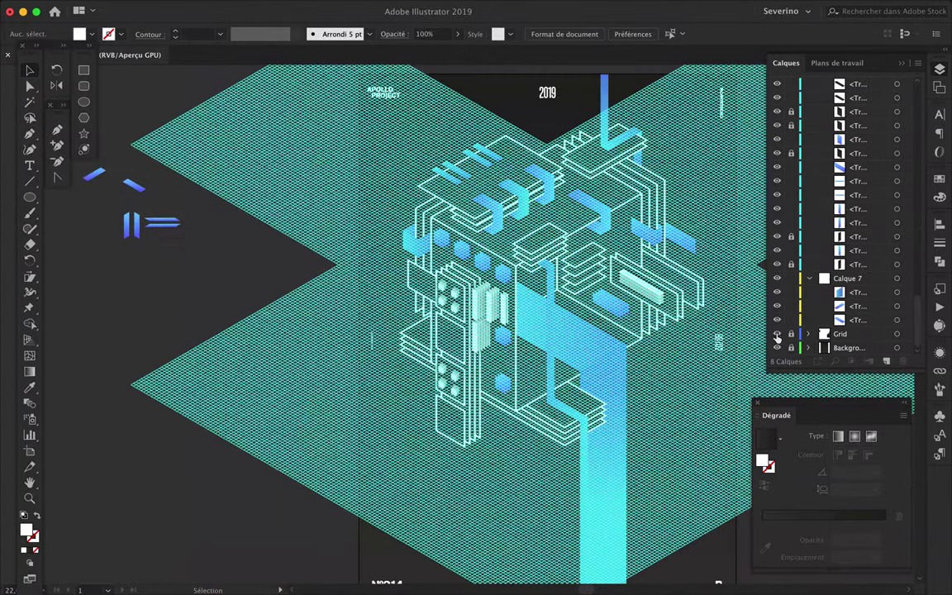
With the Grid layer hidden, rerun the blue-to-cyan gradients vertically along the long pipes
click(777, 331)
key(Tab)
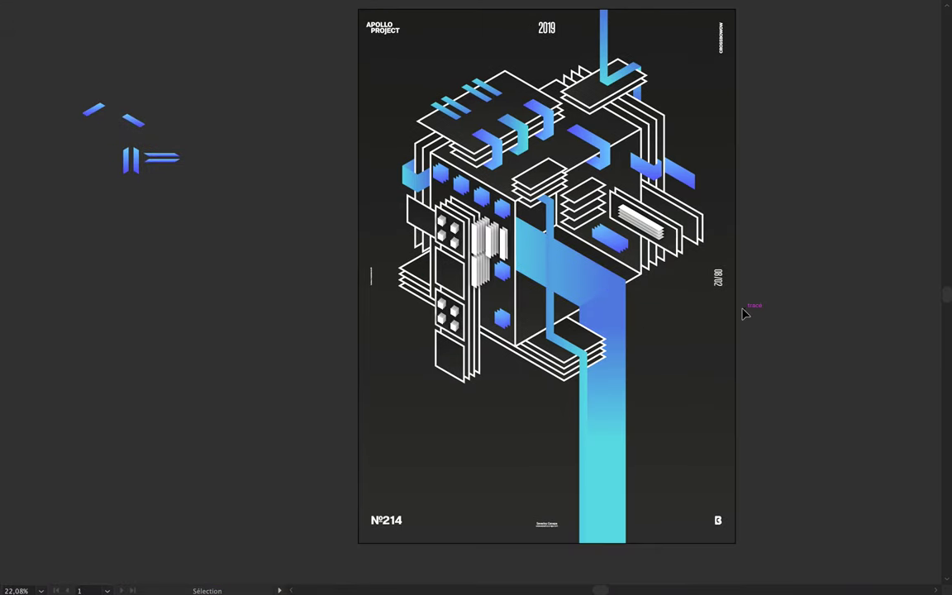
drag(601, 442, 603, 544)
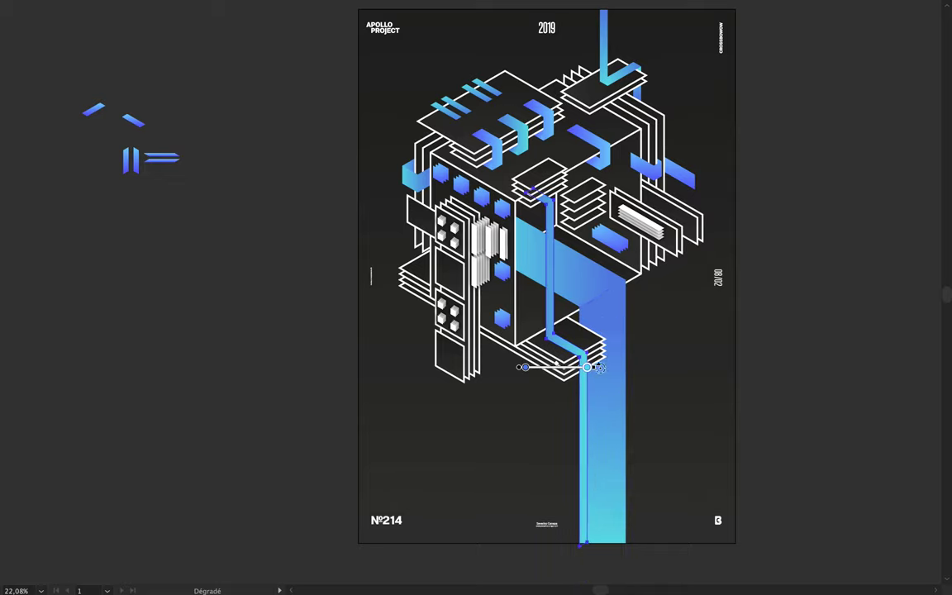
drag(561, 209, 570, 504)
Duplicate a blue hexagon into the bottom-left panel of the left pillar
key(v)
scroll(718, 302, up, 1)
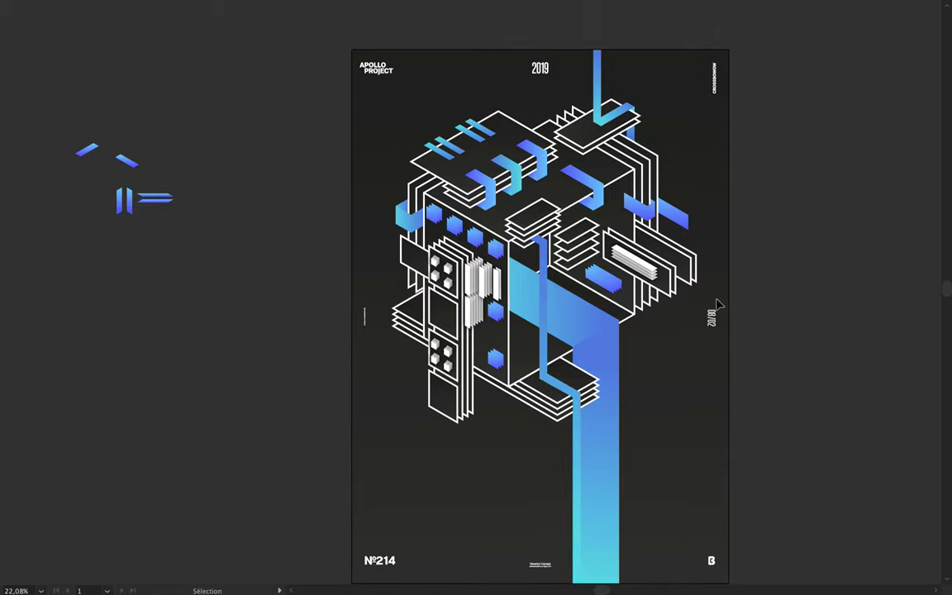
scroll(470, 348, up, 4)
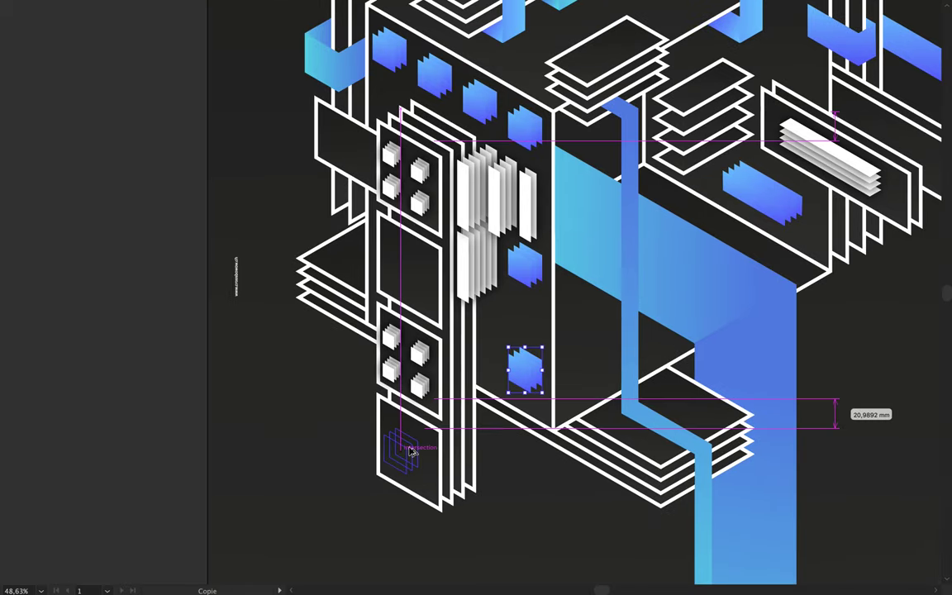
drag(524, 368, 399, 450)
key(Tab)
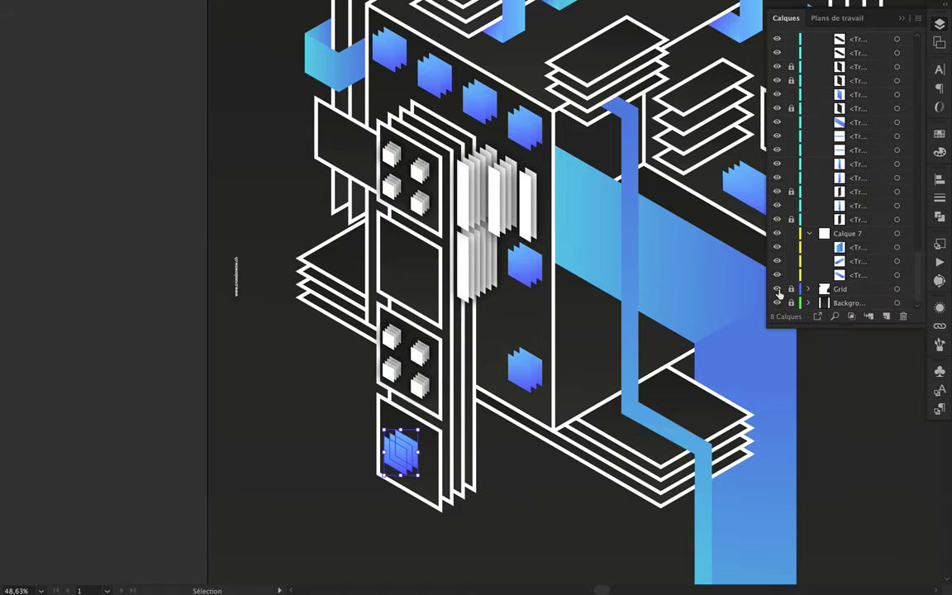
click(777, 288)
scroll(411, 448, up, 4)
scroll(409, 448, down, 3)
scroll(409, 449, down, 2)
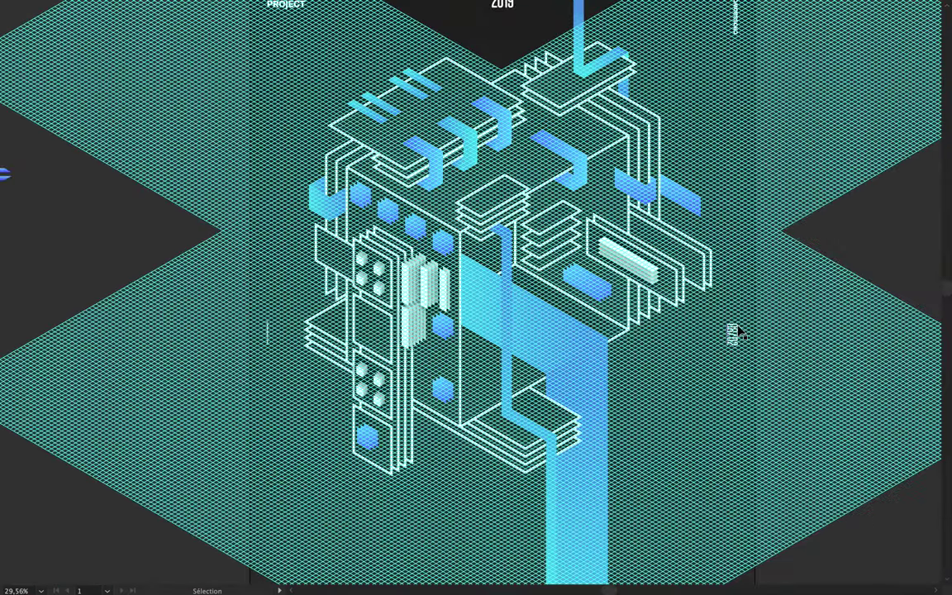
Collapse the Calque 8 and Calque 4 layers, hide the Grid layer, and select all artwork
click(809, 66)
click(810, 80)
click(777, 122)
scroll(733, 191, down, 2)
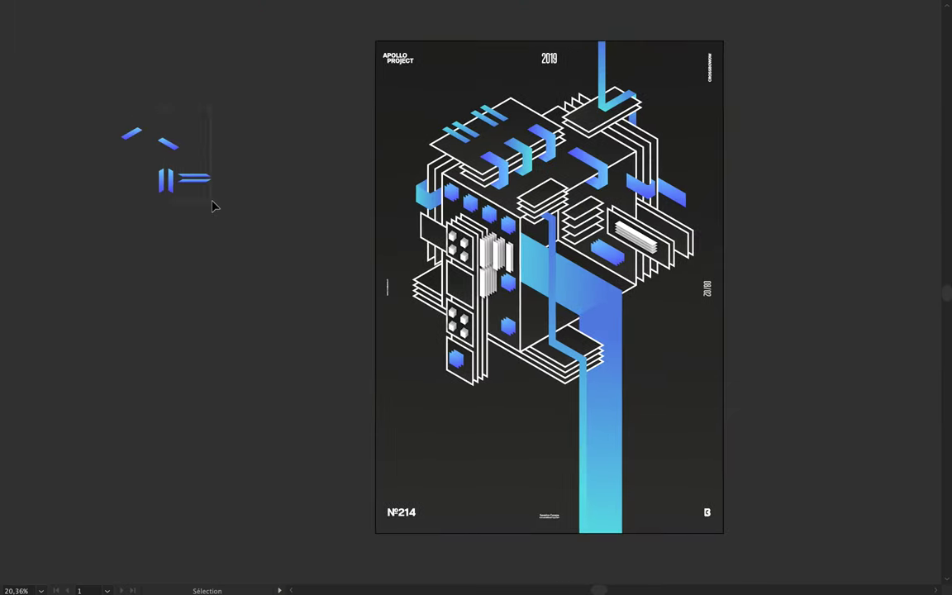
key(ctrl+0)
scroll(363, 240, up, 3)
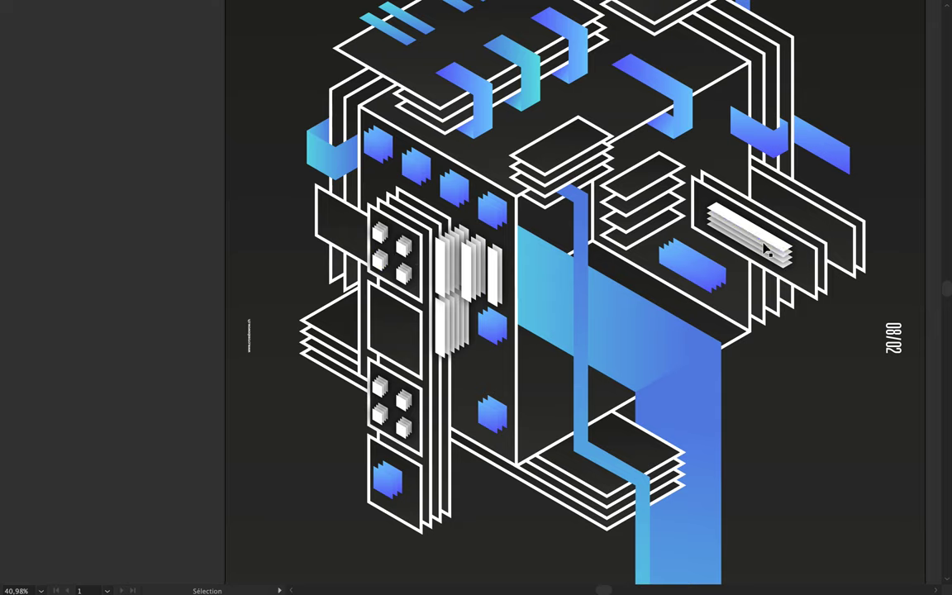
scroll(752, 245, down, 2)
key(ctrl+a)
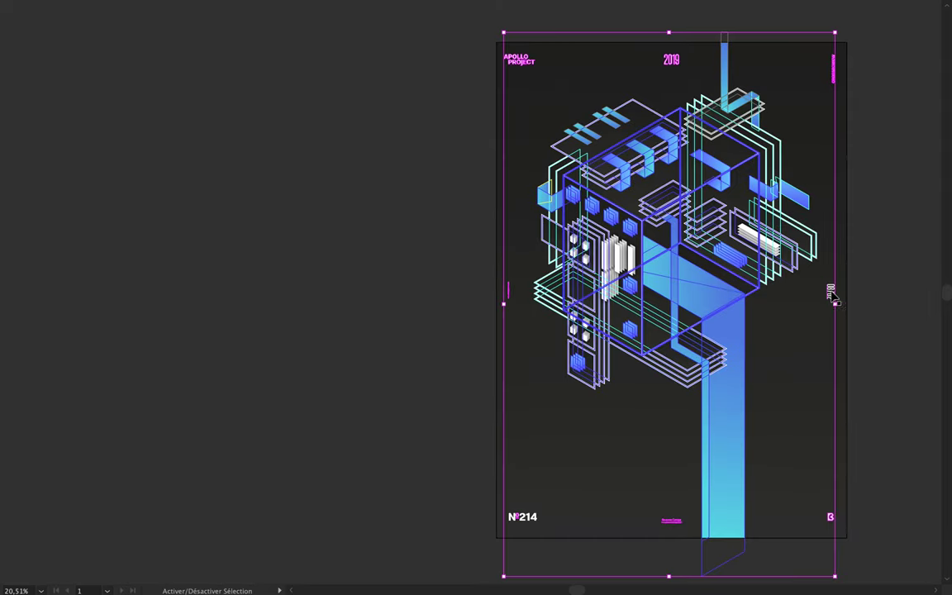
Preview a Multiply 75% drop shadow, 0 mm offsets, 4 mm blur on the cube structure
click(753, 269)
key(F7)
click(939, 307)
click(725, 499)
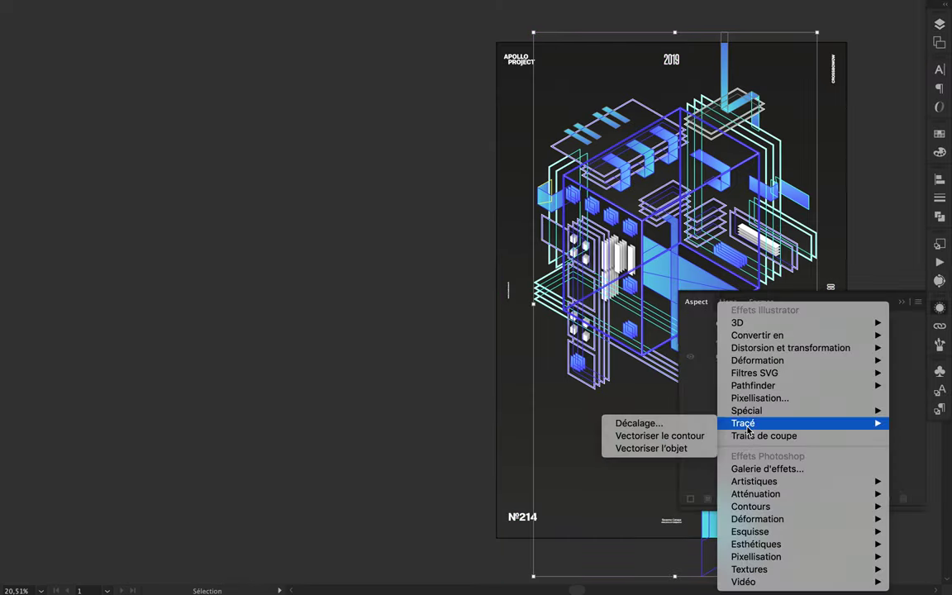
click(641, 472)
click(154, 276)
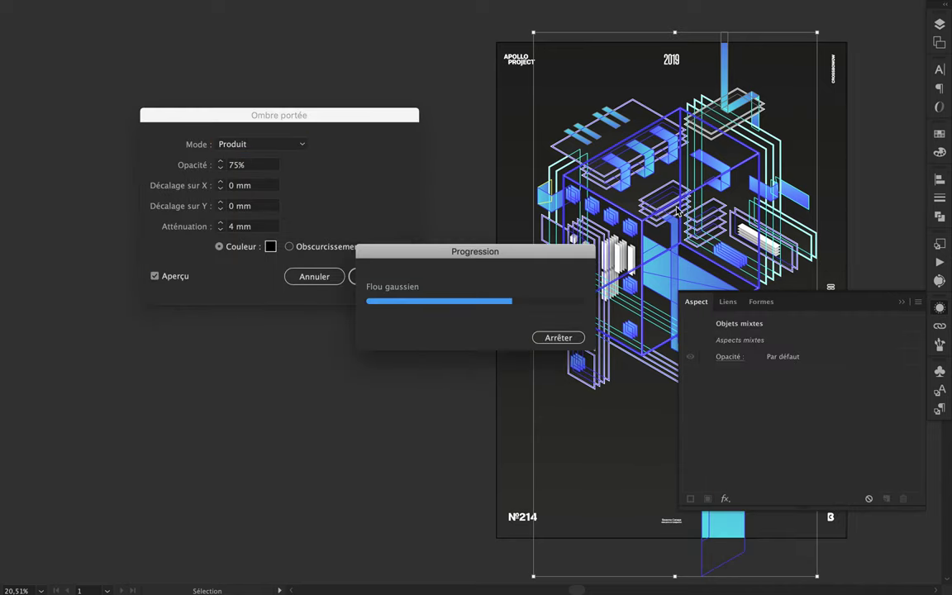